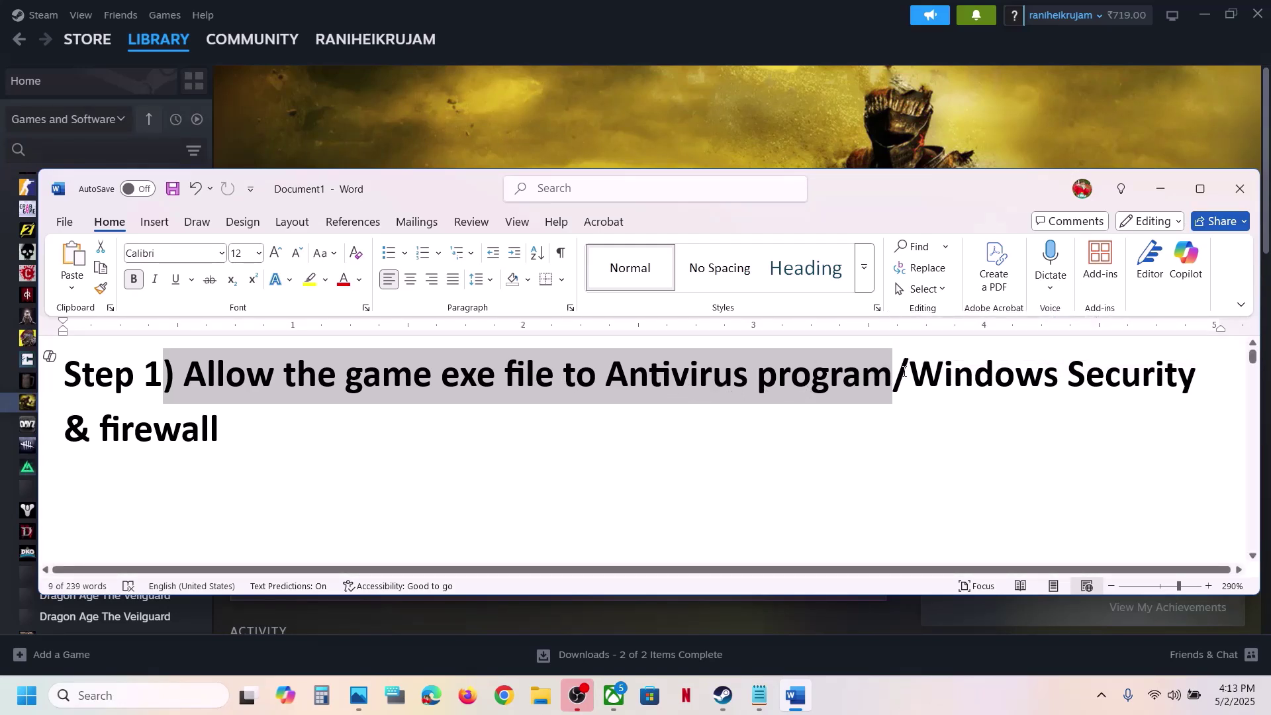
{"action": "left_click_drag", "start_coordinate": [911, 373], "coordinate": [1041, 426]}
{"action": "left_click", "coordinate": [689, 123]}
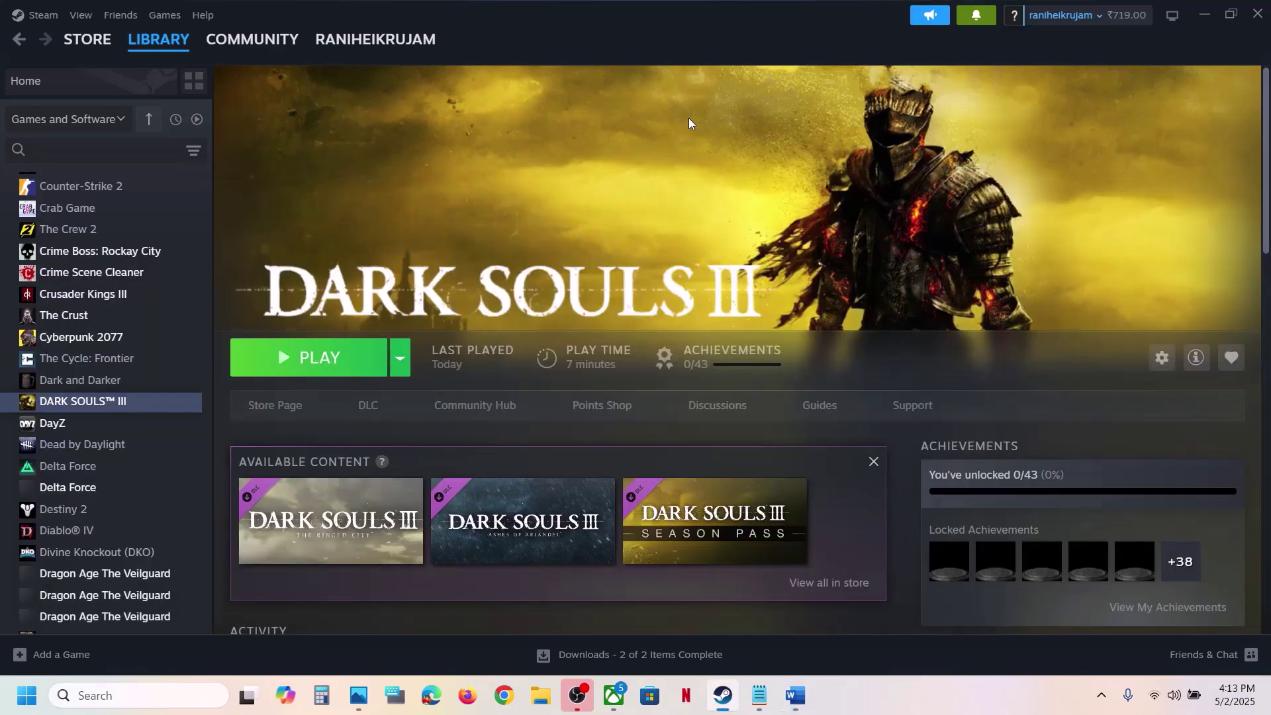
Step: Open Virus & threat protection in Windows Security through the Privacy & security page of Windows Settings
{"action": "key", "text": "super+i"}
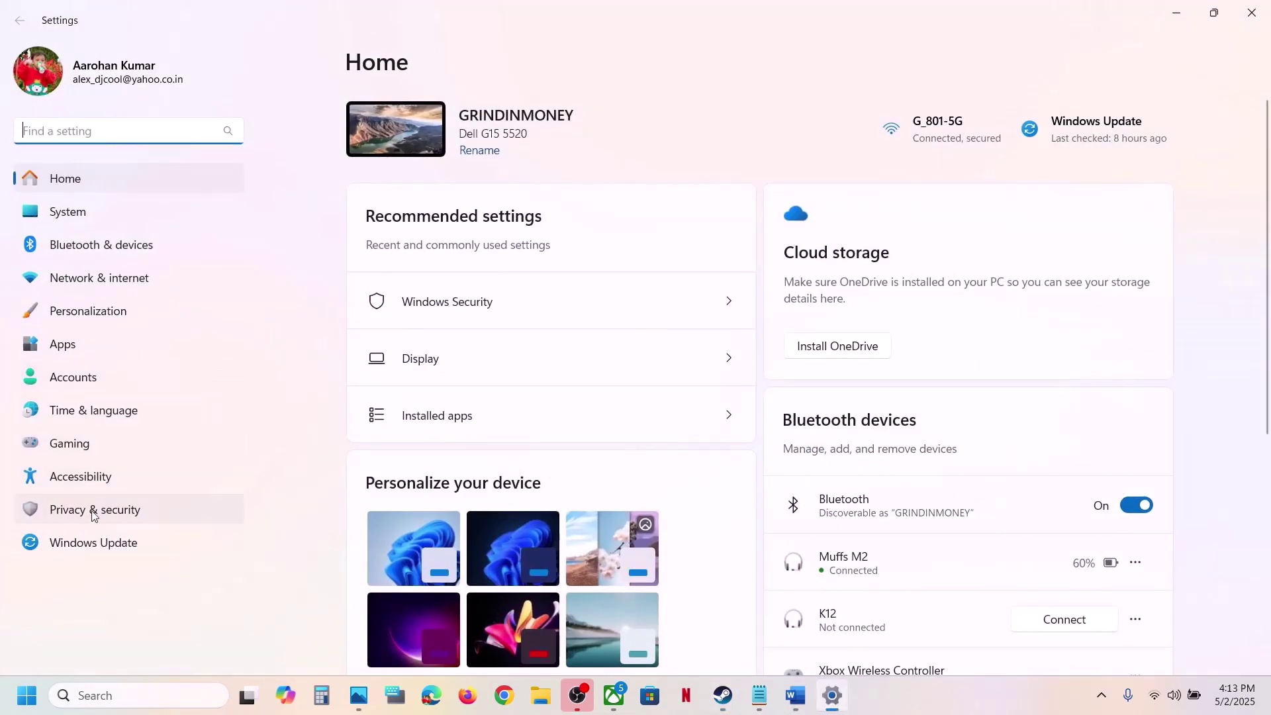
{"action": "left_click", "coordinate": [85, 514]}
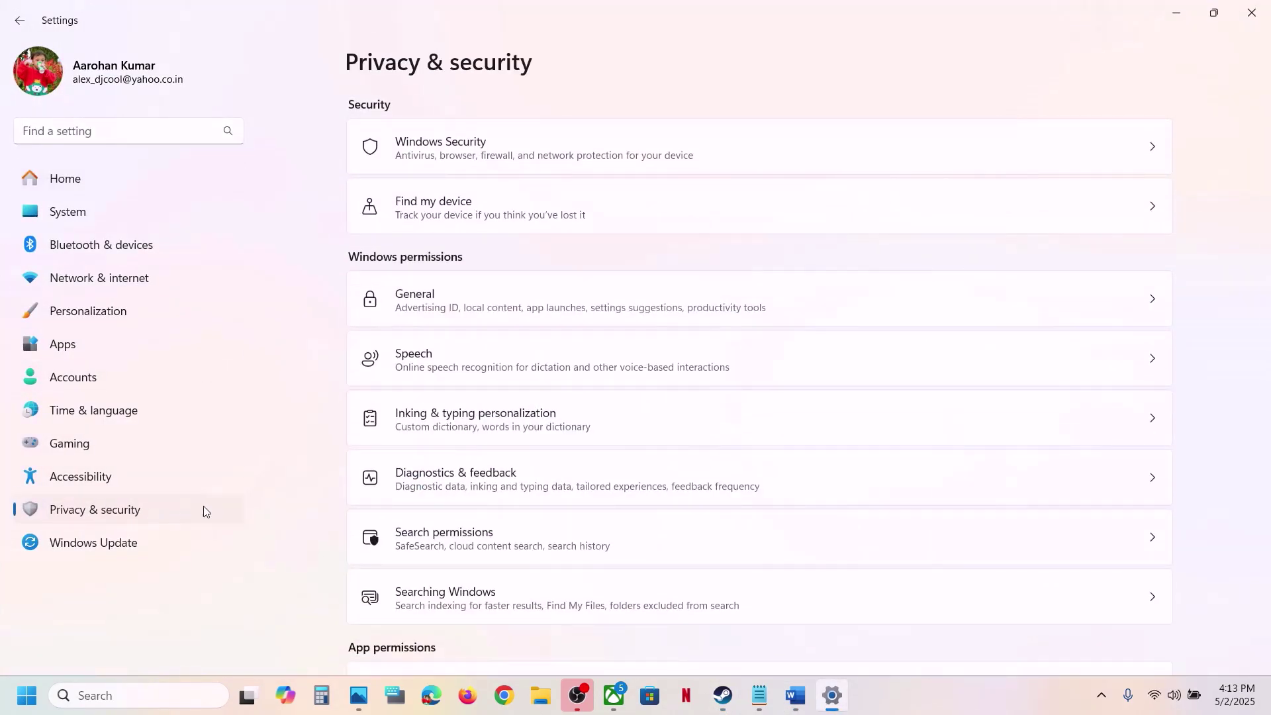
{"action": "left_click", "coordinate": [528, 155]}
{"action": "left_click", "coordinate": [477, 252]}
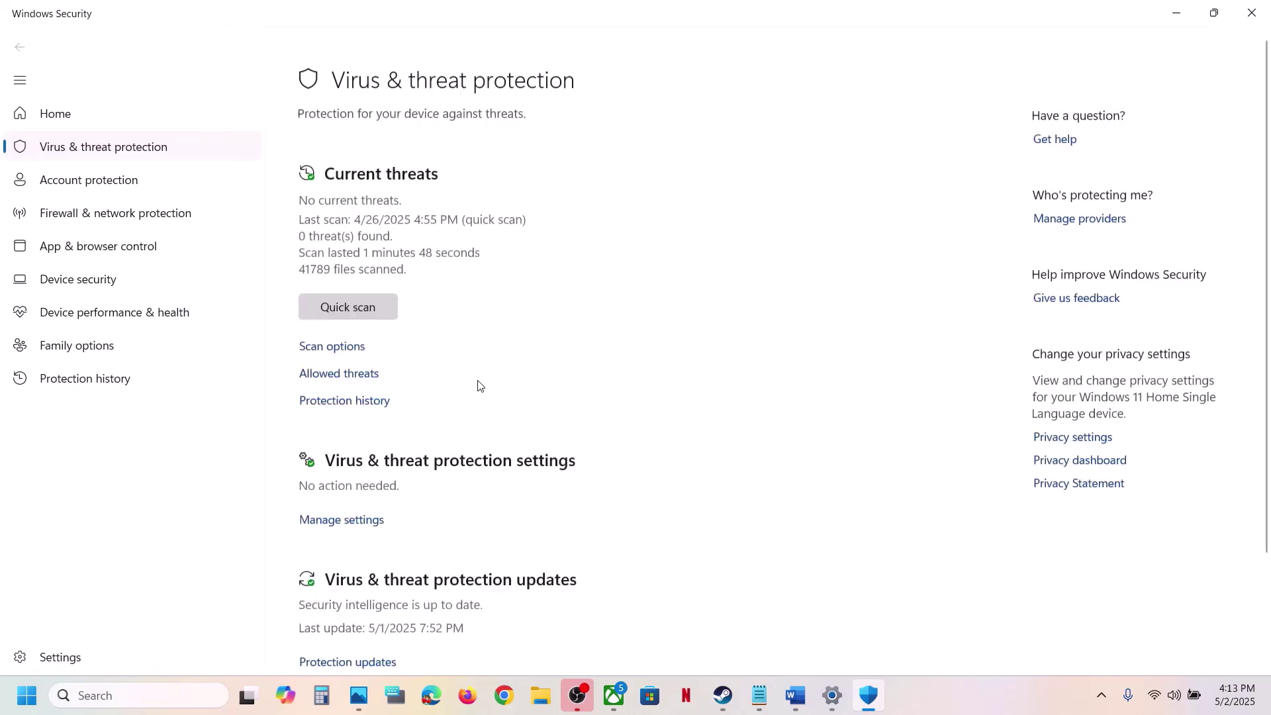
Step: Open the list of apps allowed through Controlled folder access within the ransomware protection settings
{"action": "scroll", "coordinate": [479, 387], "scroll_direction": "down", "scroll_amount": 3}
{"action": "left_click", "coordinate": [396, 618]}
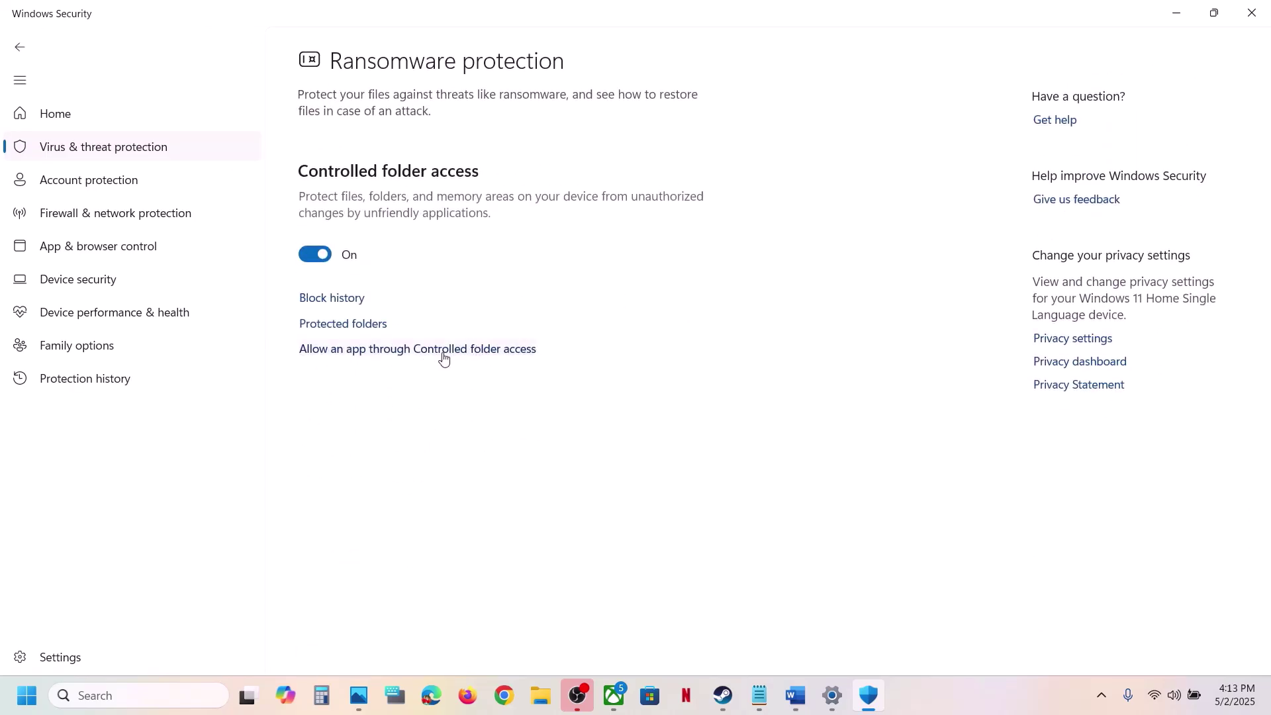
{"action": "left_click", "coordinate": [444, 350]}
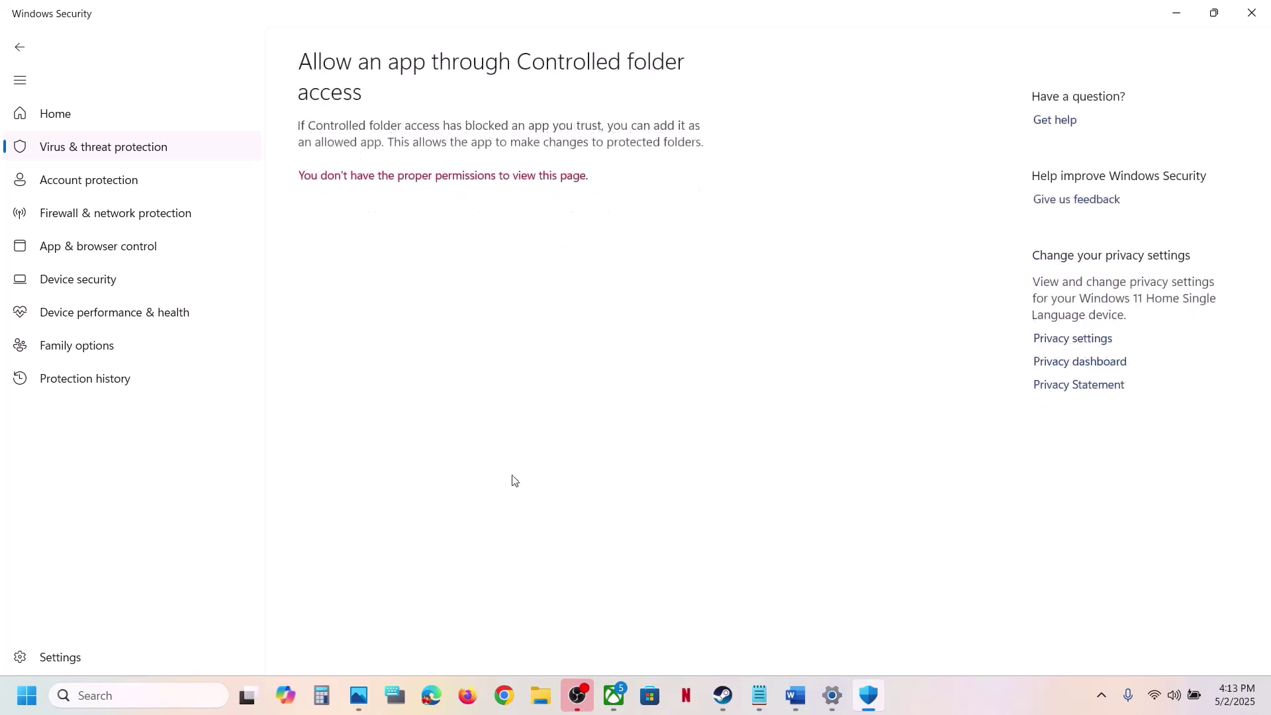
Step: Start adding an allowed app by browsing all apps and open the folder C:\Program Files (x86)\Steam
{"action": "left_click", "coordinate": [444, 71]}
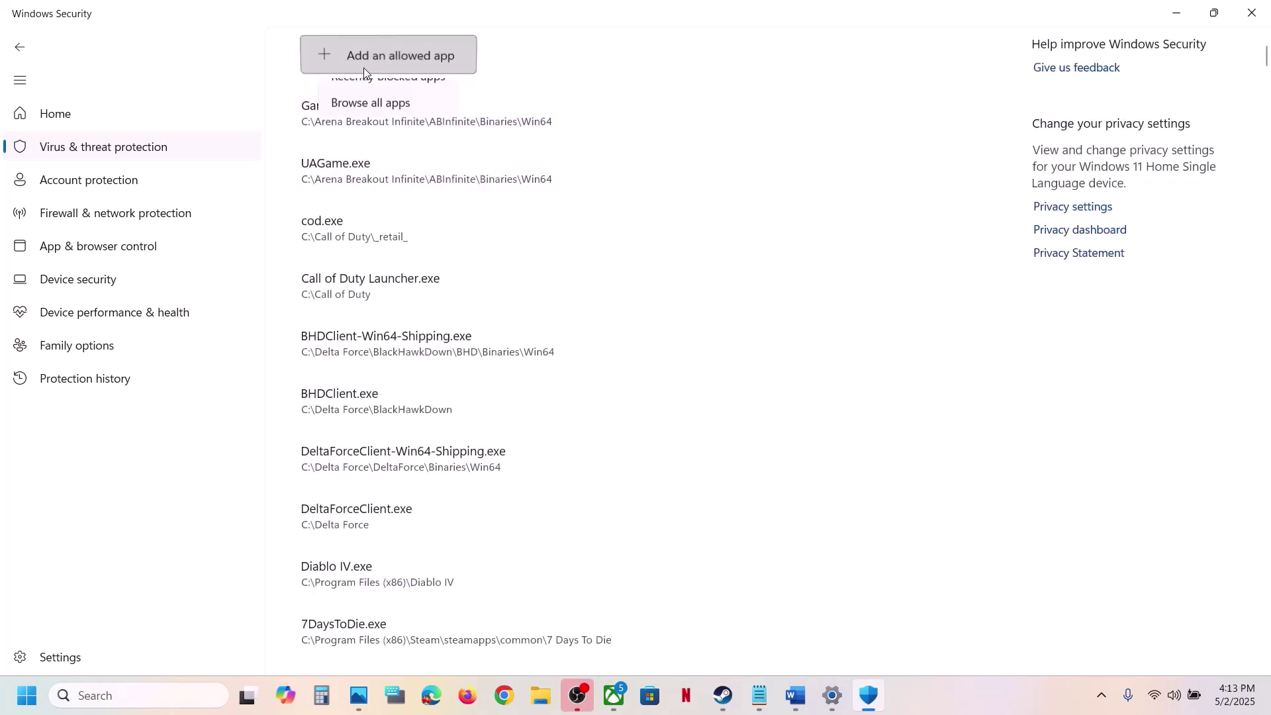
{"action": "left_click", "coordinate": [369, 127]}
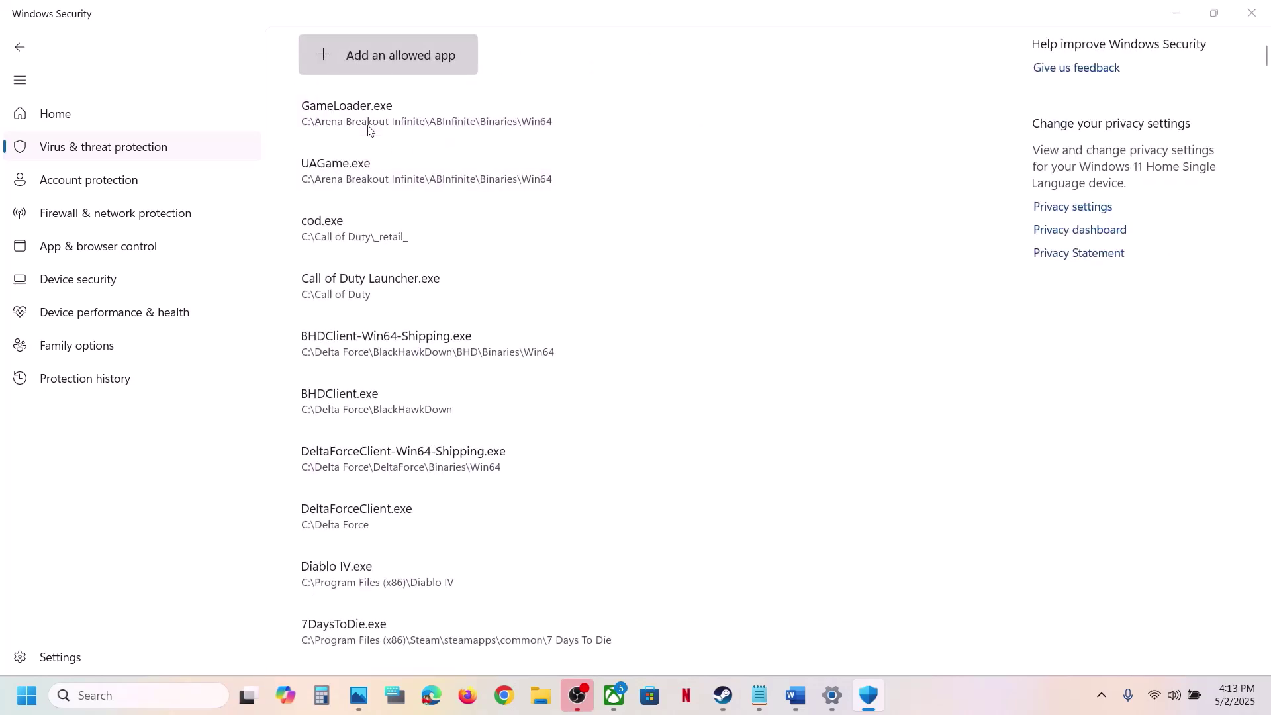
{"action": "left_click", "coordinate": [73, 351]}
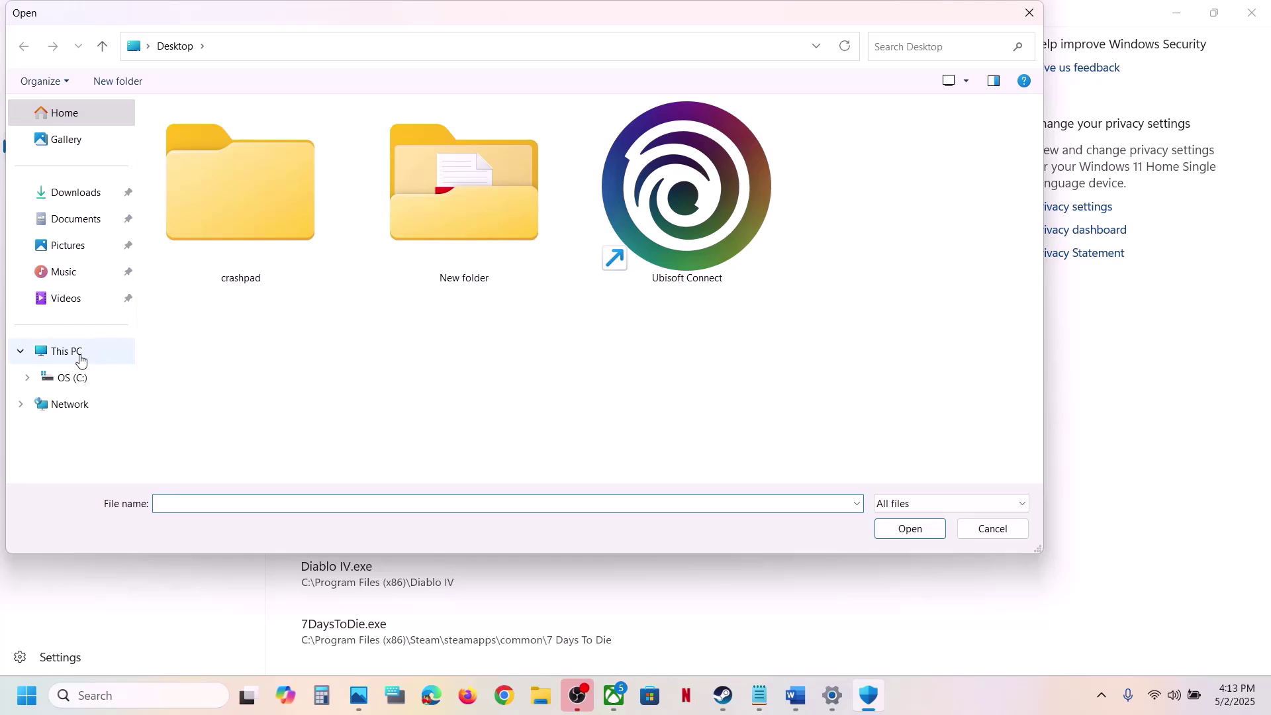
{"action": "double_click", "coordinate": [255, 148]}
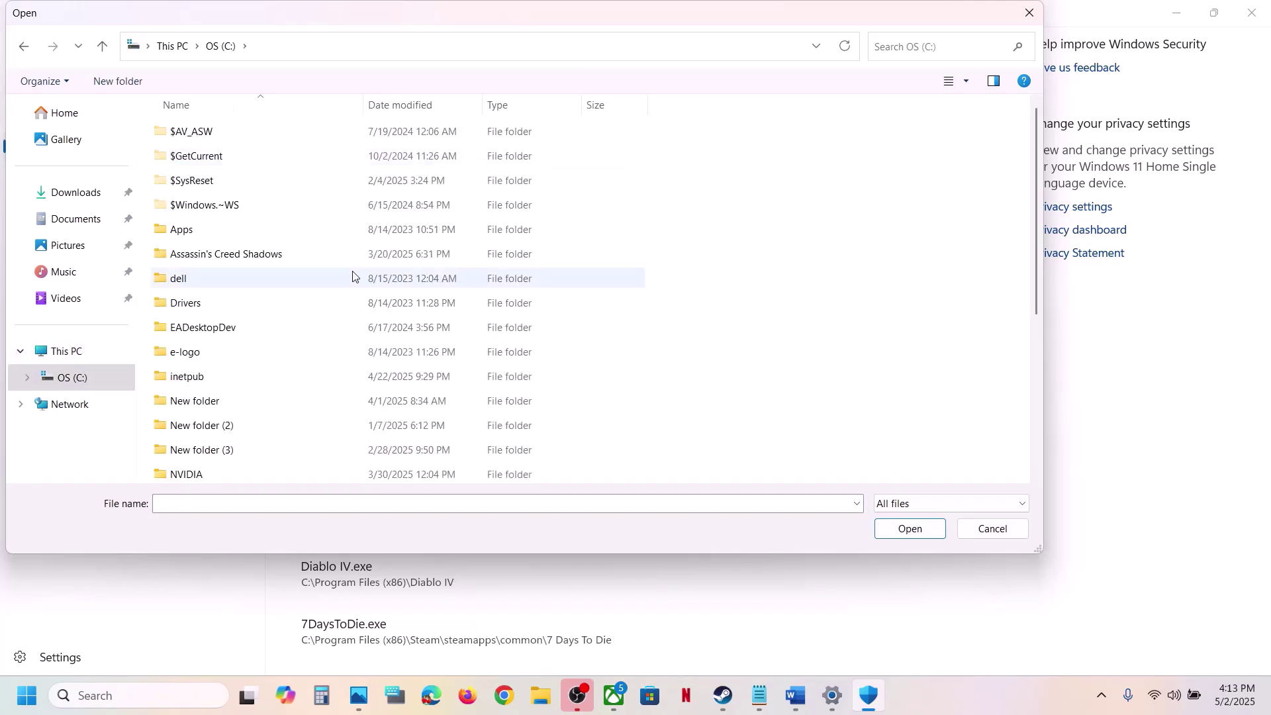
{"action": "scroll", "coordinate": [358, 276], "scroll_direction": "down", "scroll_amount": 5}
{"action": "double_click", "coordinate": [255, 301]}
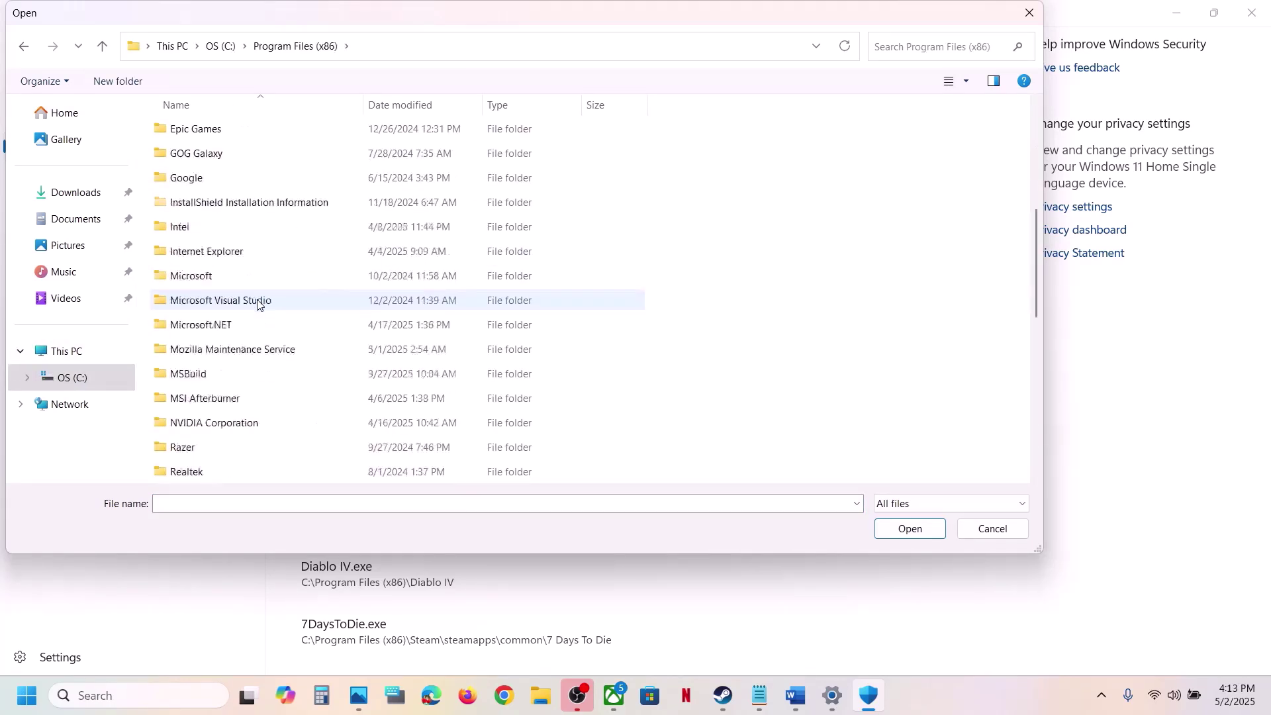
{"action": "scroll", "coordinate": [259, 315], "scroll_direction": "down", "scroll_amount": 1}
{"action": "scroll", "coordinate": [259, 315], "scroll_direction": "down", "scroll_amount": 4}
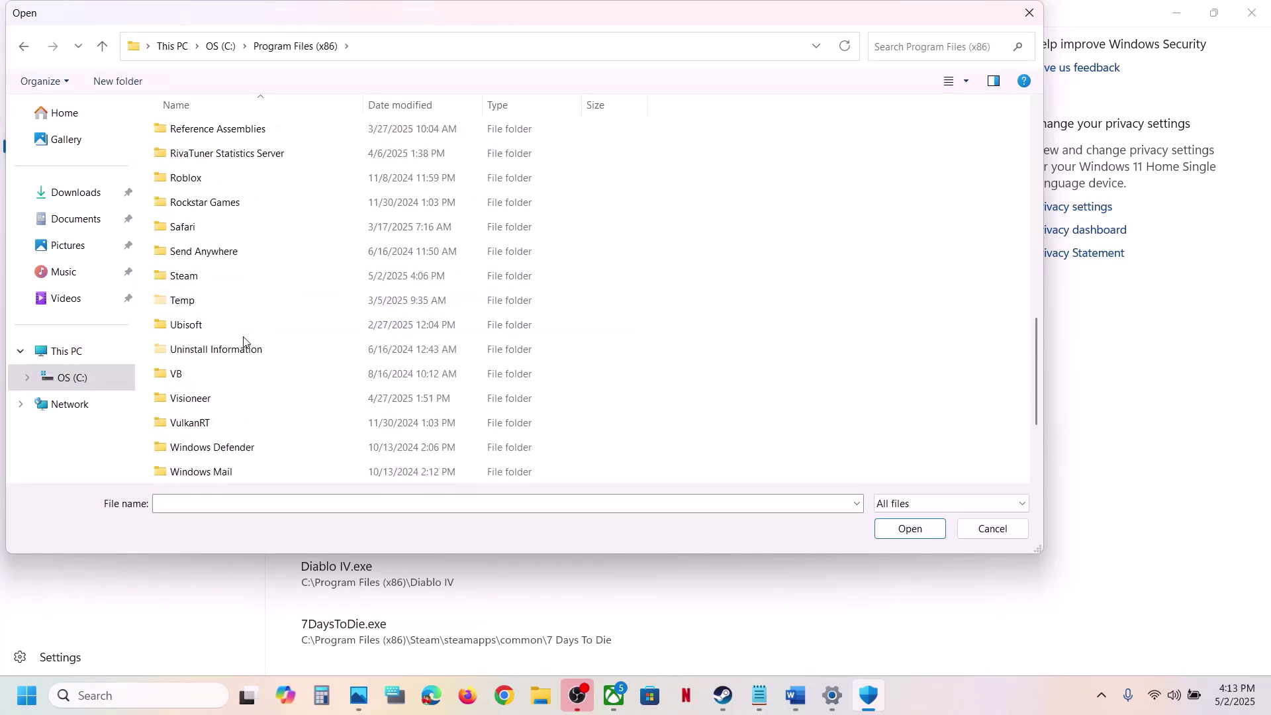
{"action": "double_click", "coordinate": [203, 280]}
Step: Allow DarkSoulsIII from steamapps\common\DARK SOULS III\Game through Controlled folder access
{"action": "scroll", "coordinate": [213, 312], "scroll_direction": "down", "scroll_amount": 4}
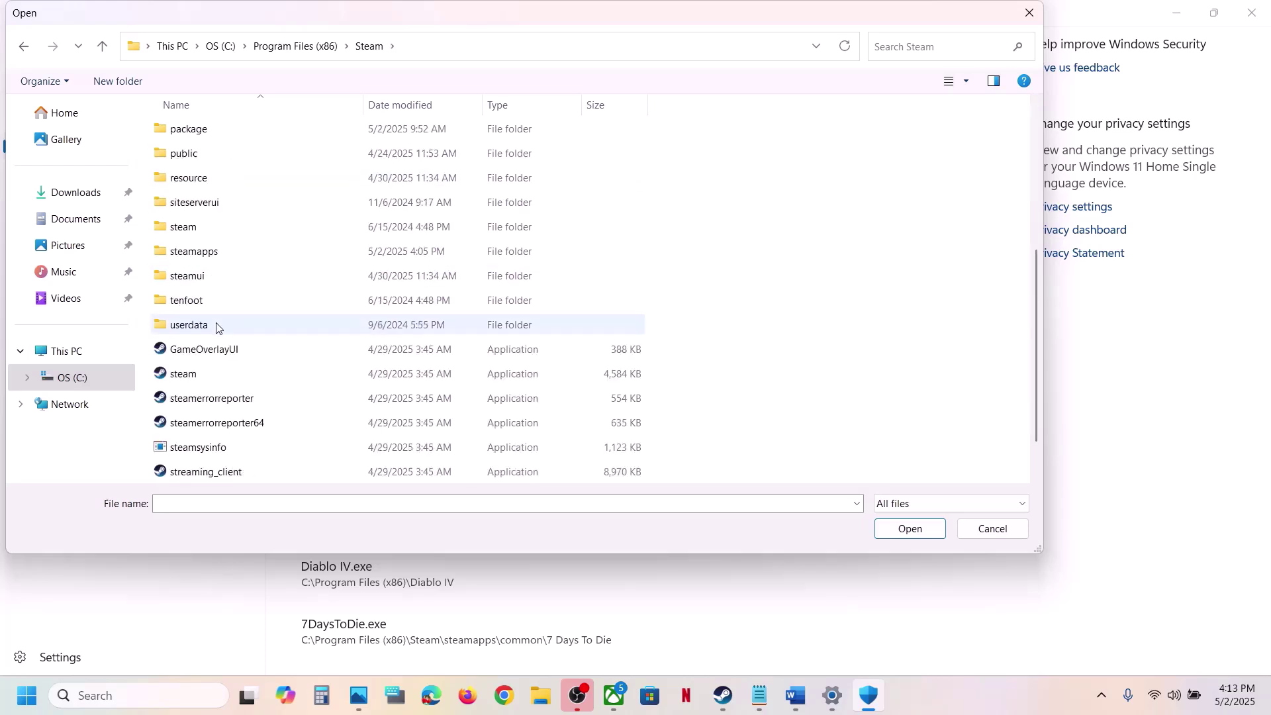
{"action": "double_click", "coordinate": [209, 260]}
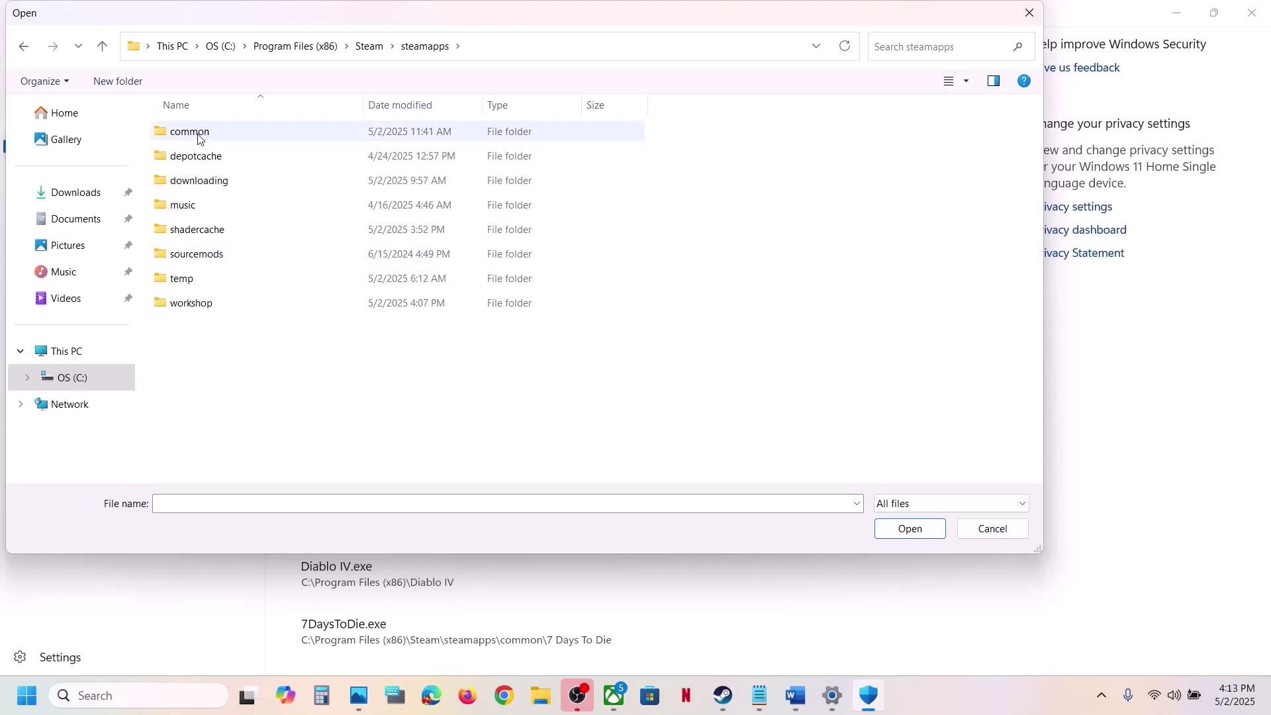
{"action": "double_click", "coordinate": [198, 136]}
{"action": "double_click", "coordinate": [217, 136]}
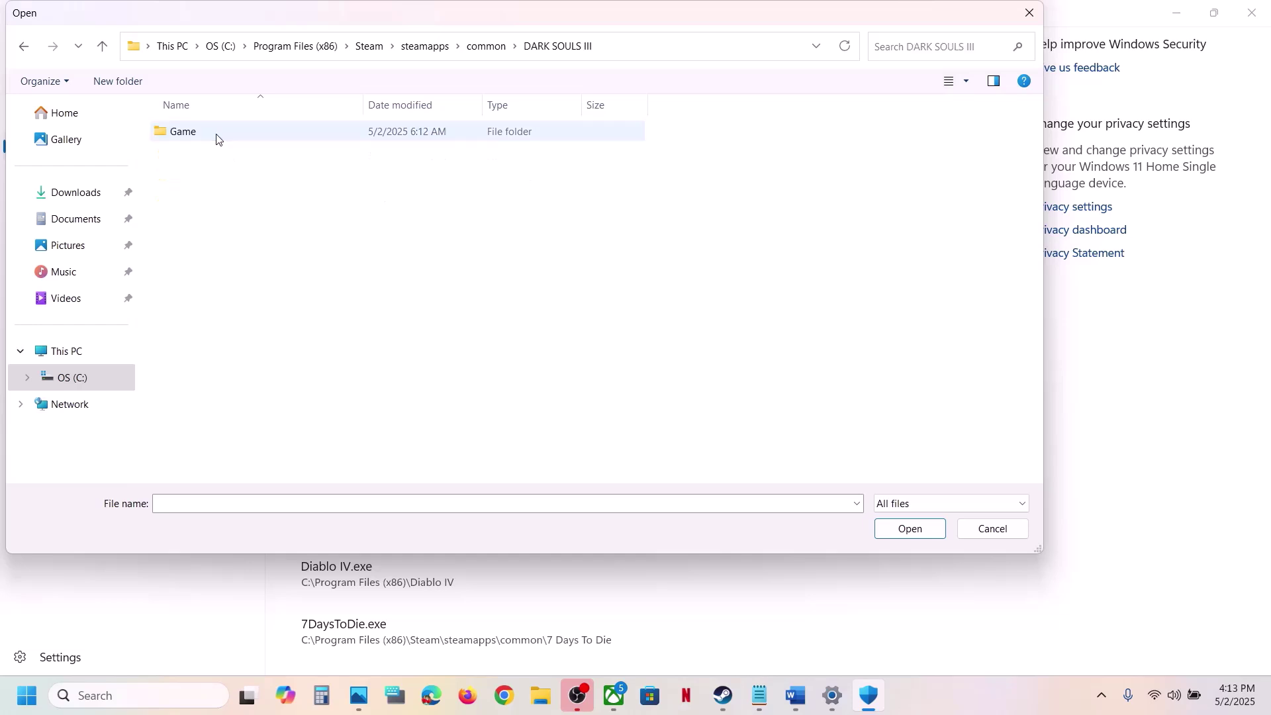
{"action": "double_click", "coordinate": [242, 132]}
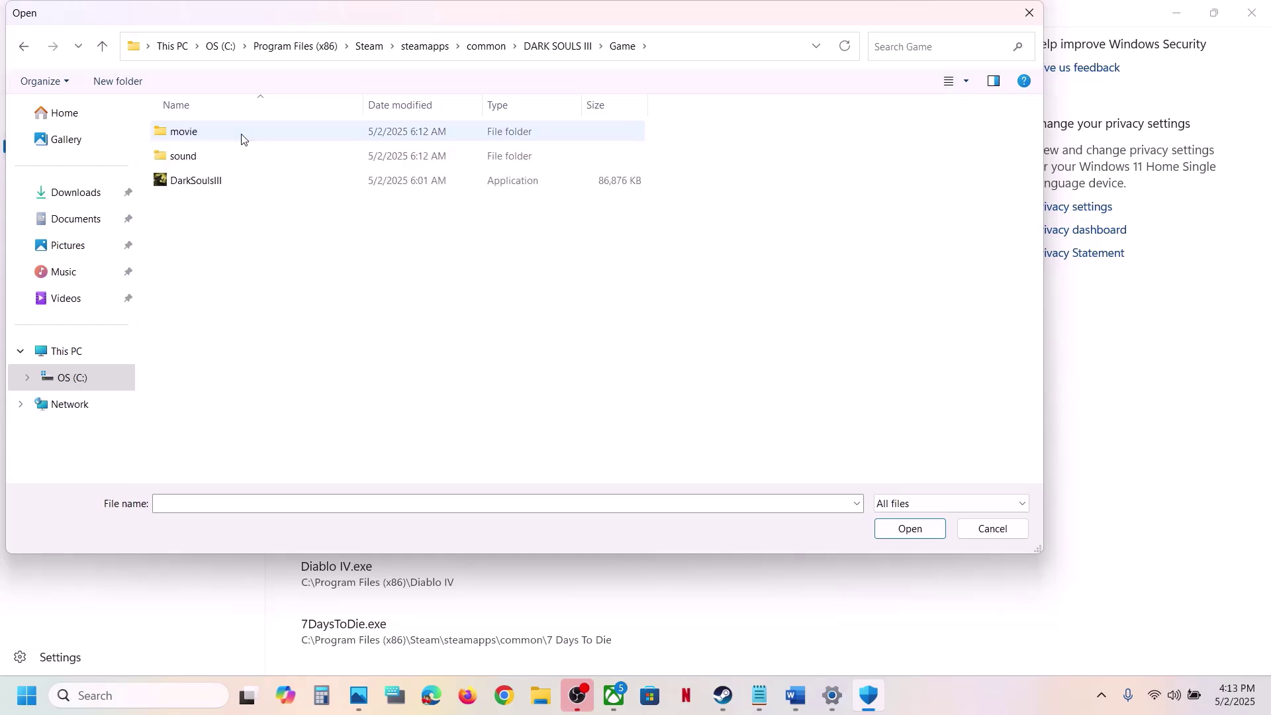
{"action": "left_click", "coordinate": [203, 185]}
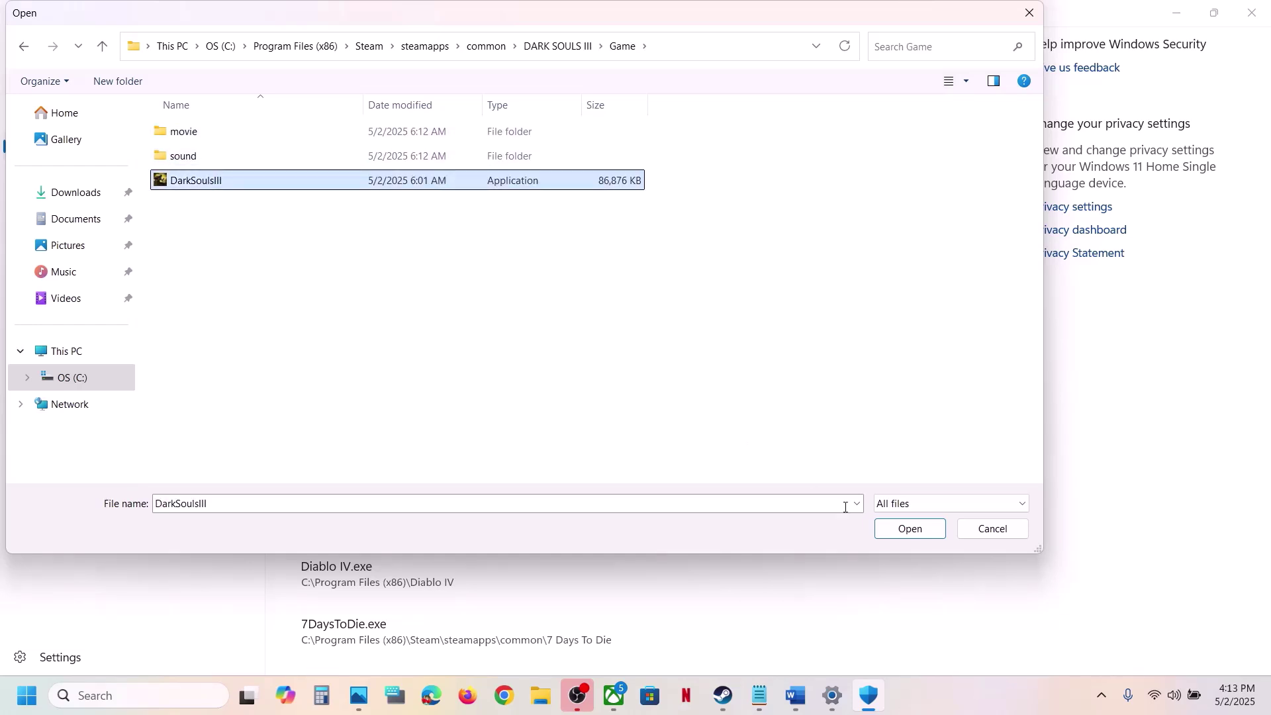
{"action": "left_click", "coordinate": [910, 529]}
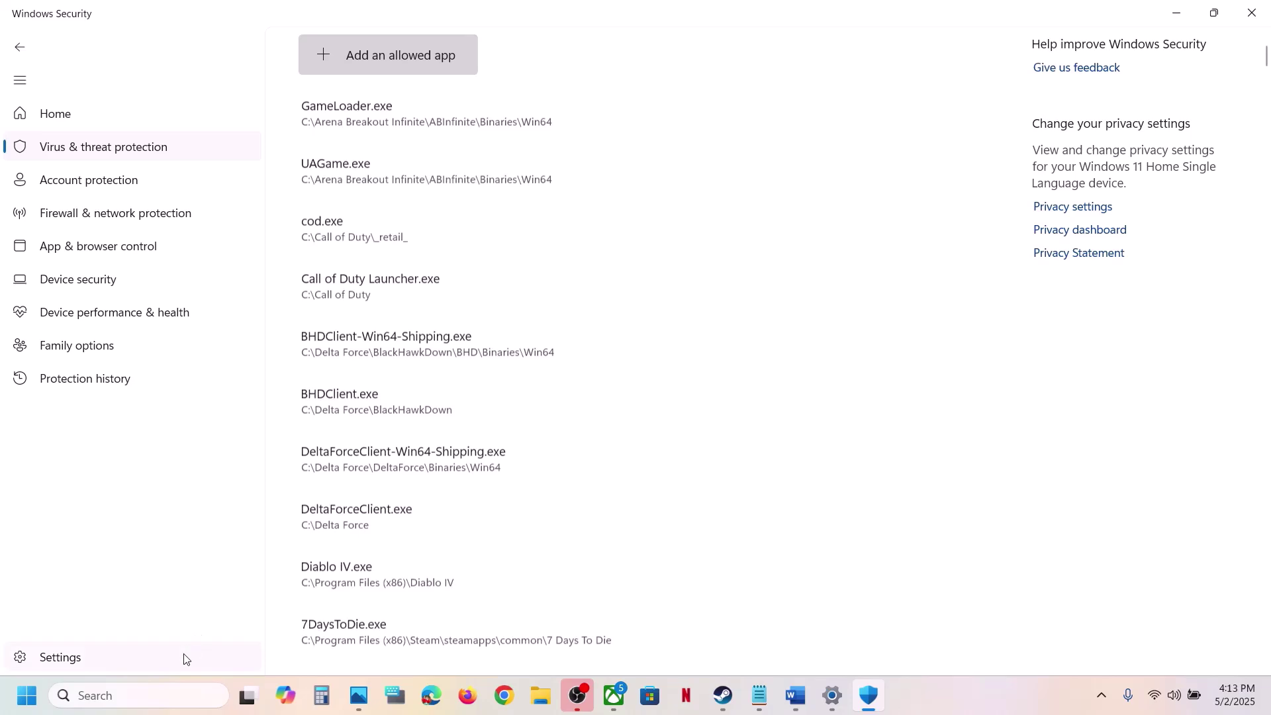
Step: Switch to Control Panel and open Windows Defender Firewall's allowed apps page under System and Security
{"action": "left_click", "coordinate": [104, 695]}
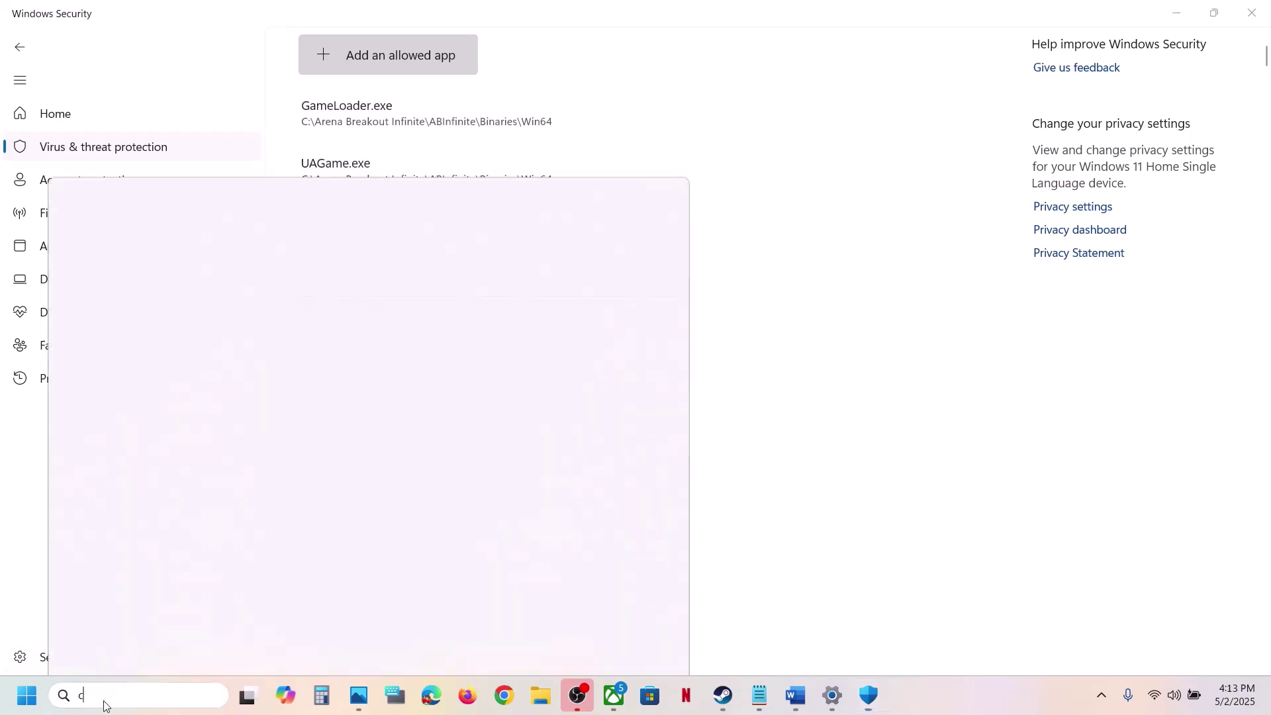
{"action": "type", "text": "control"}
{"action": "key", "text": "Return"}
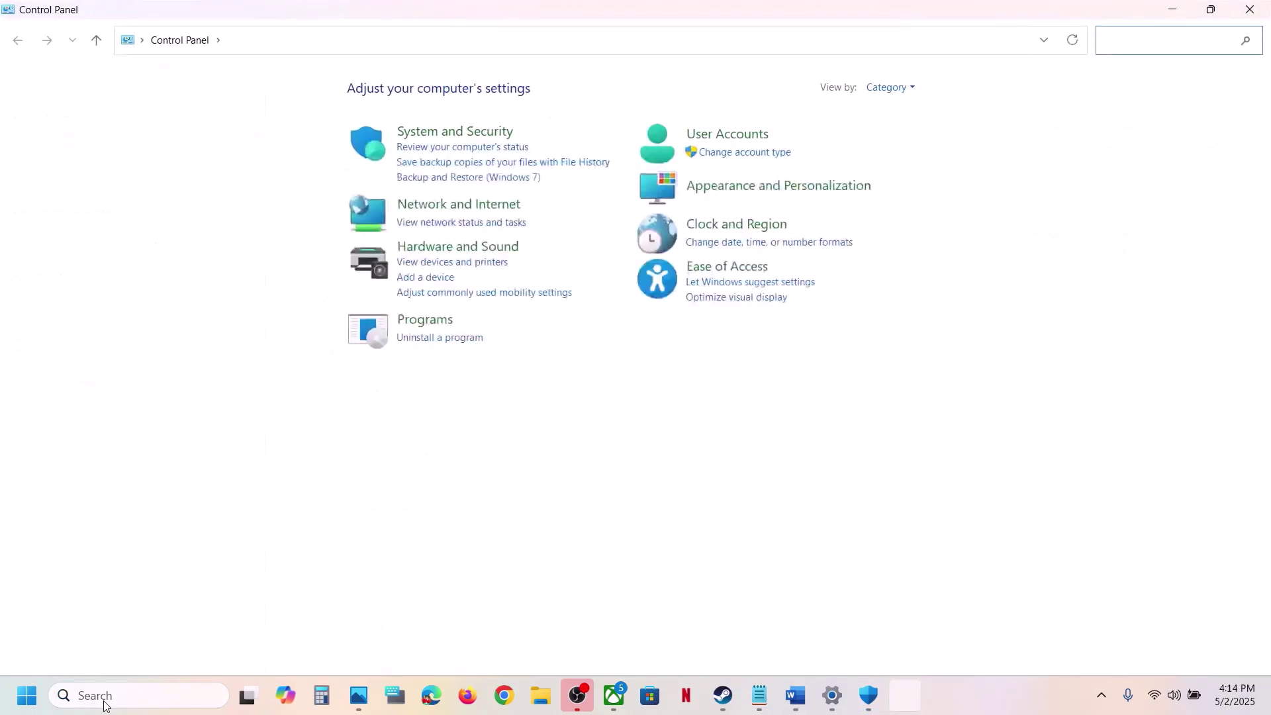
{"action": "left_click", "coordinate": [475, 133]}
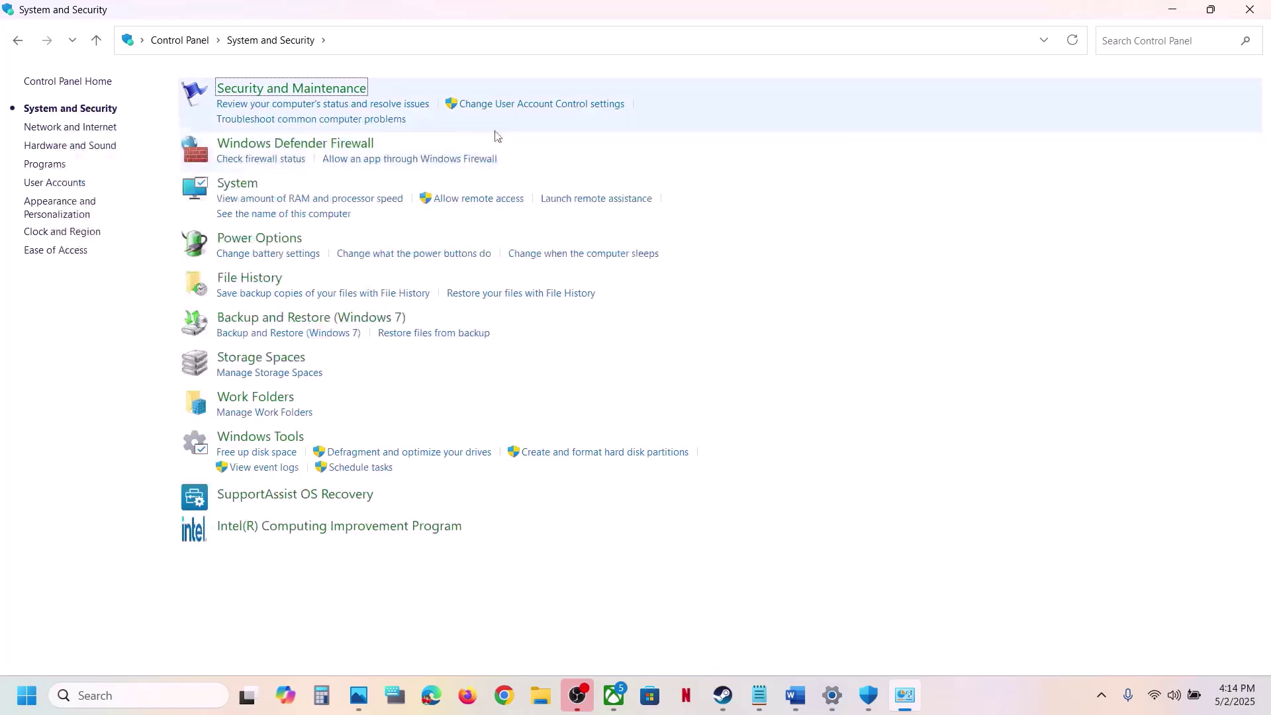
{"action": "left_click", "coordinate": [304, 143]}
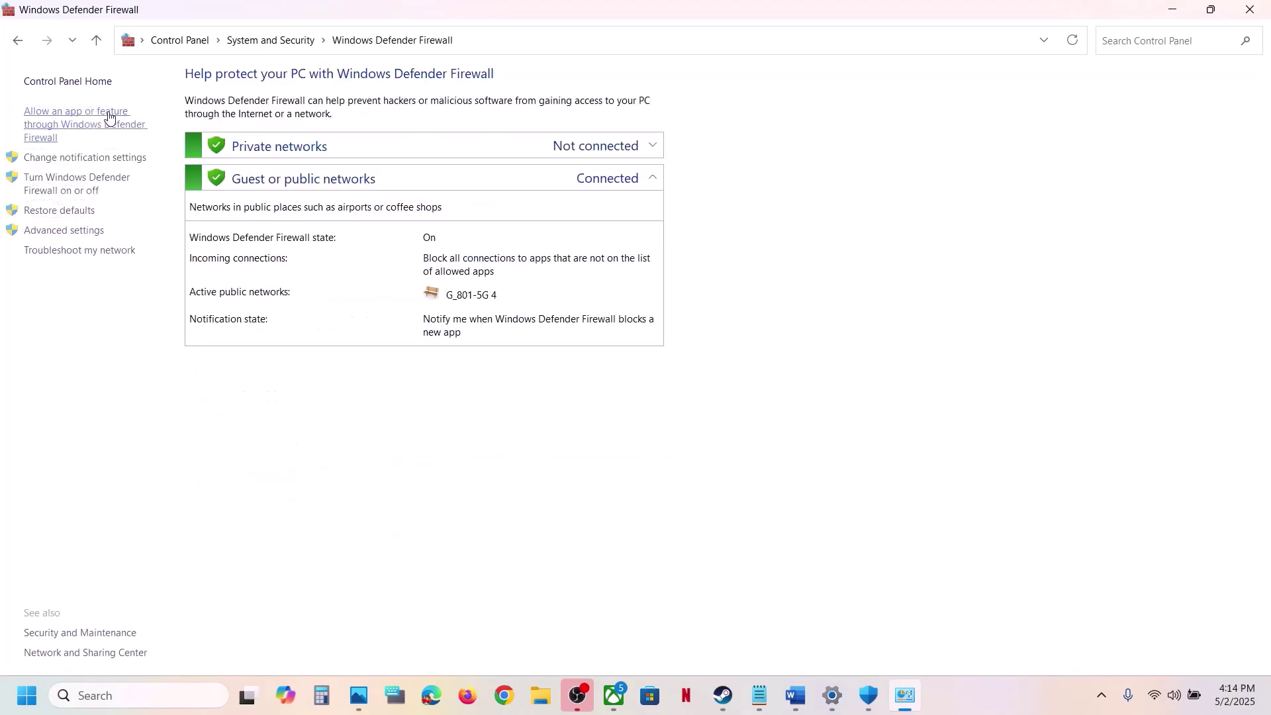
{"action": "left_click", "coordinate": [83, 126]}
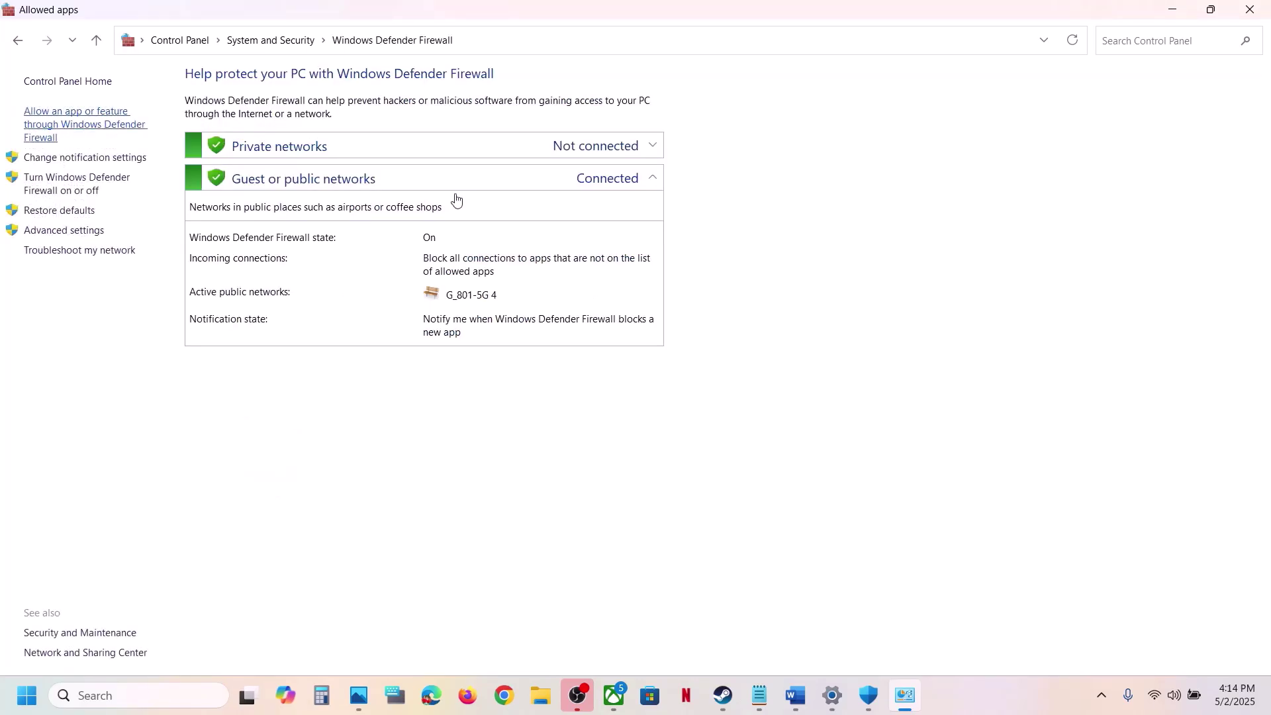
Step: Unlock the firewall's allowed apps settings and browse for another app in C:\Program Files (x86)\Steam
{"action": "left_click", "coordinate": [829, 127]}
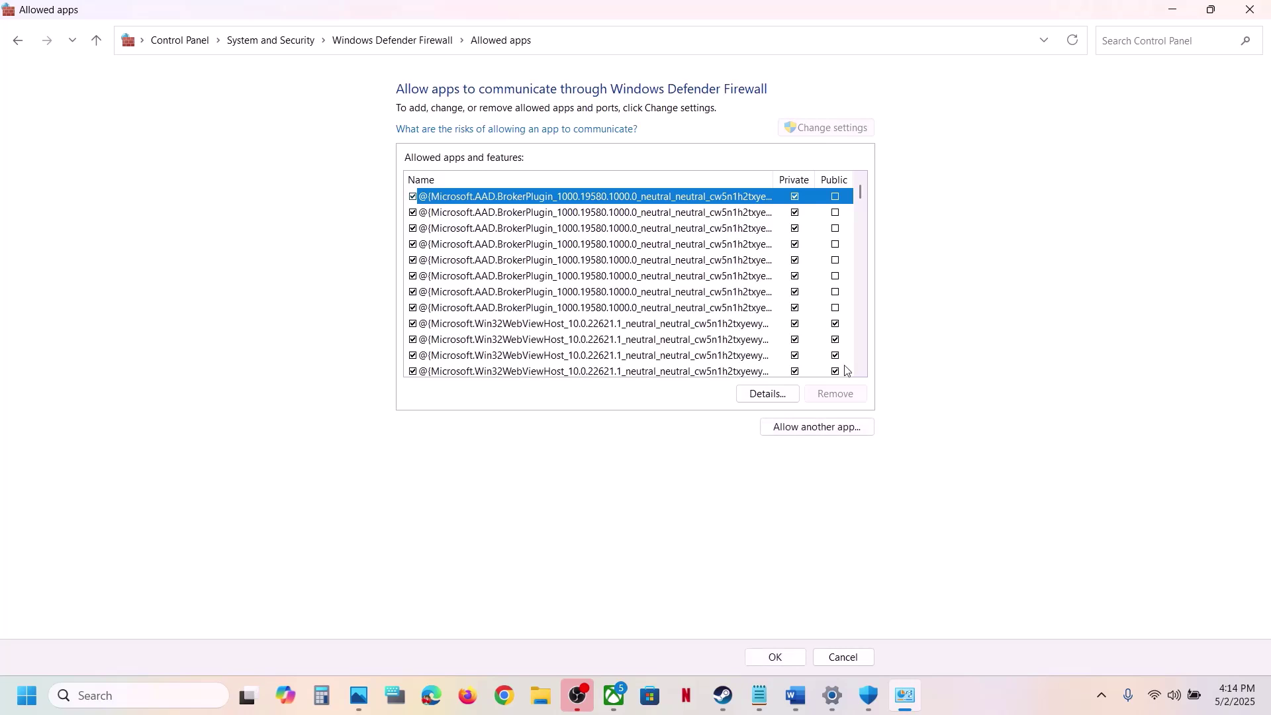
{"action": "left_click", "coordinate": [816, 427]}
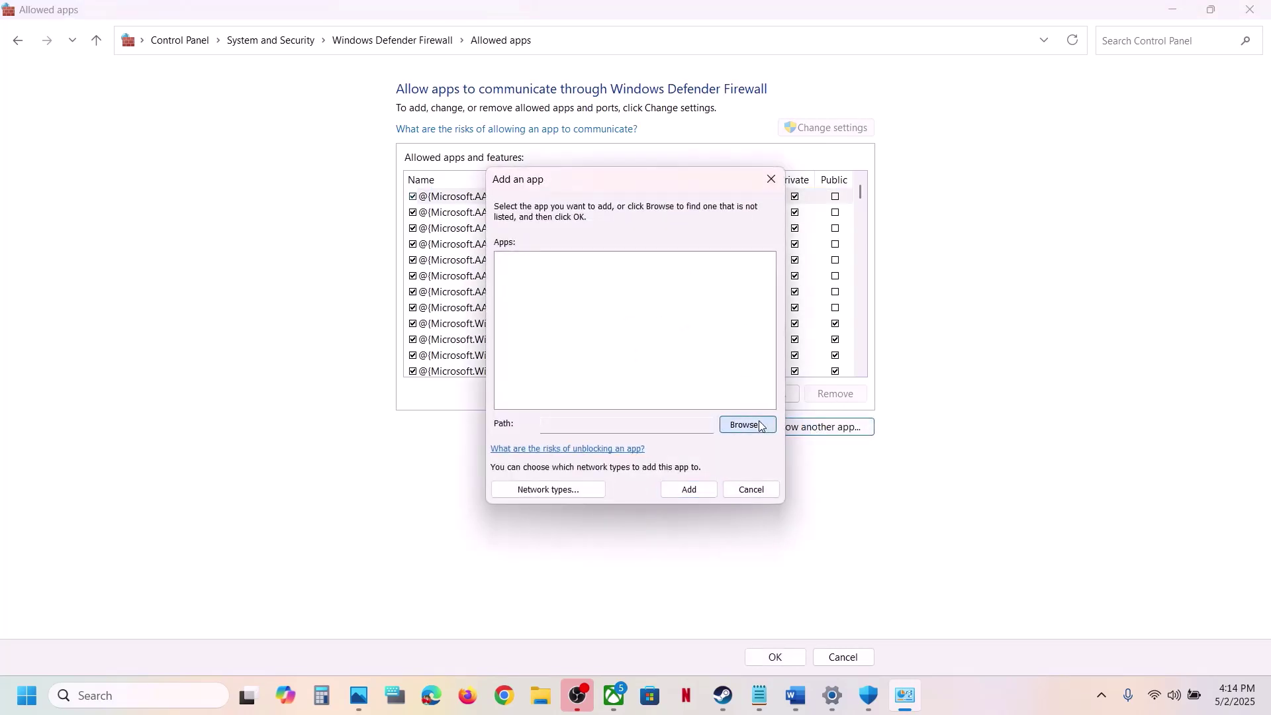
{"action": "left_click", "coordinate": [760, 426]}
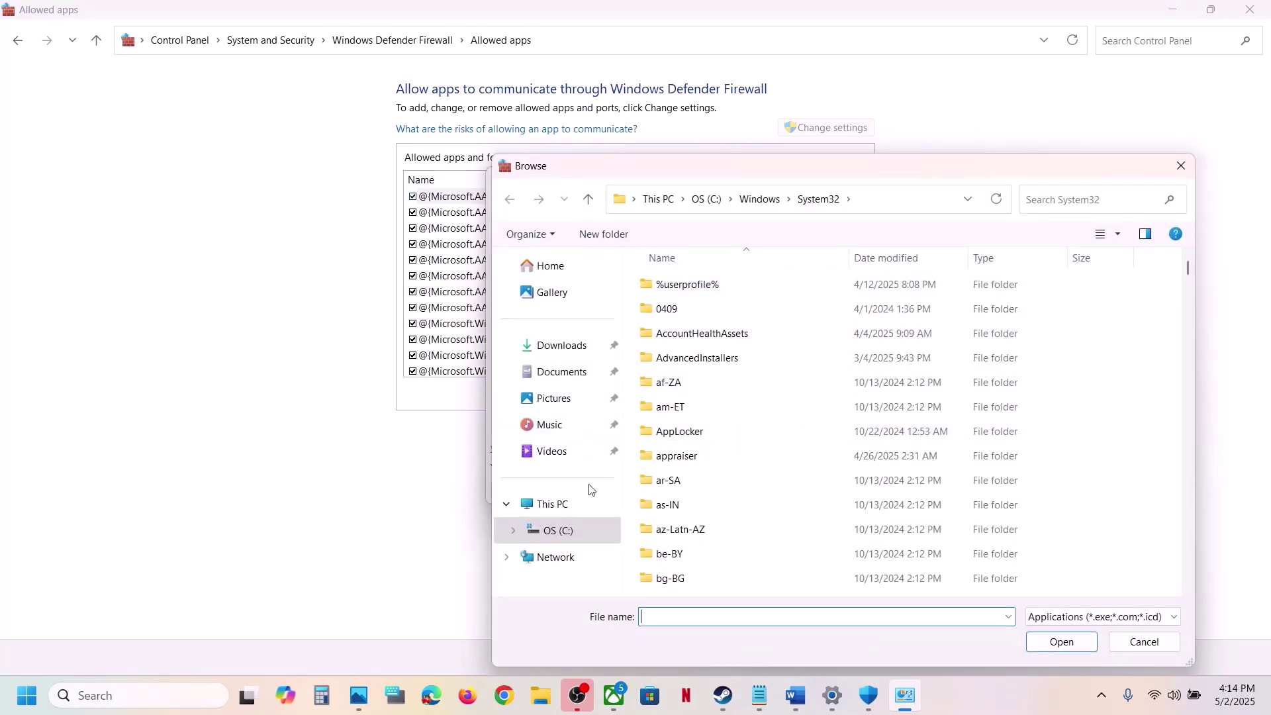
{"action": "left_click", "coordinate": [556, 503]}
{"action": "double_click", "coordinate": [748, 296]}
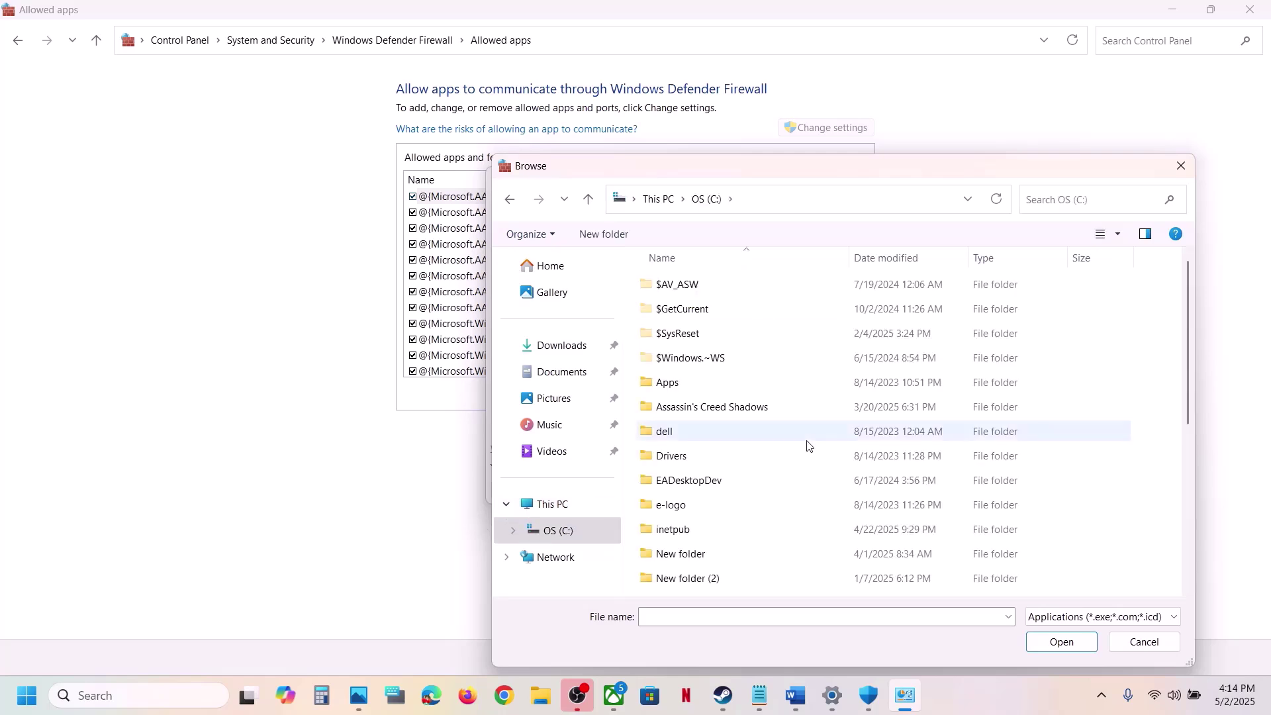
{"action": "scroll", "coordinate": [807, 446], "scroll_direction": "down", "scroll_amount": 5}
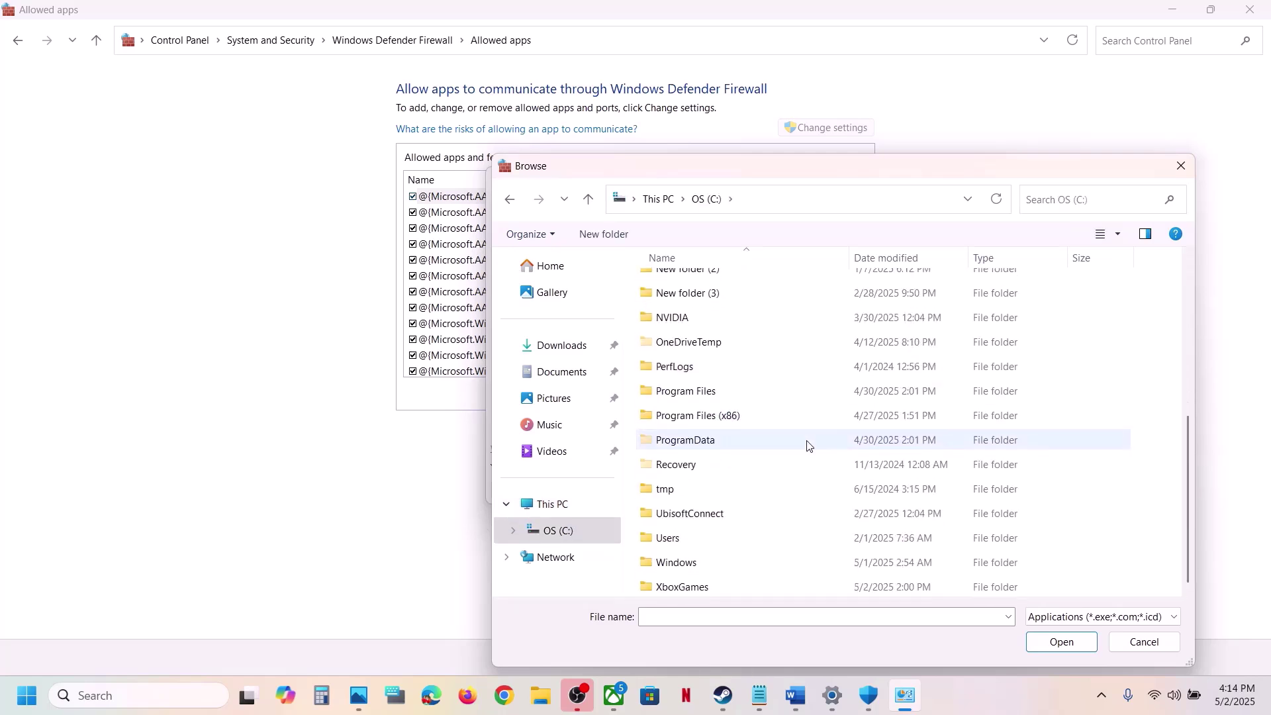
{"action": "double_click", "coordinate": [710, 417]}
{"action": "key", "text": "s"}
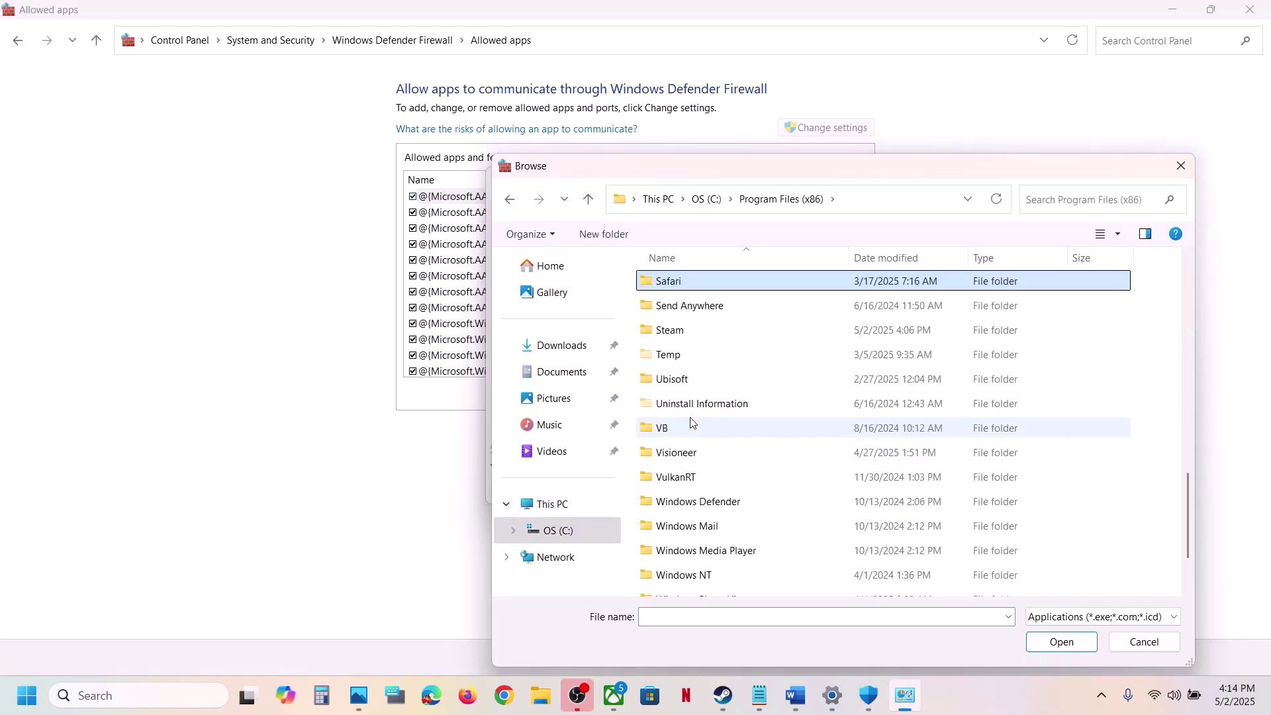
{"action": "double_click", "coordinate": [668, 329]}
Step: Choose DarkSoulsIII from steamapps\common\DARK SOULS III\Game and try to add it to the firewall's allowed apps
{"action": "left_click", "coordinate": [686, 383]}
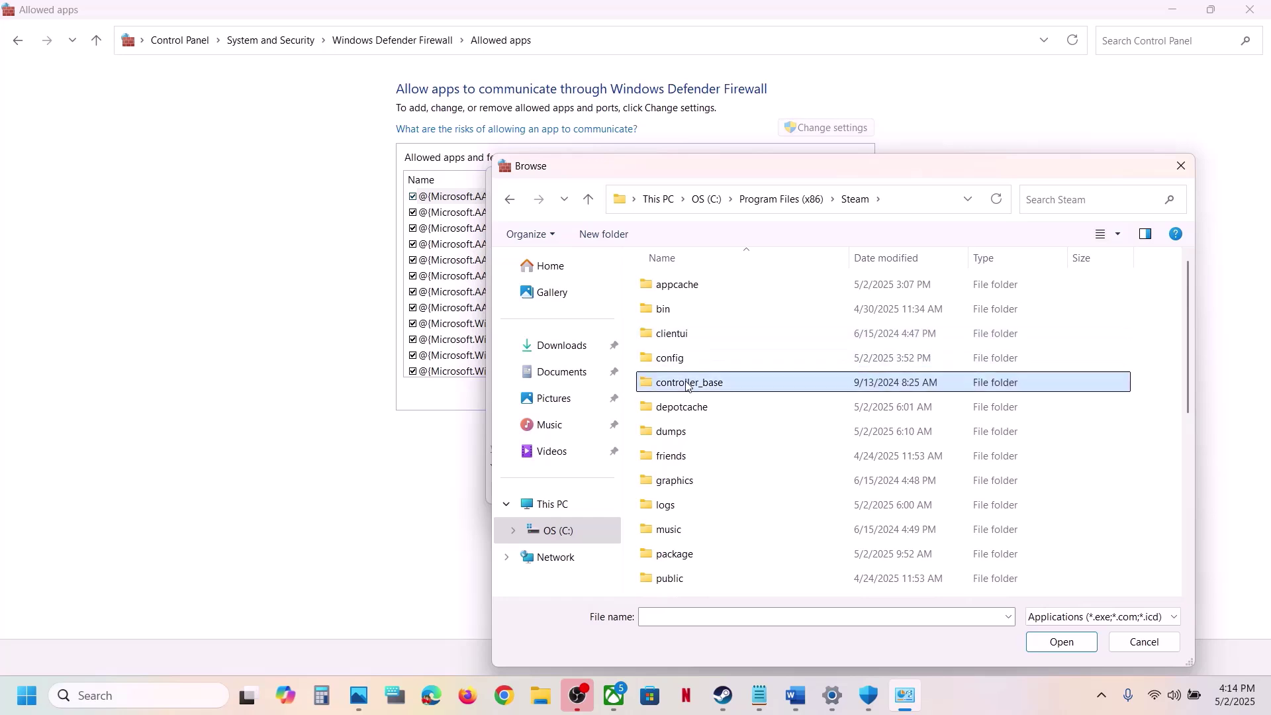
{"action": "key", "text": "s"}
{"action": "double_click", "coordinate": [681, 332]}
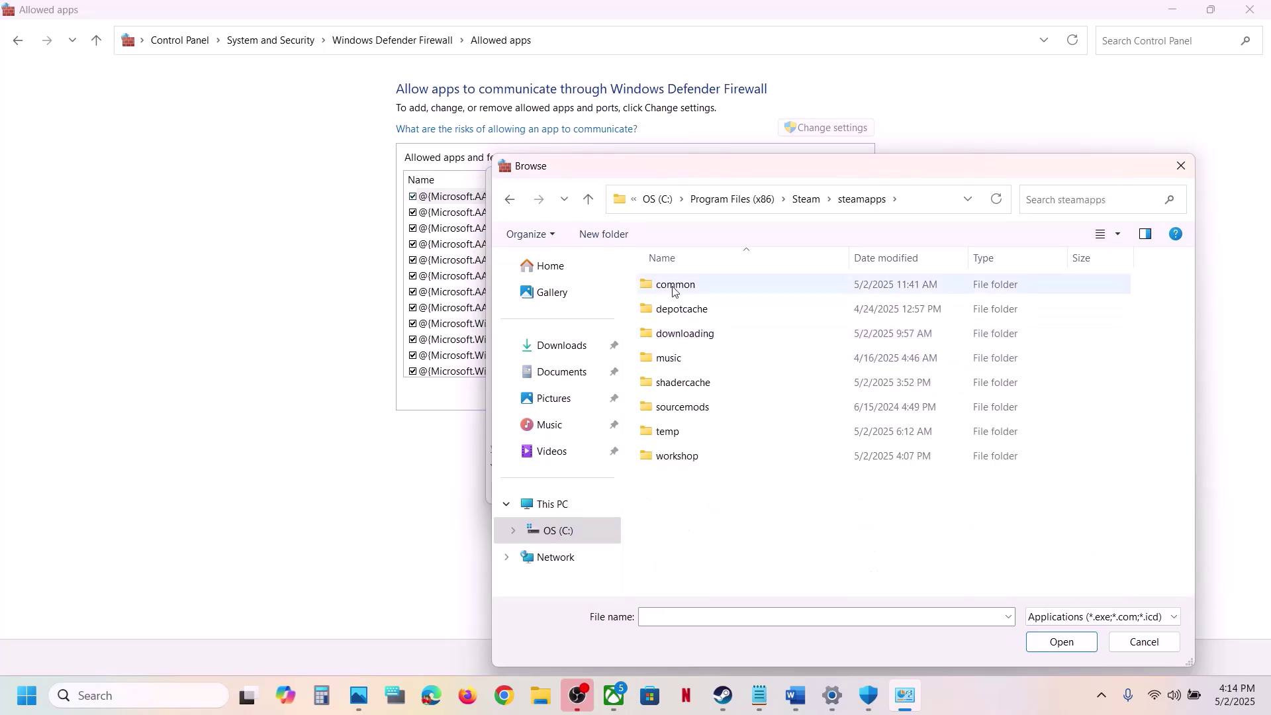
{"action": "double_click", "coordinate": [673, 291]}
{"action": "double_click", "coordinate": [677, 290]}
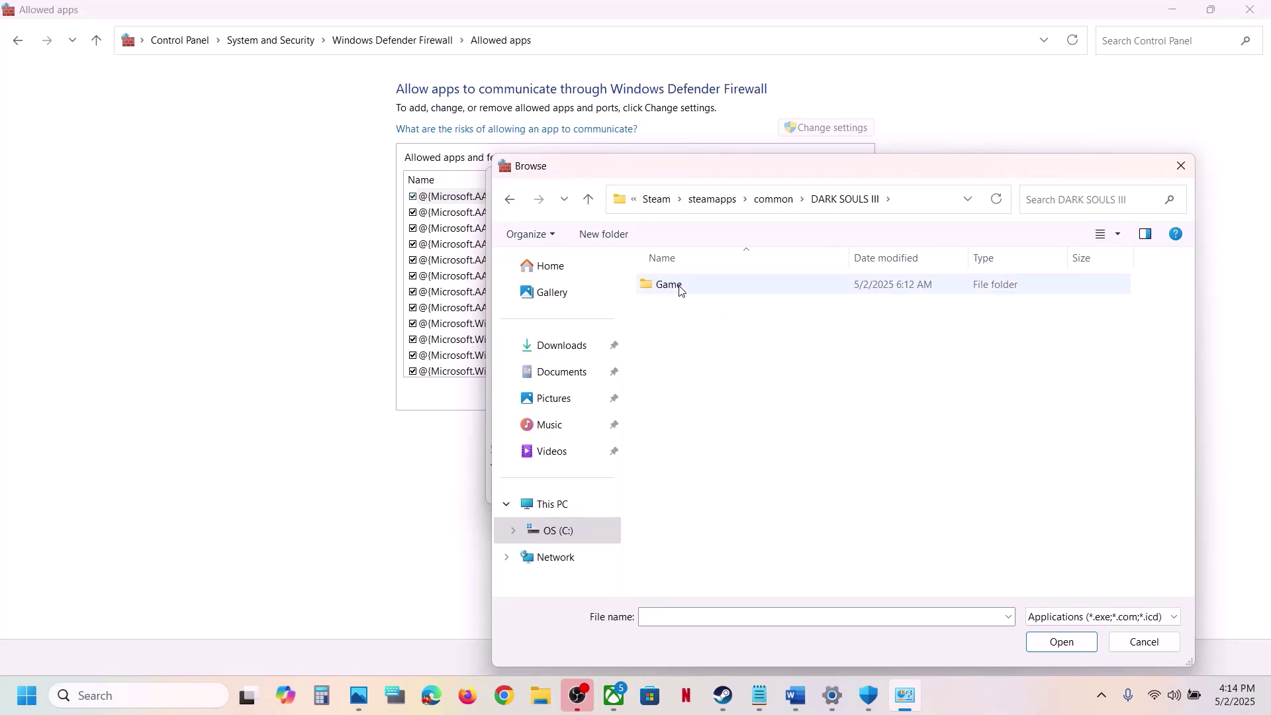
{"action": "double_click", "coordinate": [679, 290]}
{"action": "left_click", "coordinate": [687, 335]}
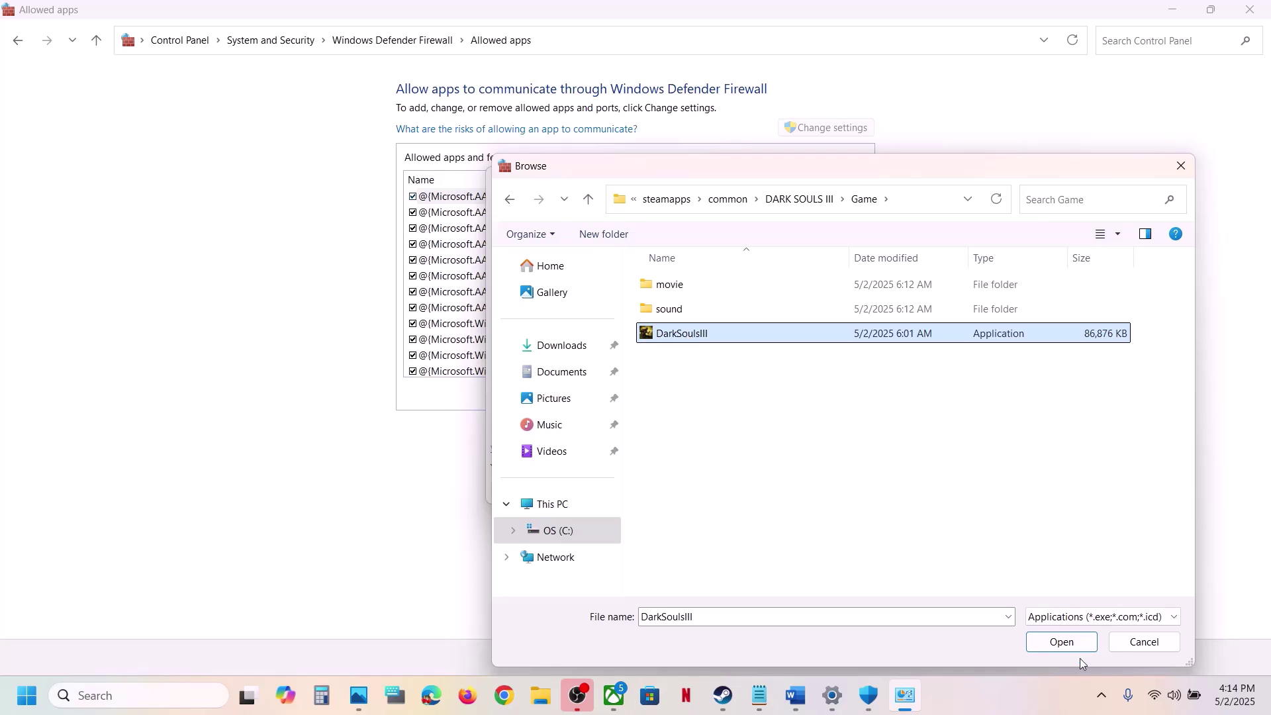
{"action": "left_click", "coordinate": [1063, 649]}
{"action": "left_click", "coordinate": [689, 490]}
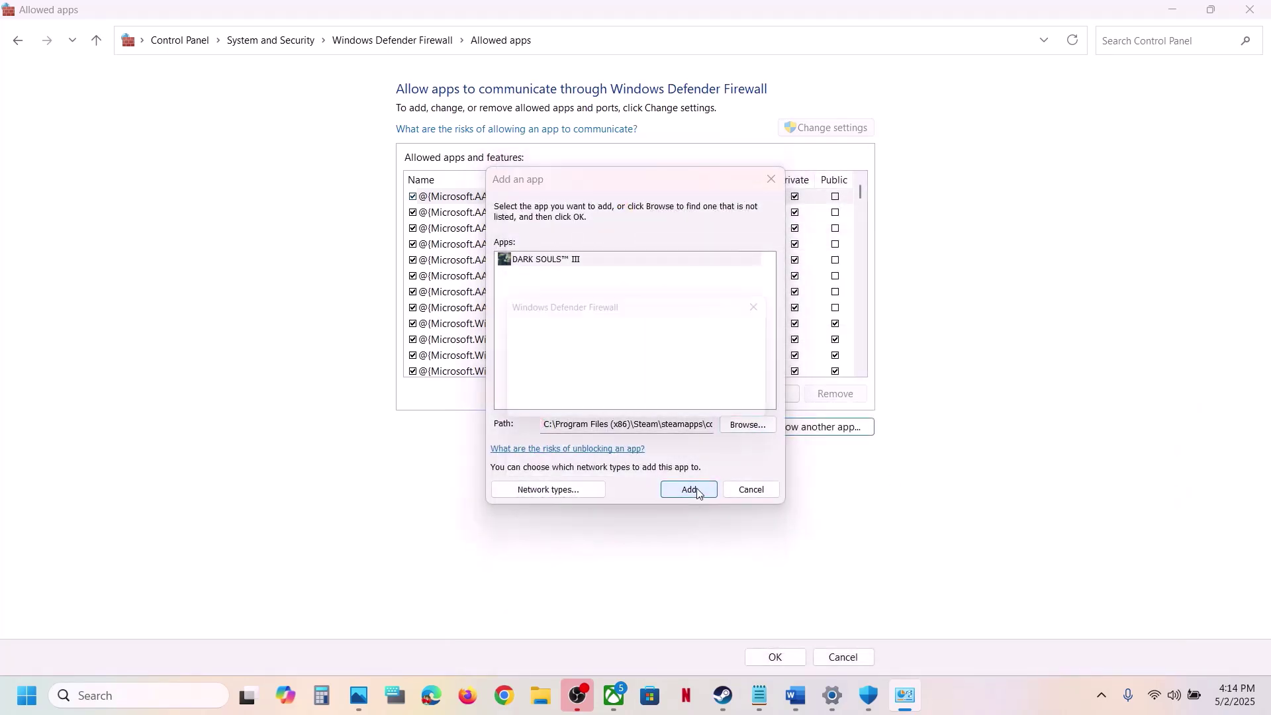
{"action": "left_click", "coordinate": [741, 408]}
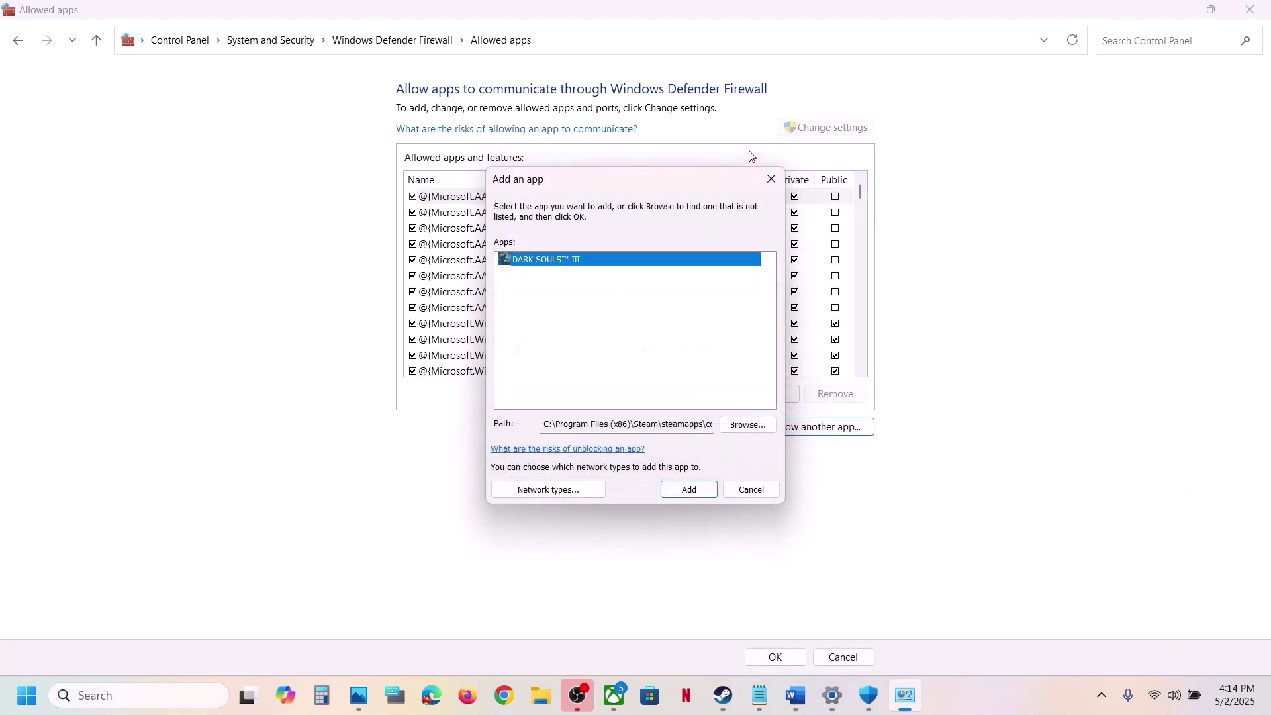
Step: Close the Add an app dialog, the firewall's allowed apps page, Windows Security and Settings
{"action": "left_click", "coordinate": [772, 180]}
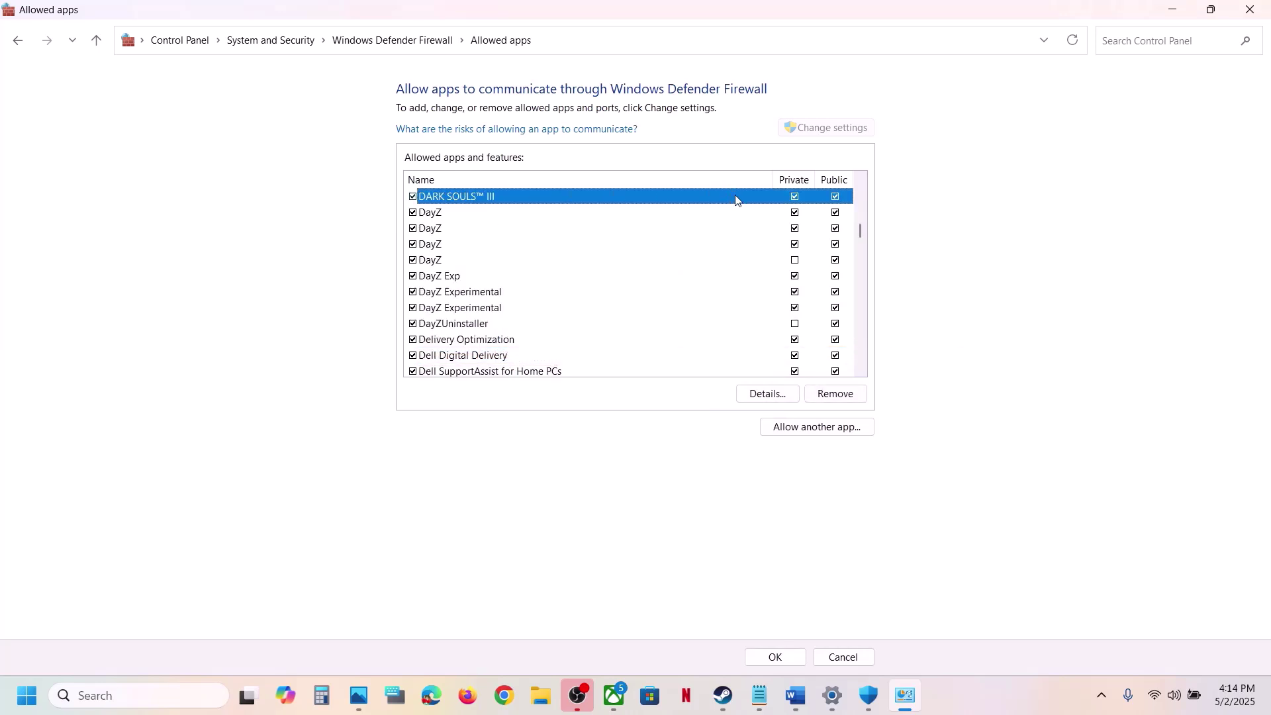
{"action": "left_click", "coordinate": [1250, 11]}
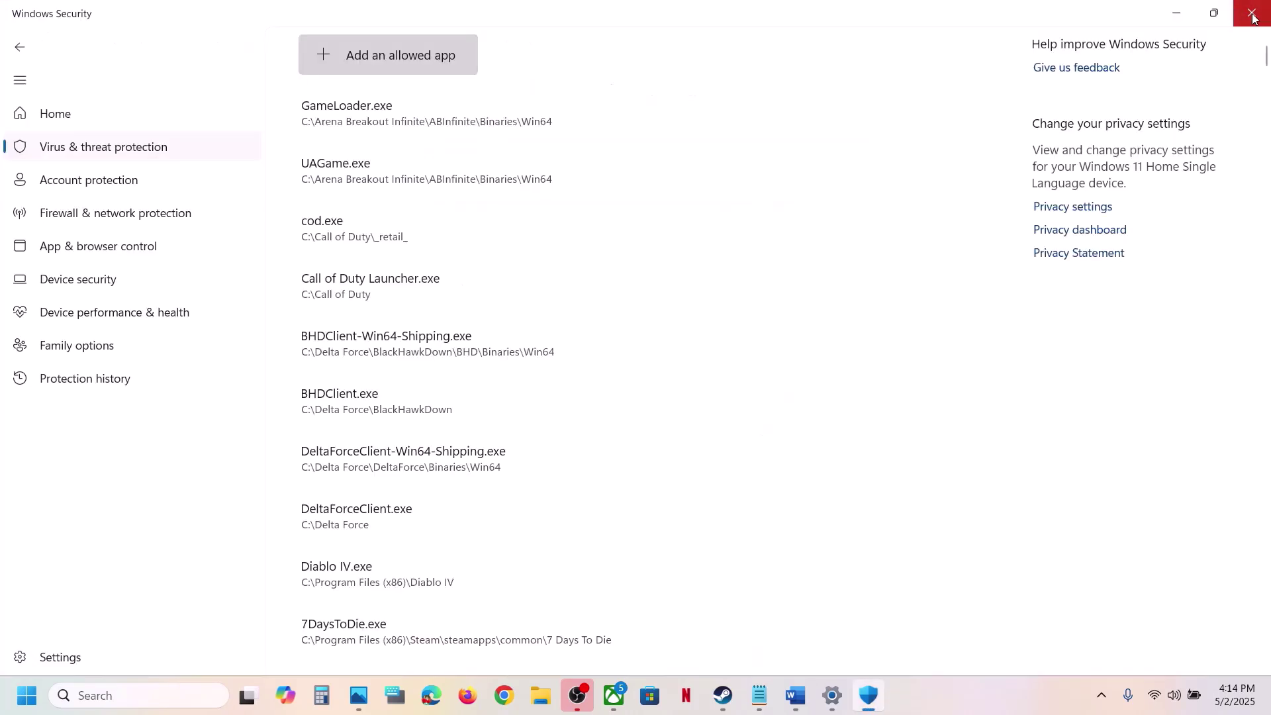
{"action": "left_click", "coordinate": [1254, 15]}
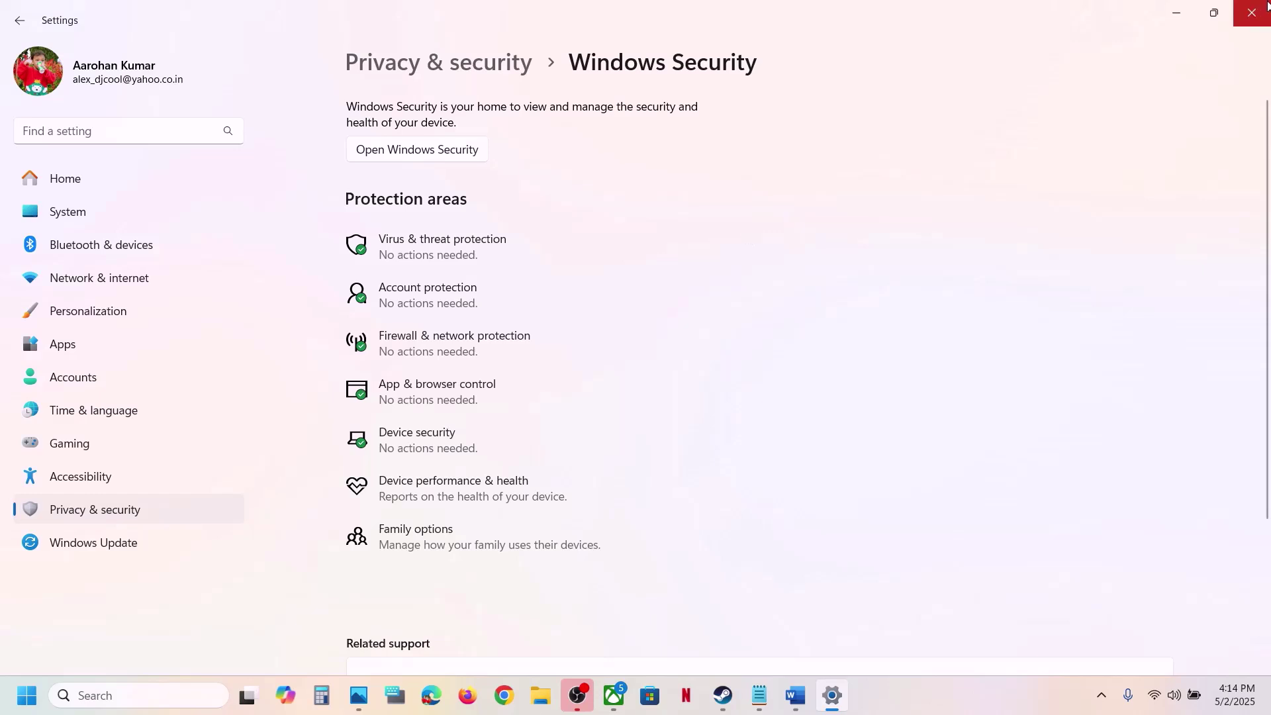
{"action": "left_click", "coordinate": [1257, 15]}
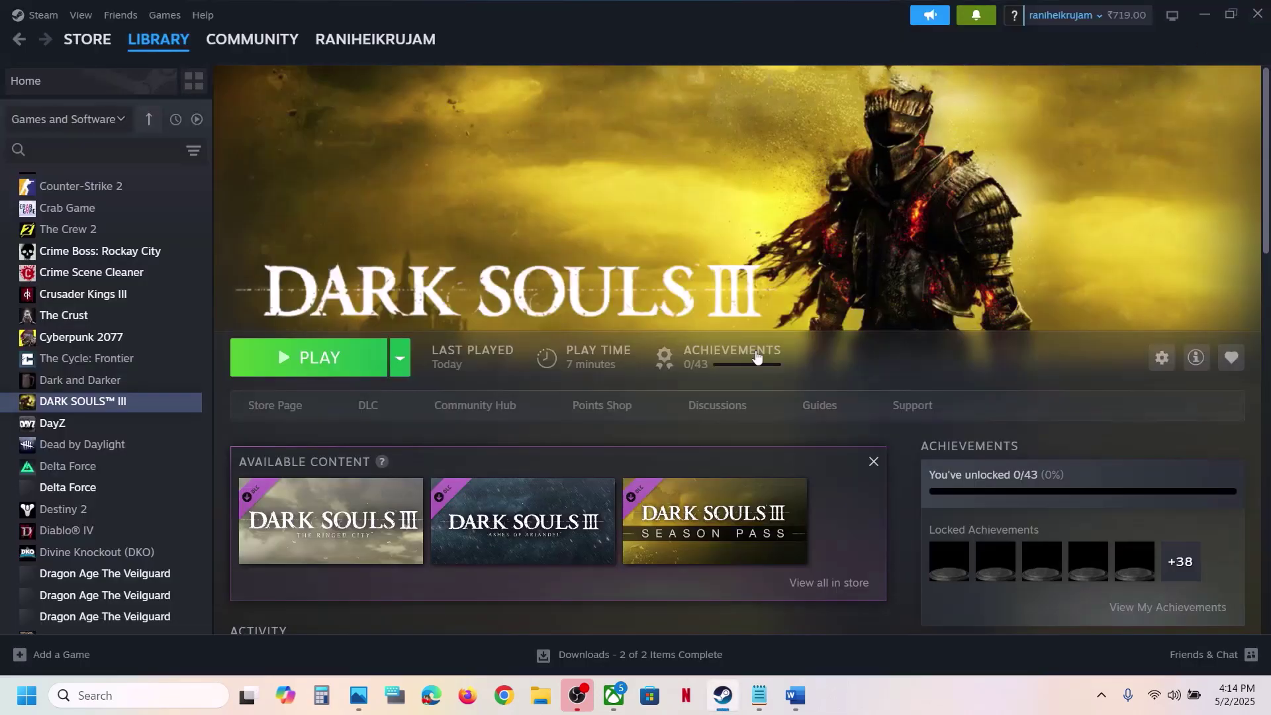
Step: Switch to the Word document and read Step 2 on running the game from its installation folder
{"action": "left_click", "coordinate": [795, 695]}
{"action": "scroll", "coordinate": [500, 412], "scroll_direction": "down", "scroll_amount": 3}
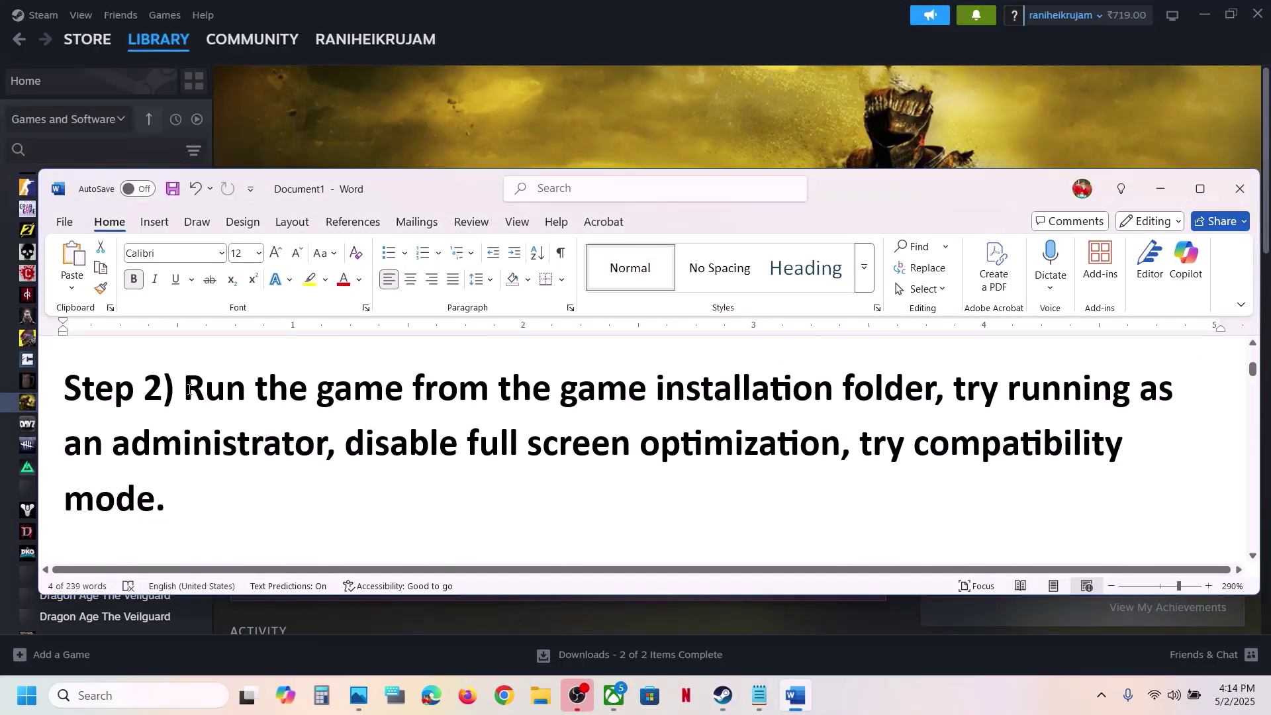
{"action": "left_click_drag", "start_coordinate": [189, 389], "coordinate": [1007, 437]}
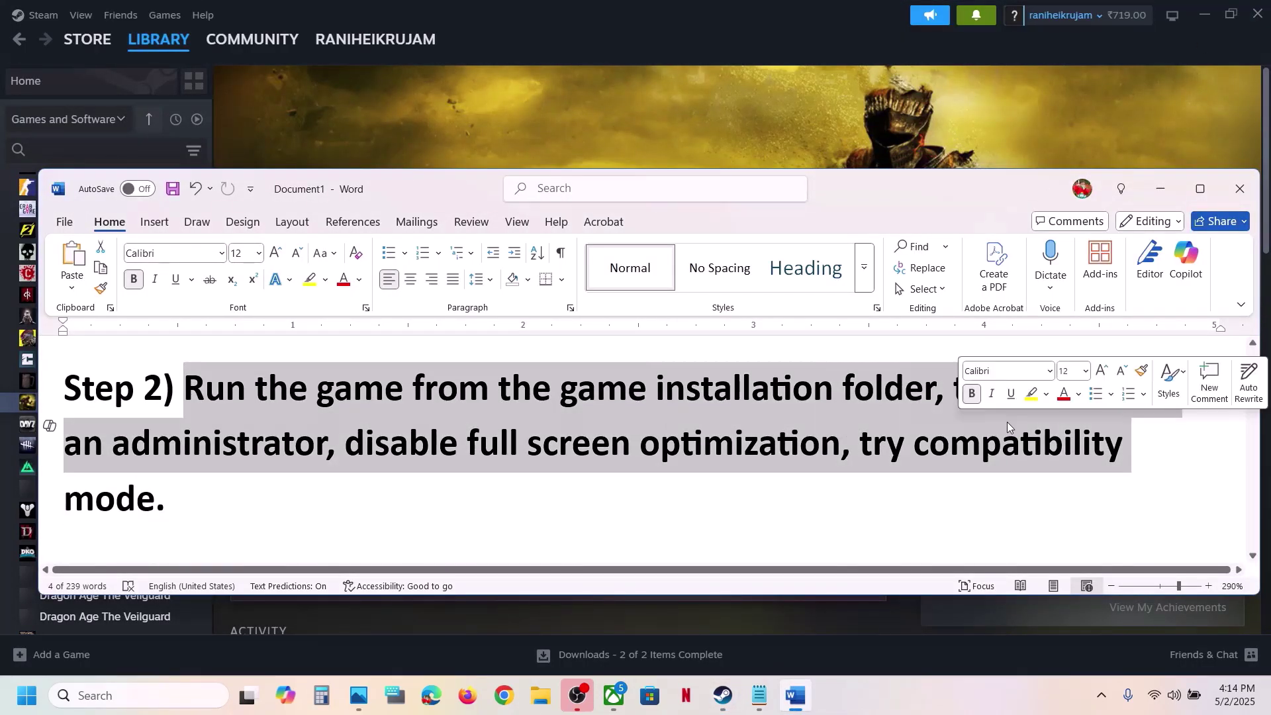
Step: Switch to Steam, browse the local files of DARK SOULS III and open the Game folder
{"action": "left_click", "coordinate": [683, 125]}
{"action": "right_click", "coordinate": [85, 405]}
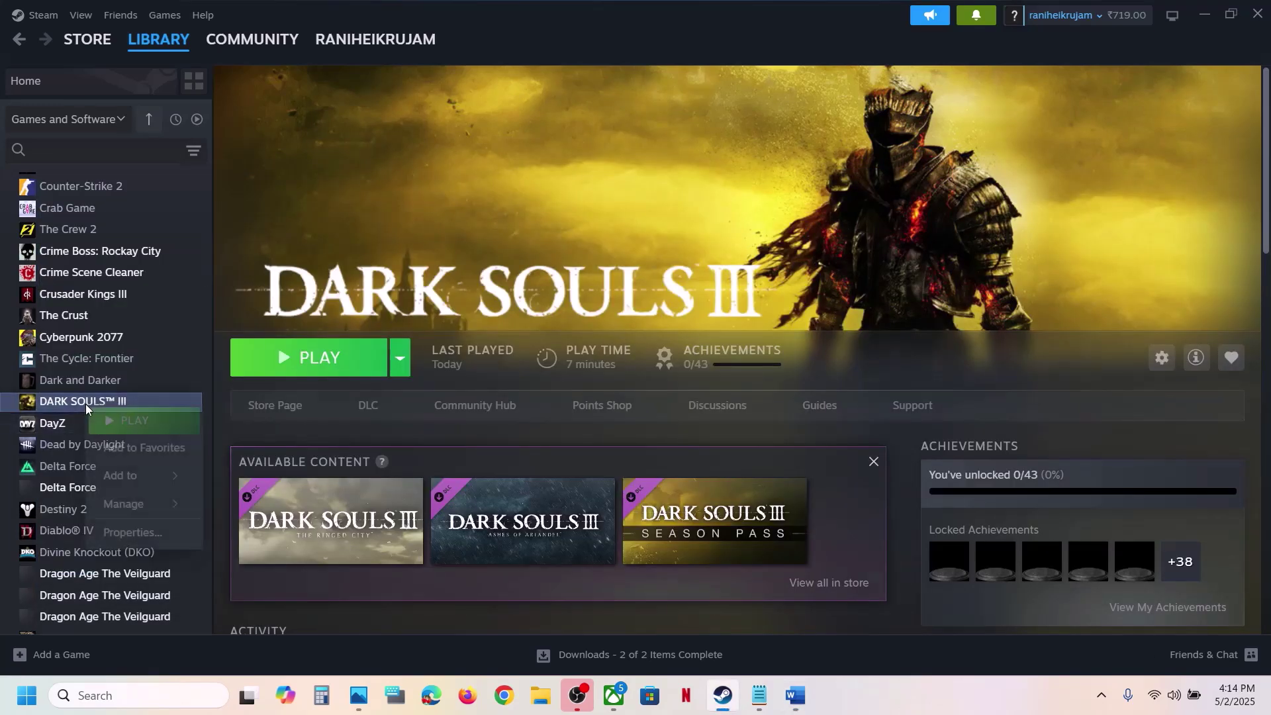
{"action": "mouse_move", "coordinate": [134, 504]}
{"action": "left_click", "coordinate": [265, 531]}
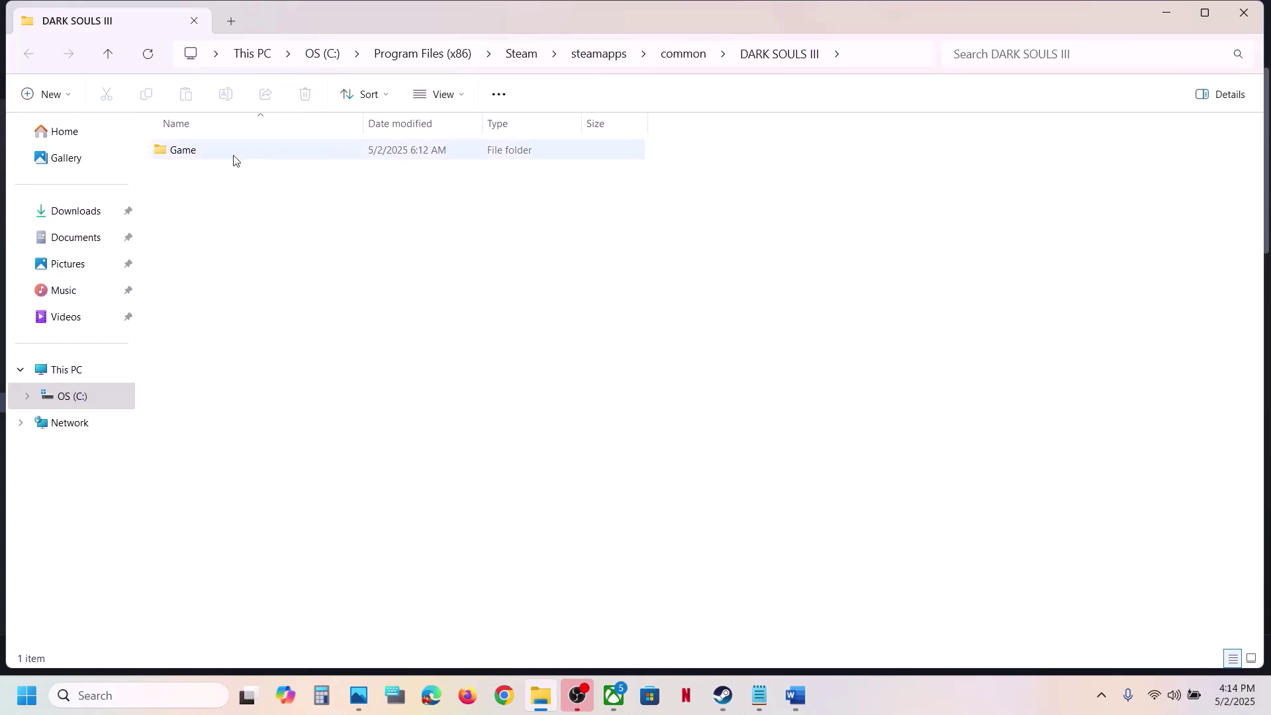
{"action": "double_click", "coordinate": [202, 159]}
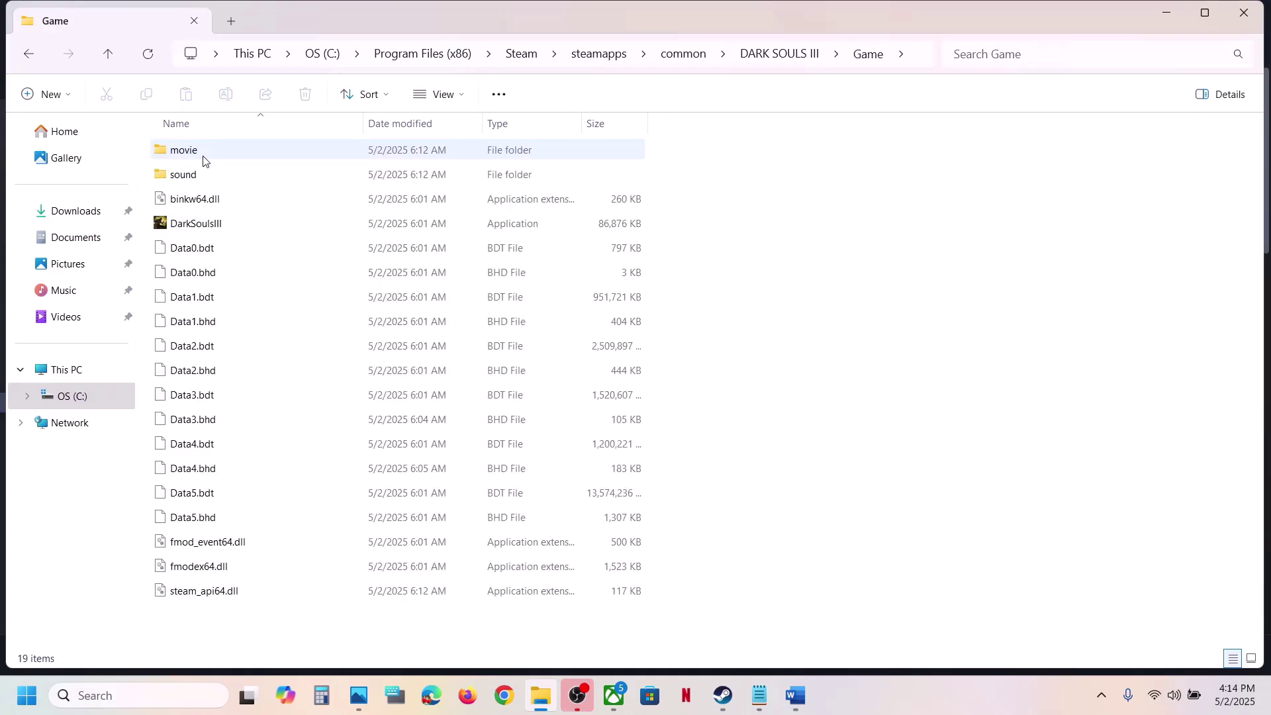
Step: Set DarkSoulsIII in the Game folder to run as an administrator through its compatibility properties
{"action": "left_click", "coordinate": [229, 232]}
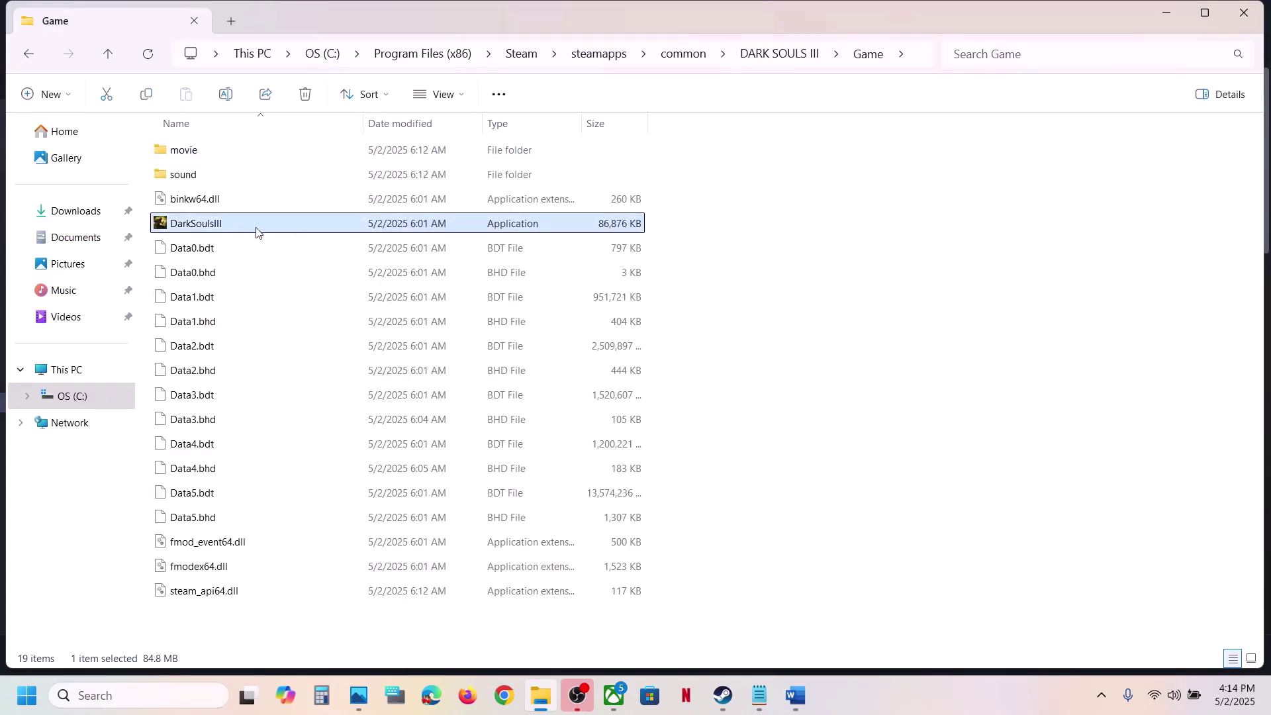
{"action": "right_click", "coordinate": [257, 228]}
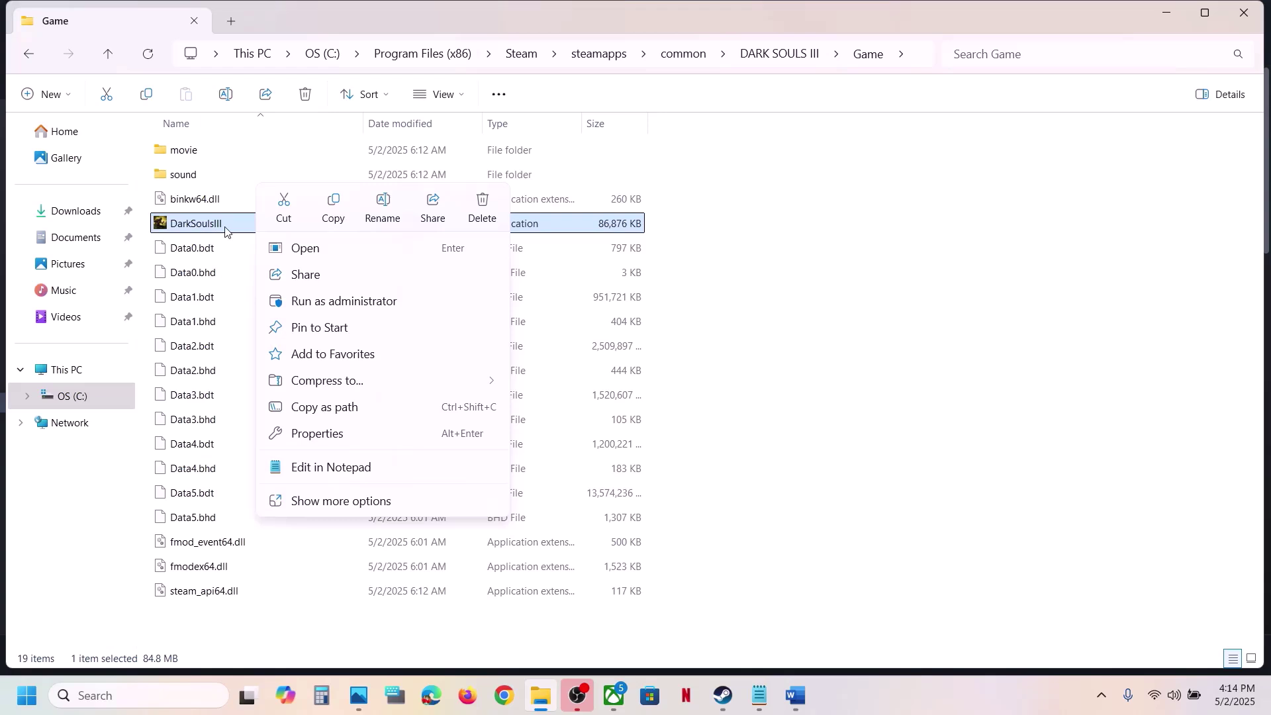
{"action": "left_click", "coordinate": [788, 255]}
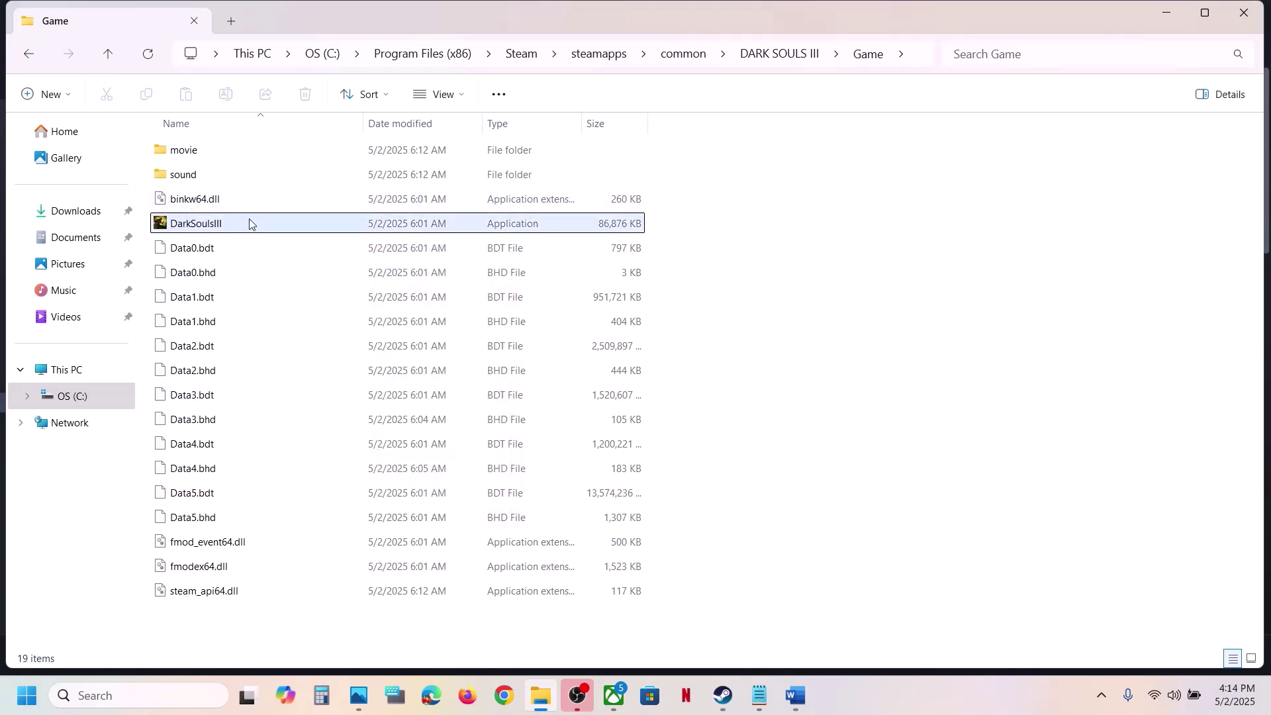
{"action": "right_click", "coordinate": [241, 227]}
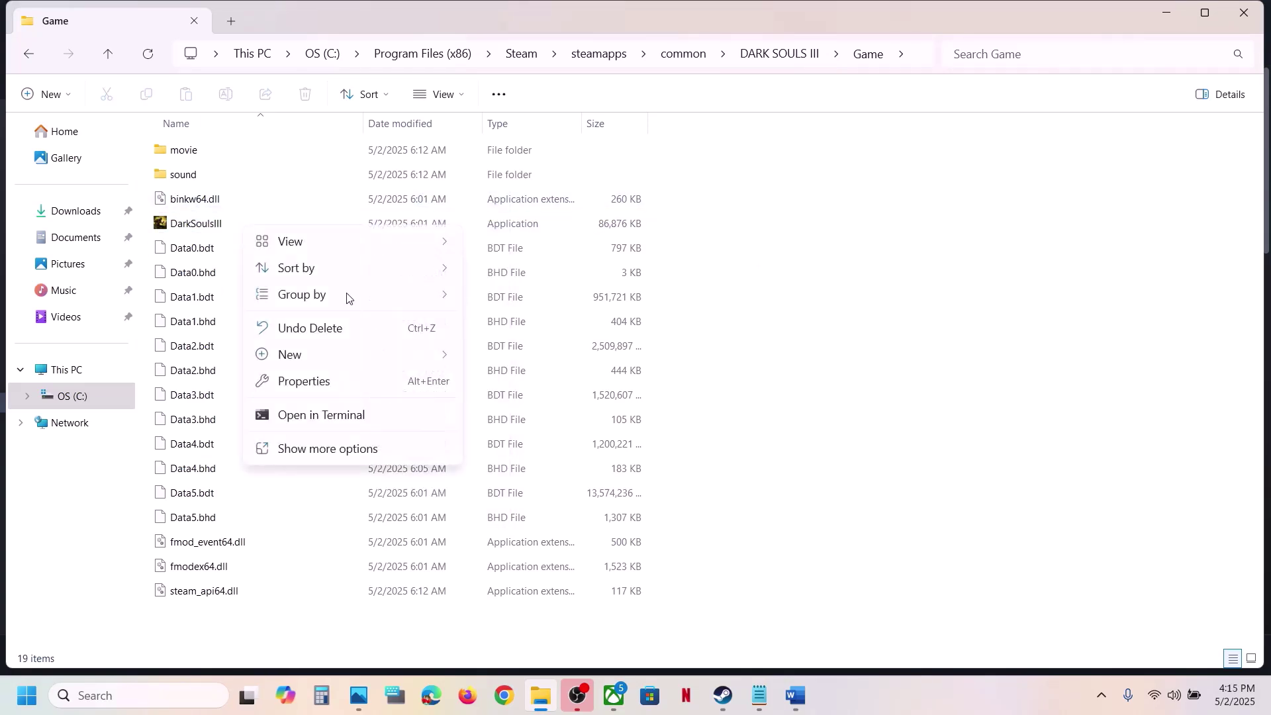
{"action": "left_click", "coordinate": [219, 225]}
{"action": "right_click", "coordinate": [219, 226]}
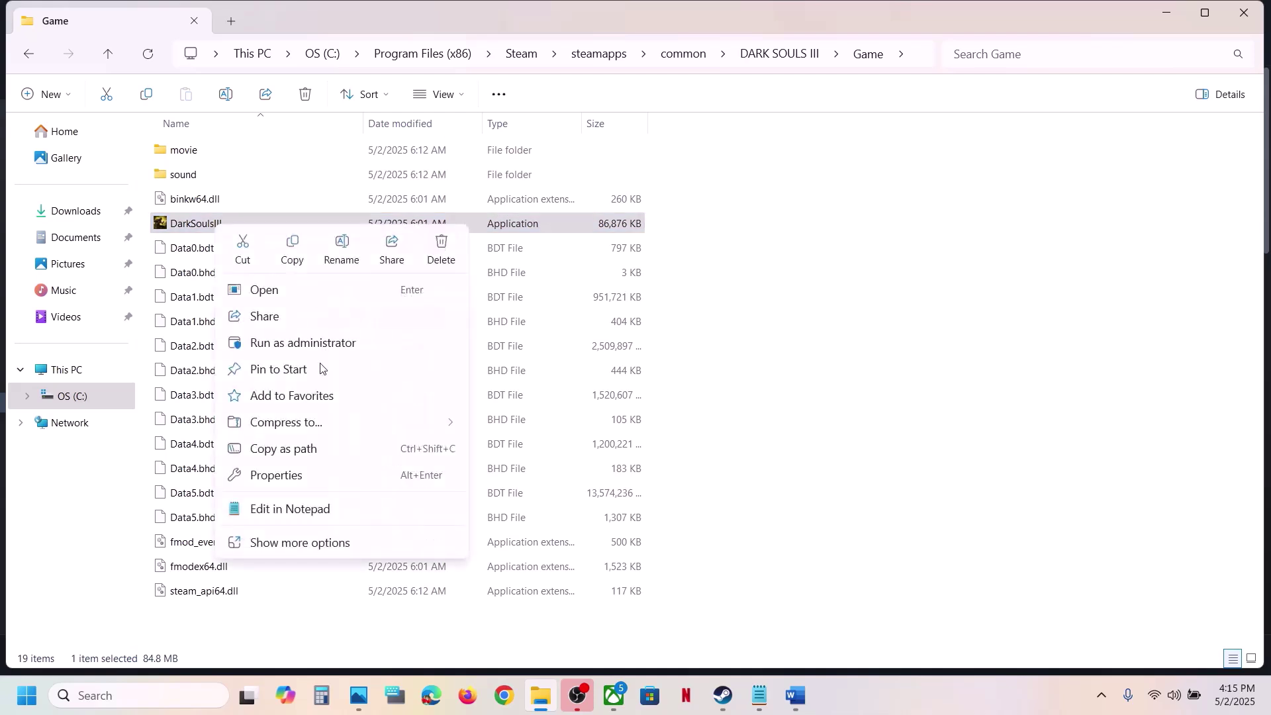
{"action": "left_click", "coordinate": [283, 472]}
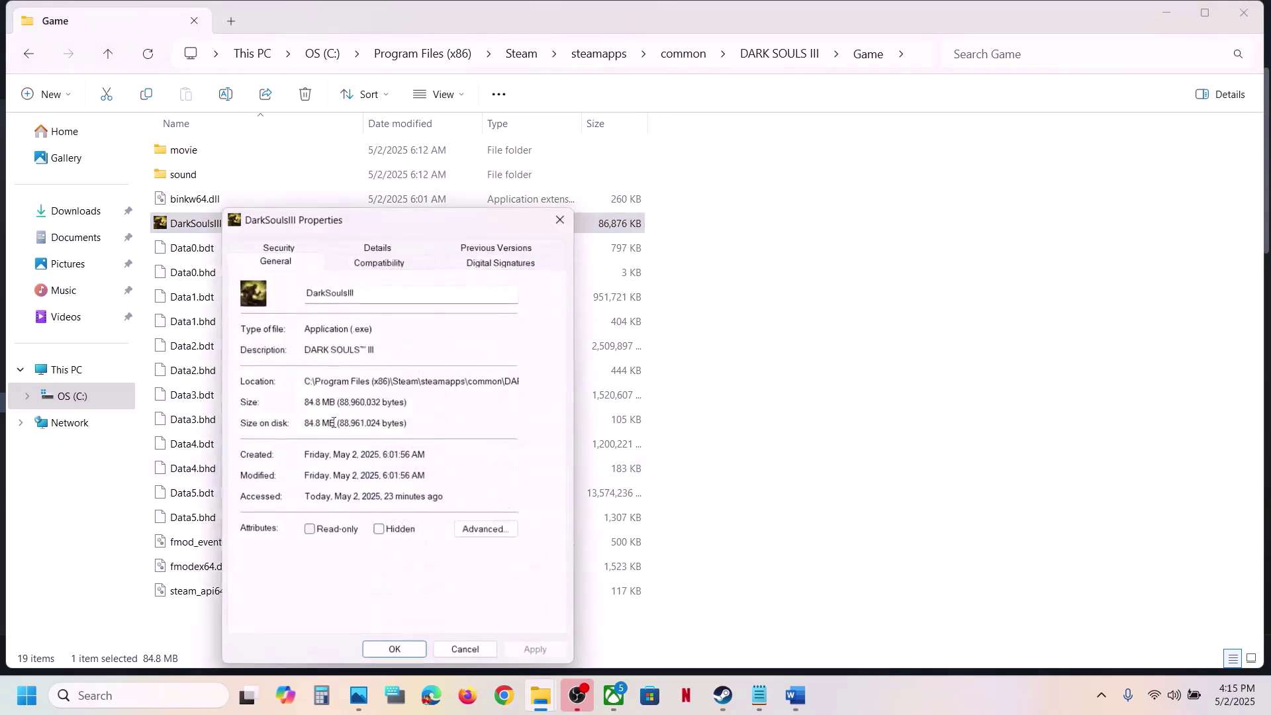
{"action": "left_click", "coordinate": [375, 262]}
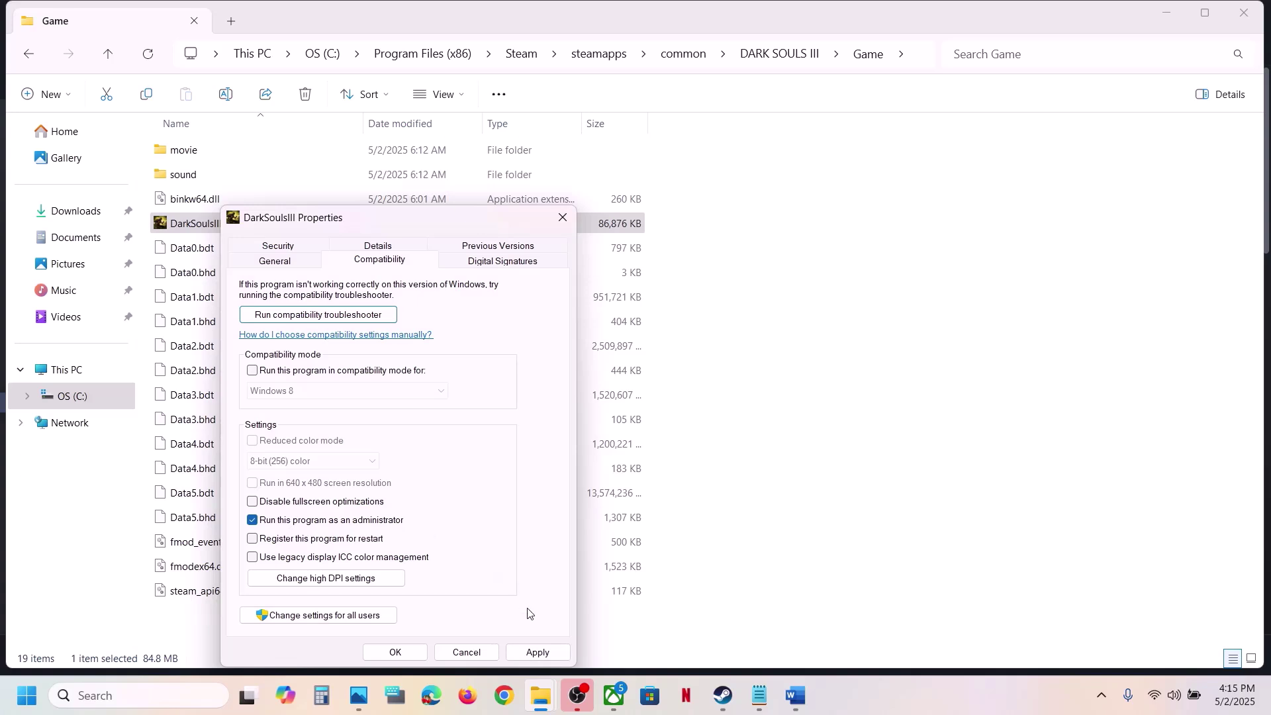
{"action": "left_click", "coordinate": [533, 652]}
{"action": "left_click", "coordinate": [395, 652]}
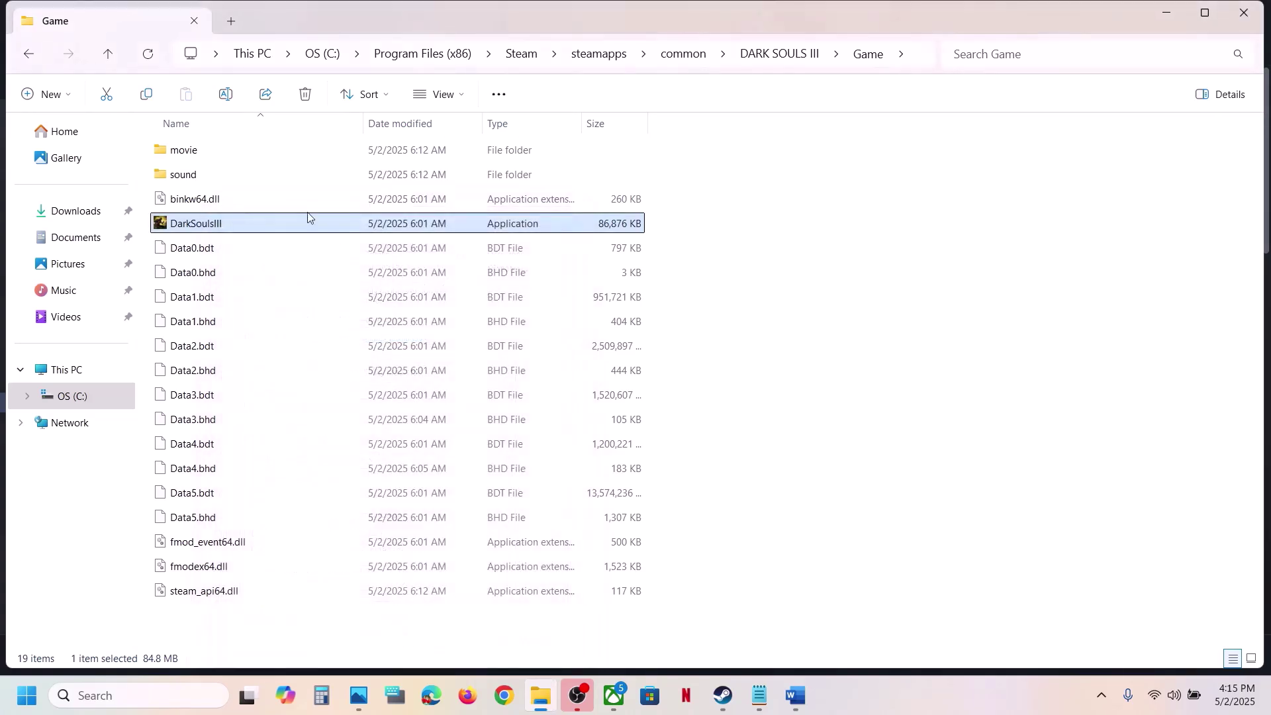
Step: Enable compatibility mode for Windows 8 in the properties of DarkSoulsIII and apply it
{"action": "right_click", "coordinate": [252, 224]}
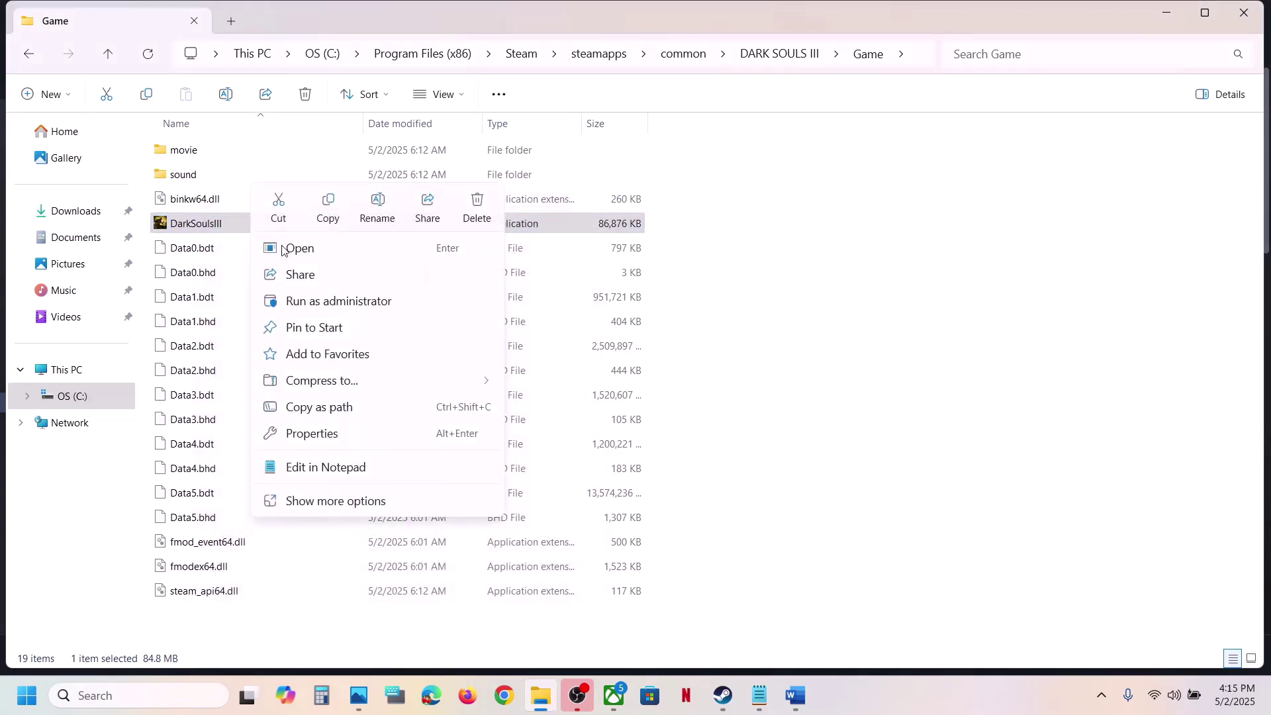
{"action": "left_click", "coordinate": [327, 431]}
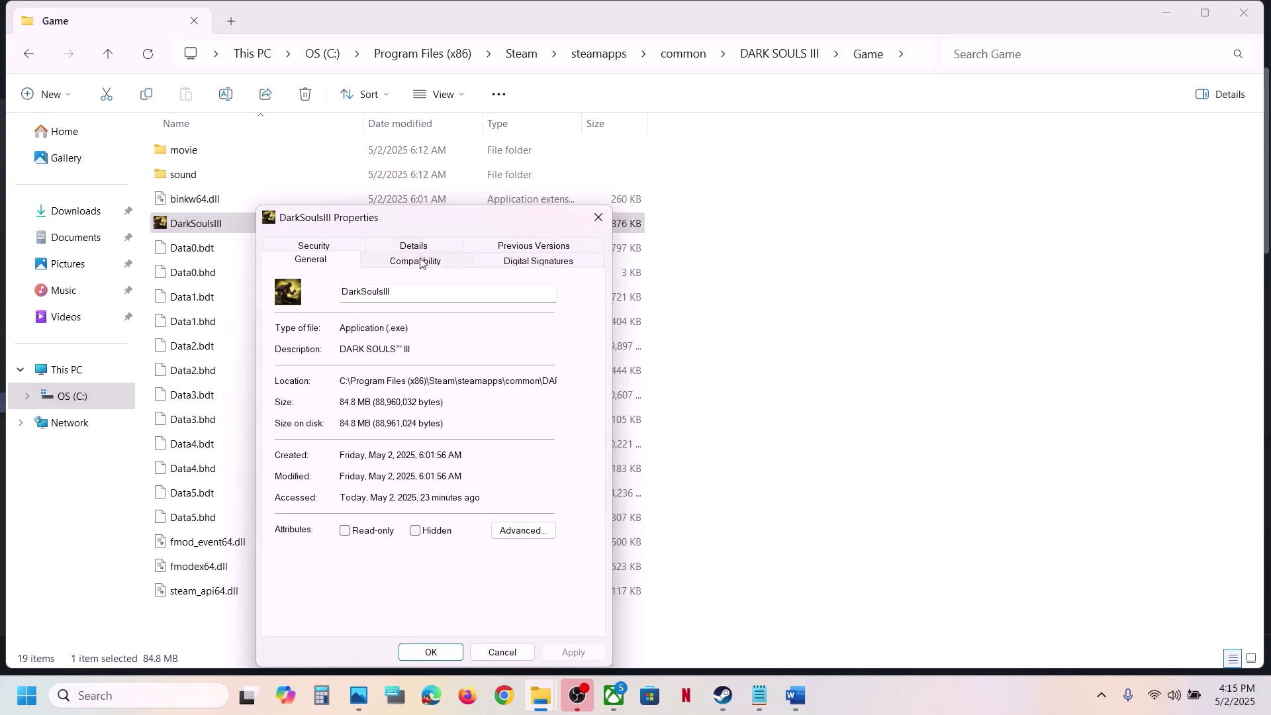
{"action": "left_click", "coordinate": [421, 262]}
{"action": "left_click", "coordinate": [288, 371]}
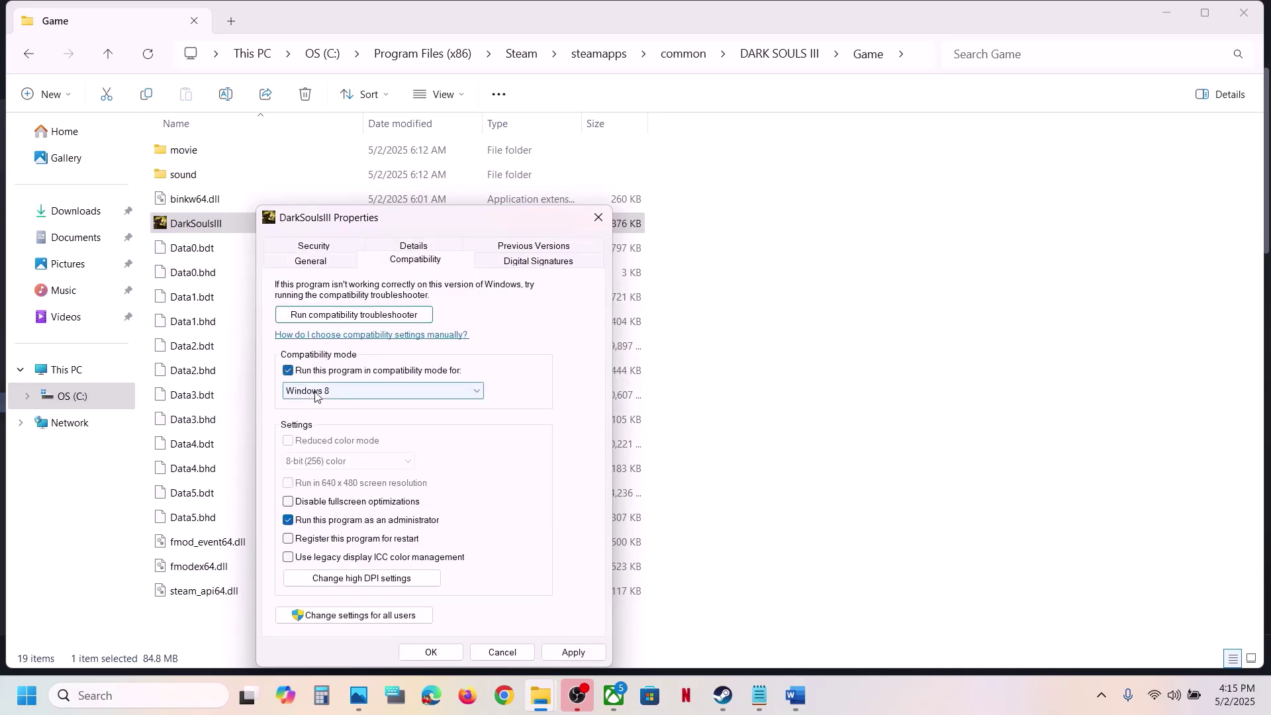
{"action": "left_click", "coordinate": [574, 652]}
{"action": "left_click", "coordinate": [431, 653]}
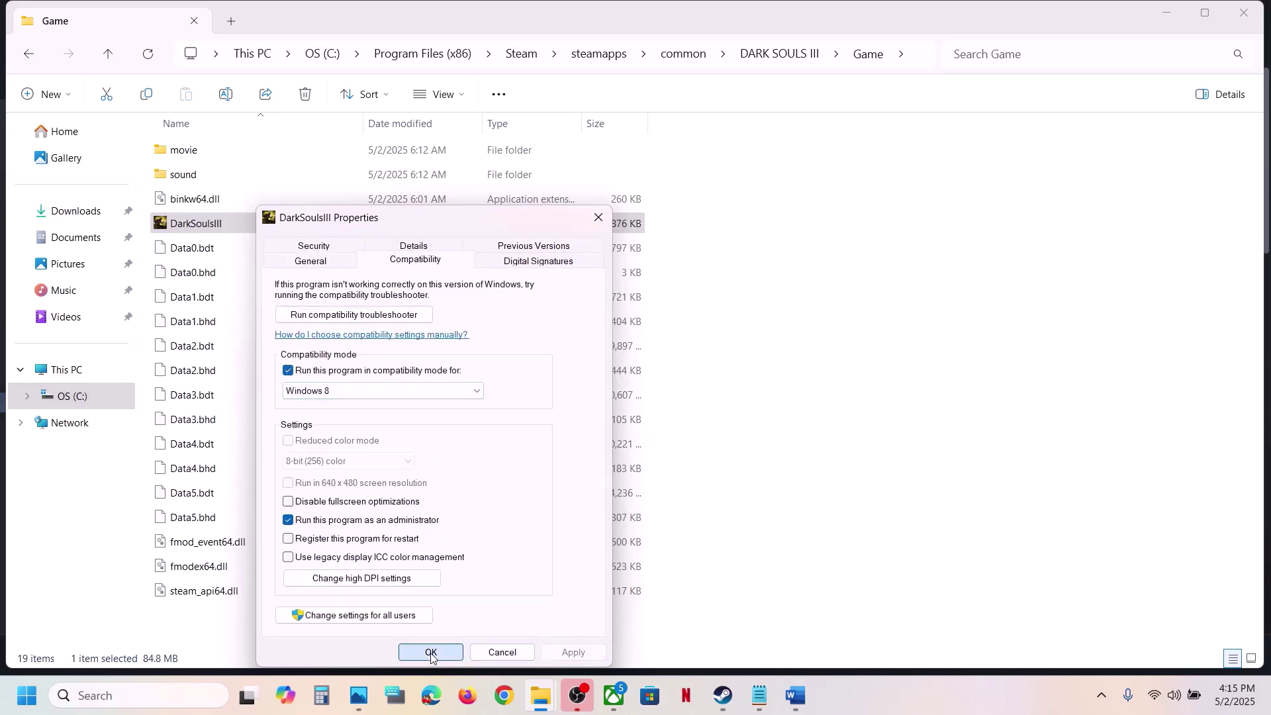
Step: Change the compatibility mode of DarkSoulsIII to Windows 7, disable fullscreen optimizations and apply the settings
{"action": "right_click", "coordinate": [302, 227]}
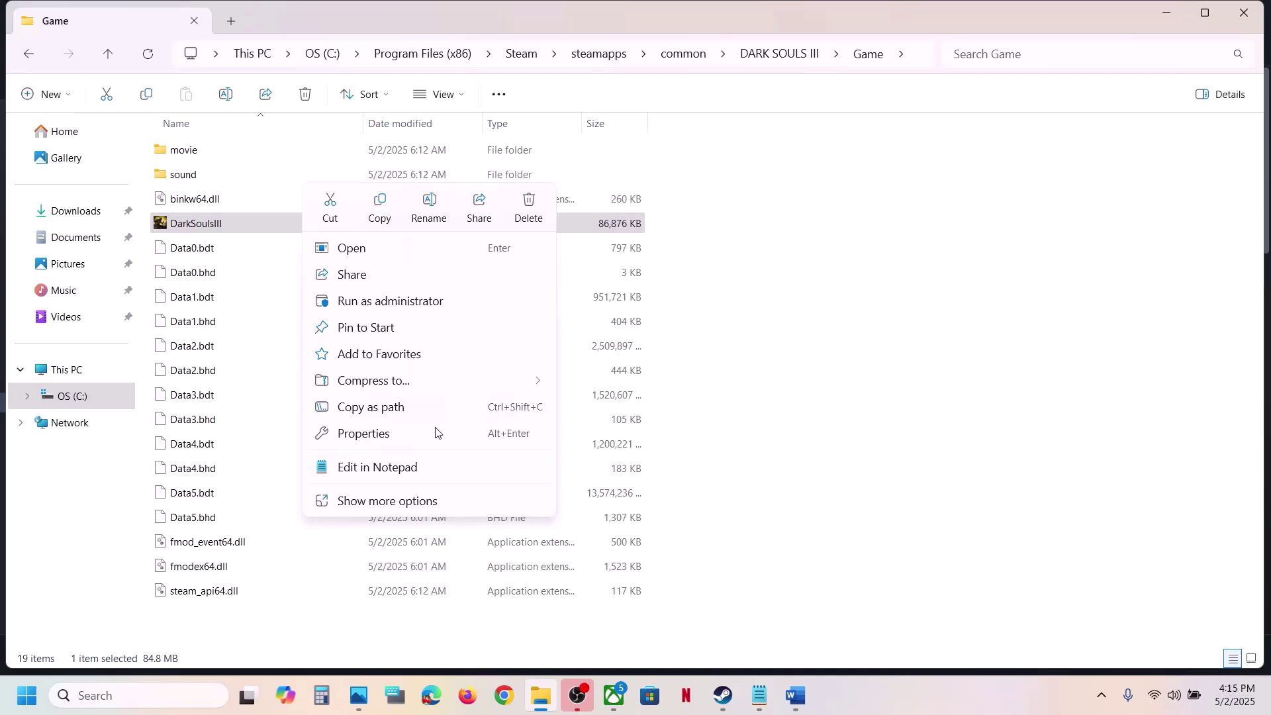
{"action": "left_click", "coordinate": [392, 435]}
{"action": "left_click", "coordinate": [464, 260]}
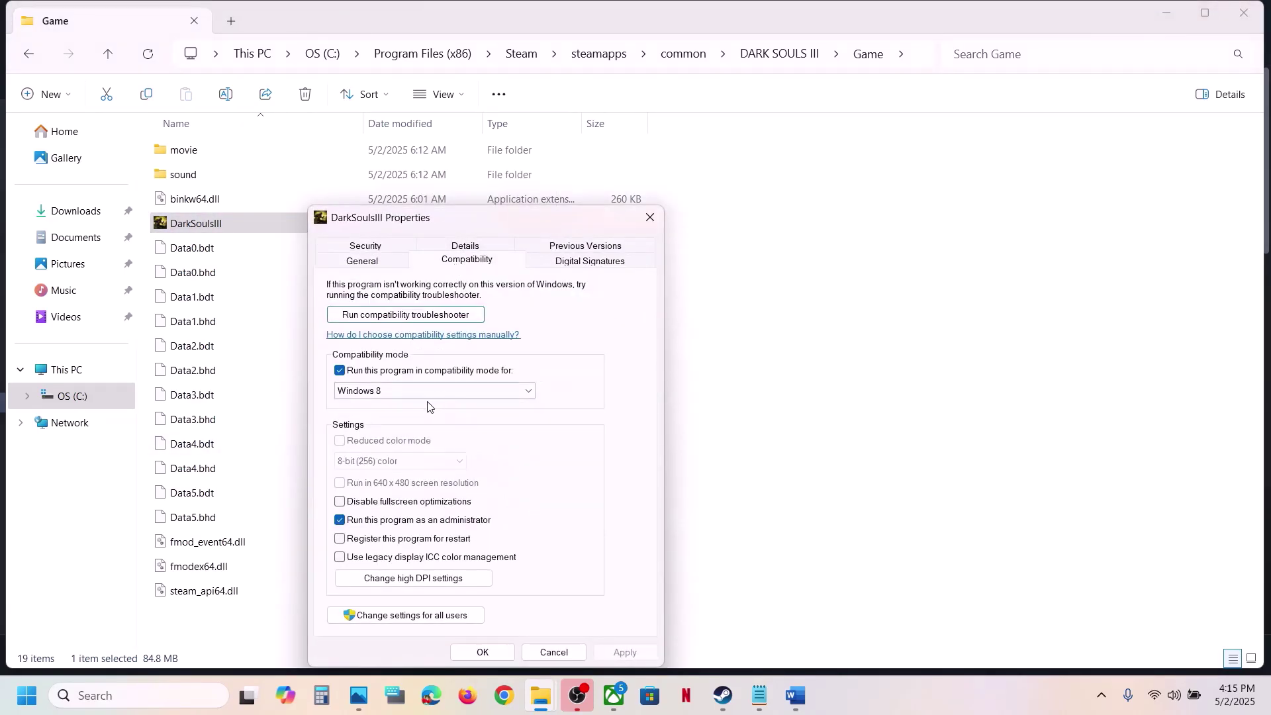
{"action": "left_click", "coordinate": [408, 391]}
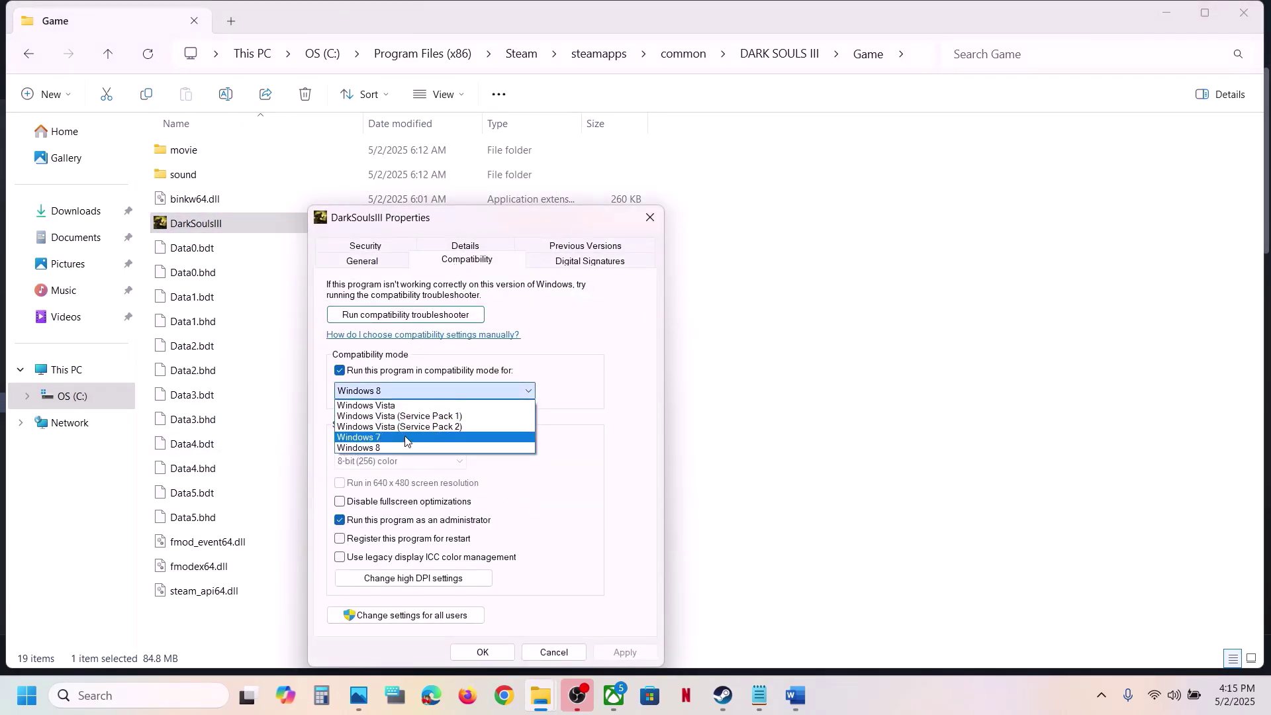
{"action": "left_click", "coordinate": [406, 437]}
{"action": "left_click", "coordinate": [625, 652]}
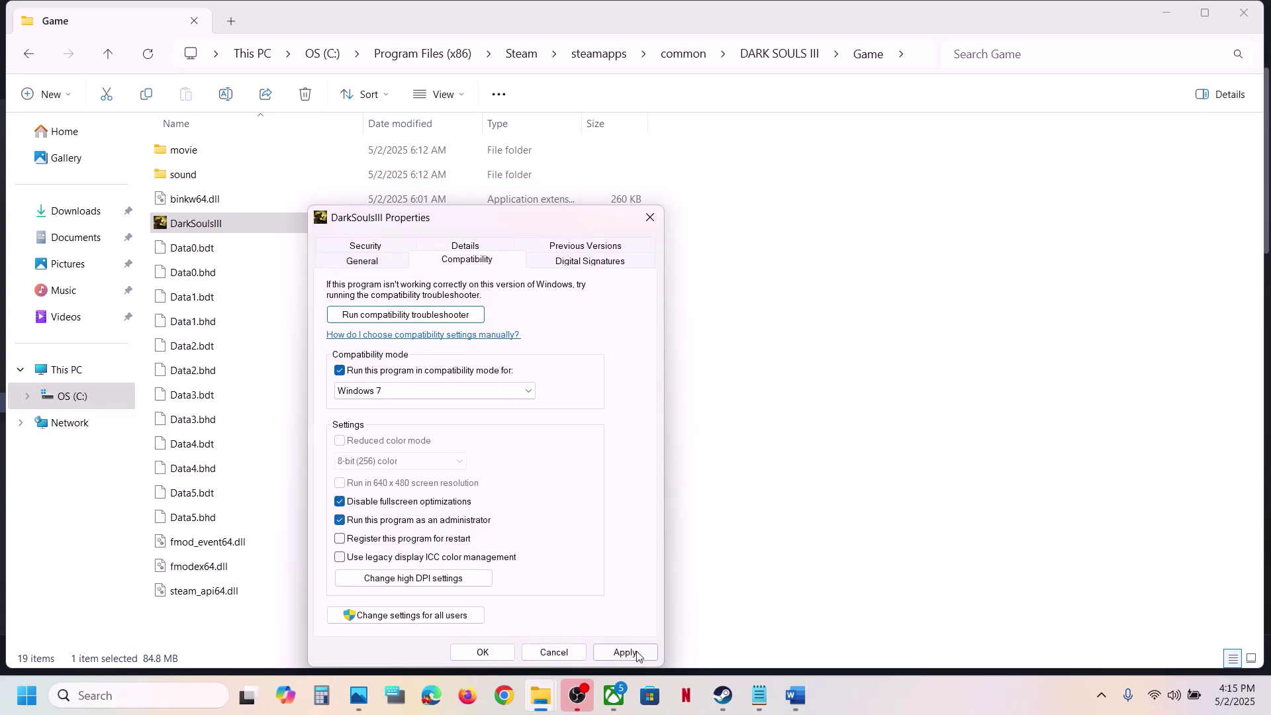
{"action": "left_click", "coordinate": [636, 654]}
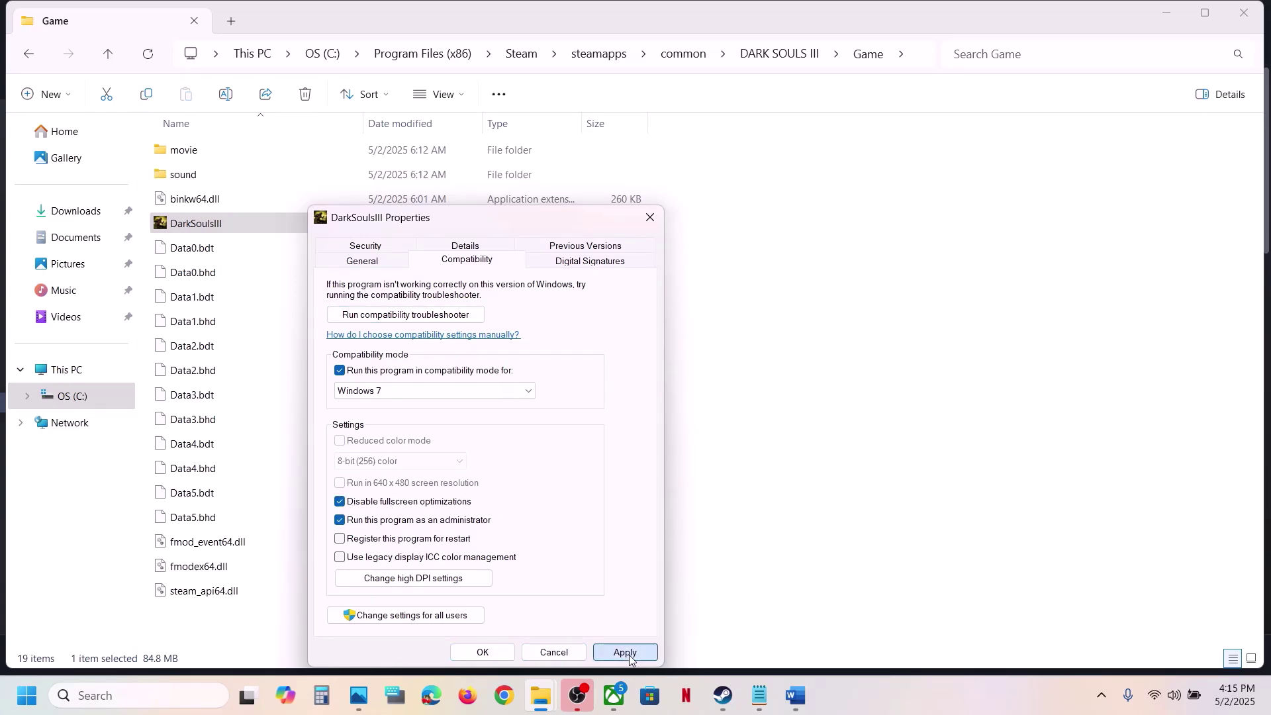
{"action": "left_click", "coordinate": [482, 652]}
Step: Turn off compatibility mode, disabled fullscreen optimizations and running as administrator for DarkSoulsIII, and apply the settings
{"action": "right_click", "coordinate": [240, 226]}
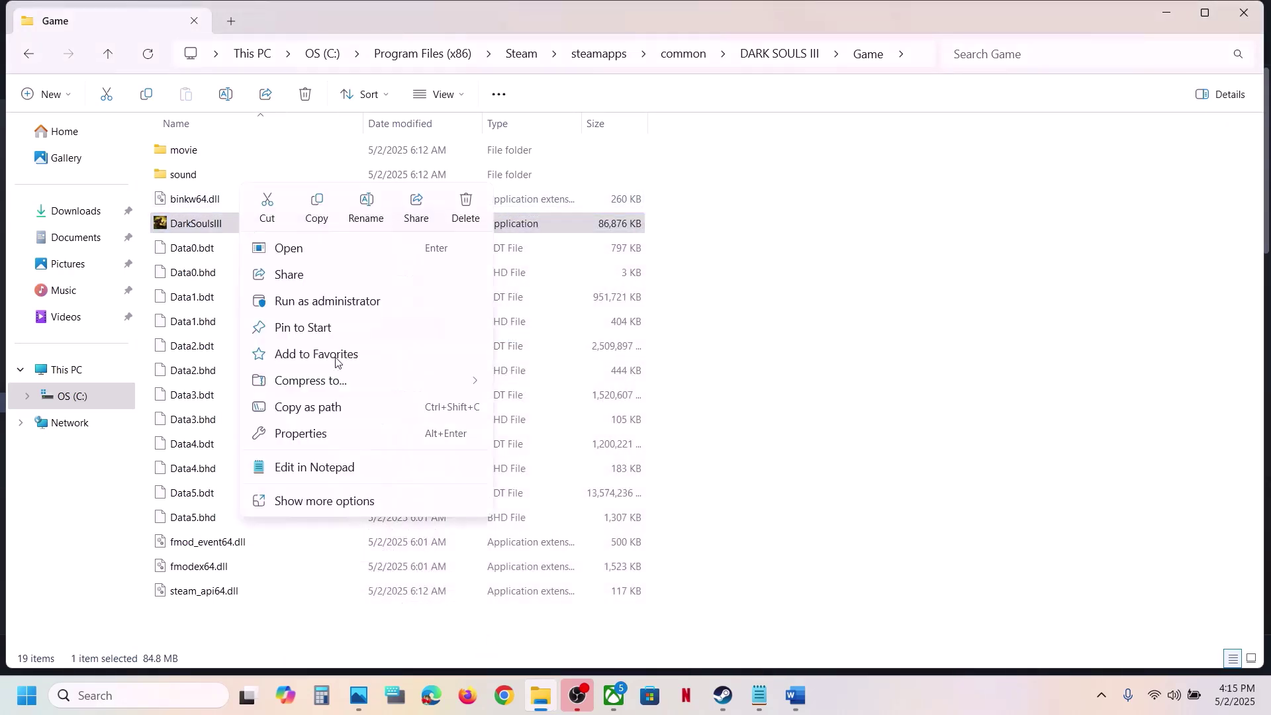
{"action": "left_click", "coordinate": [304, 434]}
{"action": "left_click", "coordinate": [409, 260]}
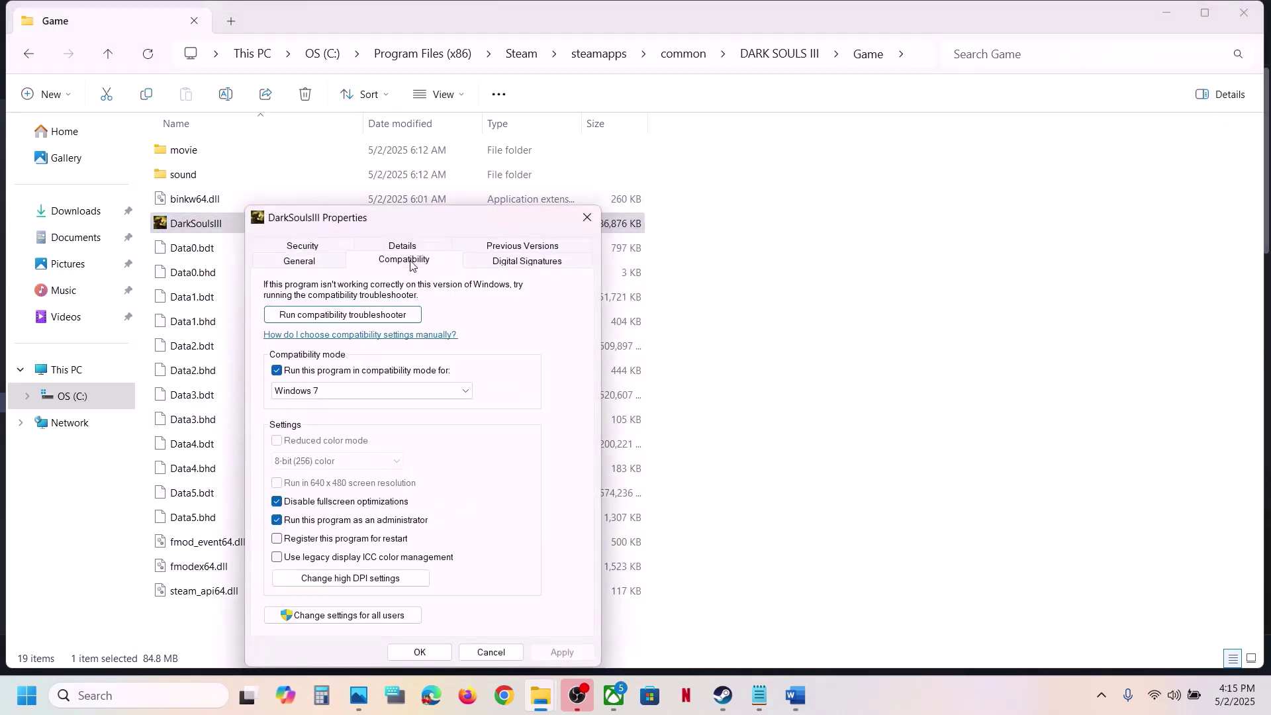
{"action": "left_click", "coordinate": [278, 371]}
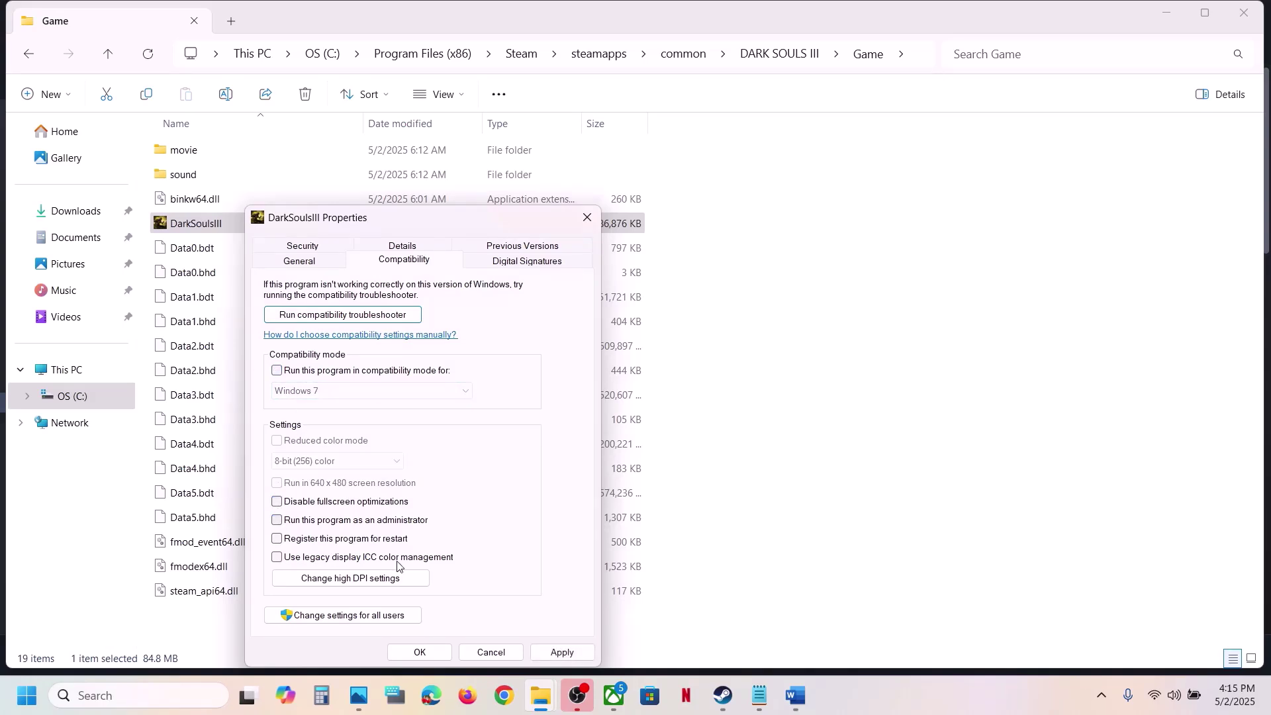
{"action": "left_click", "coordinate": [559, 652]}
{"action": "left_click", "coordinate": [420, 651]}
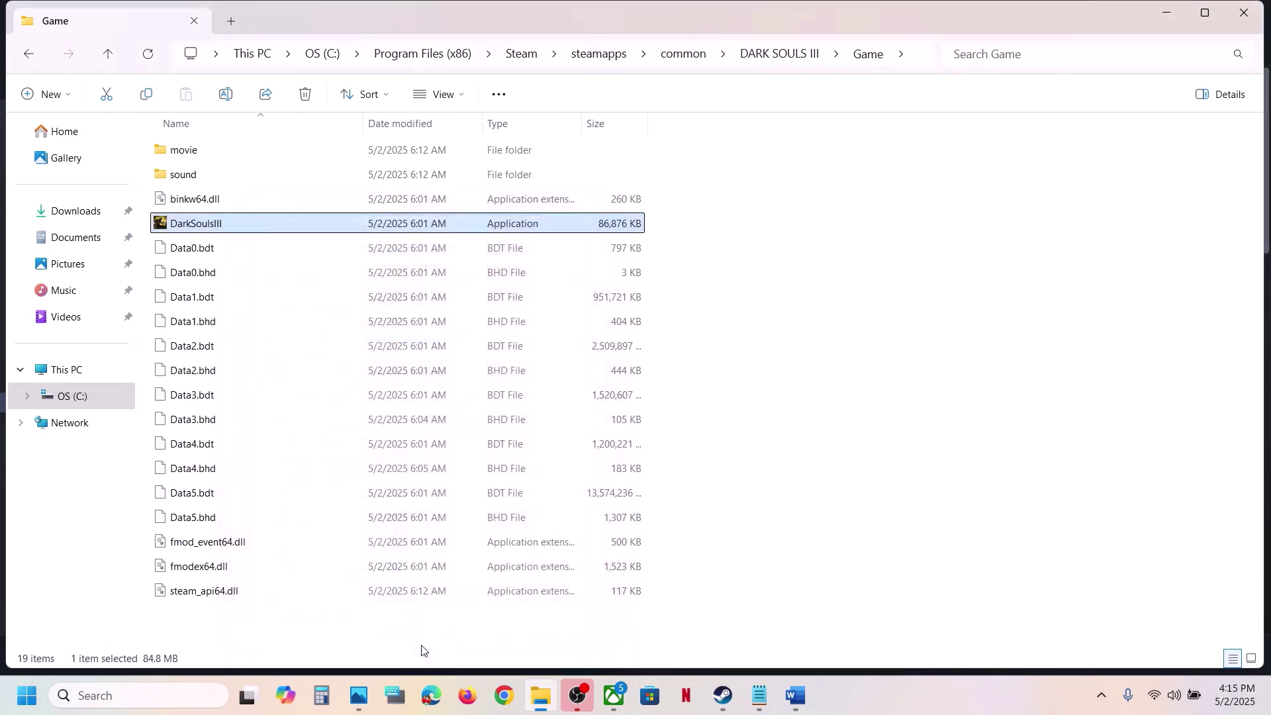
Step: Read Step 3 in the Word document about backing up and renaming the save game files, and return to Steam
{"action": "left_click", "coordinate": [724, 699]}
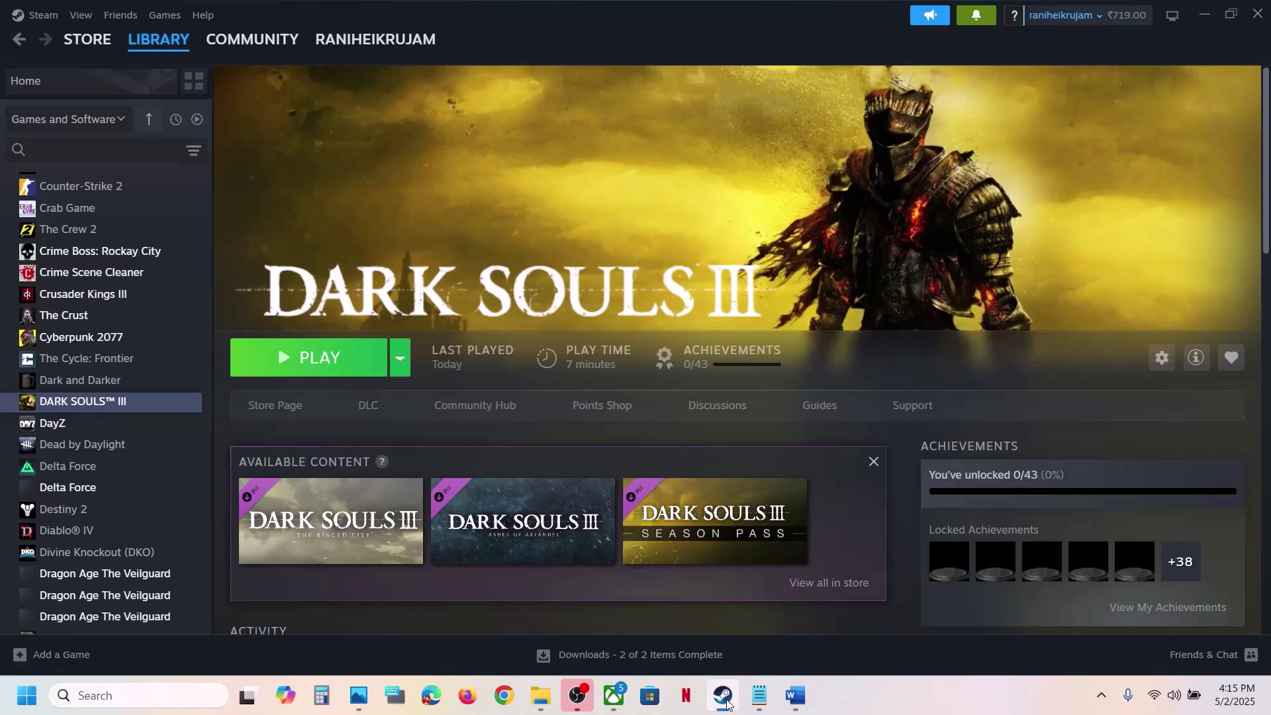
{"action": "left_click", "coordinate": [795, 695]}
{"action": "scroll", "coordinate": [507, 408], "scroll_direction": "down", "scroll_amount": 3}
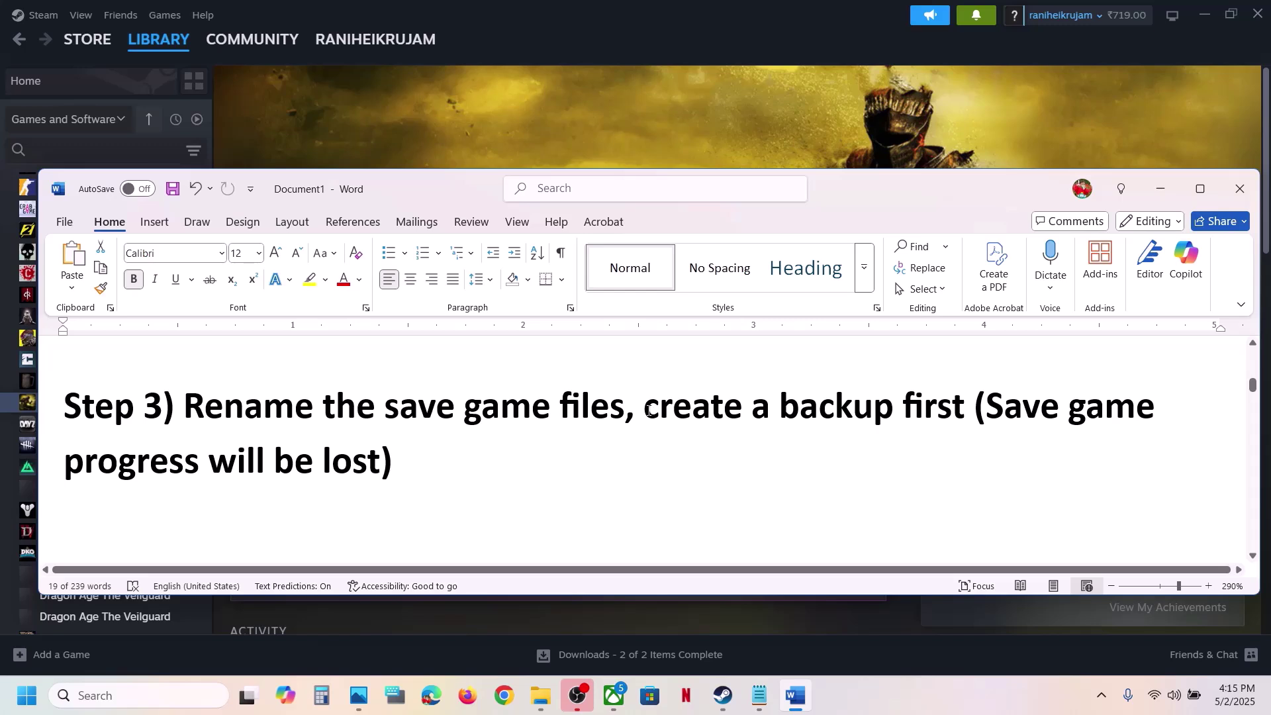
{"action": "left_click", "coordinate": [971, 407], "text": "shift"}
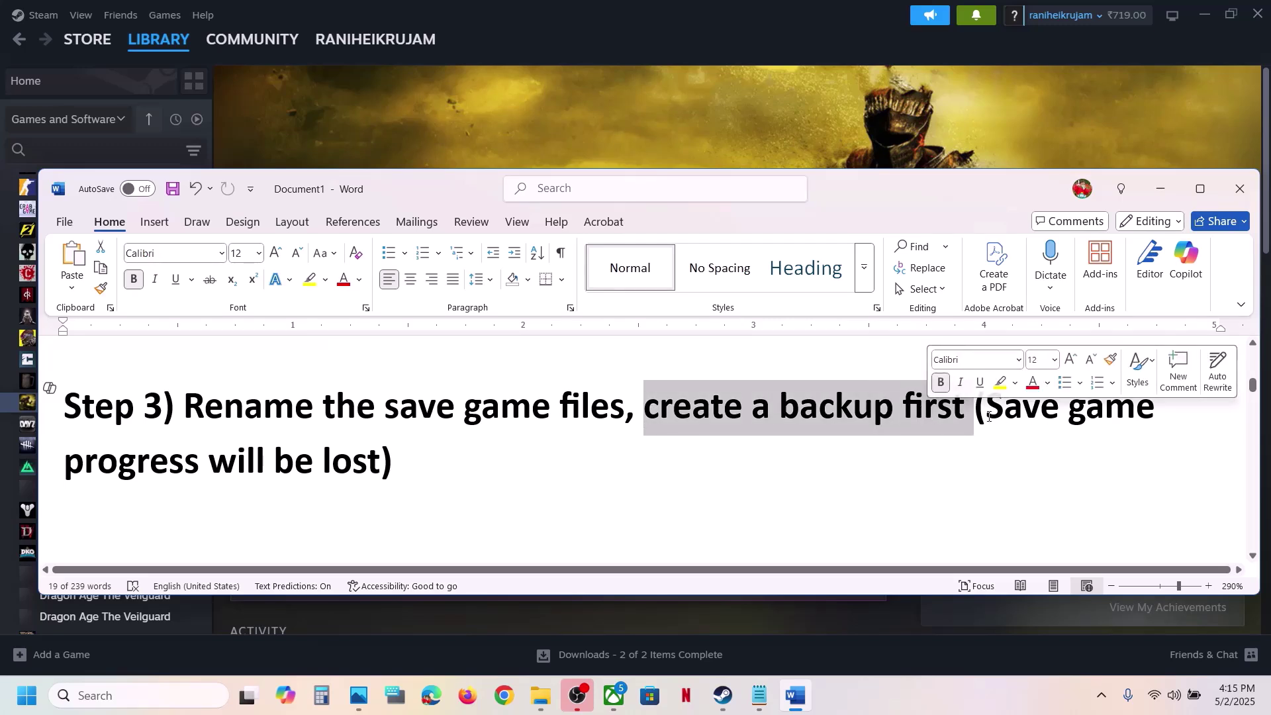
{"action": "left_click_drag", "start_coordinate": [989, 416], "coordinate": [400, 453]}
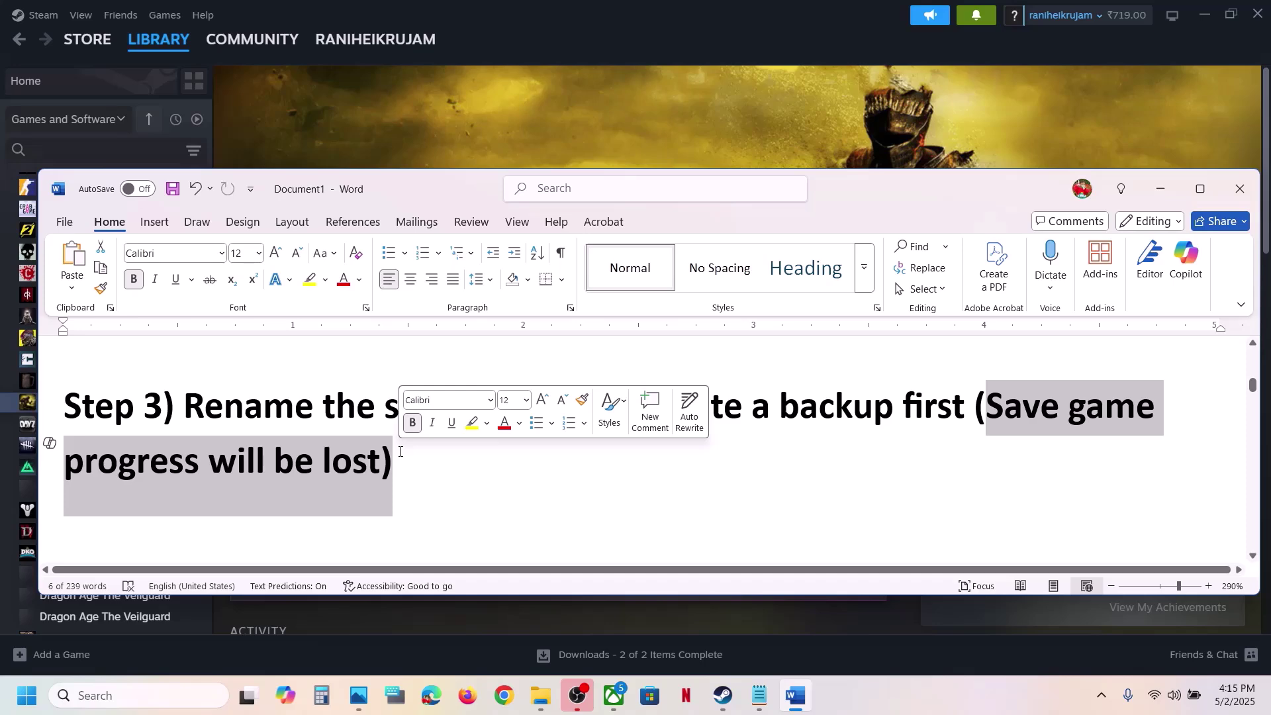
{"action": "left_click", "coordinate": [463, 463]}
{"action": "left_click", "coordinate": [550, 149]}
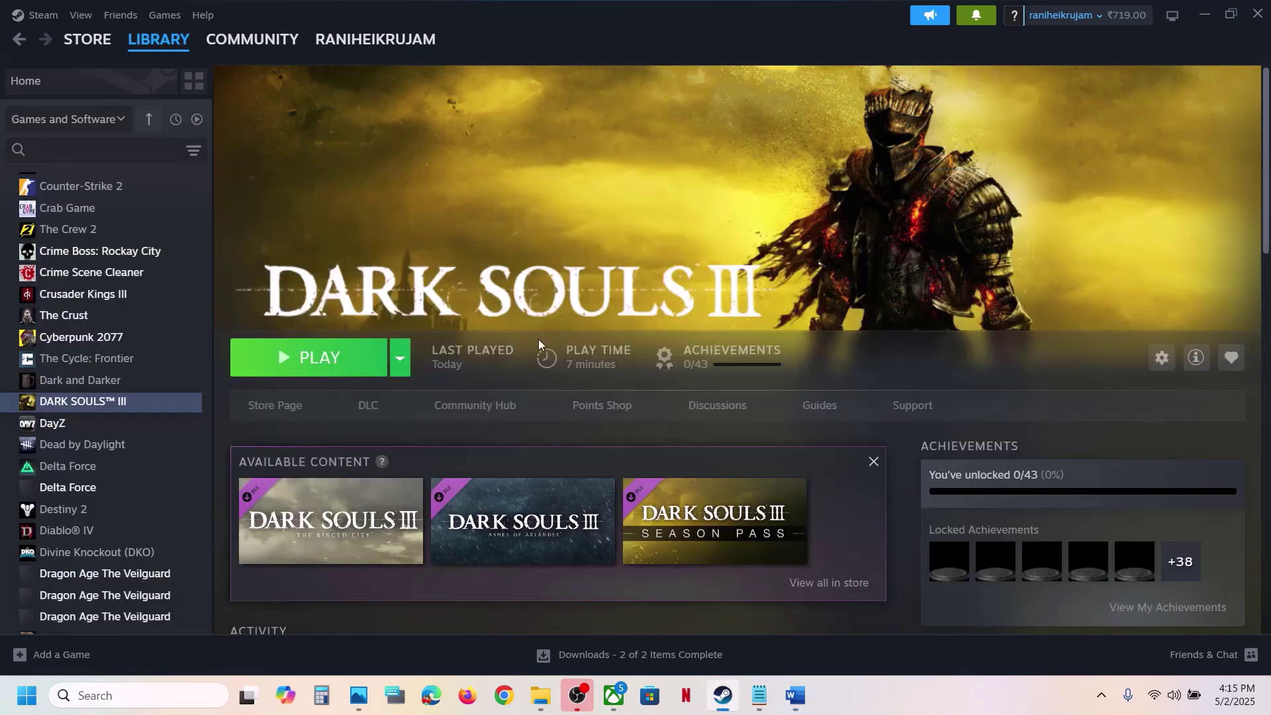
Step: Switch to File Explorer and open the current user's profile folder inside the Users folder on the C: drive
{"action": "left_click", "coordinate": [541, 703]}
{"action": "left_click", "coordinate": [76, 373]}
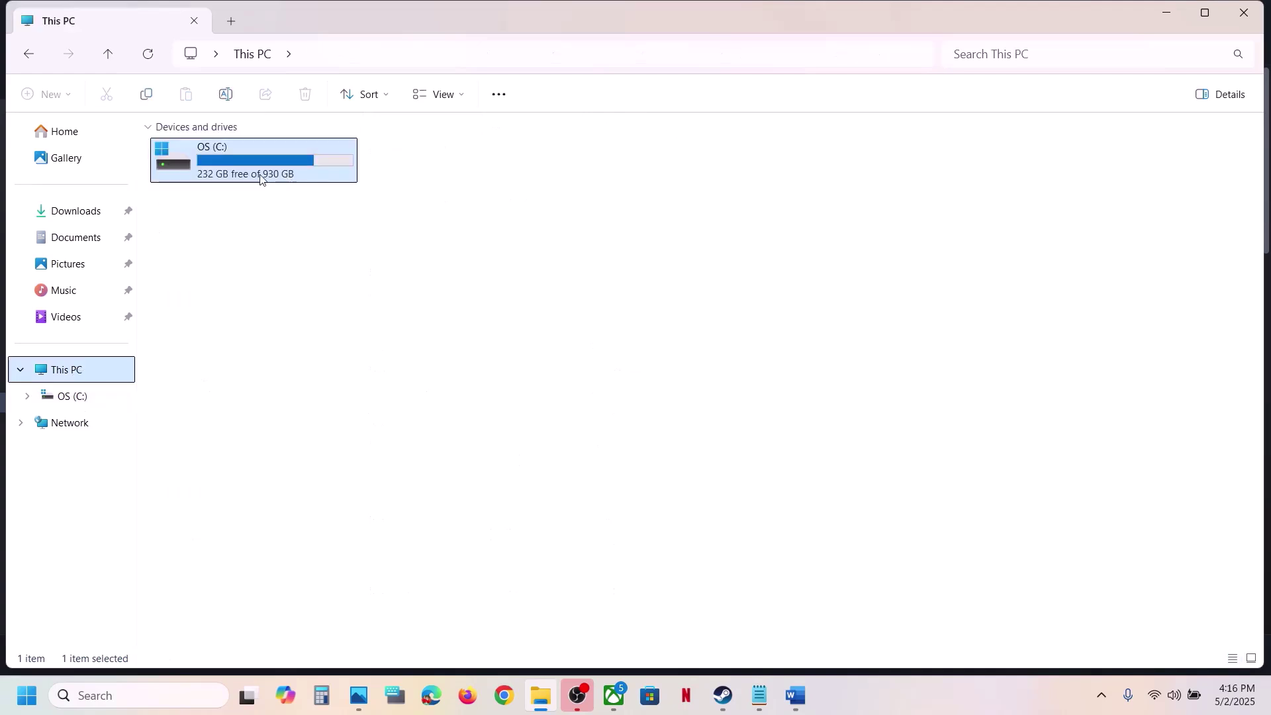
{"action": "double_click", "coordinate": [258, 170]}
{"action": "scroll", "coordinate": [211, 405], "scroll_direction": "down", "scroll_amount": 1}
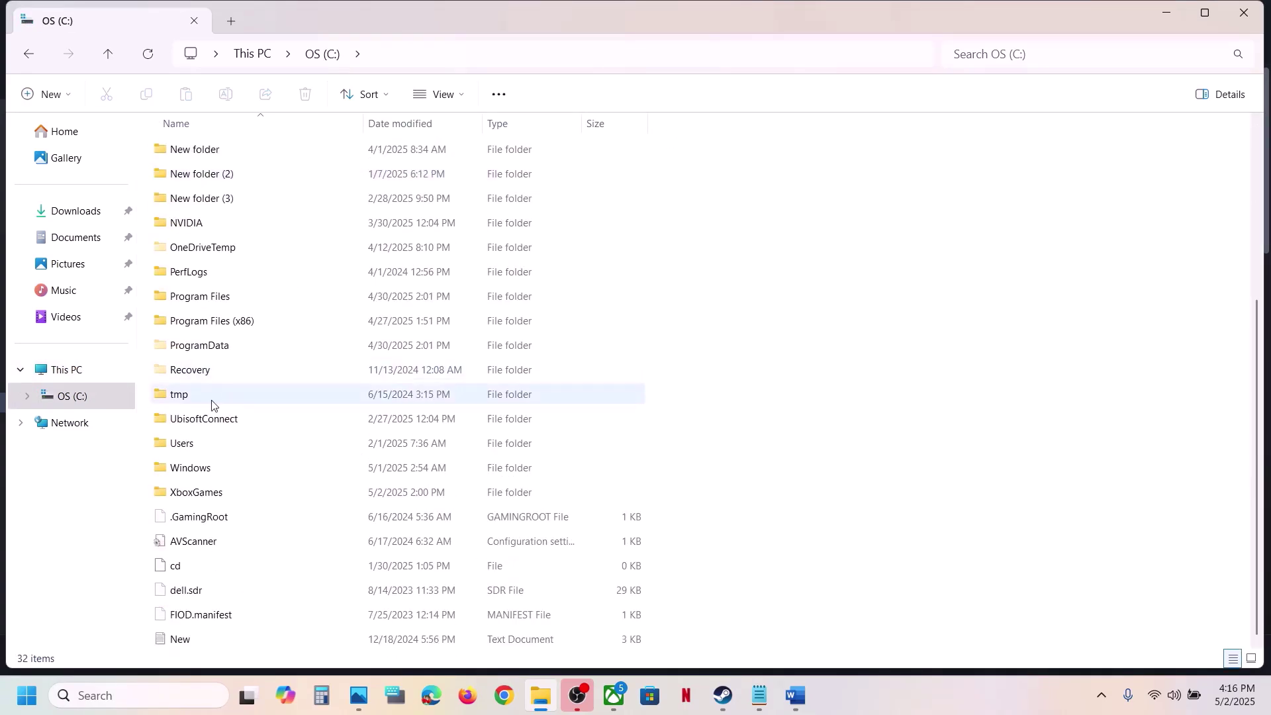
{"action": "double_click", "coordinate": [186, 443]}
{"action": "double_click", "coordinate": [183, 154]}
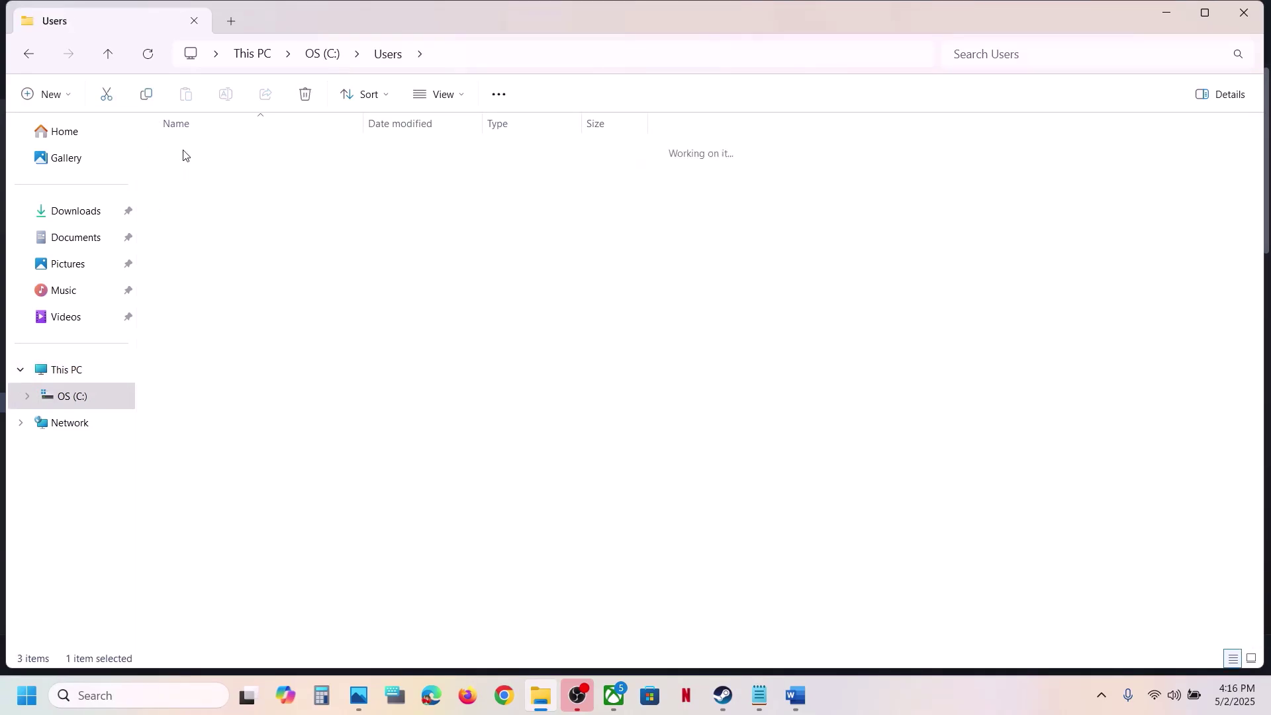
Step: Check that hidden items are set to be shown and open the Roaming folder inside AppData
{"action": "left_click", "coordinate": [199, 323]}
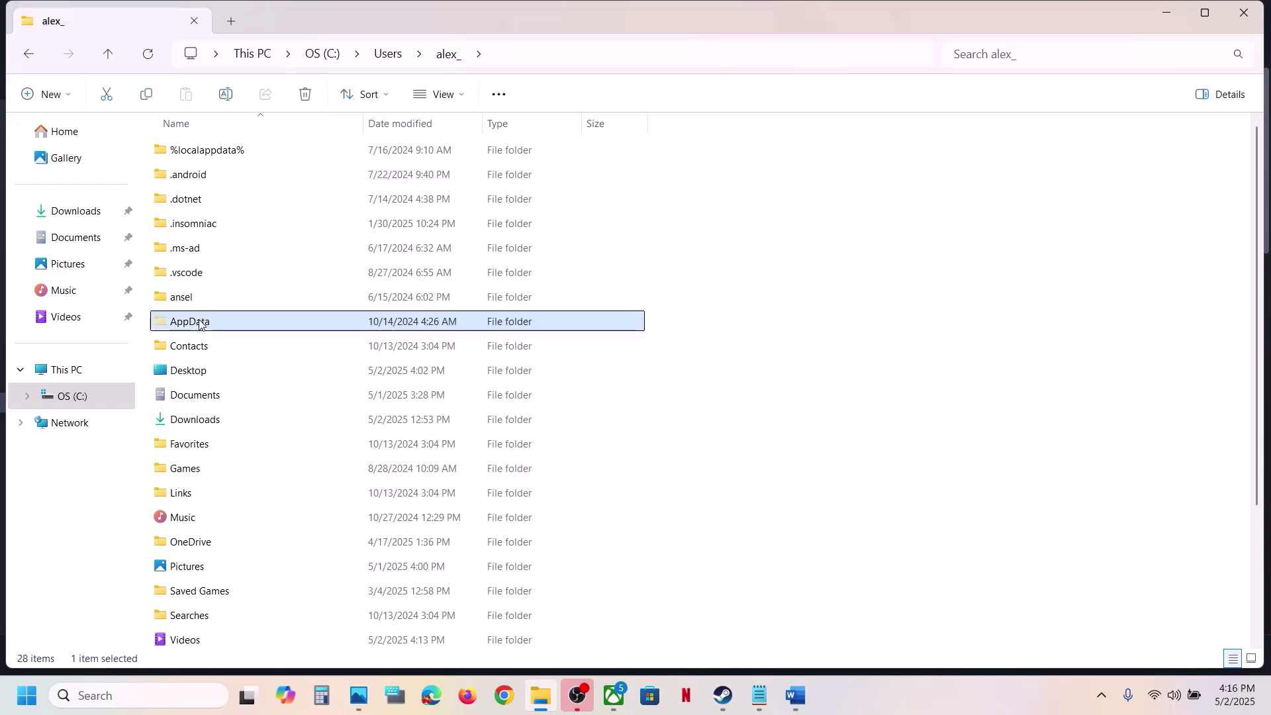
{"action": "left_click", "coordinate": [462, 96]}
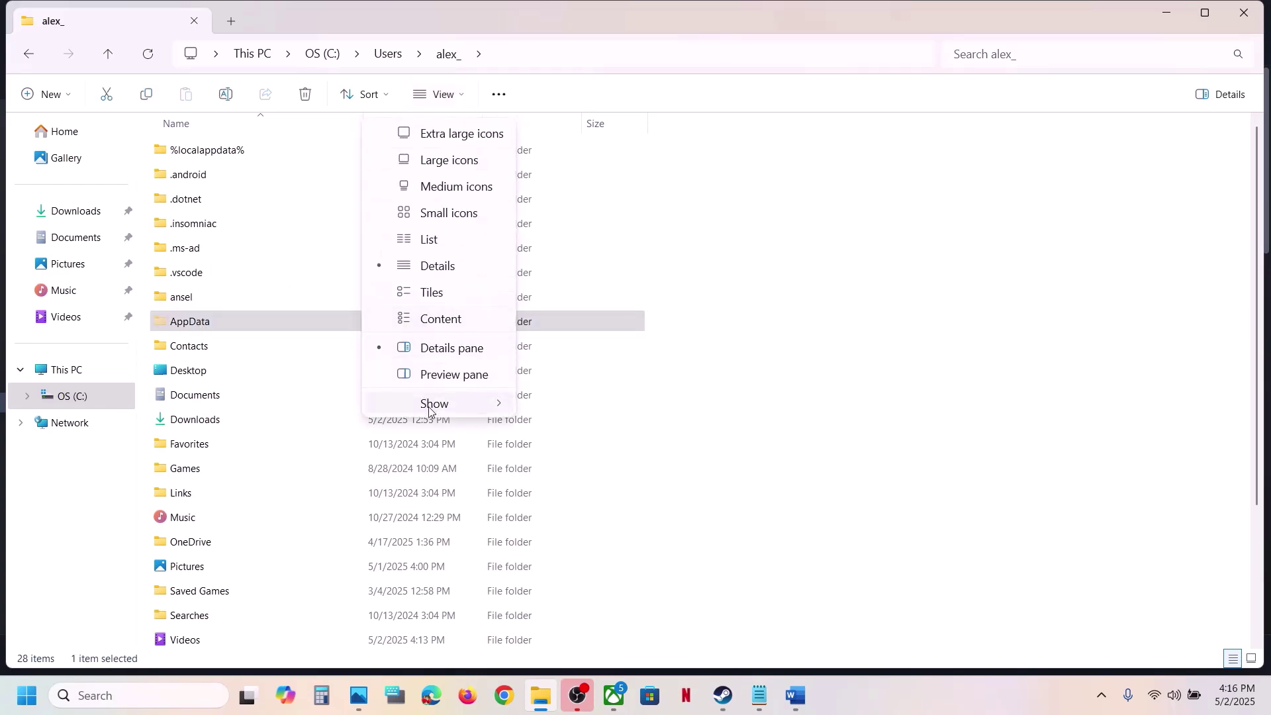
{"action": "mouse_move", "coordinate": [428, 409]}
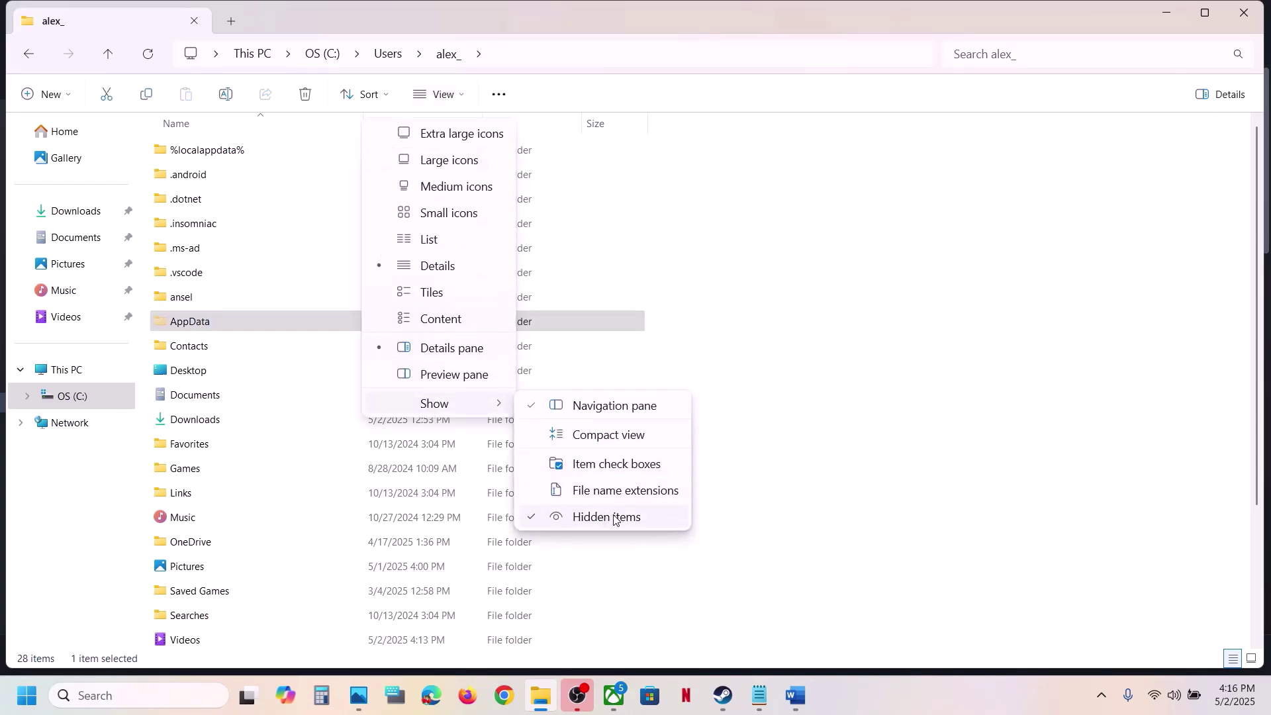
{"action": "left_click", "coordinate": [218, 324]}
{"action": "double_click", "coordinate": [218, 324]}
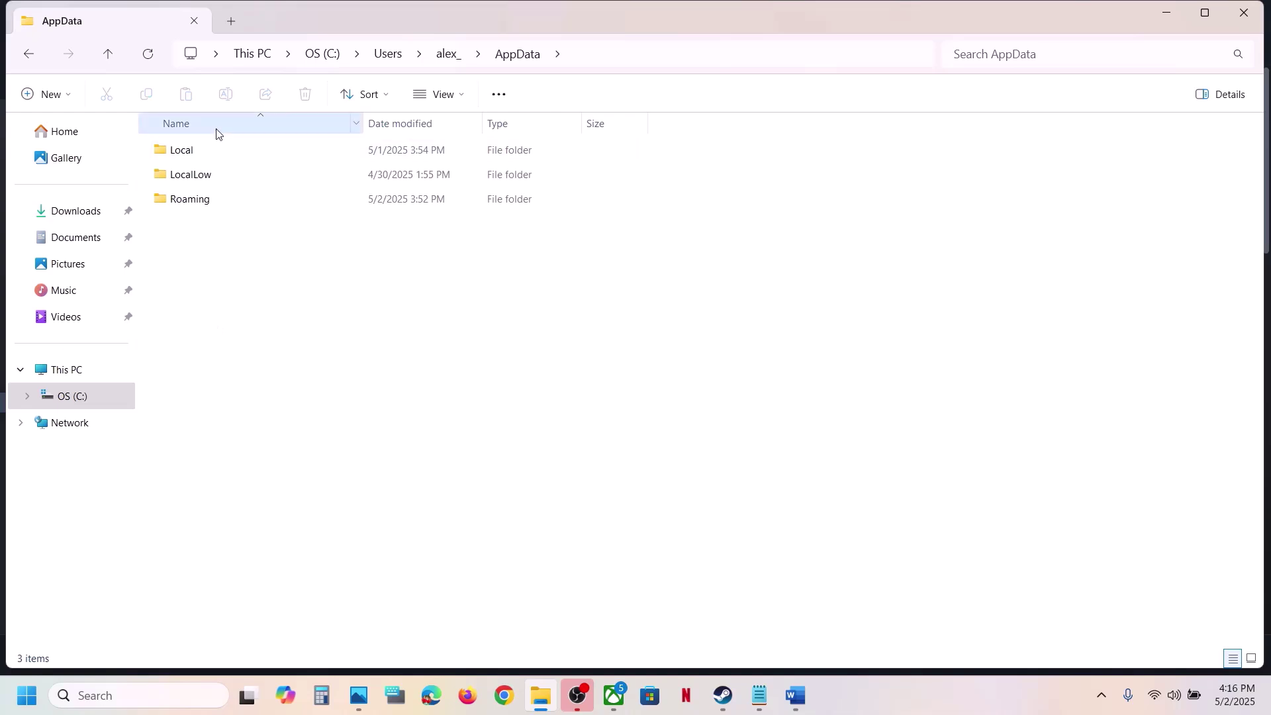
{"action": "double_click", "coordinate": [209, 199]}
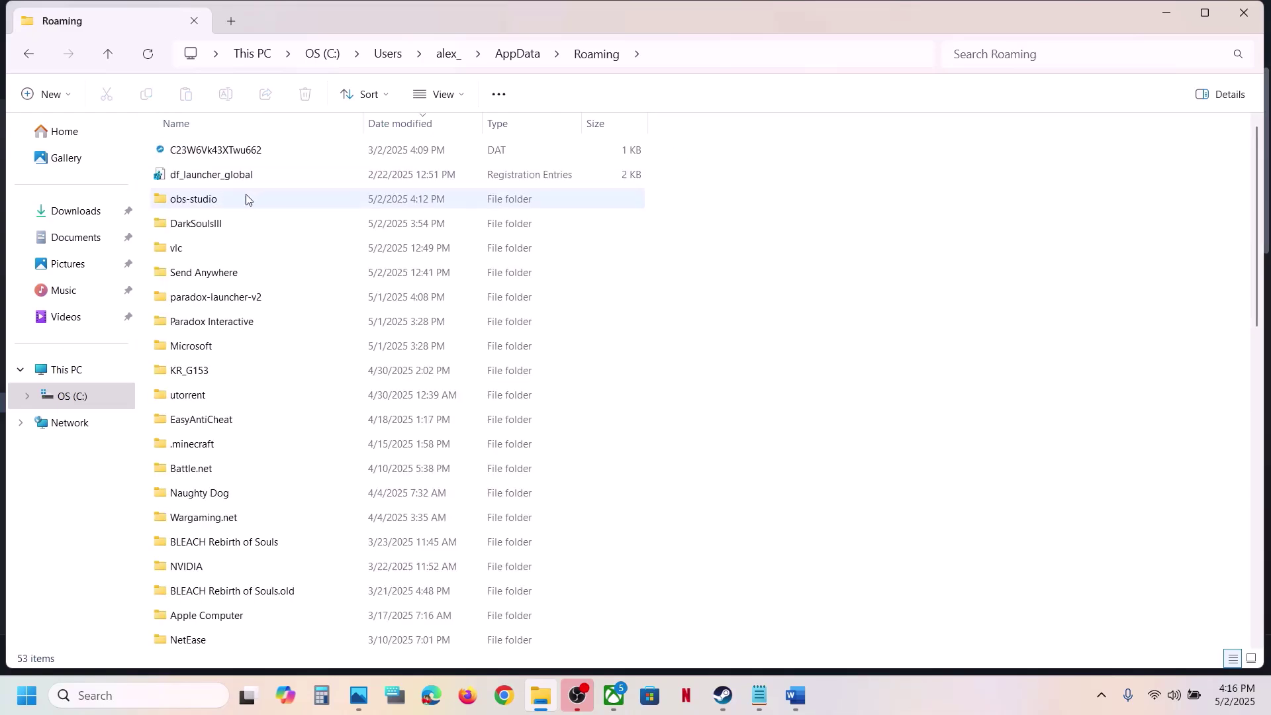
Step: Copy the DarkSoulsIII save folder in Roaming and move the DarkSoulsIII folder on the desktop to an empty area
{"action": "left_click", "coordinate": [209, 224]}
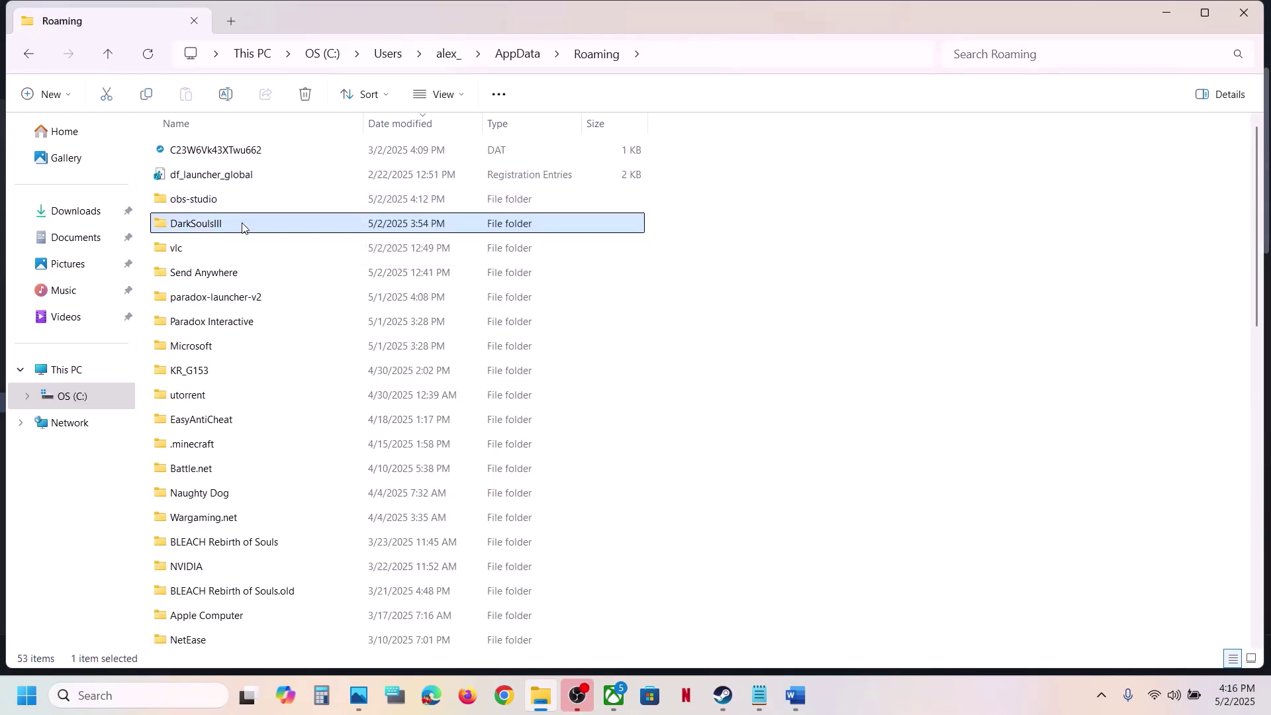
{"action": "right_click", "coordinate": [233, 230]}
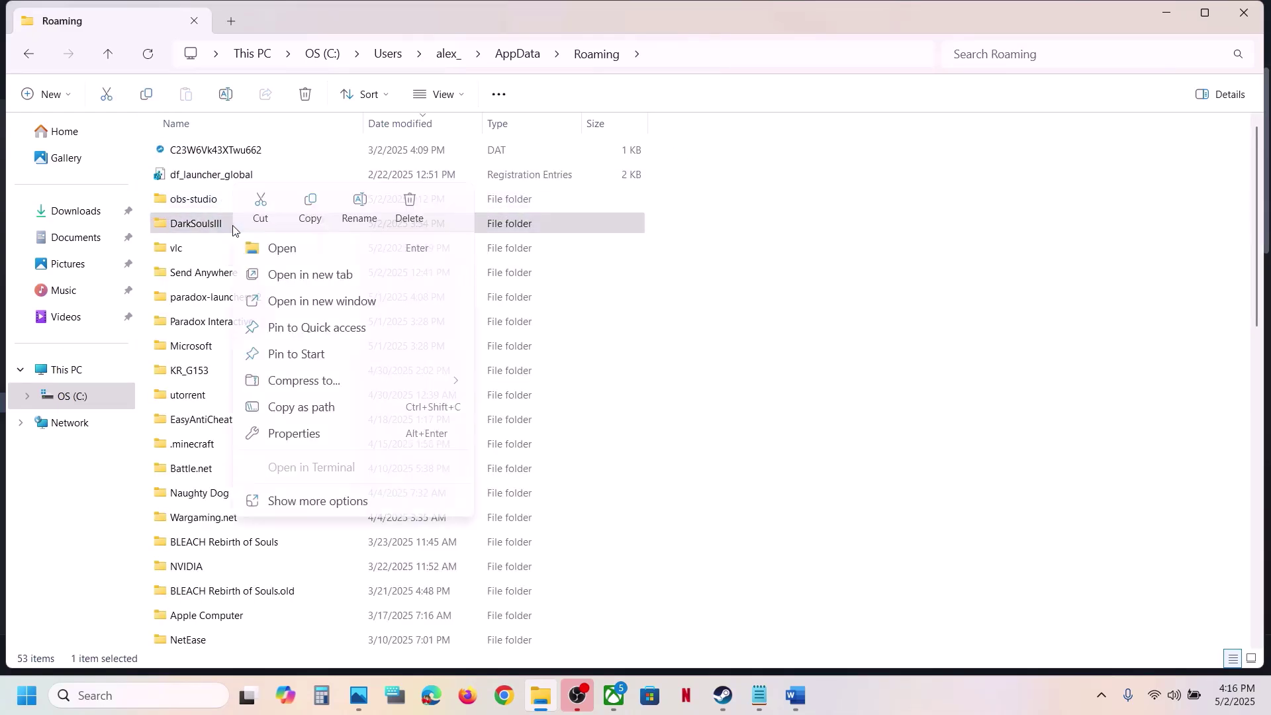
{"action": "left_click", "coordinate": [308, 219]}
{"action": "key", "text": "super+d"}
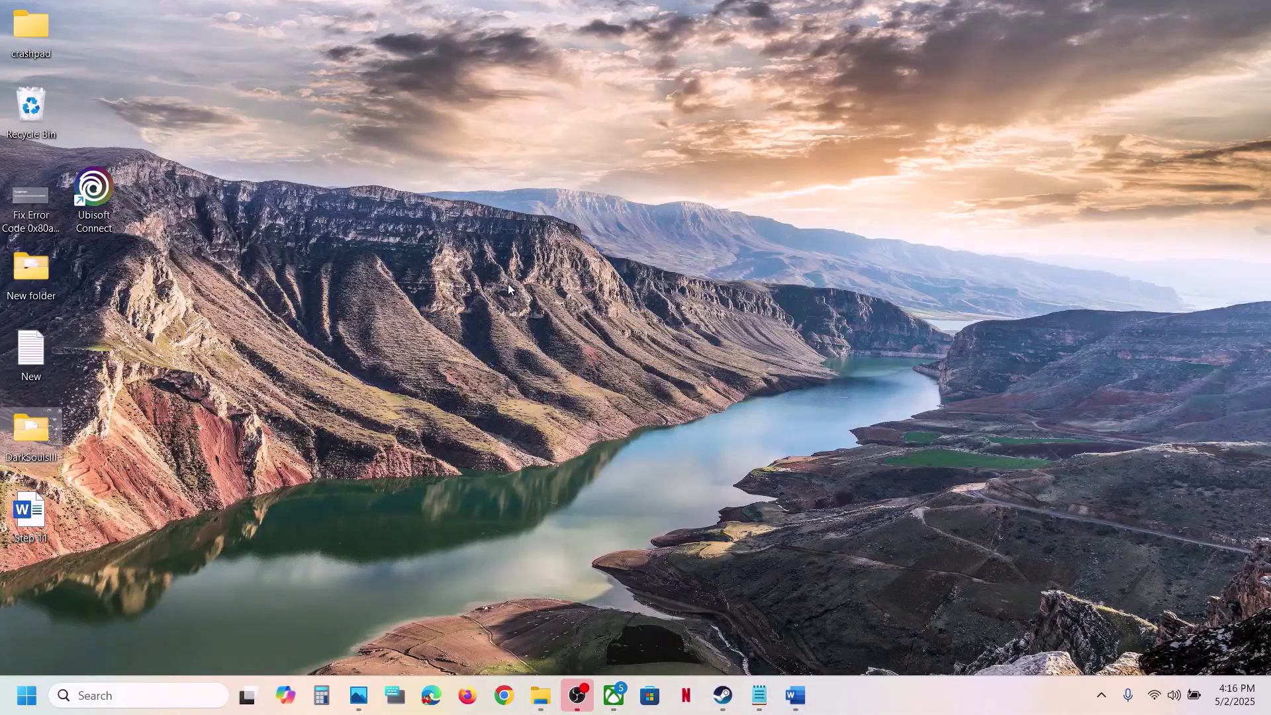
{"action": "left_click_drag", "start_coordinate": [45, 435], "coordinate": [591, 260]}
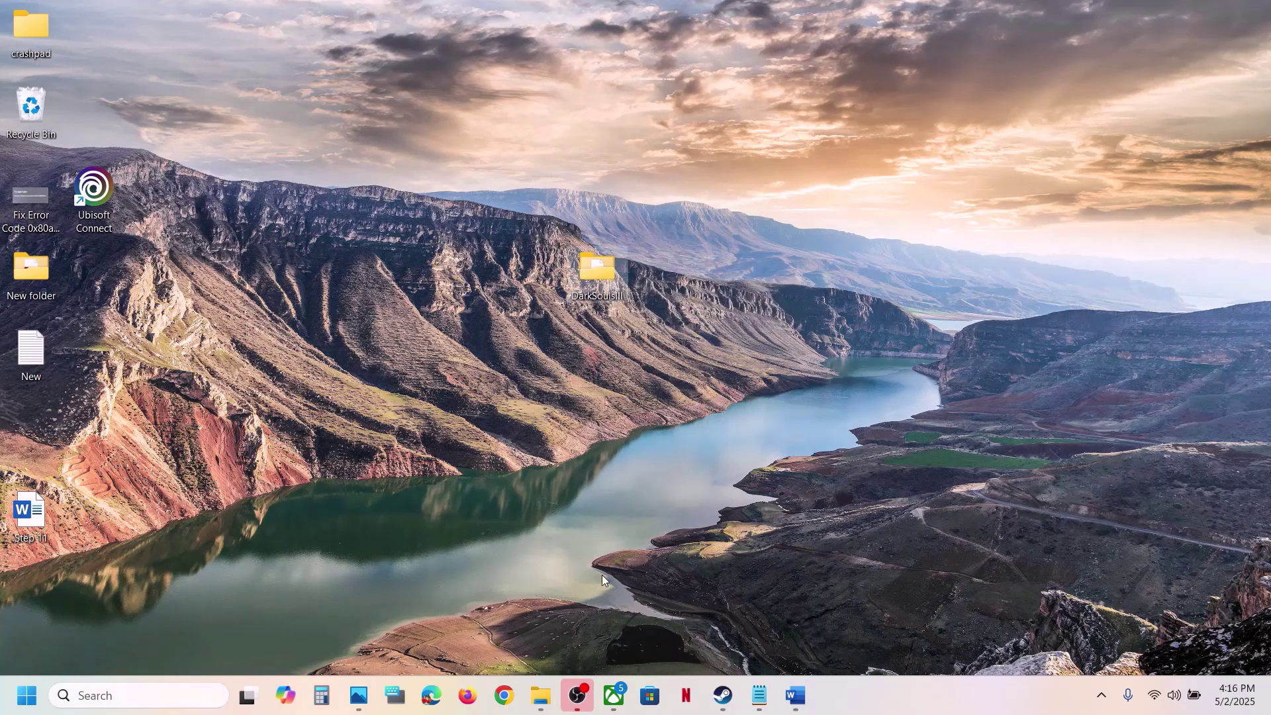
Step: Return to the Roaming folder in File Explorer and rename the DarkSoulsIII folder to DarkSoulsIII.old
{"action": "left_click", "coordinate": [541, 701]}
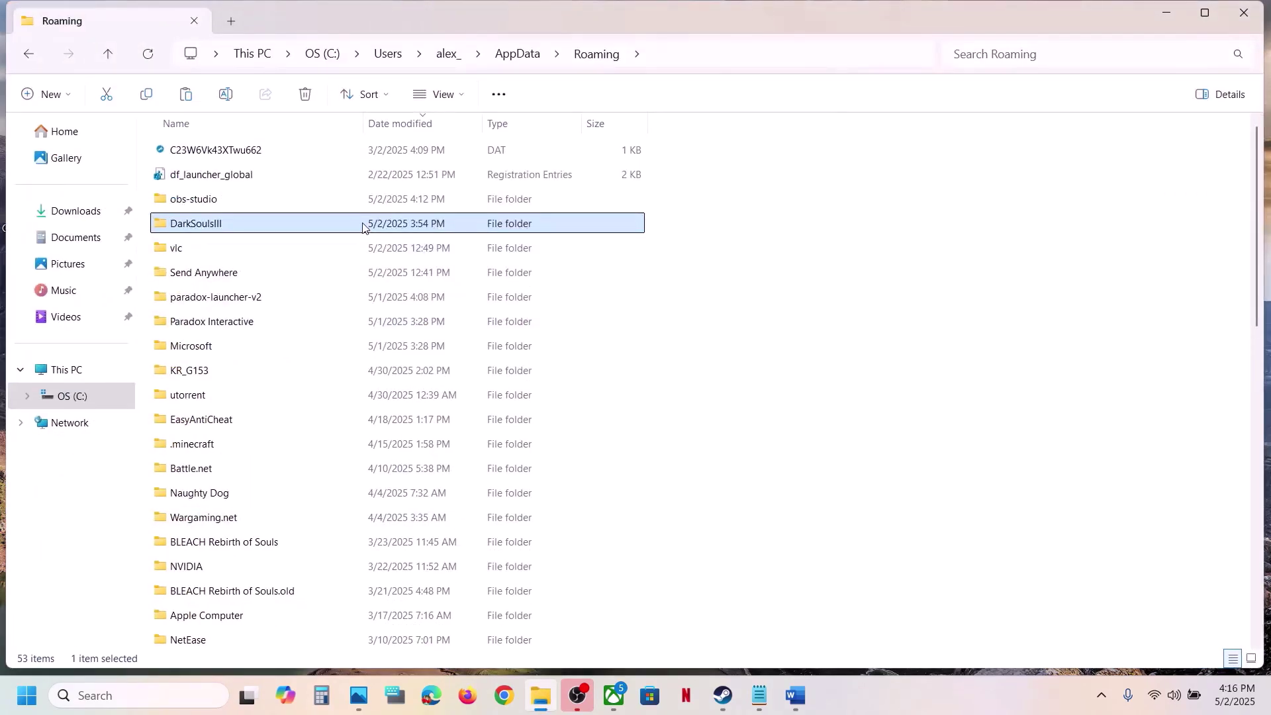
{"action": "right_click", "coordinate": [363, 227]}
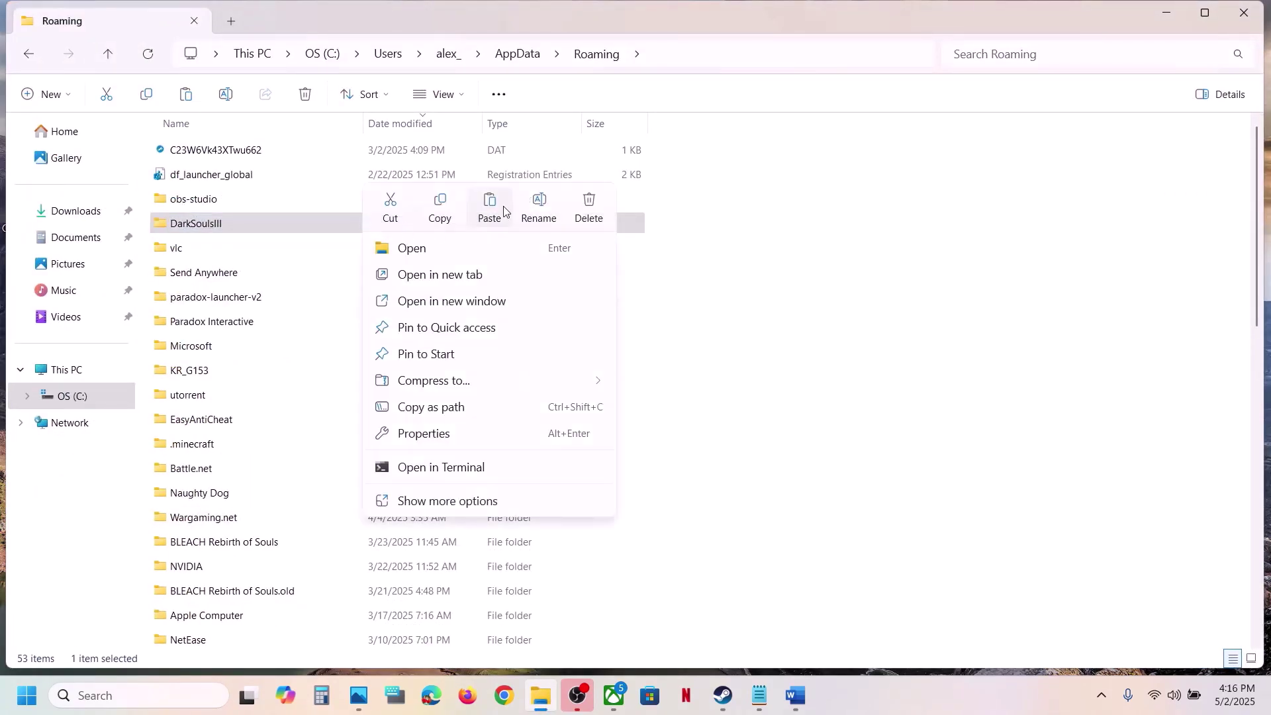
{"action": "left_click", "coordinate": [539, 200]}
{"action": "left_click", "coordinate": [236, 224]}
{"action": "type", "text": "."}
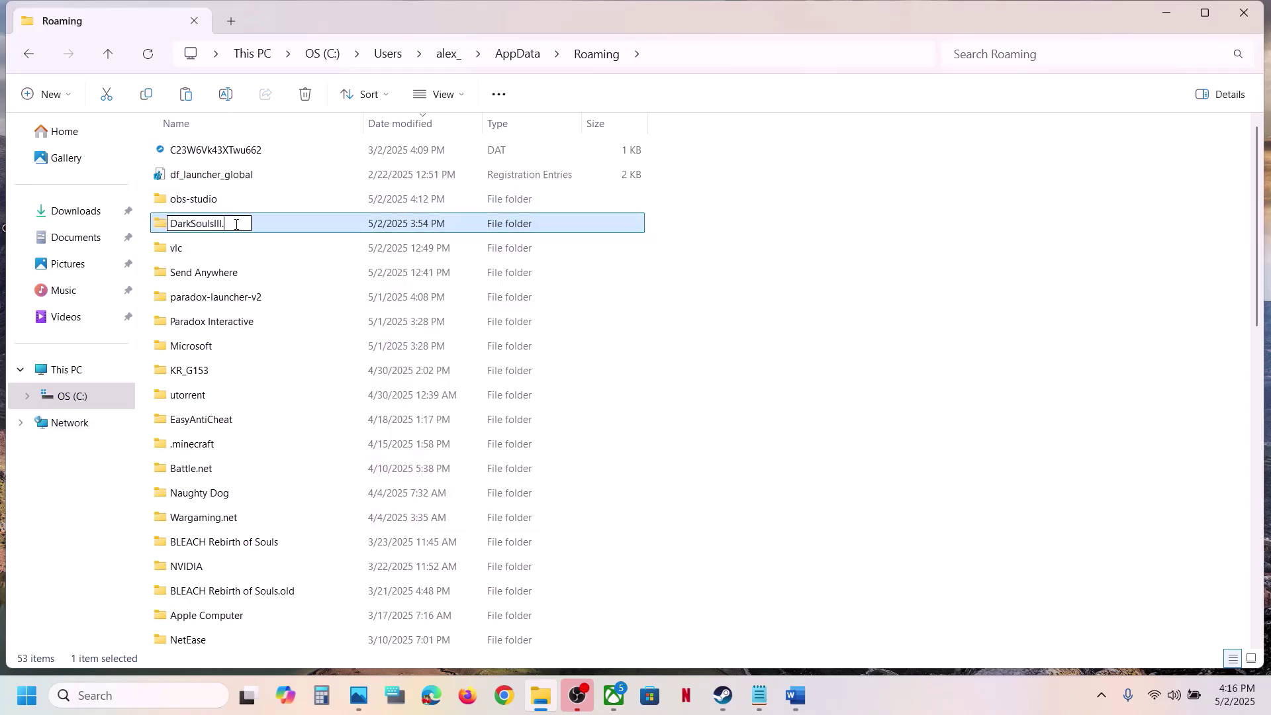
{"action": "type", "text": "old"}
{"action": "left_click", "coordinate": [662, 417]}
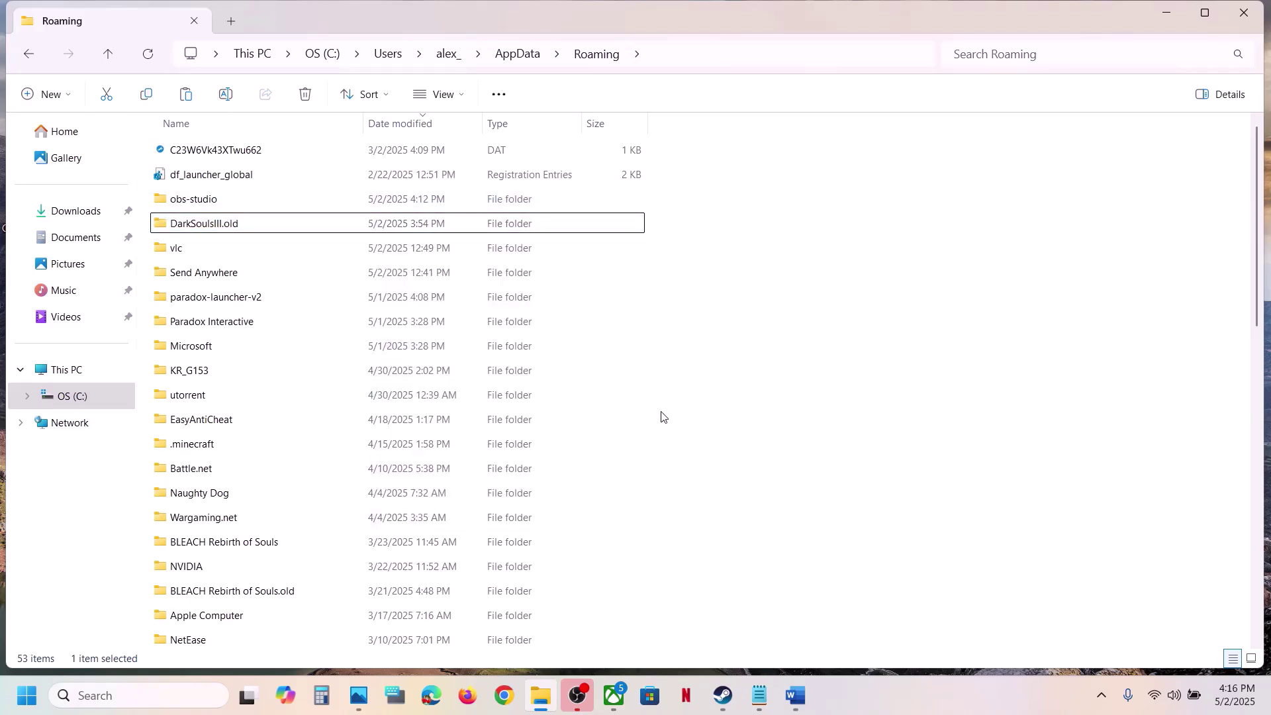
Step: Read Step 4 in the Word document and return to the Steam library
{"action": "left_click", "coordinate": [724, 695]}
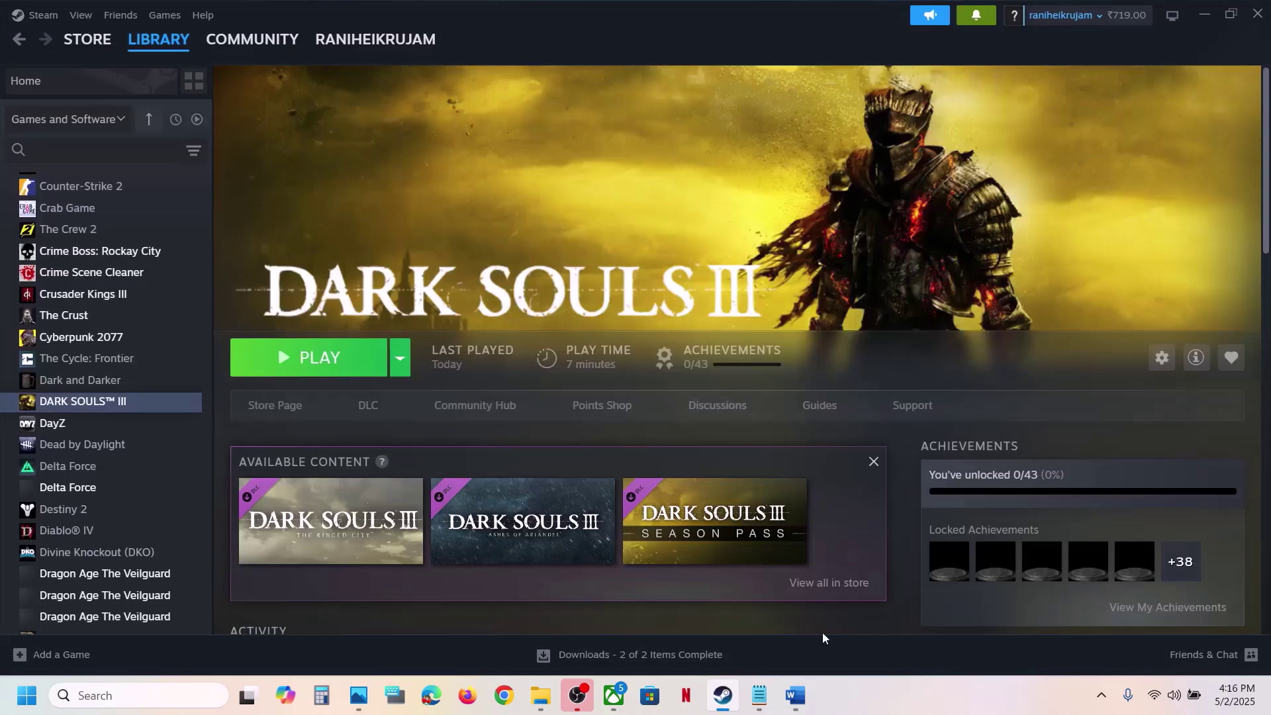
{"action": "left_click", "coordinate": [795, 695]}
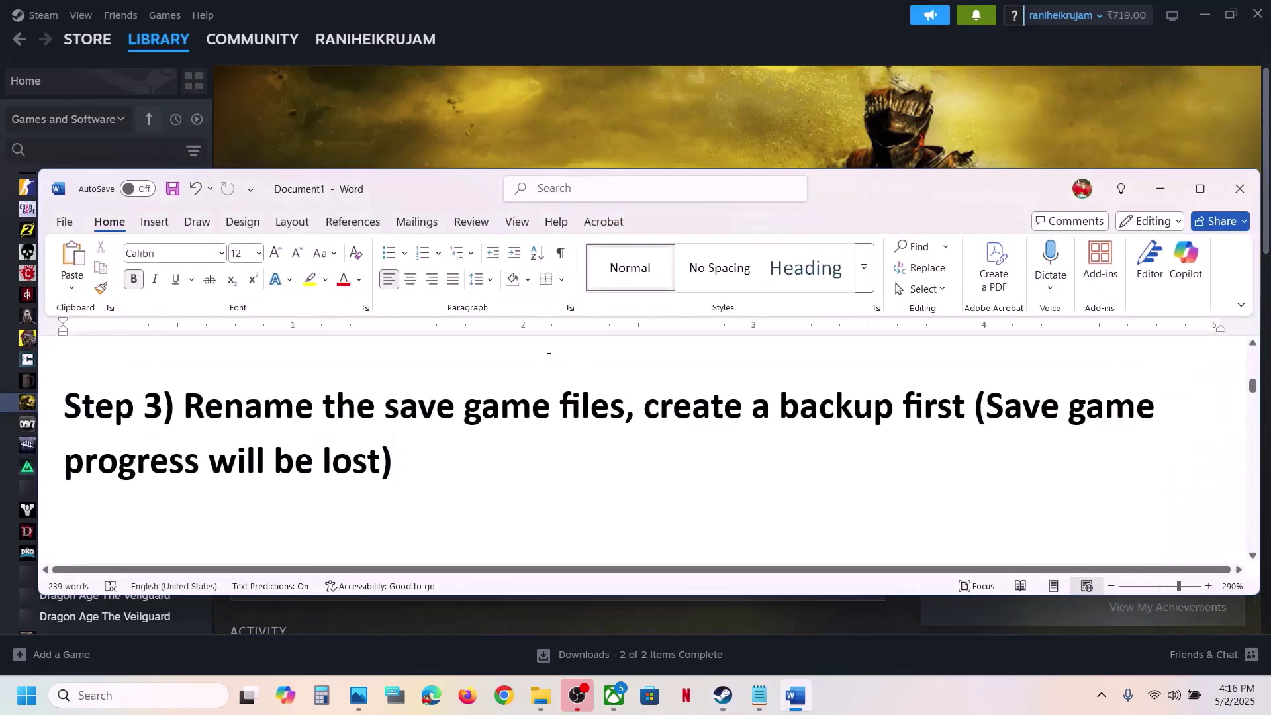
{"action": "scroll", "coordinate": [548, 358], "scroll_direction": "down", "scroll_amount": 5}
{"action": "left_click", "coordinate": [541, 121]}
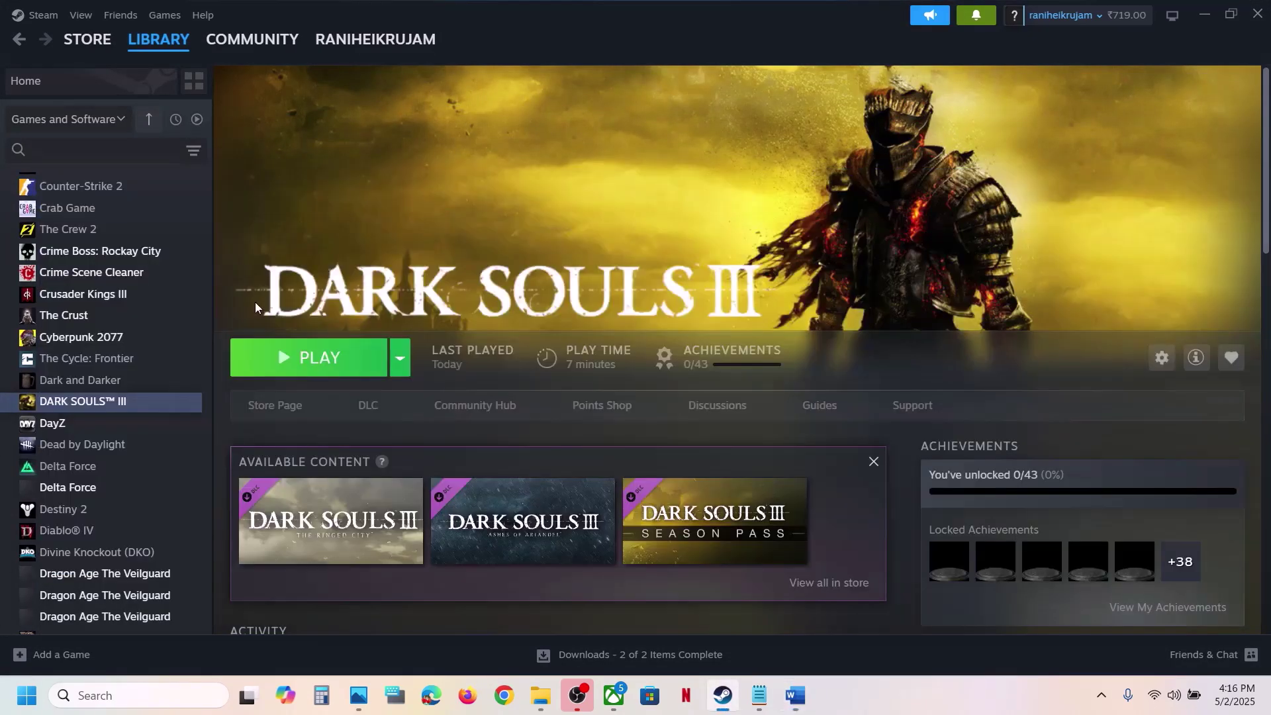
Step: Look up the option to verify the integrity of game files in the installed files properties of DARK SOULS III, and close the properties
{"action": "right_click", "coordinate": [130, 401]}
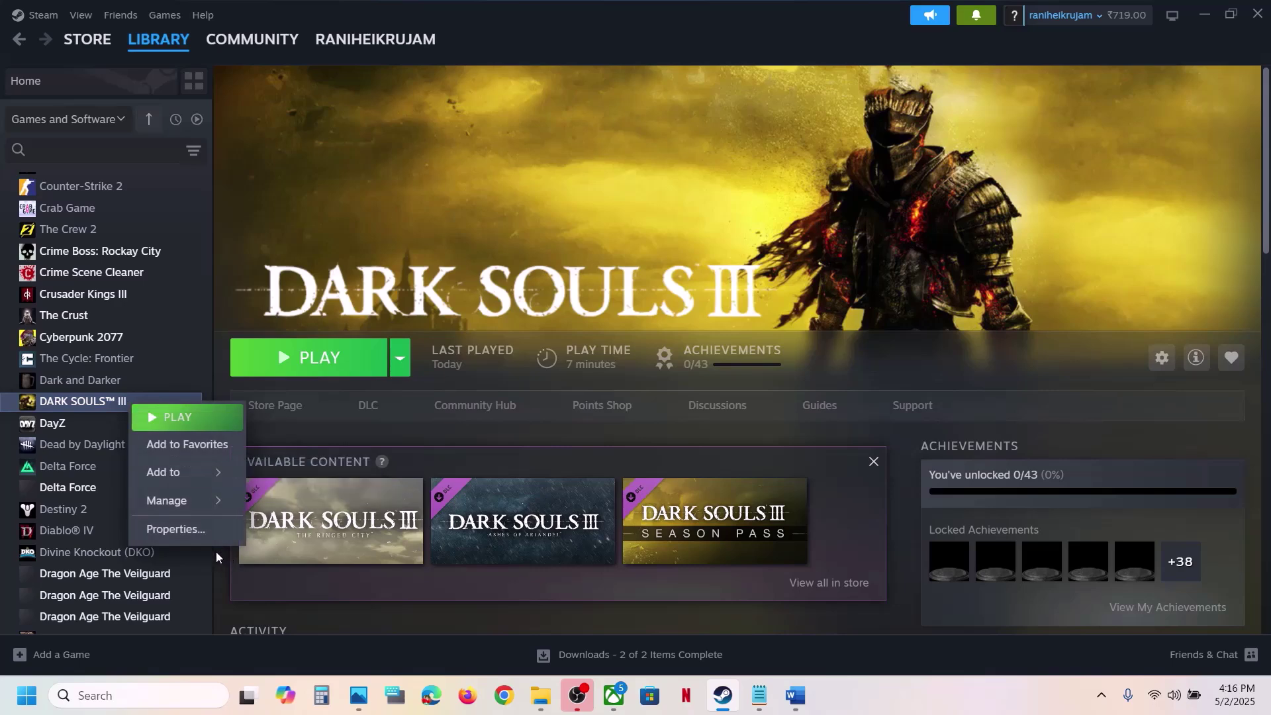
{"action": "left_click", "coordinate": [194, 543]}
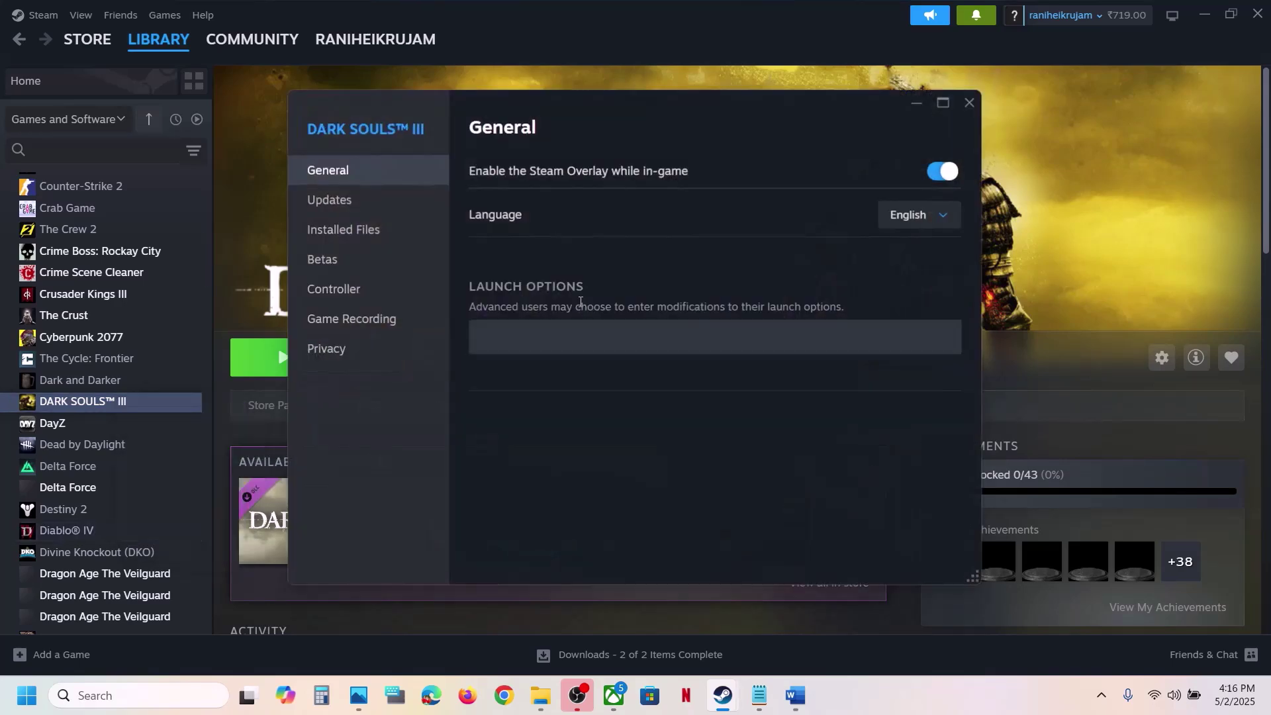
{"action": "left_click", "coordinate": [367, 241]}
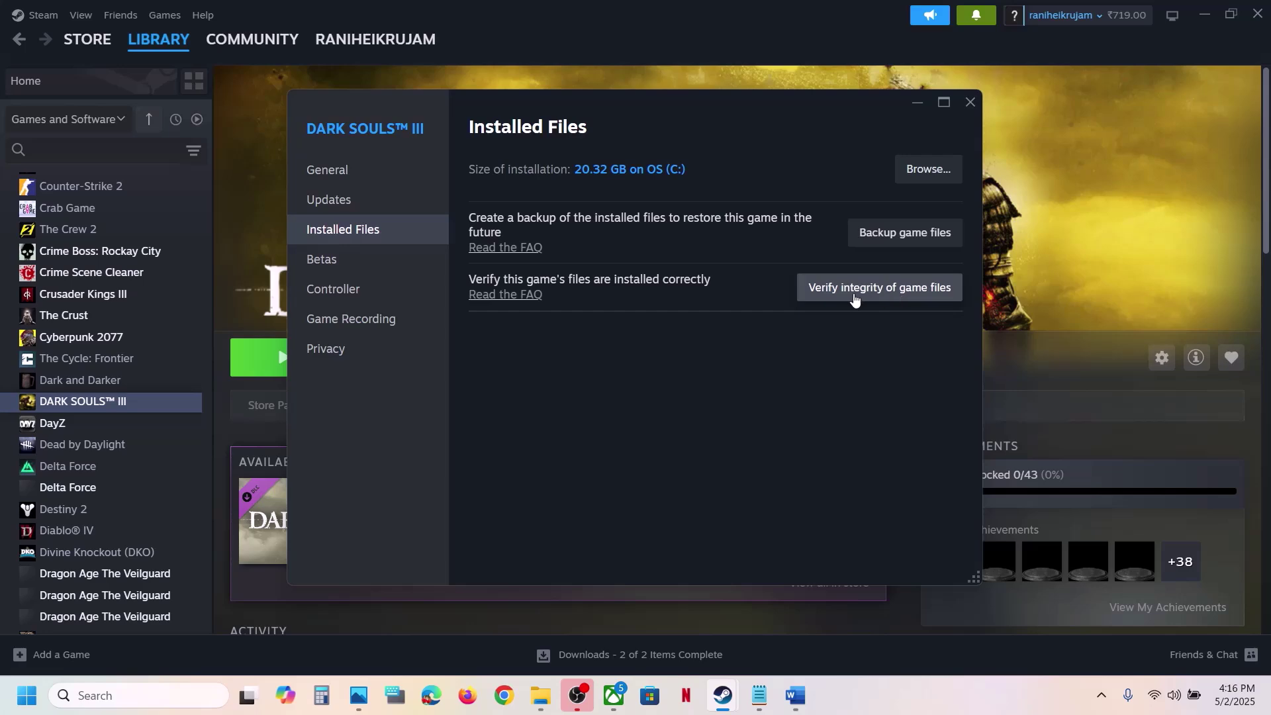
{"action": "left_click", "coordinate": [973, 106]}
Step: Read Step 5 in the Word document about overclocking, overclocking applications and the Steam overlay, and return to Steam
{"action": "left_click", "coordinate": [795, 695]}
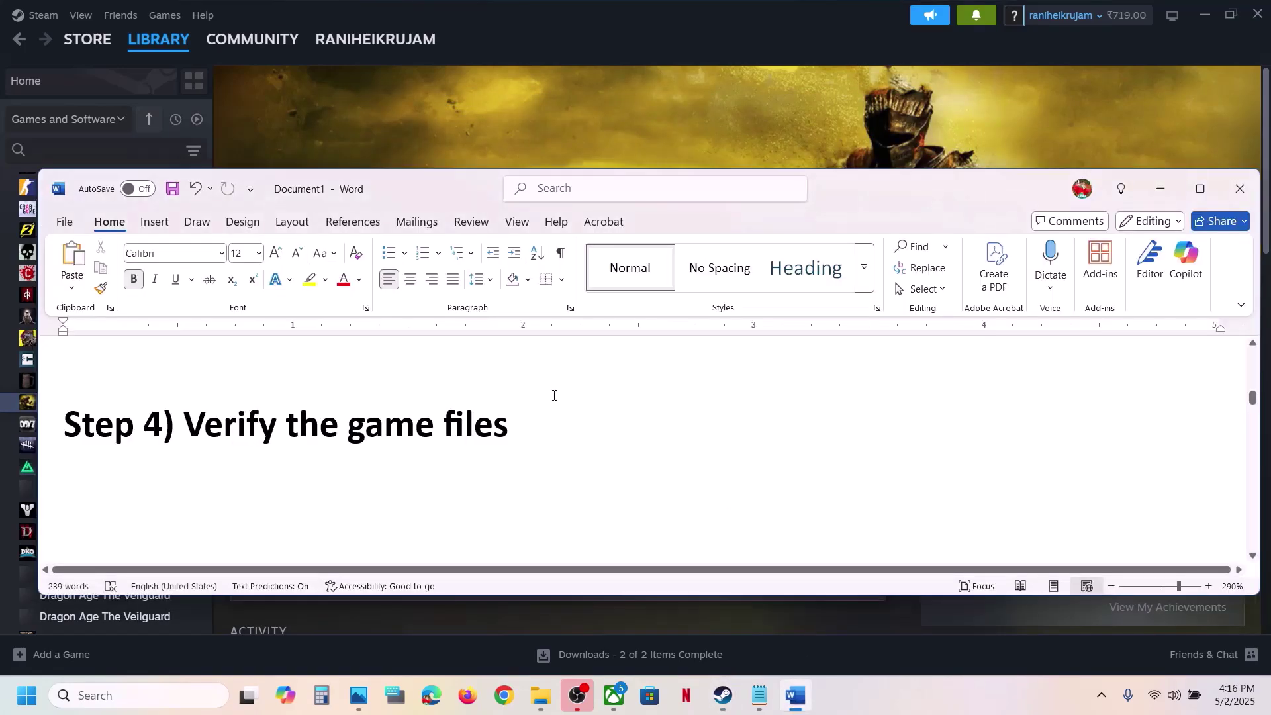
{"action": "scroll", "coordinate": [553, 397], "scroll_direction": "down", "scroll_amount": 5}
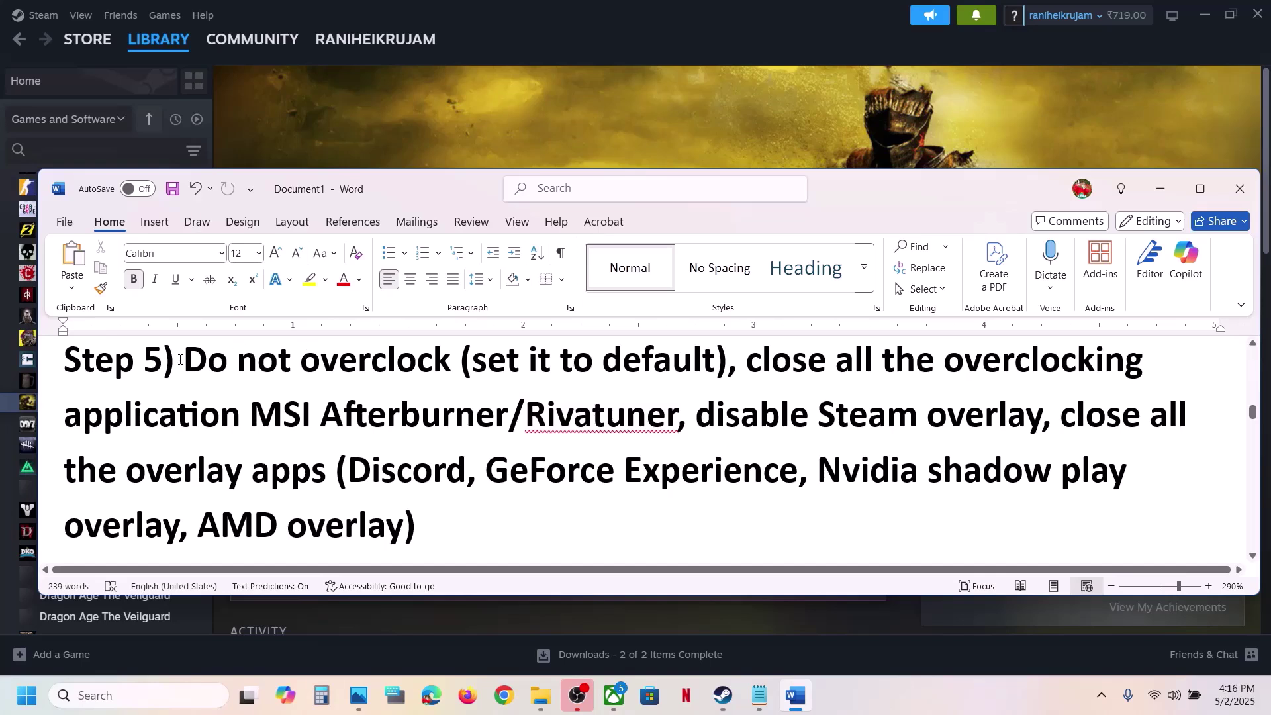
{"action": "left_click_drag", "start_coordinate": [179, 359], "coordinate": [715, 368]}
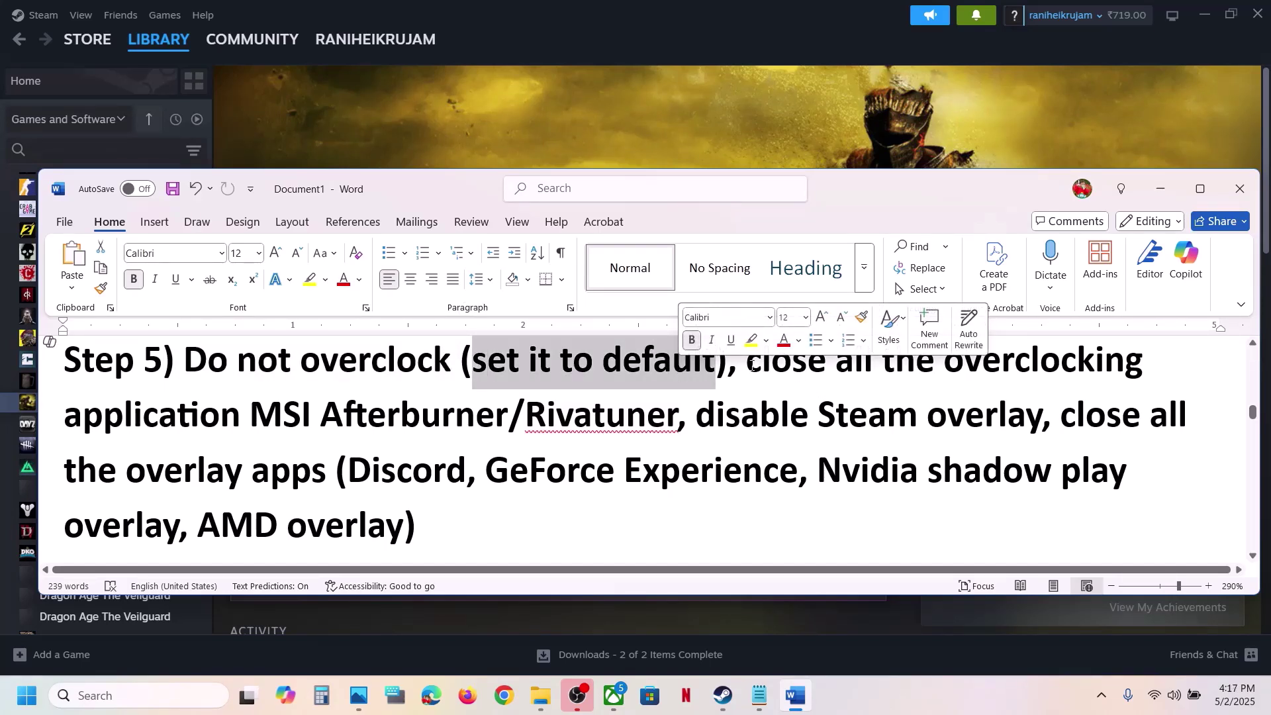
{"action": "left_click_drag", "start_coordinate": [940, 382], "coordinate": [676, 416]}
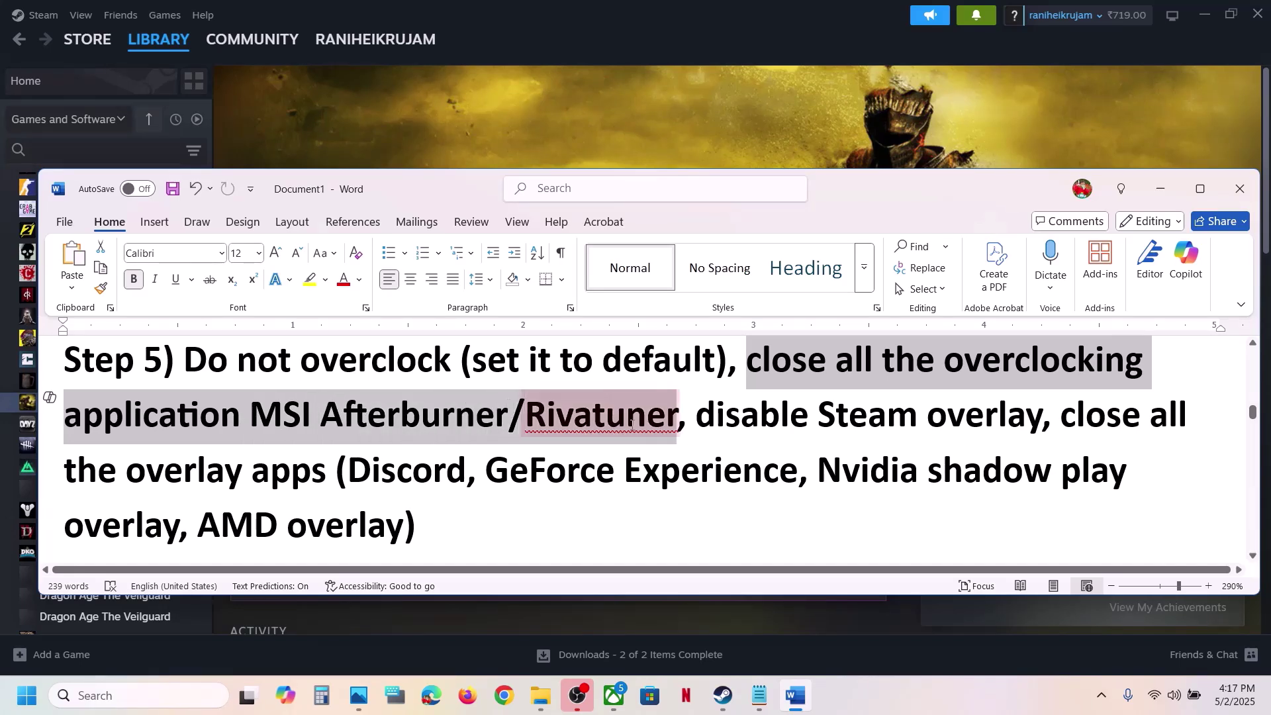
{"action": "left_click", "coordinate": [647, 413]}
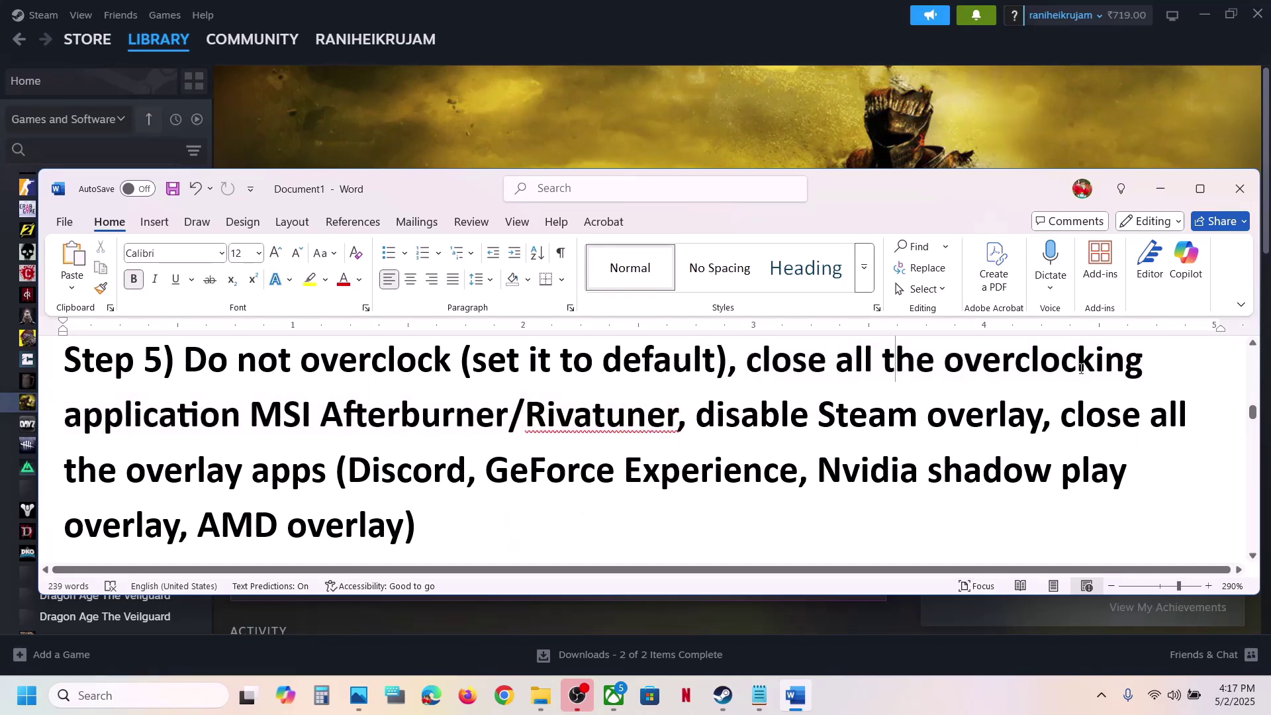
{"action": "left_click_drag", "start_coordinate": [889, 364], "coordinate": [1150, 363]}
{"action": "left_click_drag", "start_coordinate": [474, 368], "coordinate": [744, 365]}
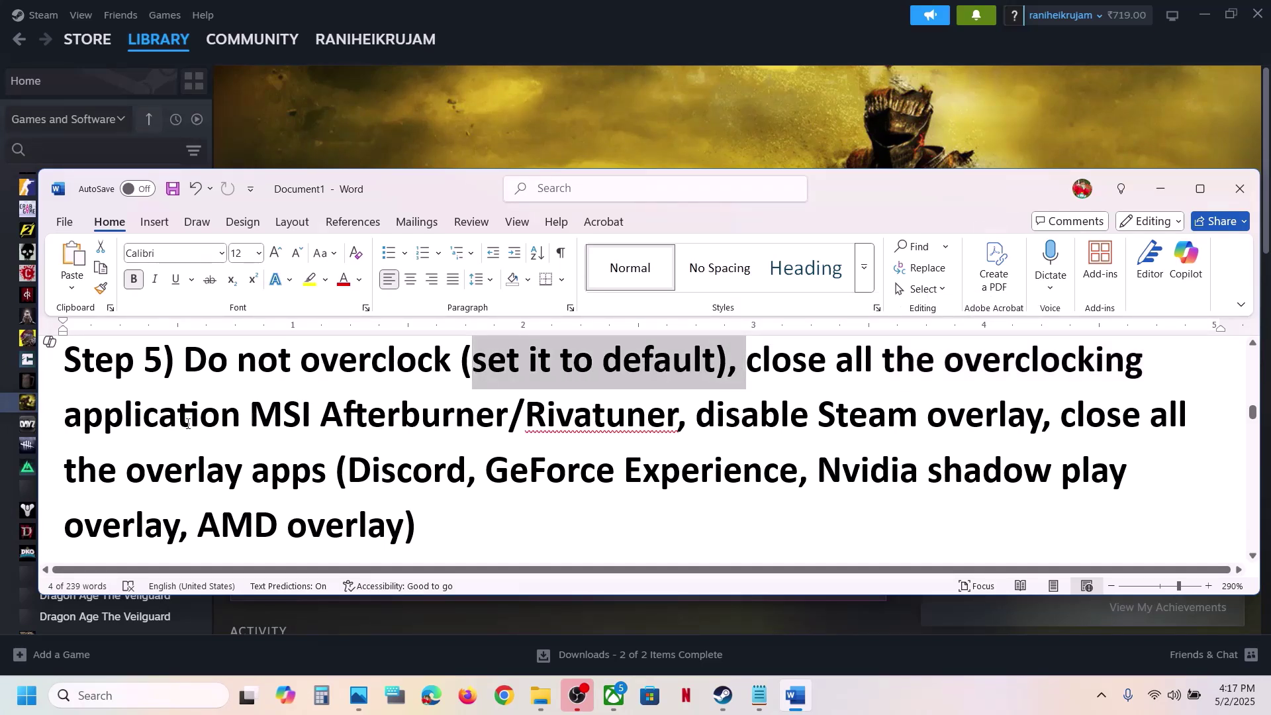
{"action": "left_click_drag", "start_coordinate": [187, 424], "coordinate": [1041, 423]}
{"action": "left_click", "coordinate": [610, 111]}
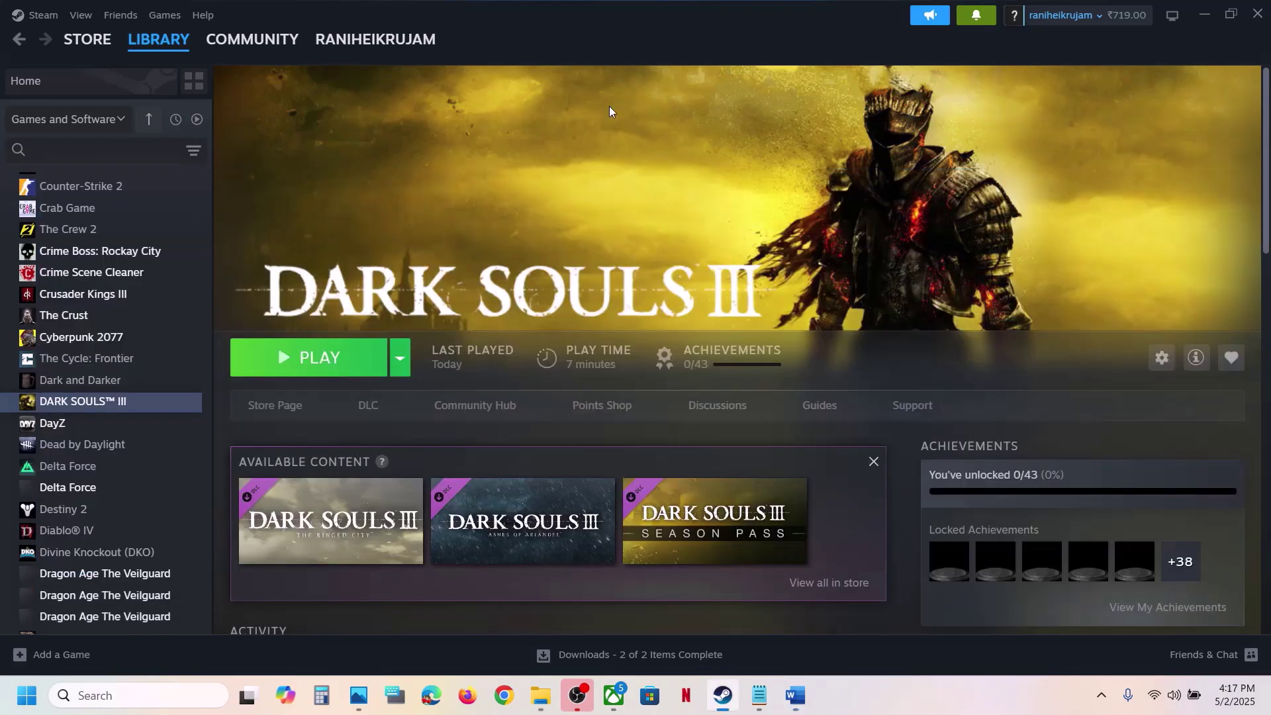
Step: Disable the Steam Overlay while in-game in the properties of DARK SOULS III and close the properties
{"action": "right_click", "coordinate": [150, 400]}
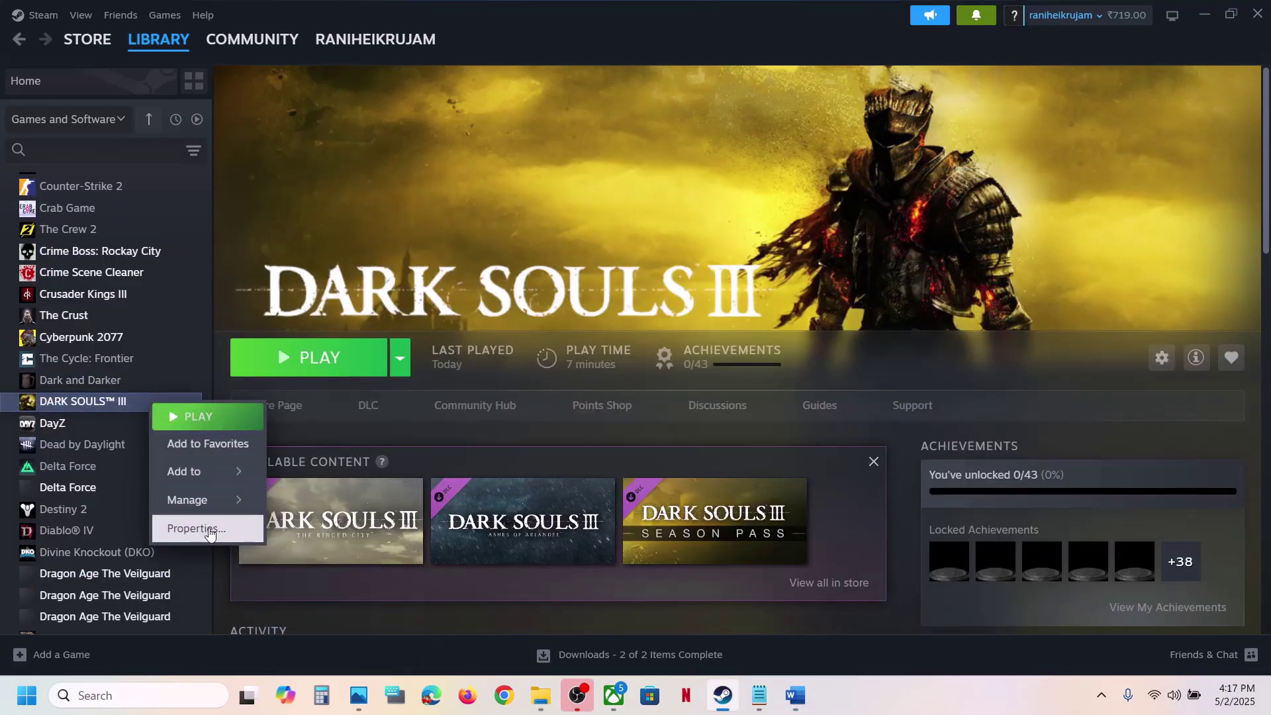
{"action": "left_click", "coordinate": [210, 530]}
{"action": "left_click", "coordinate": [937, 172]}
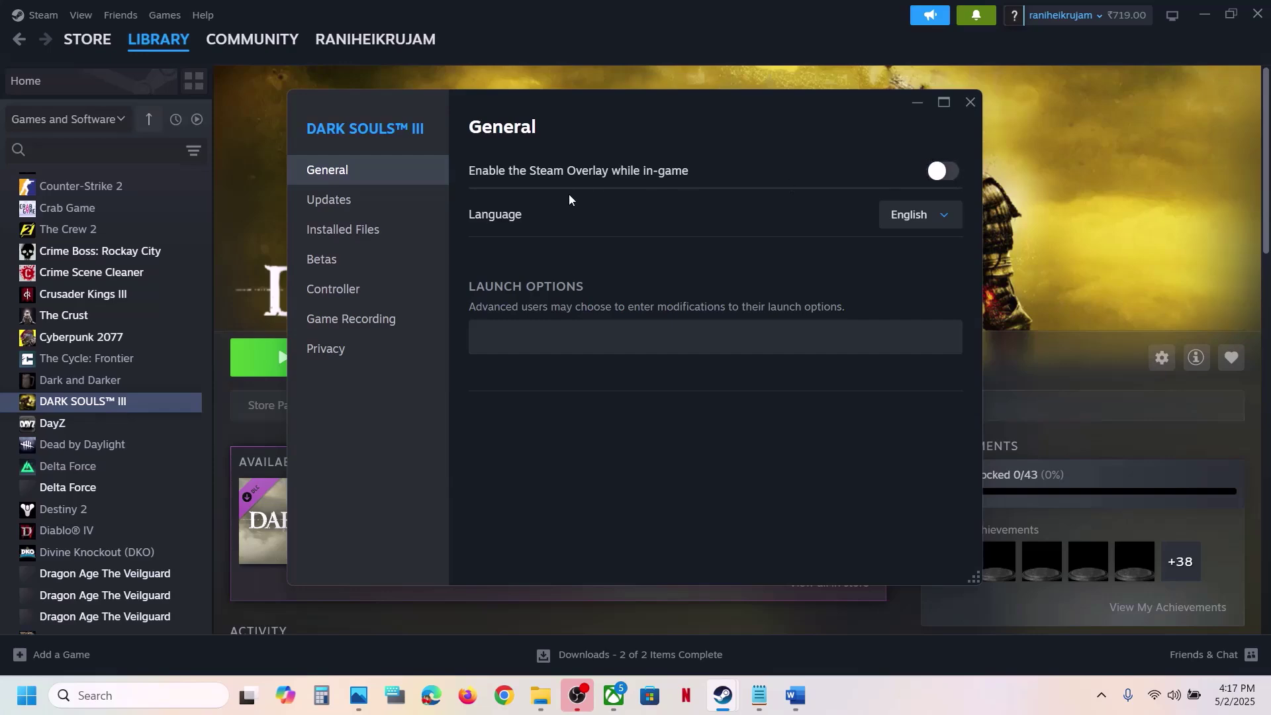
{"action": "left_click", "coordinate": [971, 101]}
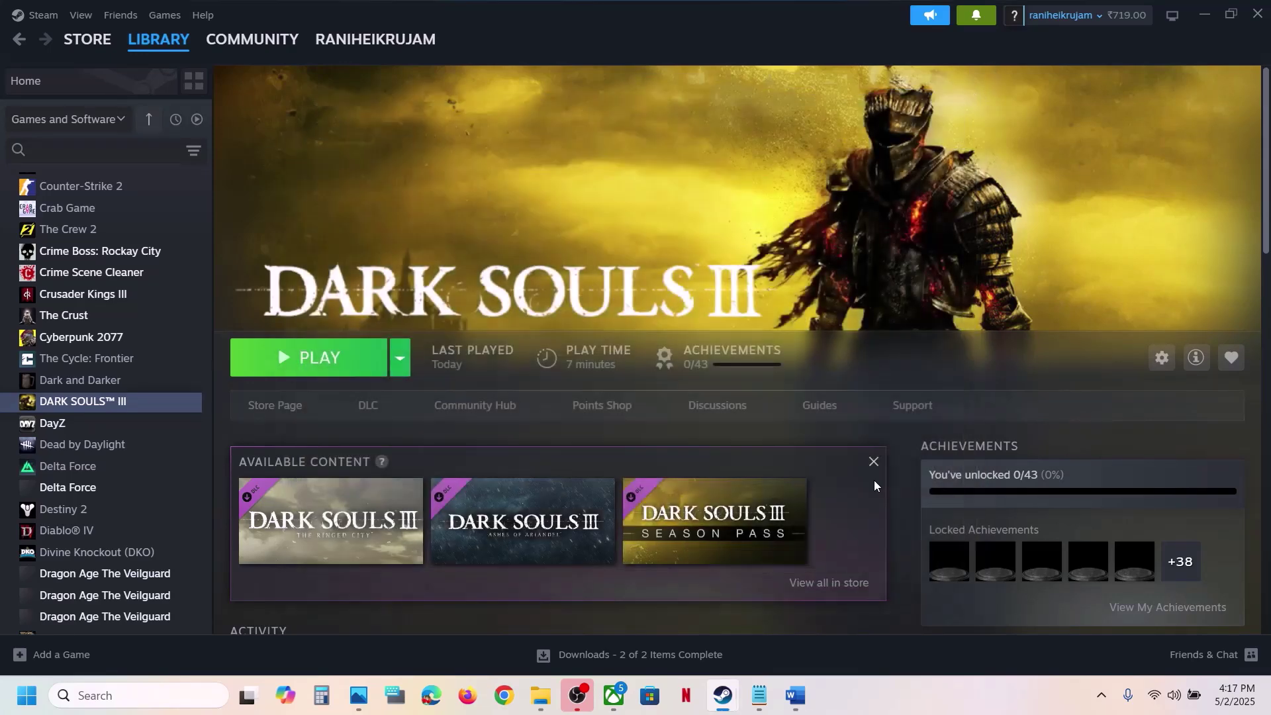
Step: Return to the Word document and read the part of Step 5 about closing overlay apps such as Discord
{"action": "left_click", "coordinate": [790, 704]}
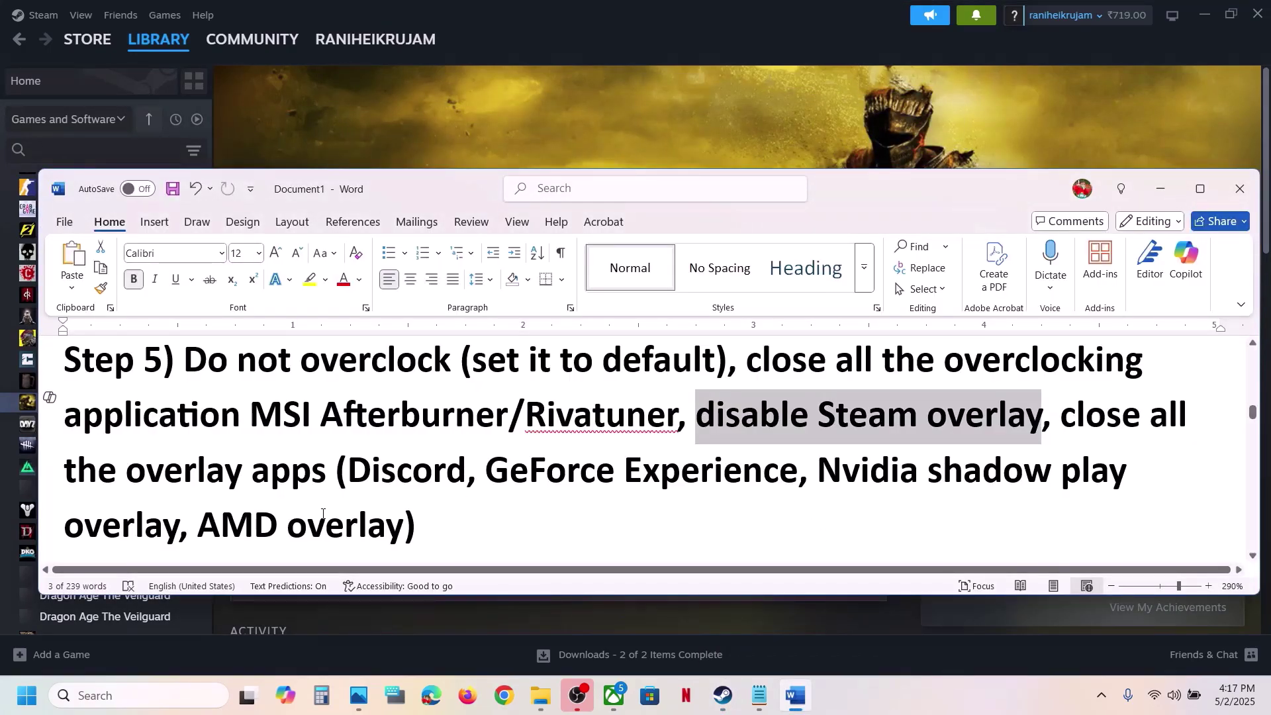
{"action": "left_click_drag", "start_coordinate": [356, 470], "coordinate": [468, 472]}
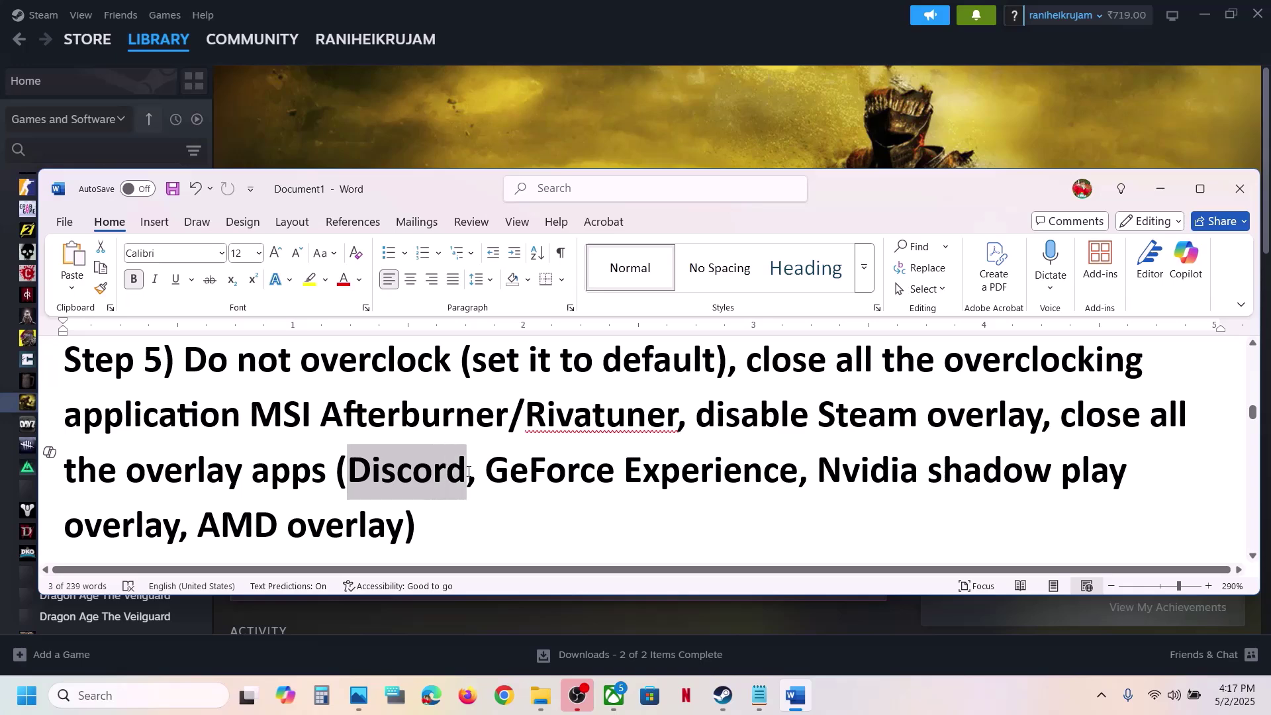
{"action": "left_click", "coordinate": [380, 471]}
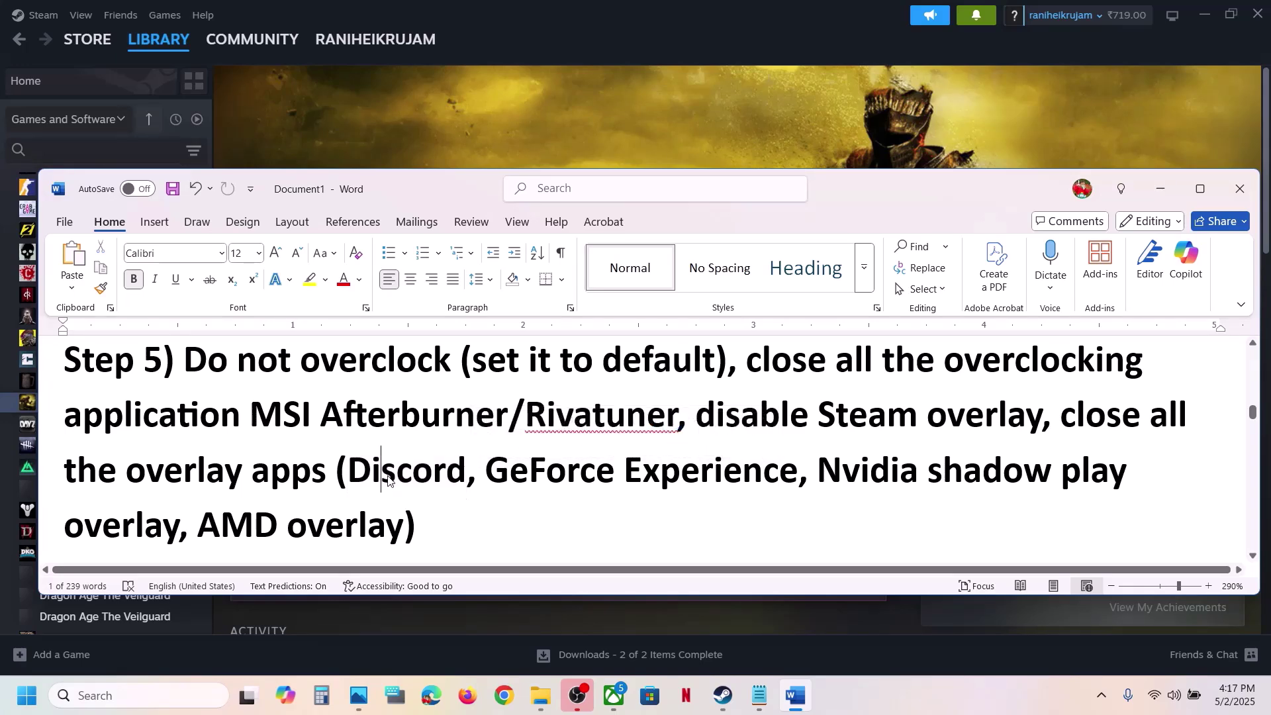
{"action": "left_click_drag", "start_coordinate": [357, 469], "coordinate": [437, 470]}
Step: Search Windows for the NVIDIA app, launch it and look at its settings
{"action": "left_click", "coordinate": [139, 694]}
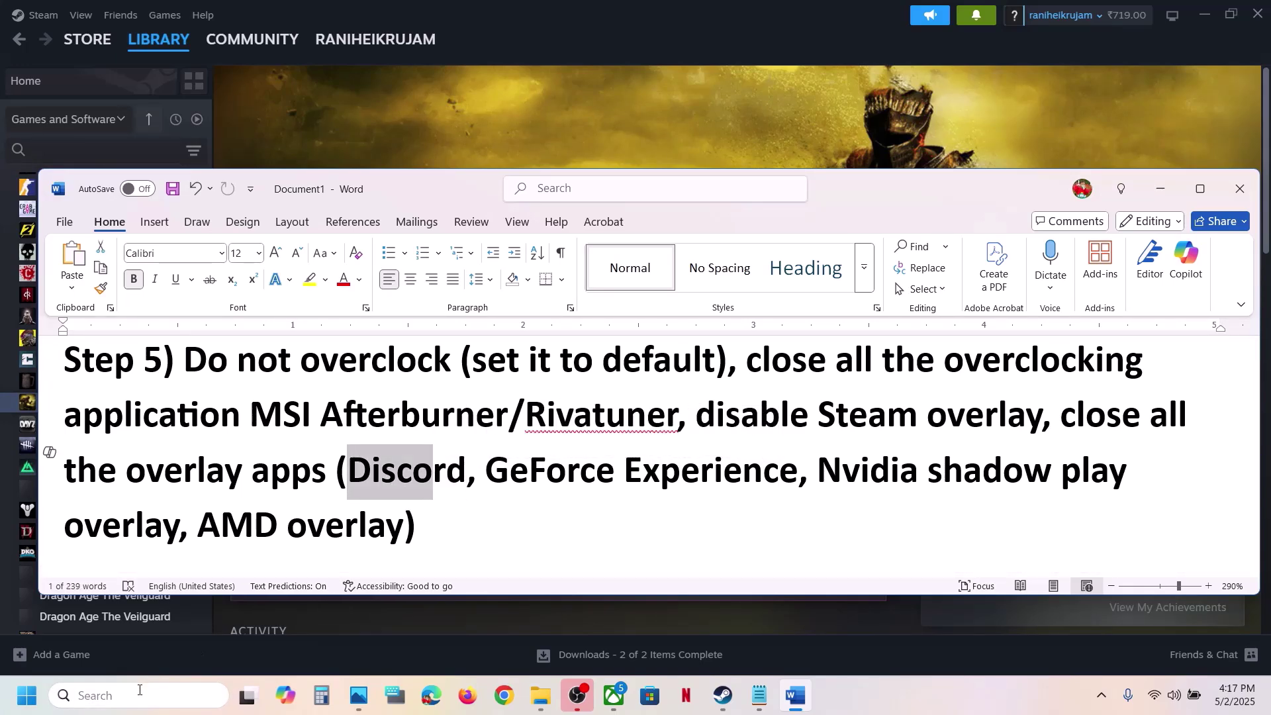
{"action": "type", "text": "nvi"}
{"action": "key", "text": "Return"}
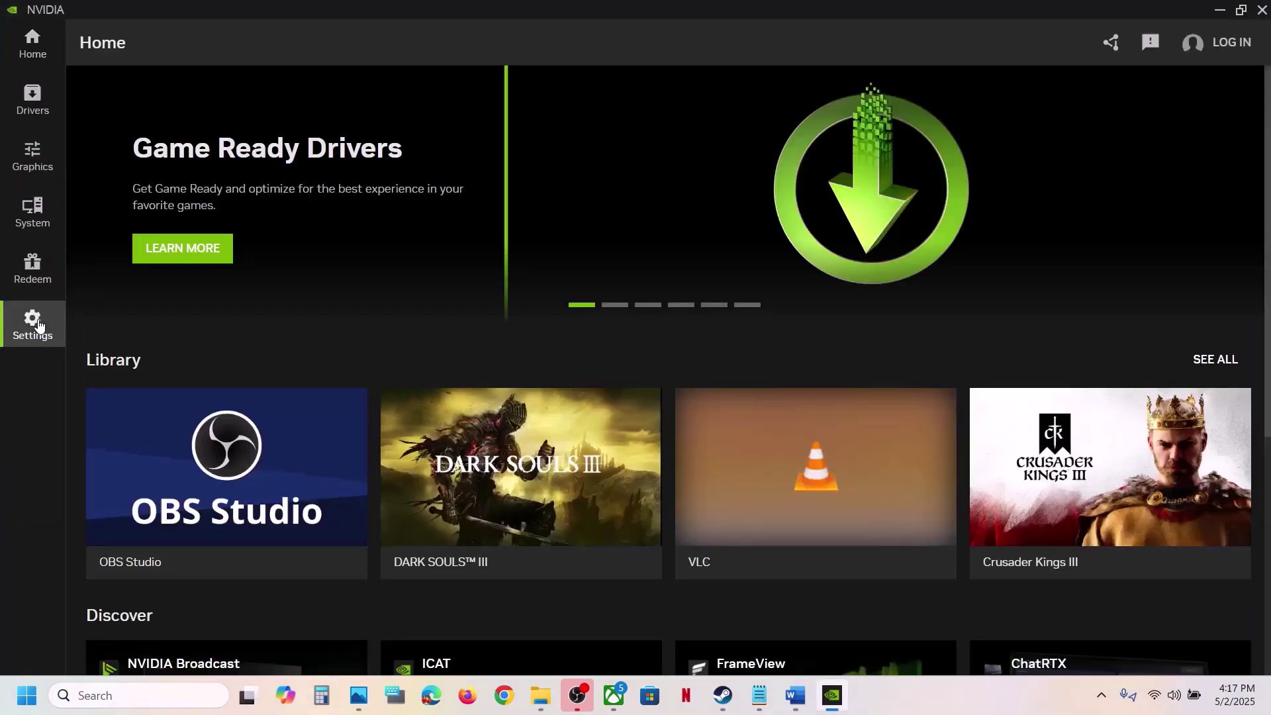
{"action": "left_click", "coordinate": [32, 321]}
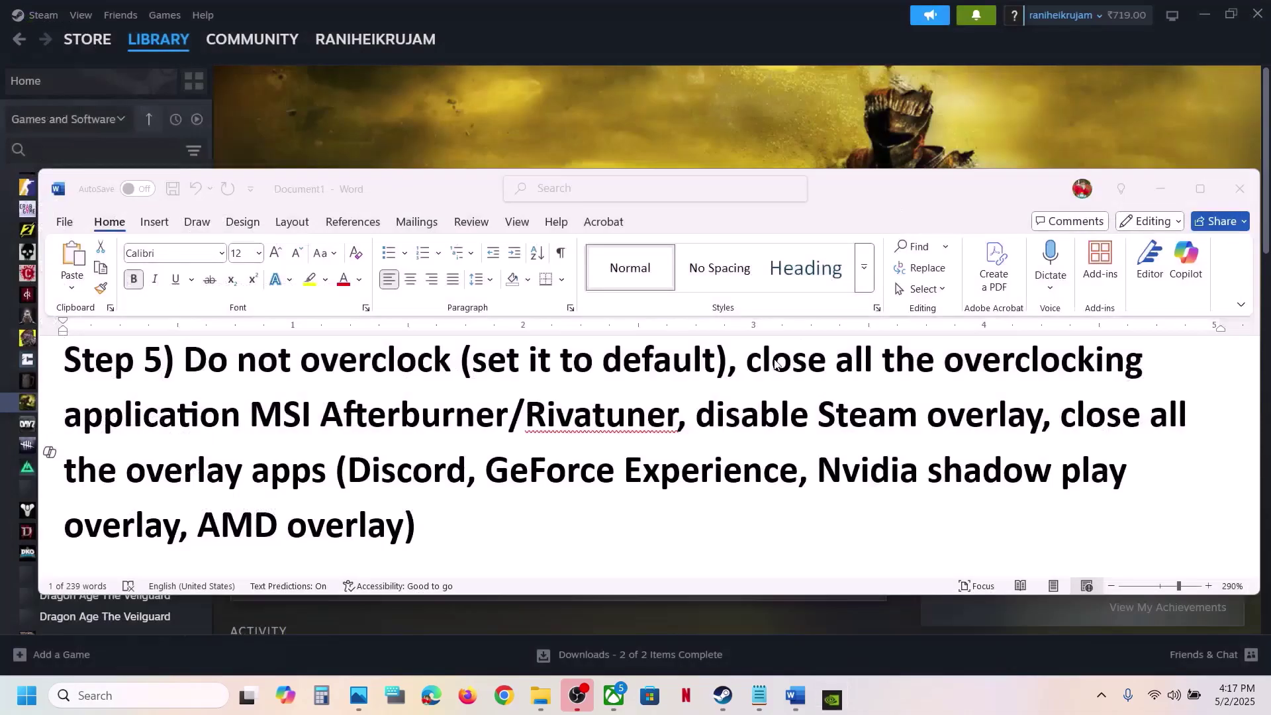
Step: Read the rest of Step 5 and Step 6 in the Word document, including the NVIDIA and AMD driver links
{"action": "left_click", "coordinate": [136, 474]}
{"action": "left_click_drag", "start_coordinate": [120, 472], "coordinate": [333, 473]}
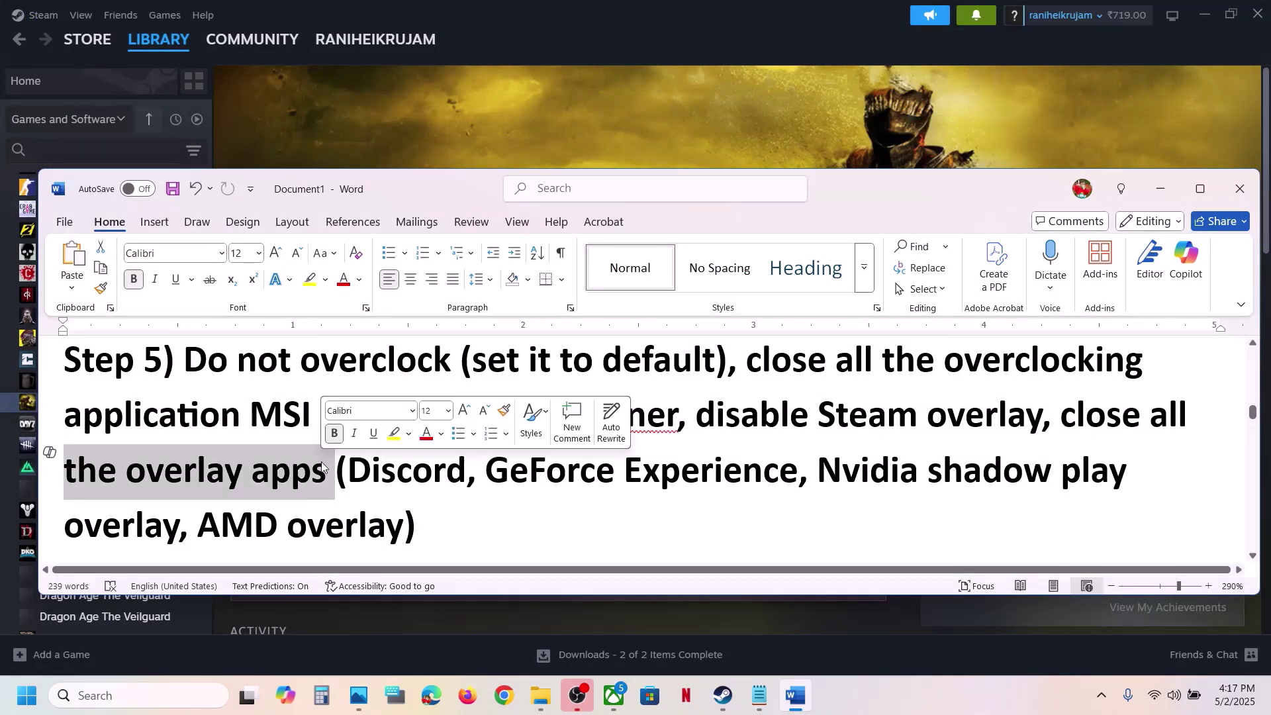
{"action": "left_click", "coordinate": [526, 549]}
{"action": "scroll", "coordinate": [526, 550], "scroll_direction": "down", "scroll_amount": 5}
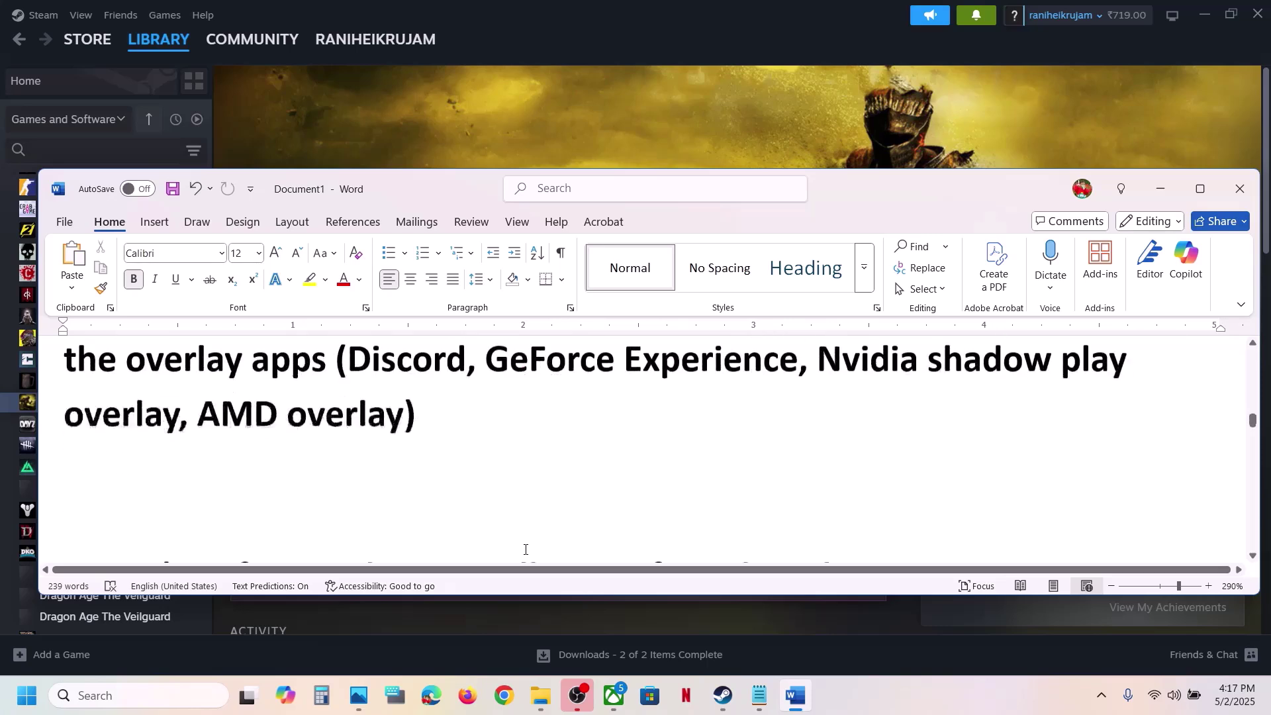
{"action": "left_click_drag", "start_coordinate": [243, 431], "coordinate": [924, 407]}
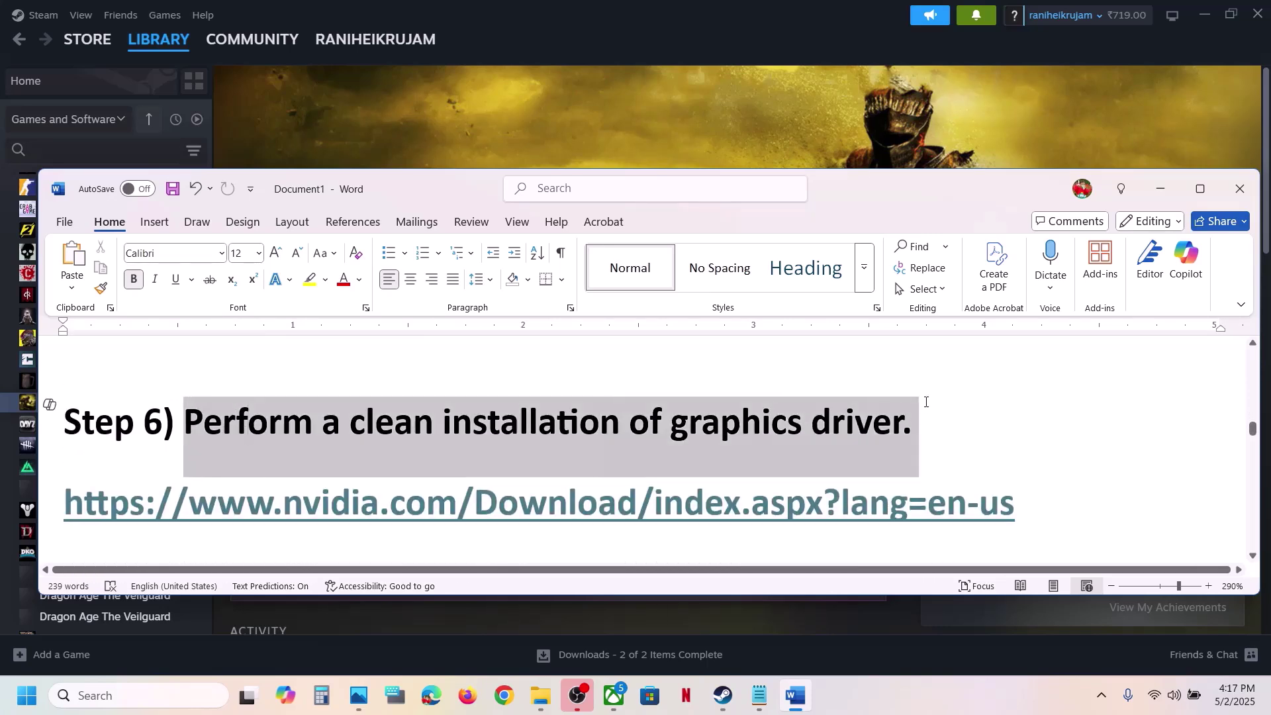
{"action": "scroll", "coordinate": [927, 404], "scroll_direction": "down", "scroll_amount": 3}
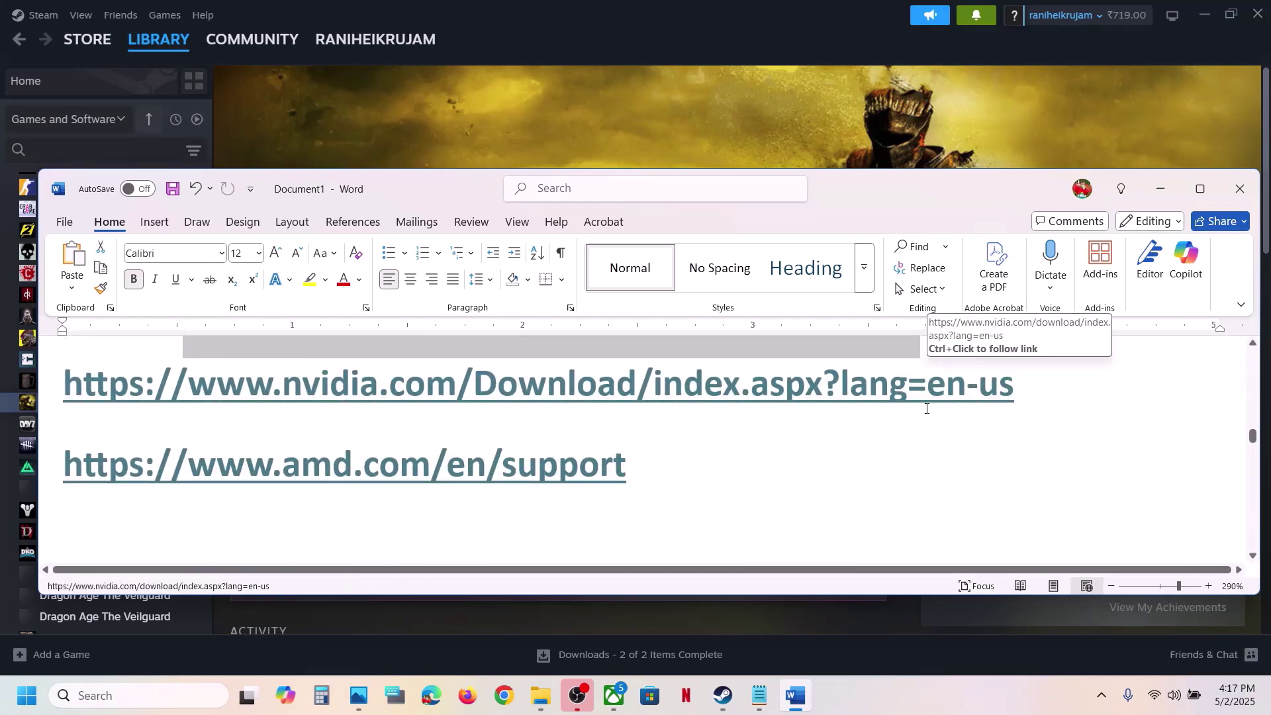
{"action": "left_click_drag", "start_coordinate": [526, 390], "coordinate": [850, 392]}
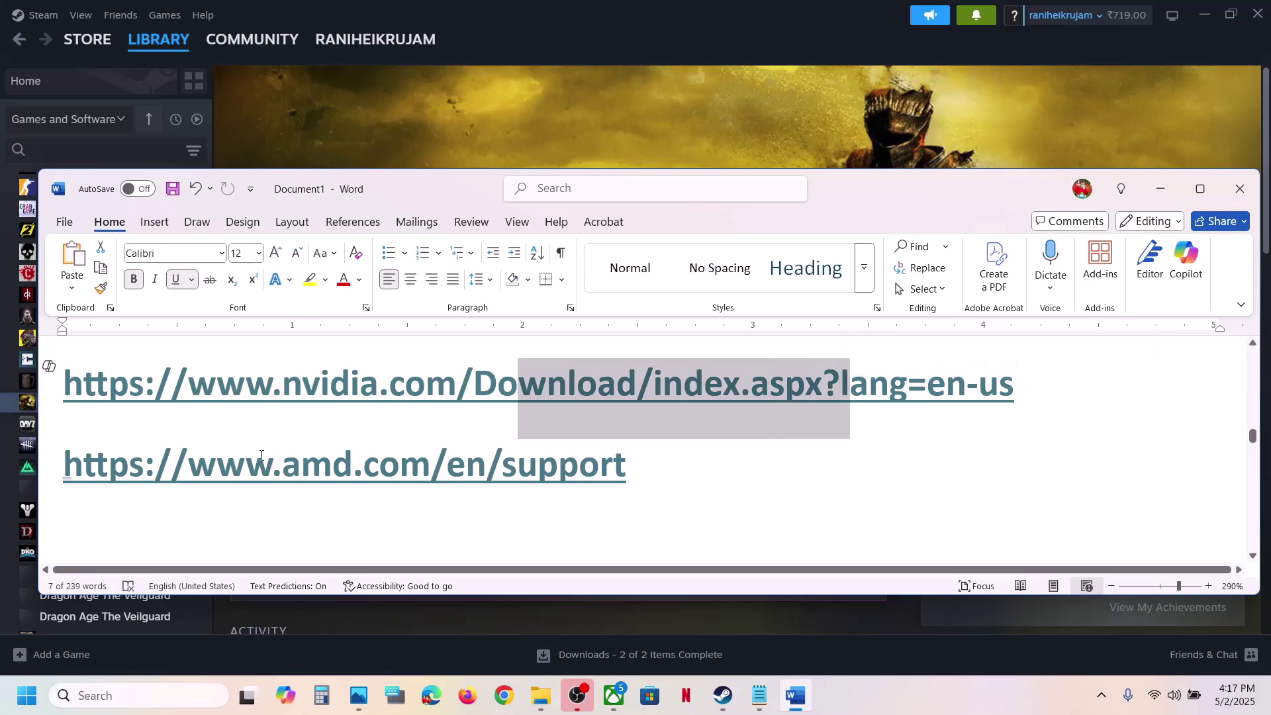
{"action": "left_click_drag", "start_coordinate": [67, 477], "coordinate": [698, 445]}
Step: Switch to the NVIDIA drivers page in Chrome and search for the GeForce RTX 3050 Laptop GPU driver for Windows 11
{"action": "key", "text": "alt+Tab"}
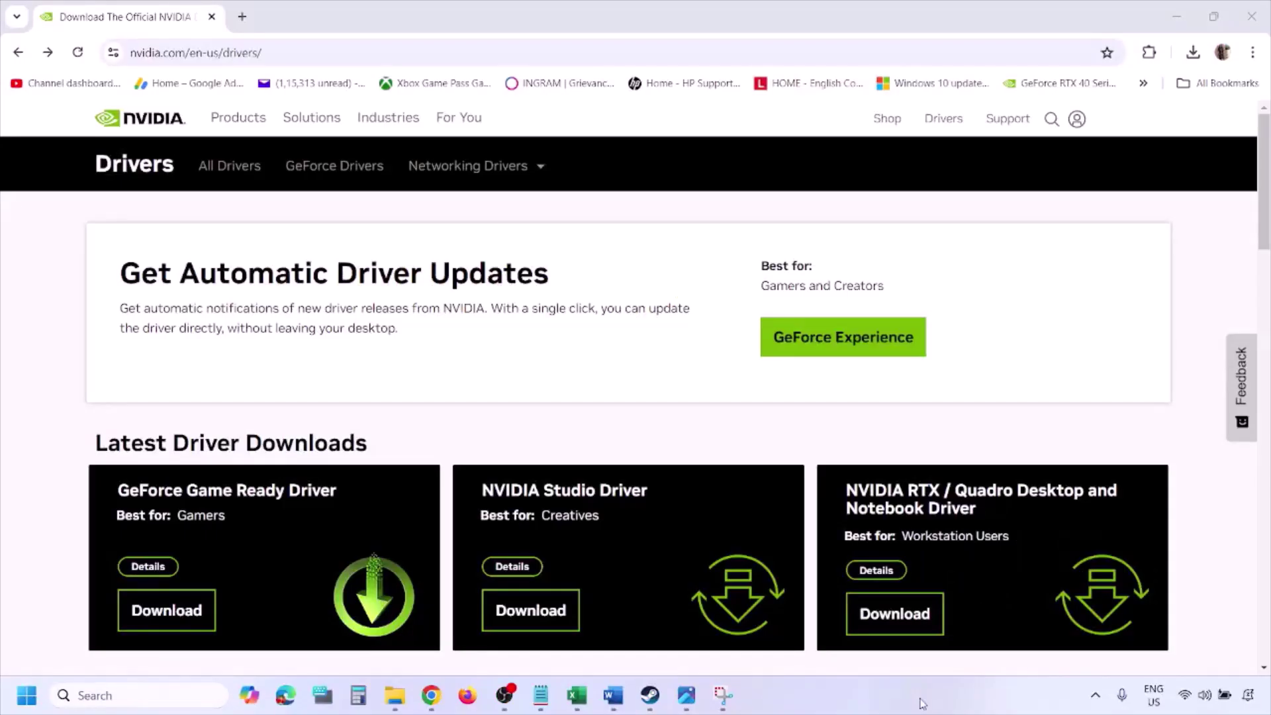
{"action": "scroll", "coordinate": [296, 404], "scroll_direction": "down", "scroll_amount": 8}
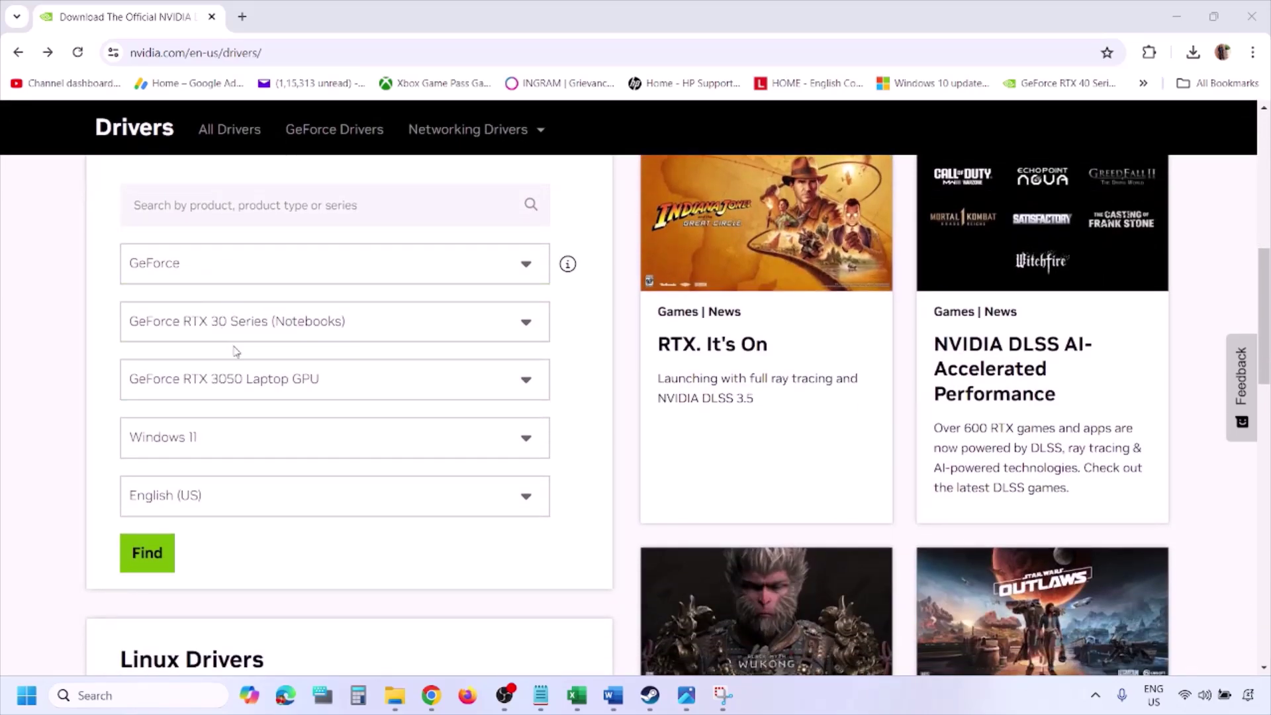
{"action": "left_click", "coordinate": [211, 443]}
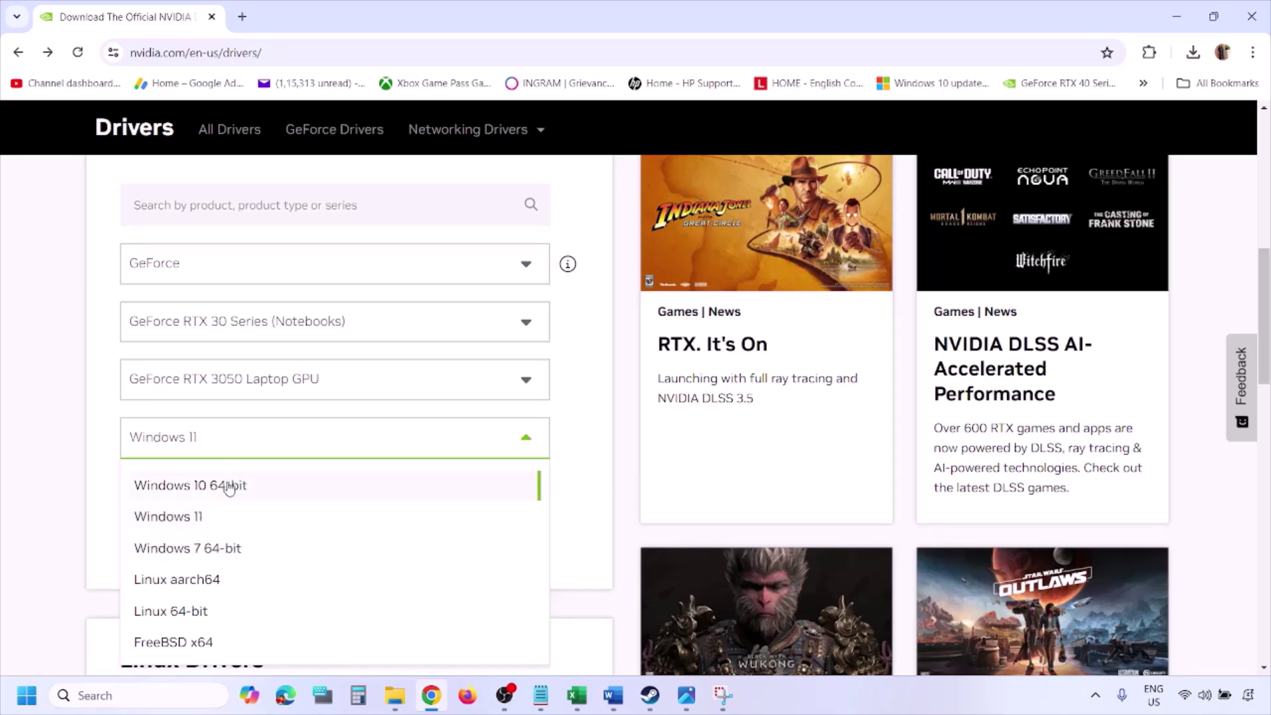
{"action": "left_click", "coordinate": [185, 520]}
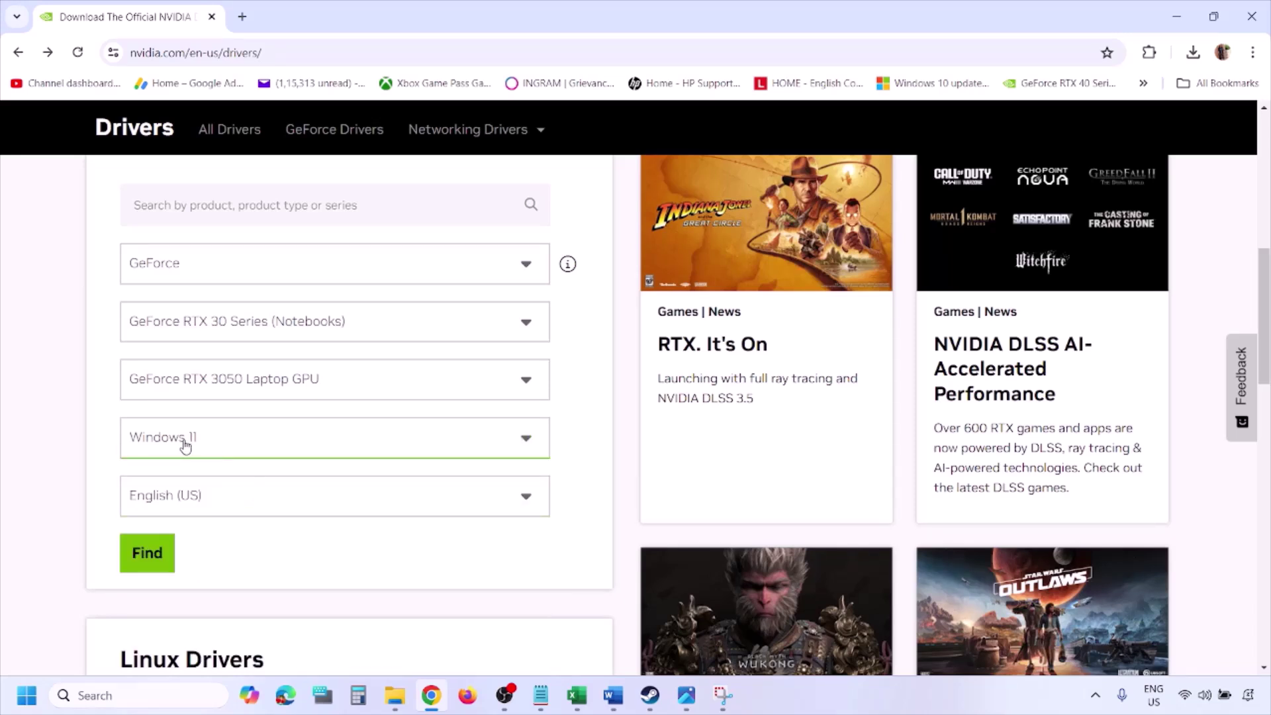
{"action": "left_click", "coordinate": [147, 553]}
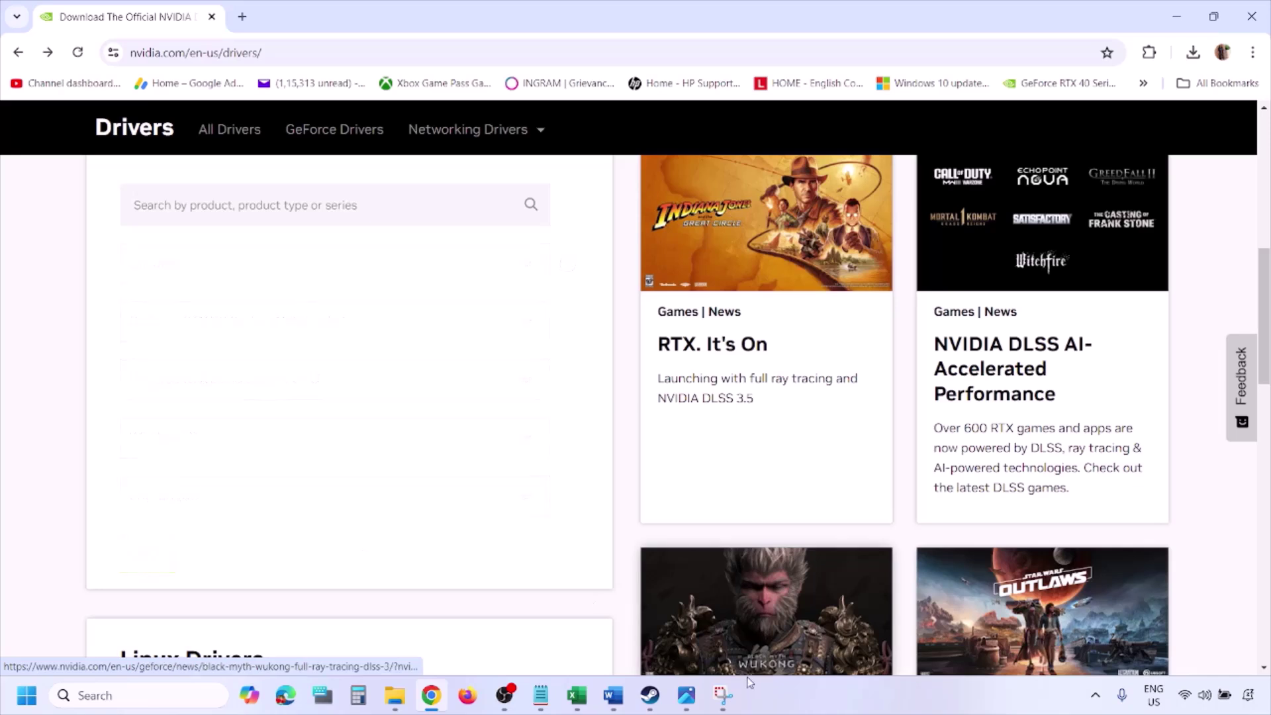
Step: Switch to Photos and view the driver download and clean installation screenshots from 1.png through 5.png
{"action": "left_click", "coordinate": [687, 698]}
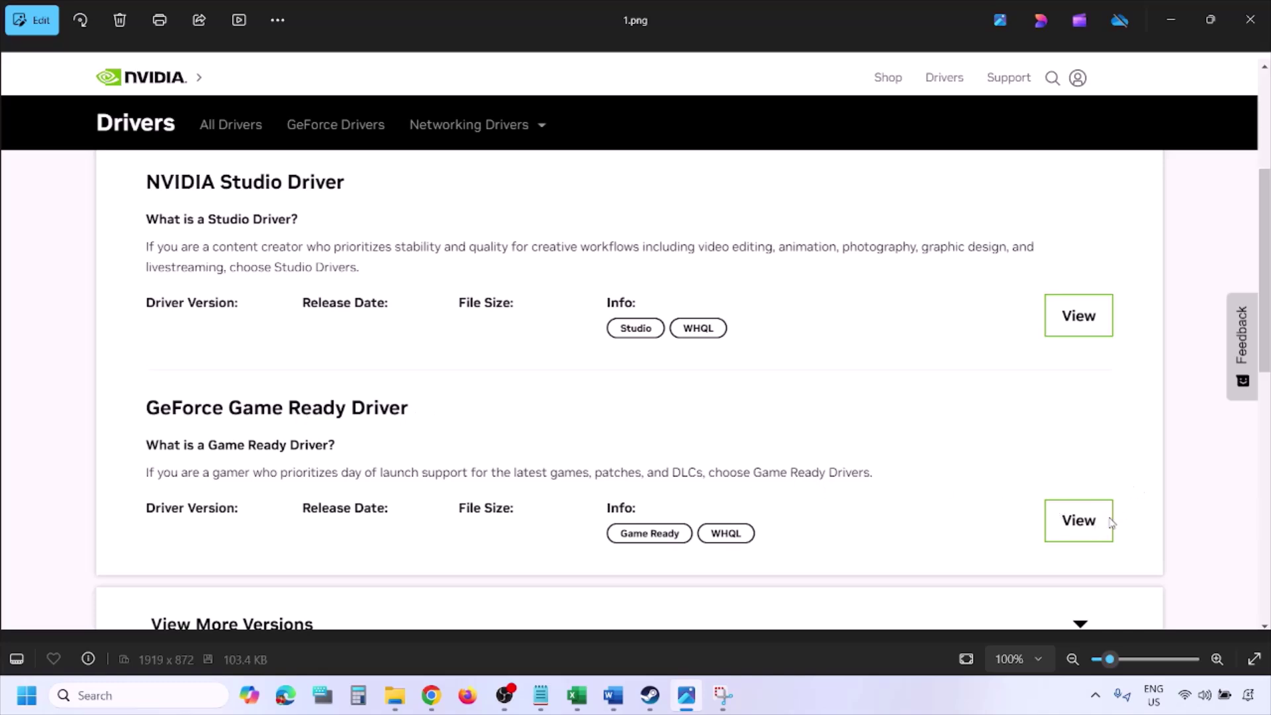
{"action": "key", "text": "Right"}
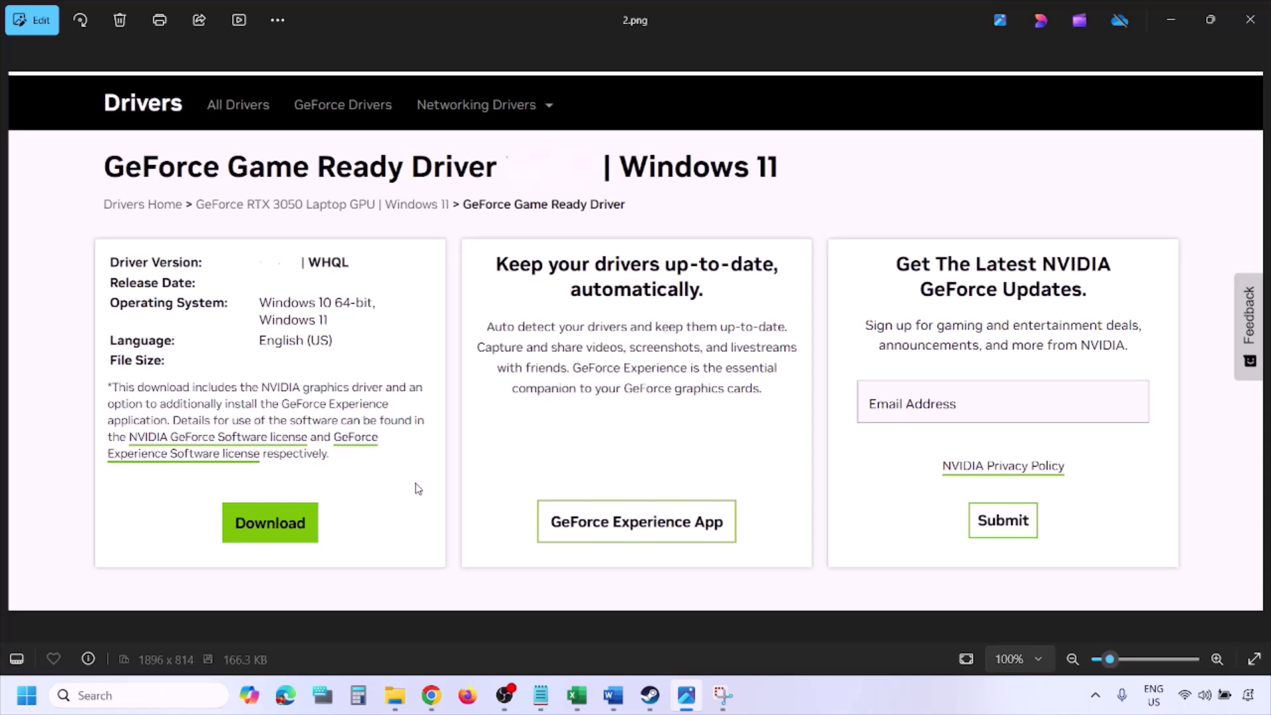
{"action": "key", "text": "Right"}
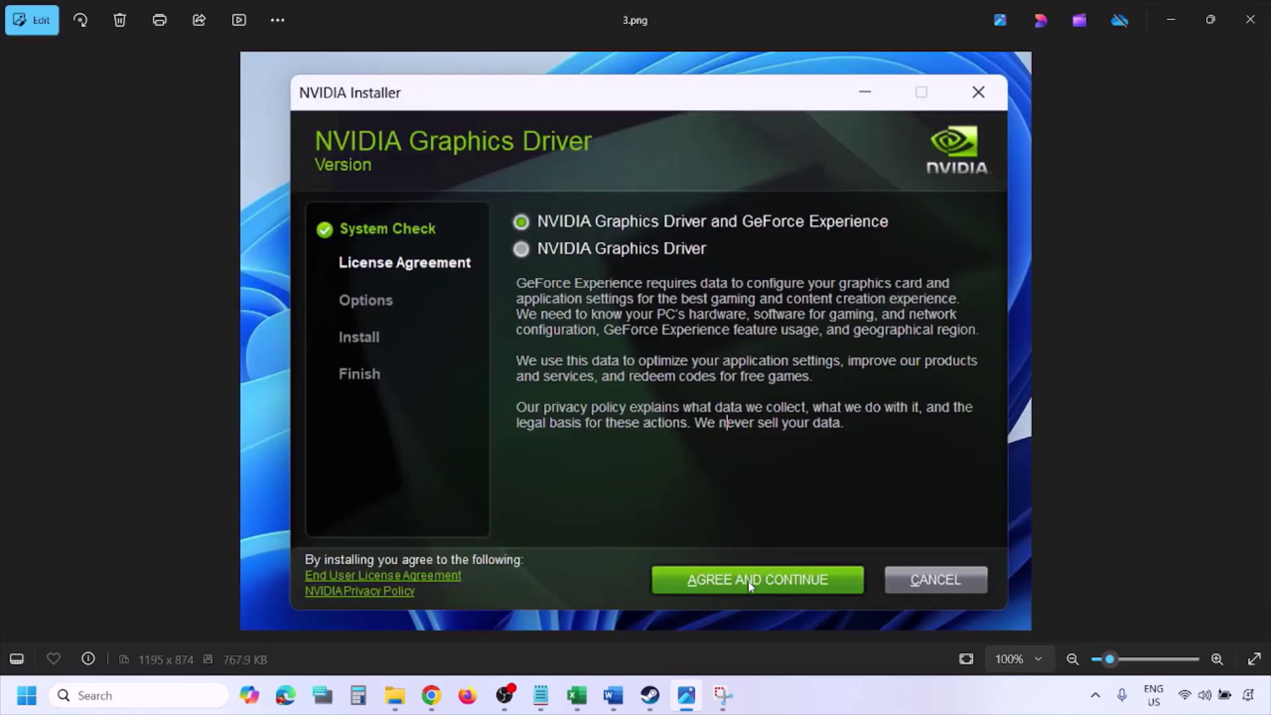
{"action": "key", "text": "Right"}
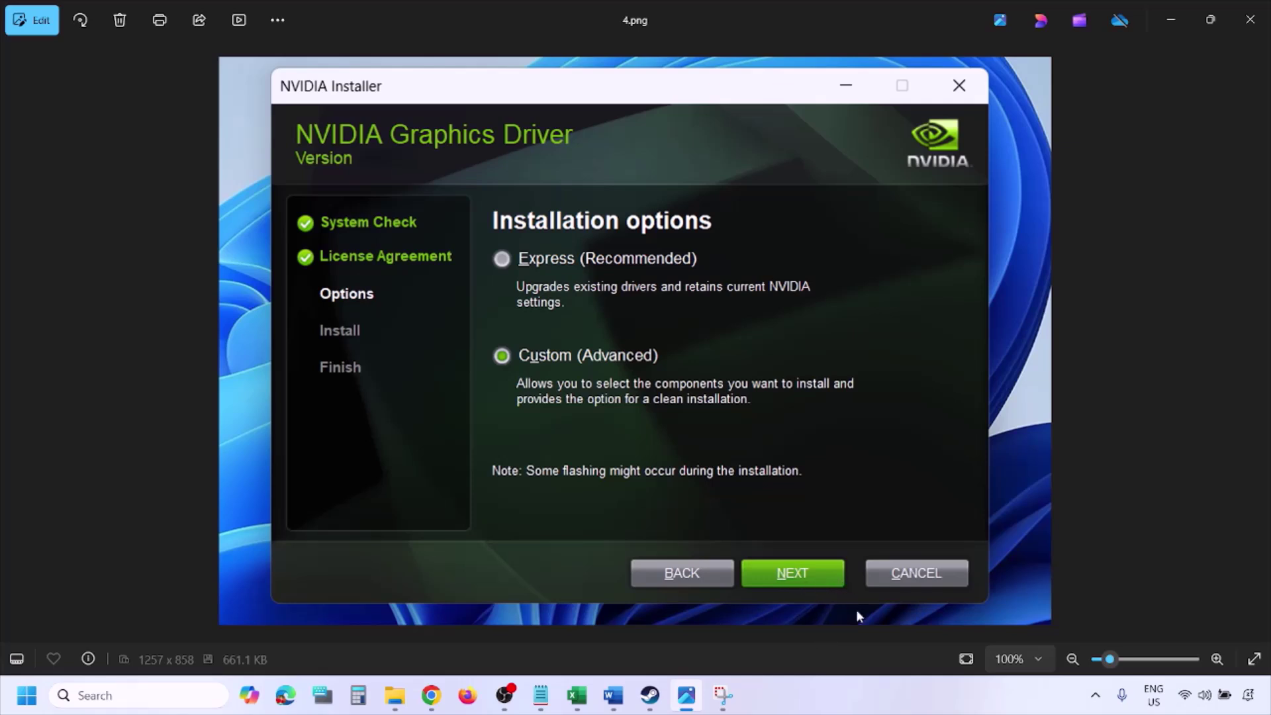
{"action": "key", "text": "Right"}
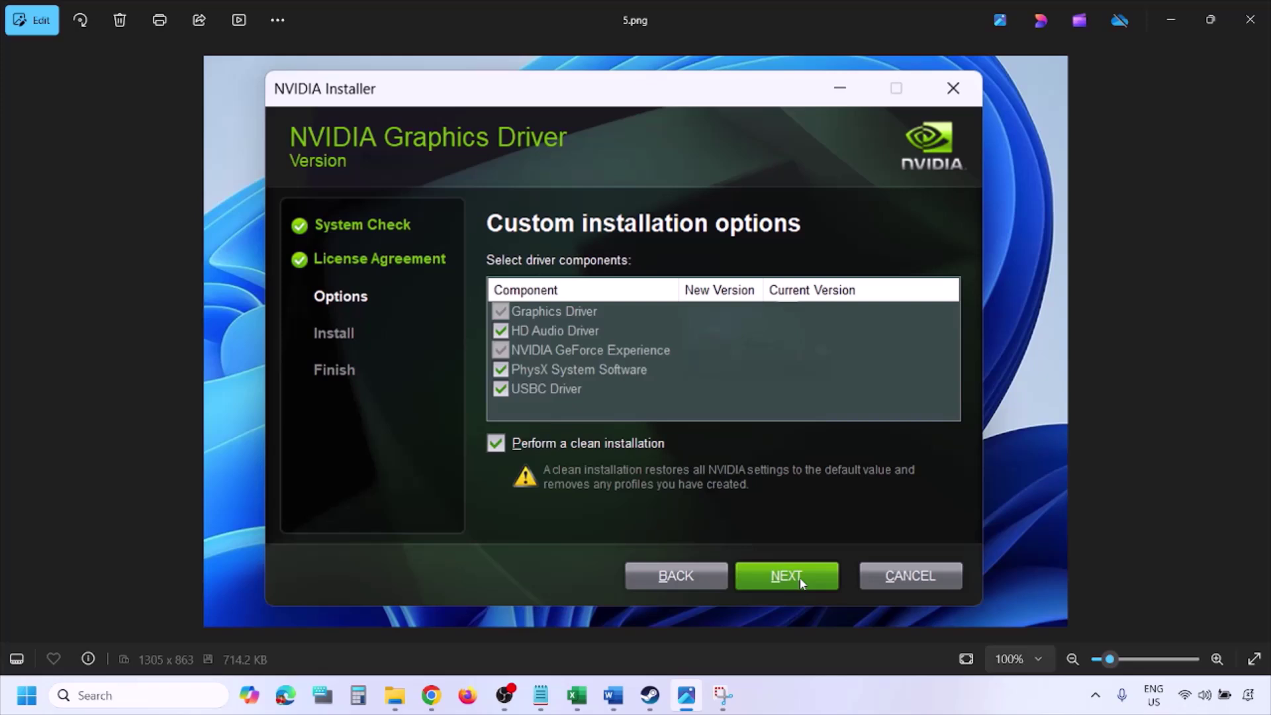
Step: Look up the Restart option among the Windows power options and dismiss them without restarting
{"action": "left_click", "coordinate": [27, 695]}
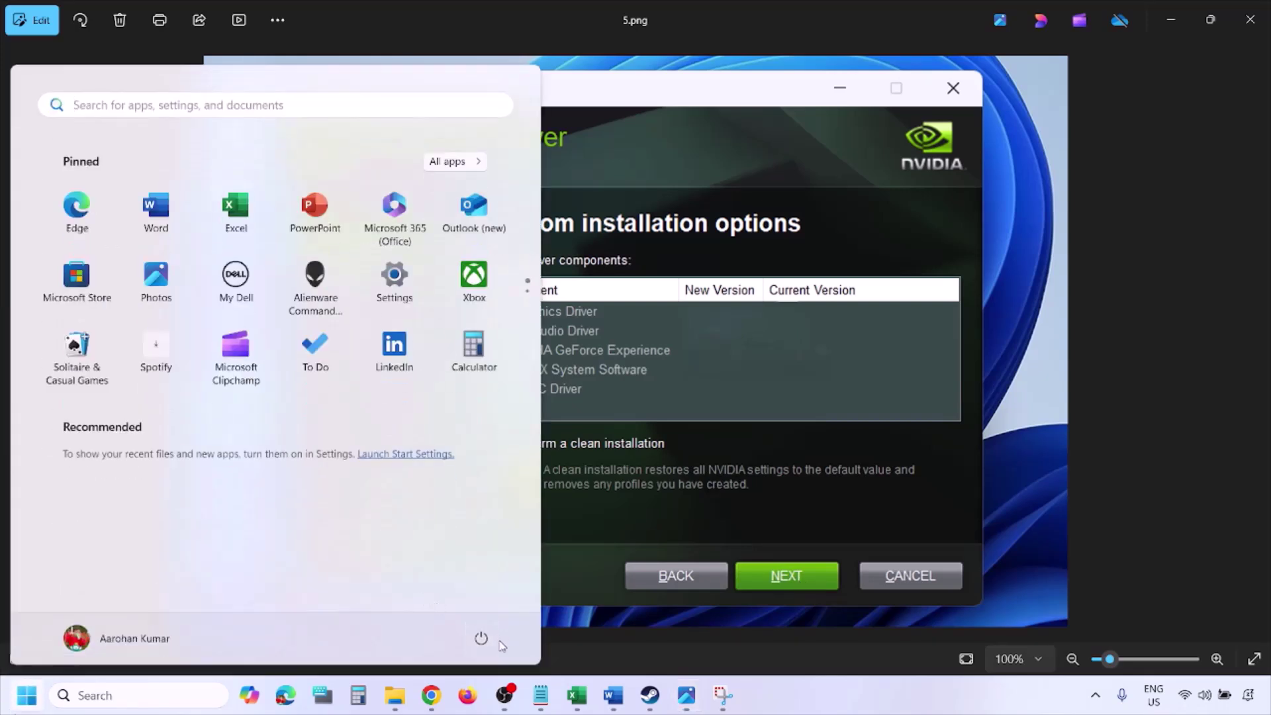
{"action": "left_click", "coordinate": [484, 640]}
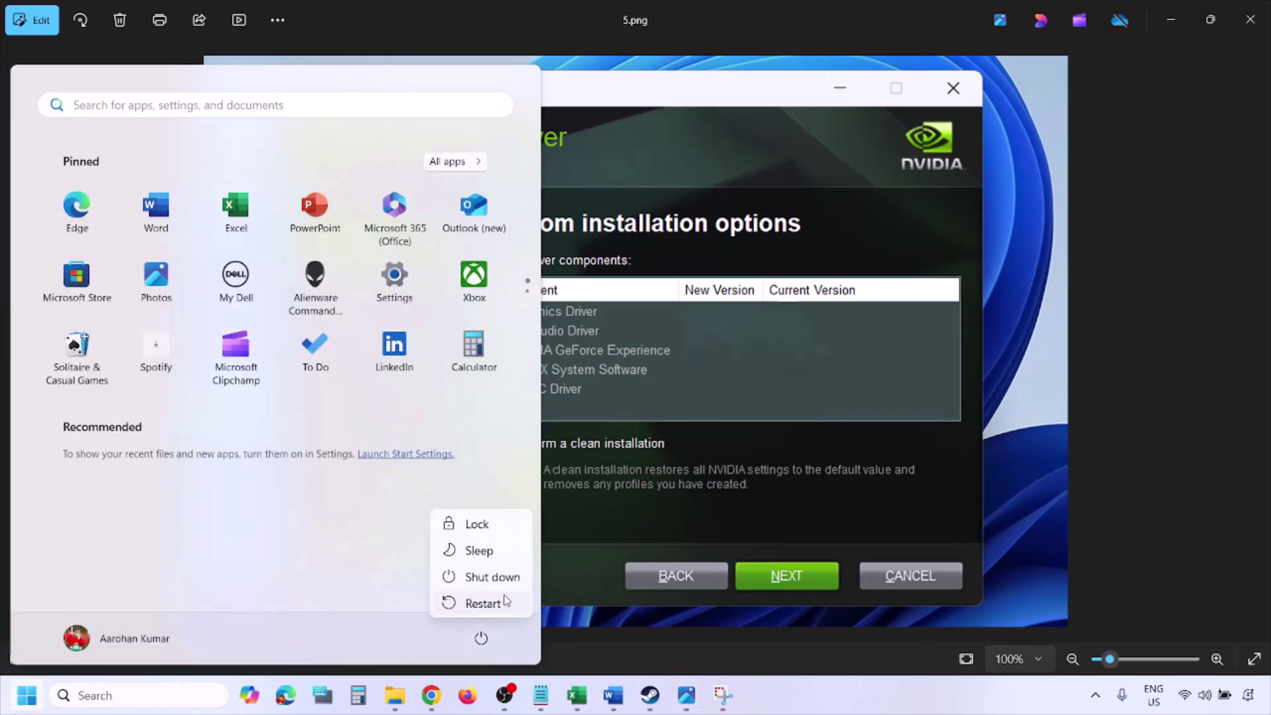
{"action": "left_click", "coordinate": [658, 624]}
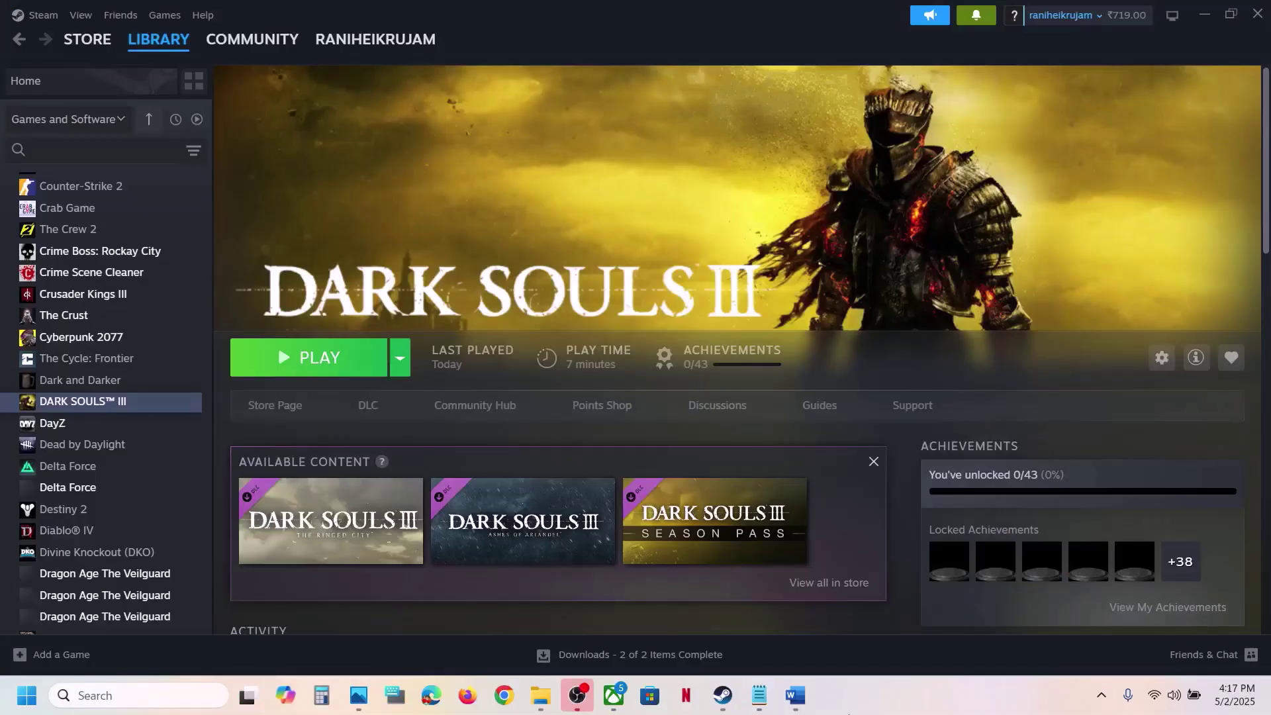
Step: Return to the Word document, read Step 7 about the dedicated graphics card, and copy the word "graphics"
{"action": "left_click", "coordinate": [795, 695]}
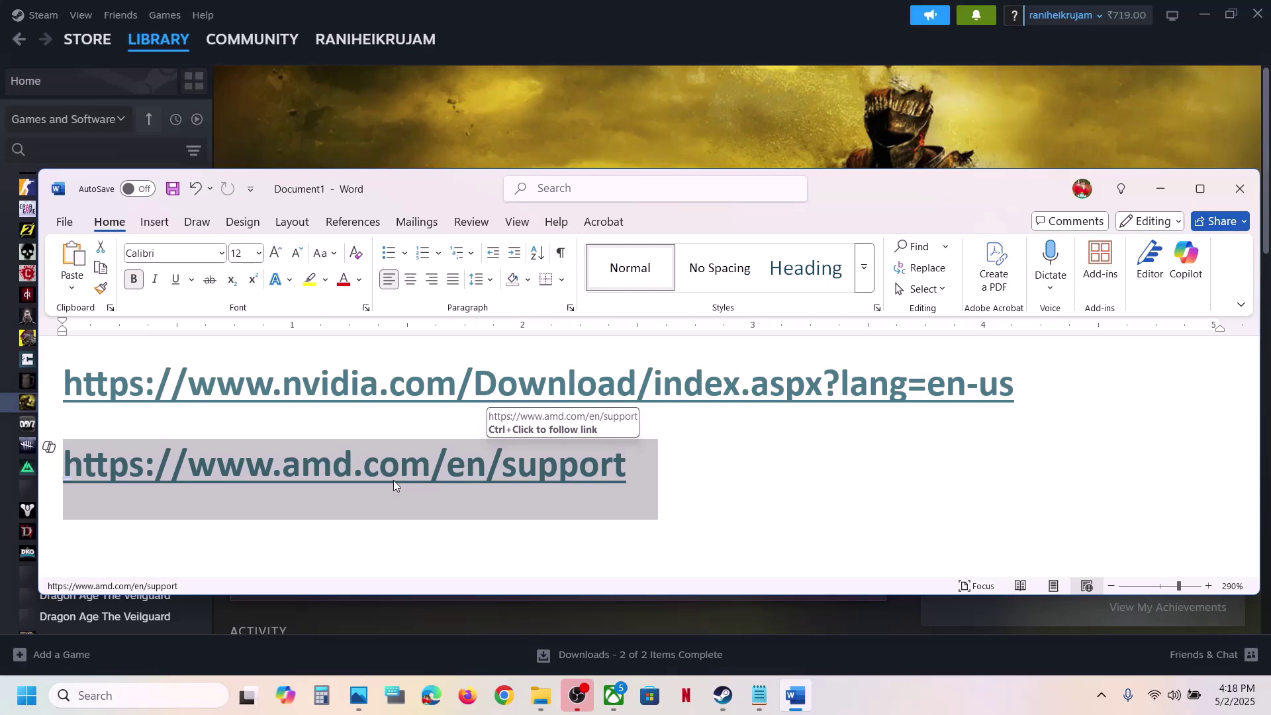
{"action": "scroll", "coordinate": [632, 470], "scroll_direction": "down", "scroll_amount": 3}
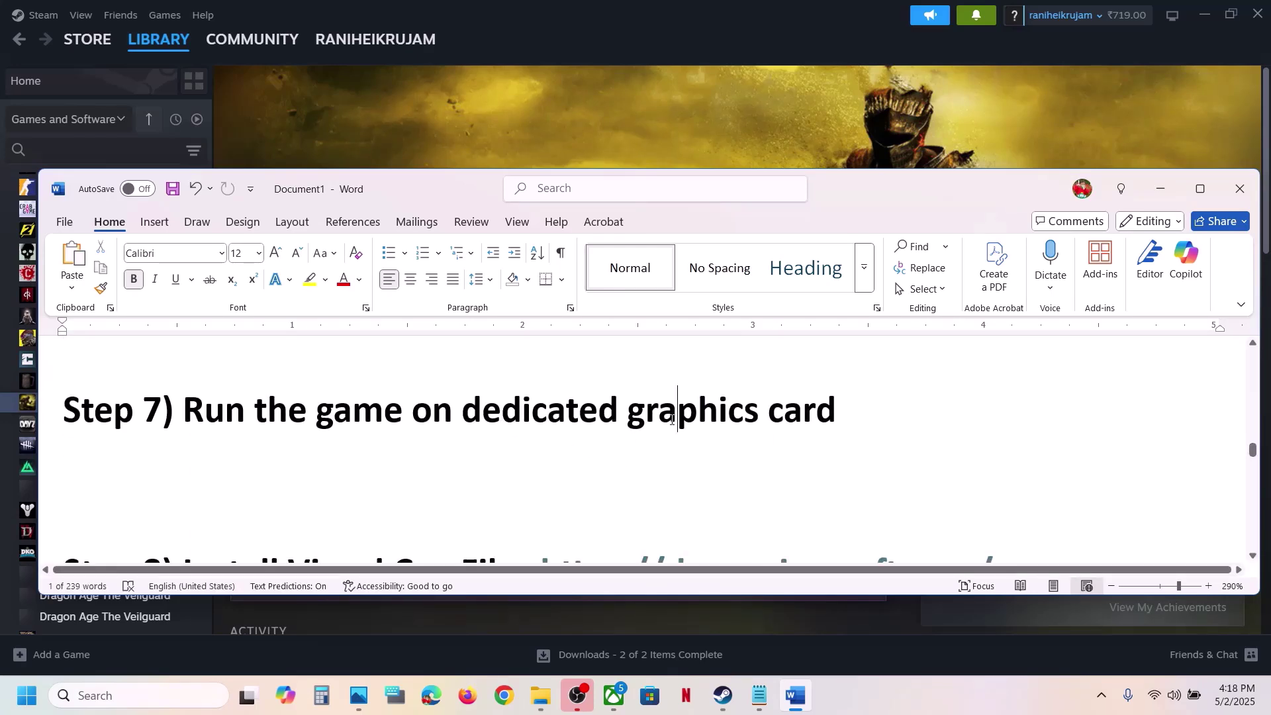
{"action": "double_click", "coordinate": [672, 420]}
{"action": "key", "text": "ctrl+c"}
Step: Search Windows for "graphics settings" and open the Graphics settings page
{"action": "left_click", "coordinate": [673, 103]}
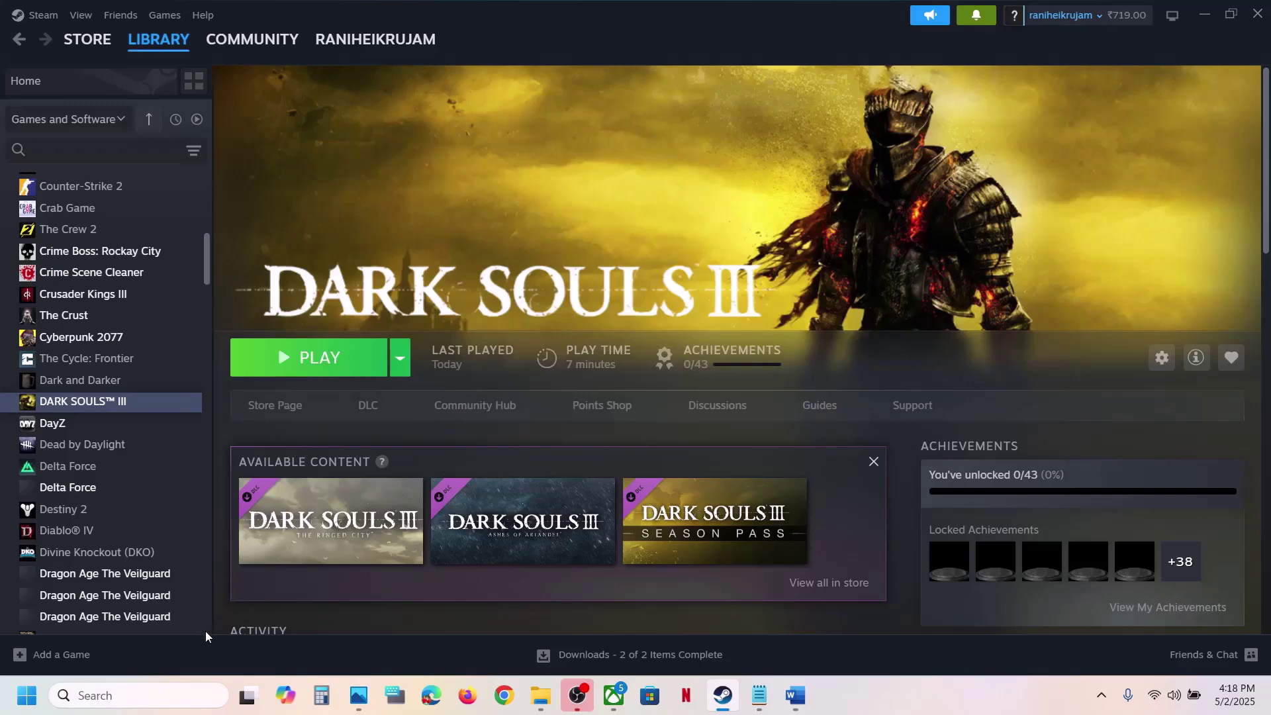
{"action": "left_click", "coordinate": [187, 694]}
{"action": "key", "text": "ctrl+v"}
{"action": "type", "text": "settings"}
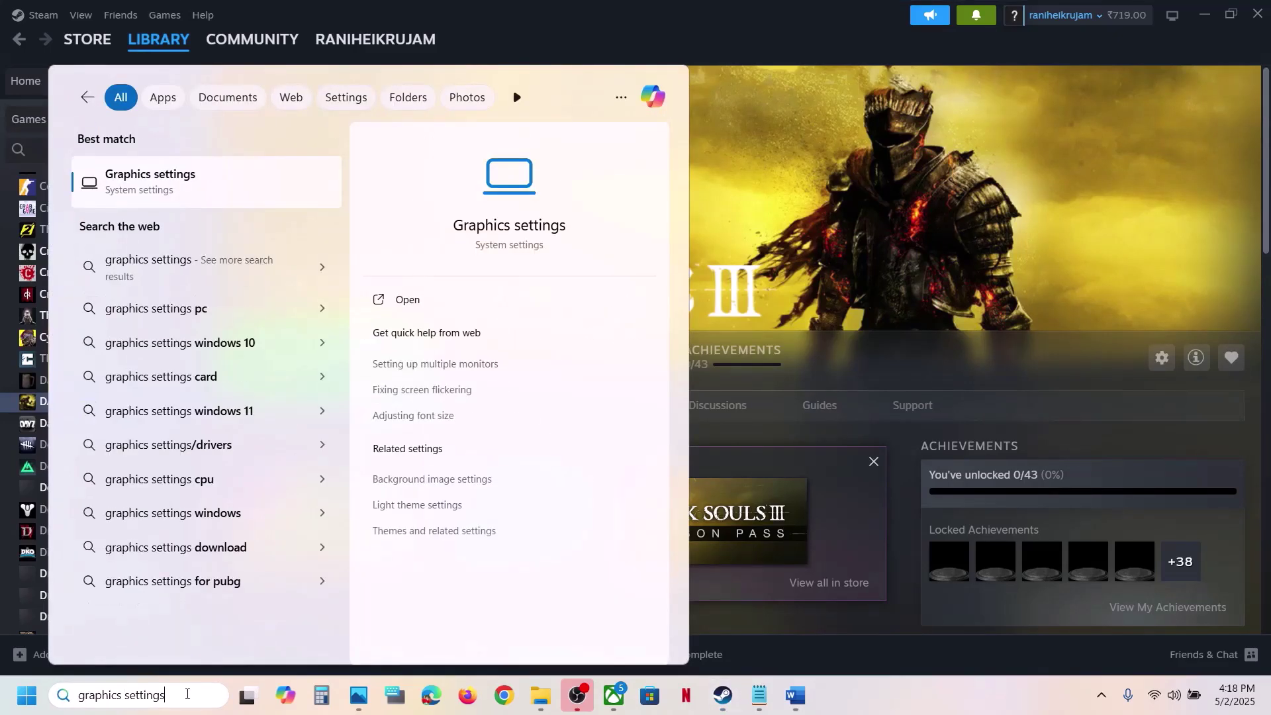
{"action": "left_click", "coordinate": [161, 180]}
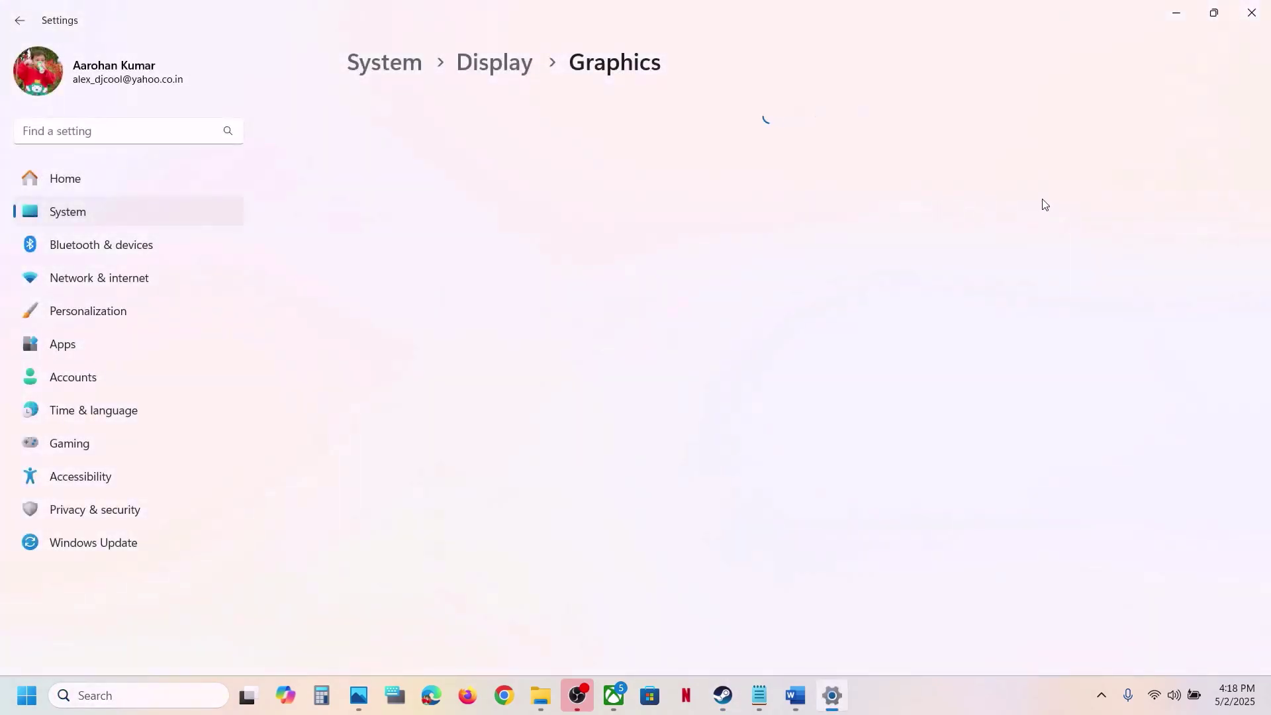
Step: Start adding a desktop app to the custom graphics settings and browse to C:\Program Files (x86)\Steam
{"action": "left_click", "coordinate": [940, 456]}
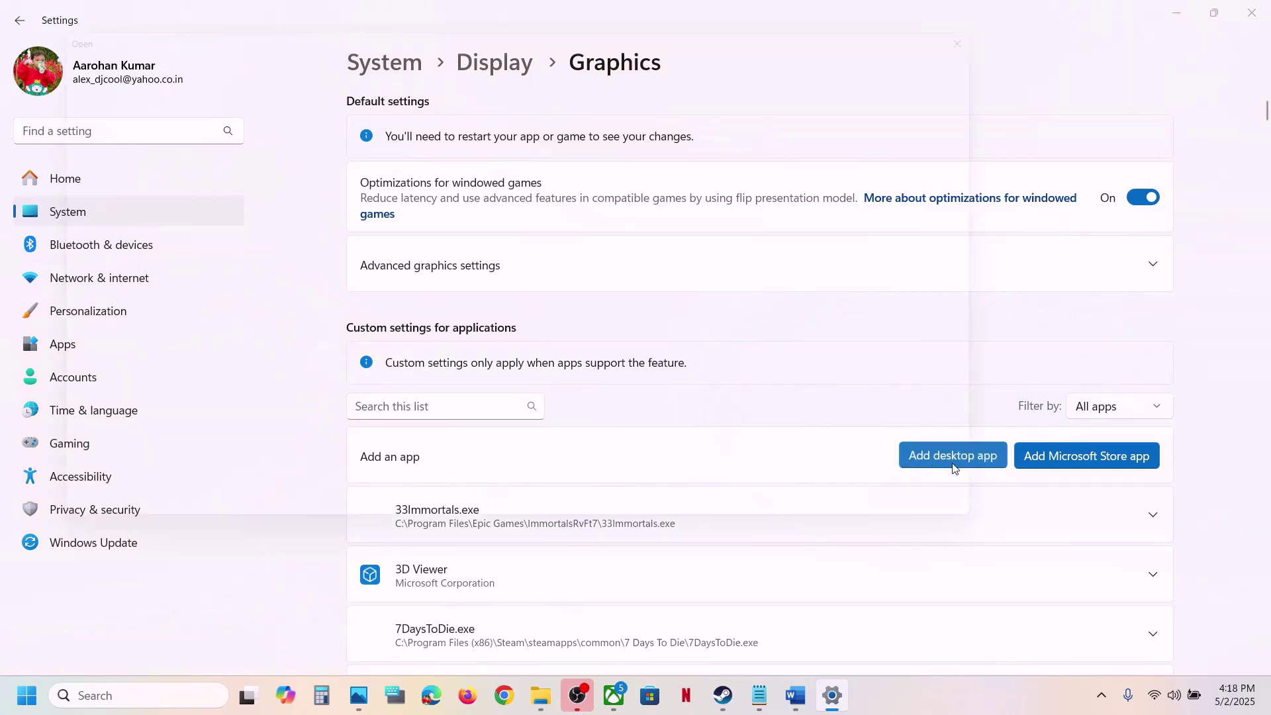
{"action": "left_click", "coordinate": [244, 141]}
{"action": "double_click", "coordinate": [244, 142]}
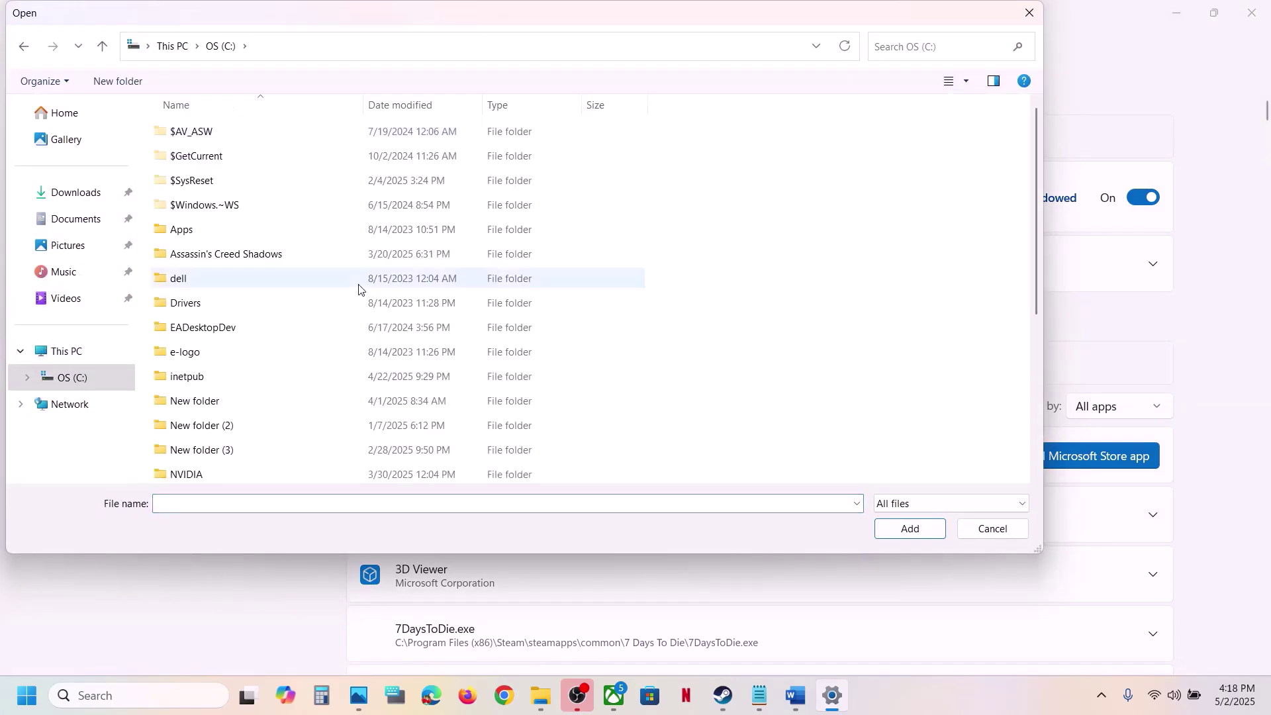
{"action": "scroll", "coordinate": [363, 290], "scroll_direction": "down", "scroll_amount": 3}
{"action": "double_click", "coordinate": [239, 301]}
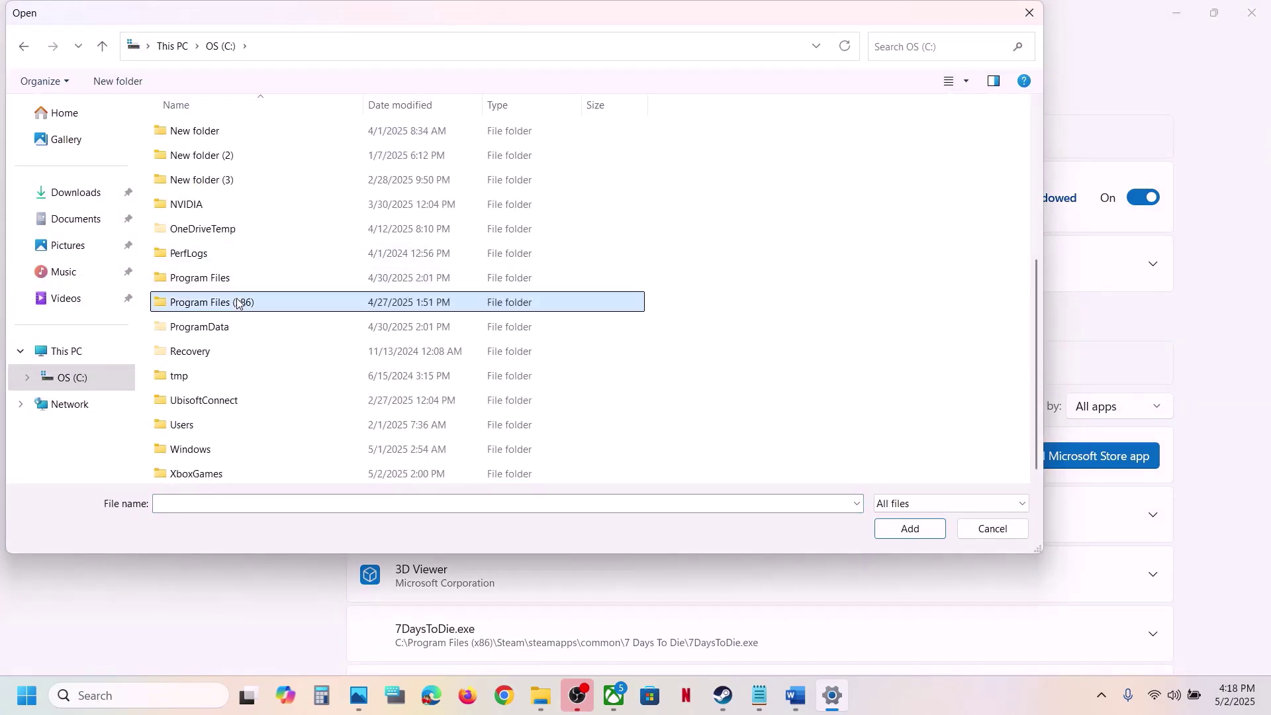
{"action": "left_click", "coordinate": [213, 278]}
{"action": "key", "text": "s"}
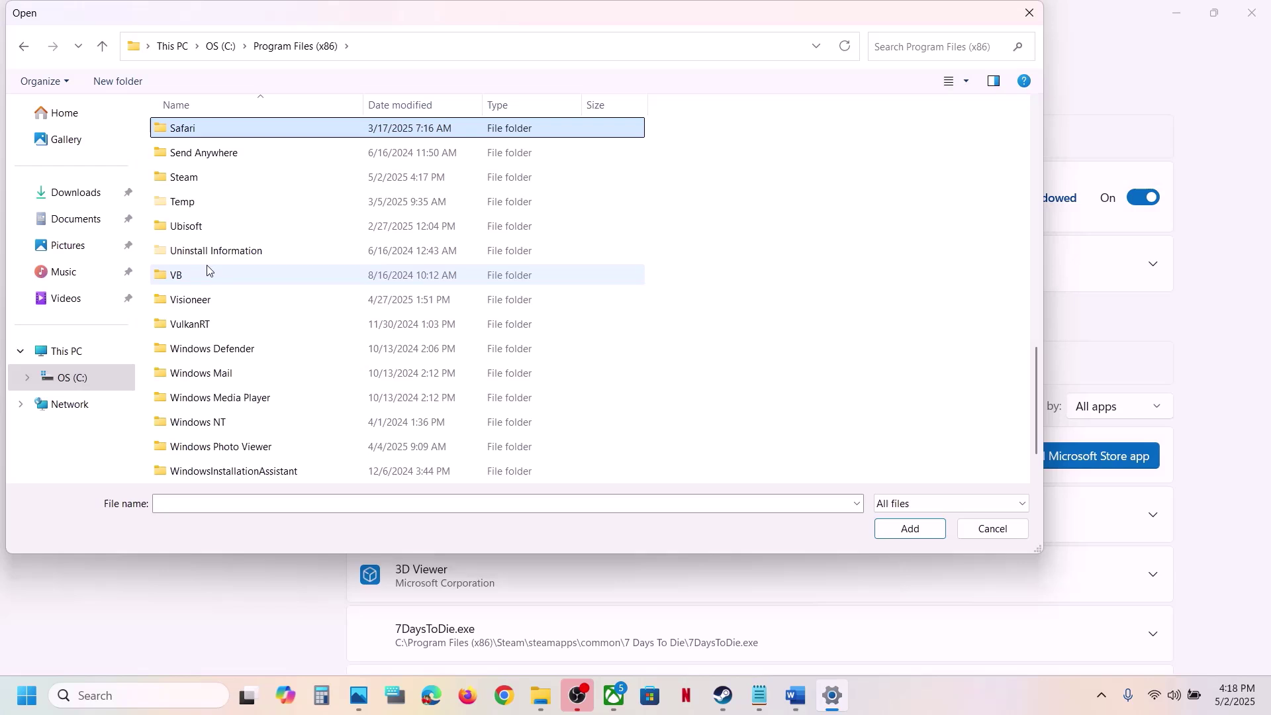
{"action": "double_click", "coordinate": [187, 177]}
Step: Add the DarkSoulsIII application from steamapps\common\DARK SOULS III\Game to the custom graphics settings list
{"action": "key", "text": "s"}
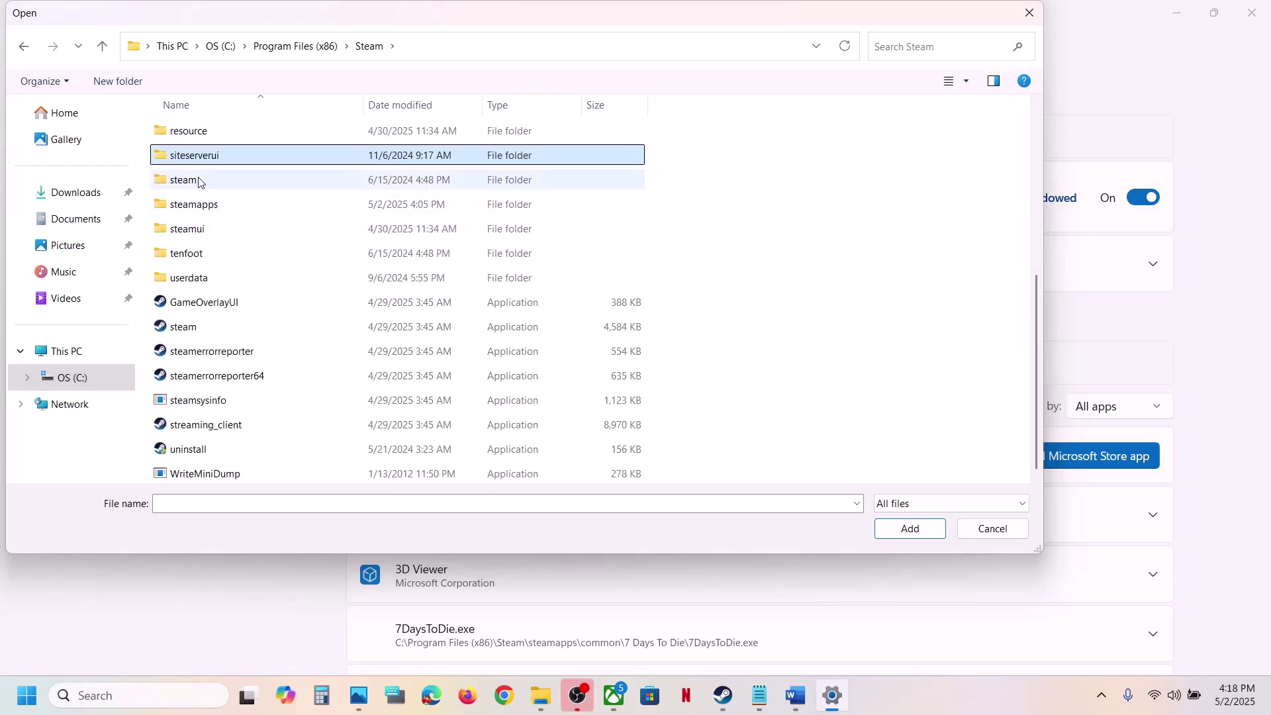
{"action": "double_click", "coordinate": [188, 204]}
{"action": "double_click", "coordinate": [201, 141]}
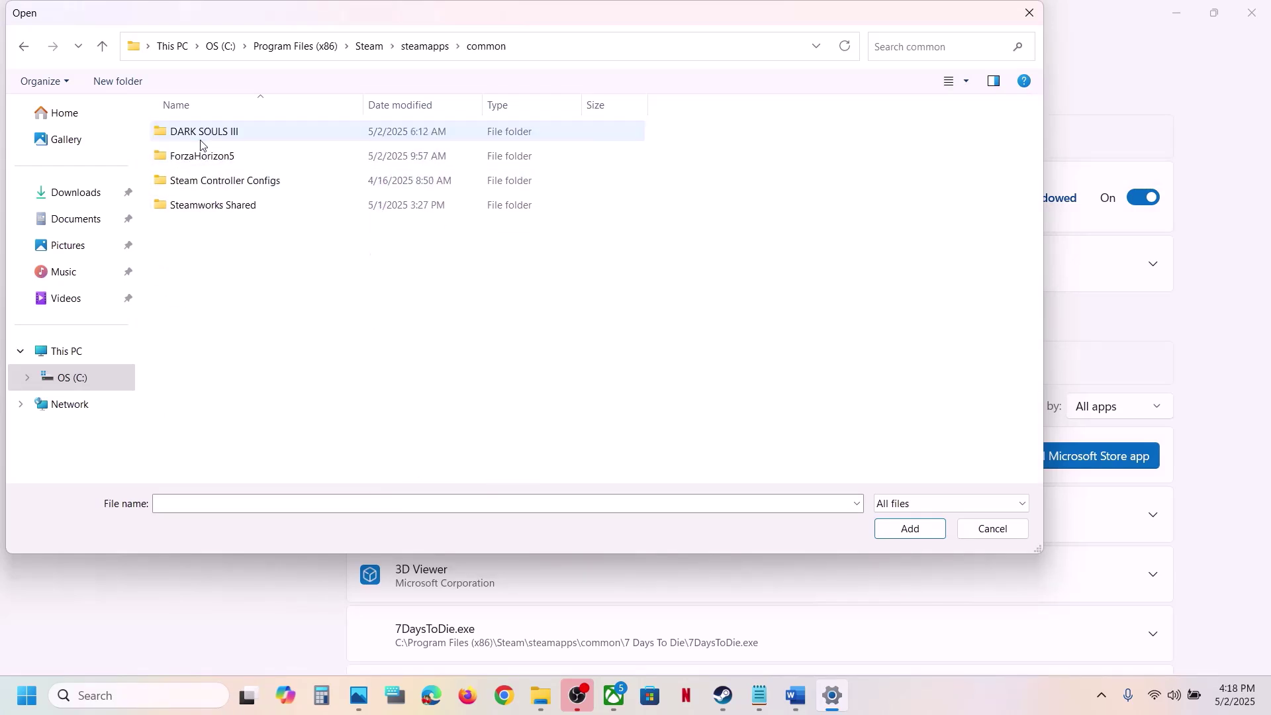
{"action": "double_click", "coordinate": [218, 135]}
{"action": "double_click", "coordinate": [224, 135]}
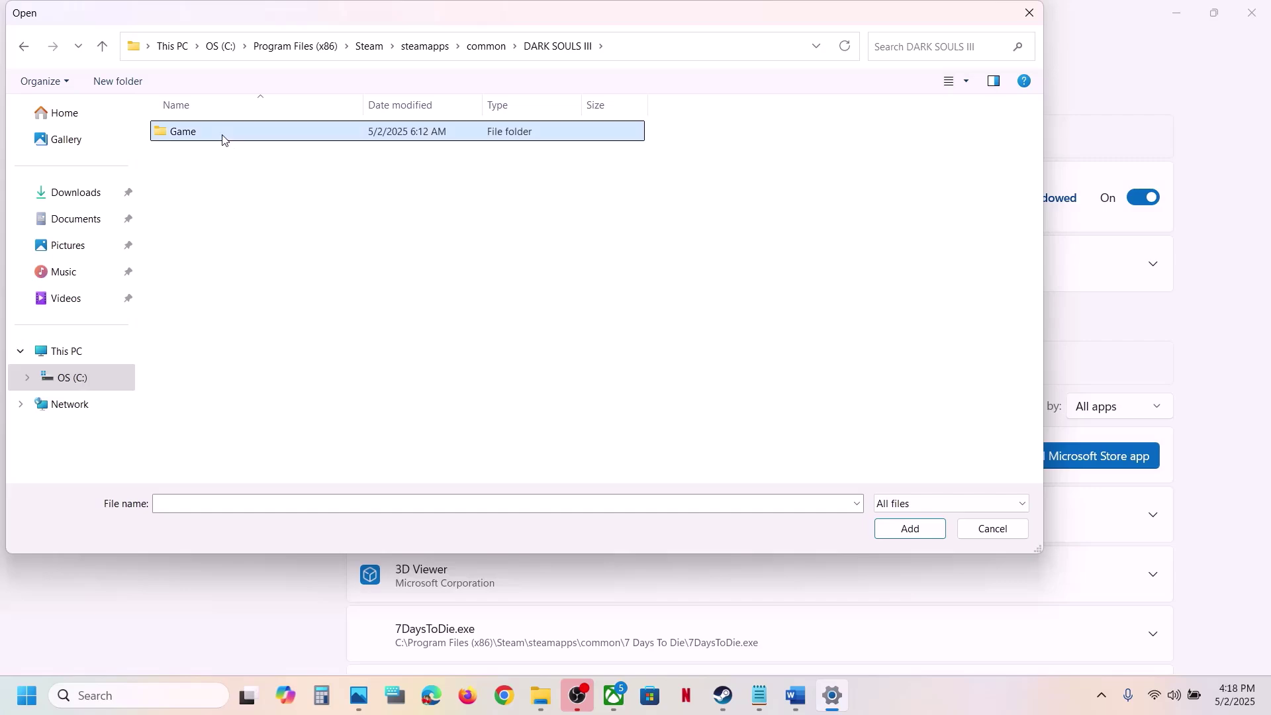
{"action": "left_click", "coordinate": [209, 180]}
{"action": "left_click", "coordinate": [903, 532]}
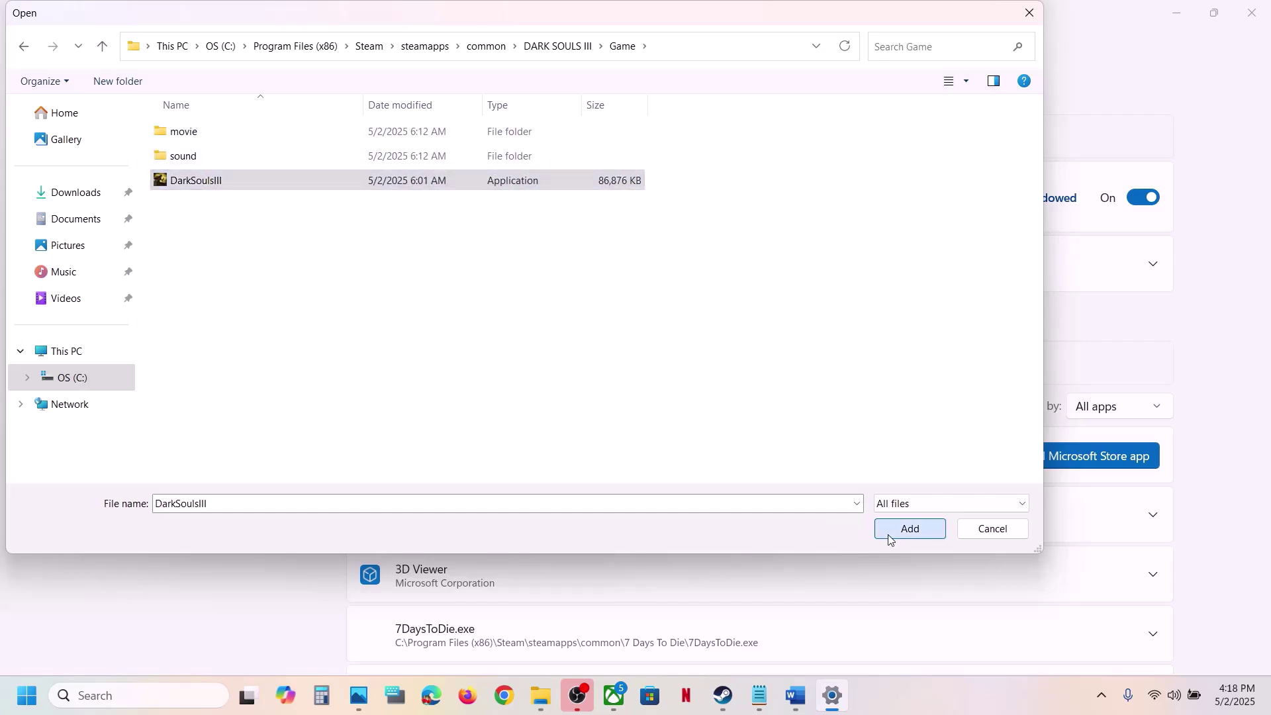
Step: Set the GPU preference of DARK SOULS III to High Performance (NVIDIA GeForce RTX 3050 Laptop GPU) and close Settings
{"action": "scroll", "coordinate": [576, 510], "scroll_direction": "down", "scroll_amount": 8}
{"action": "scroll", "coordinate": [575, 509], "scroll_direction": "down", "scroll_amount": 20}
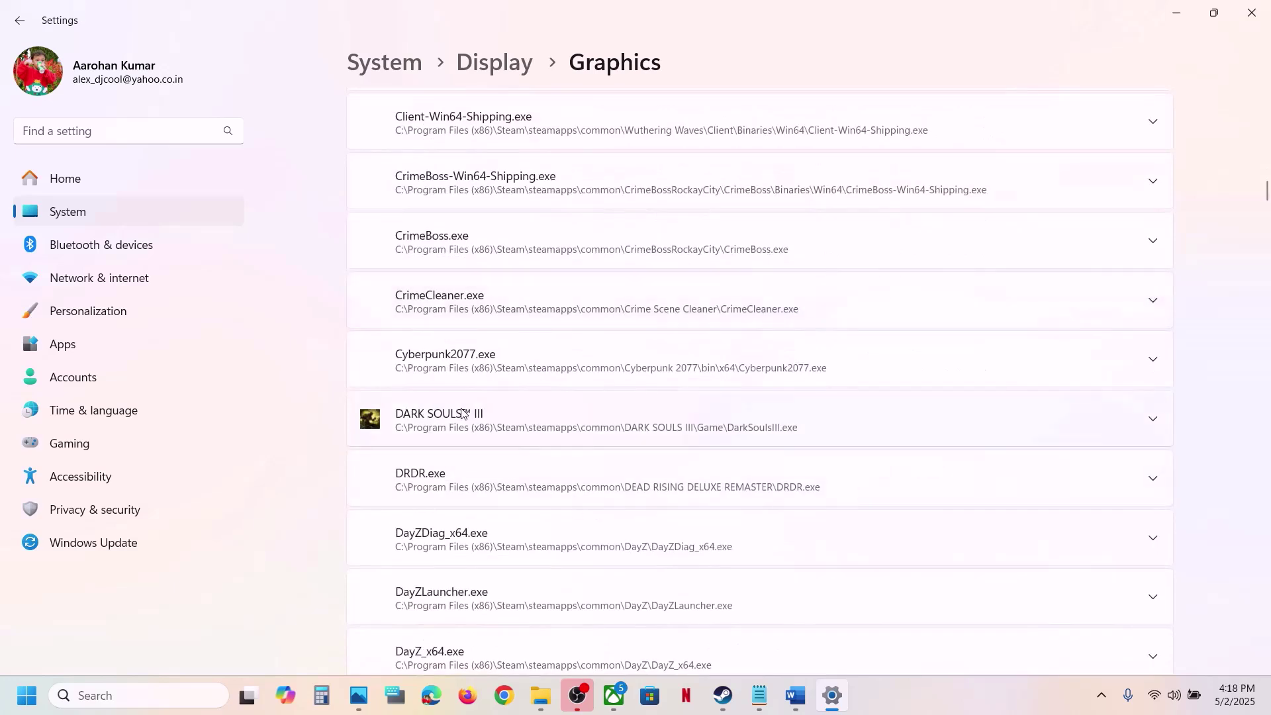
{"action": "left_click", "coordinate": [600, 433]}
{"action": "scroll", "coordinate": [683, 355], "scroll_direction": "down", "scroll_amount": 5}
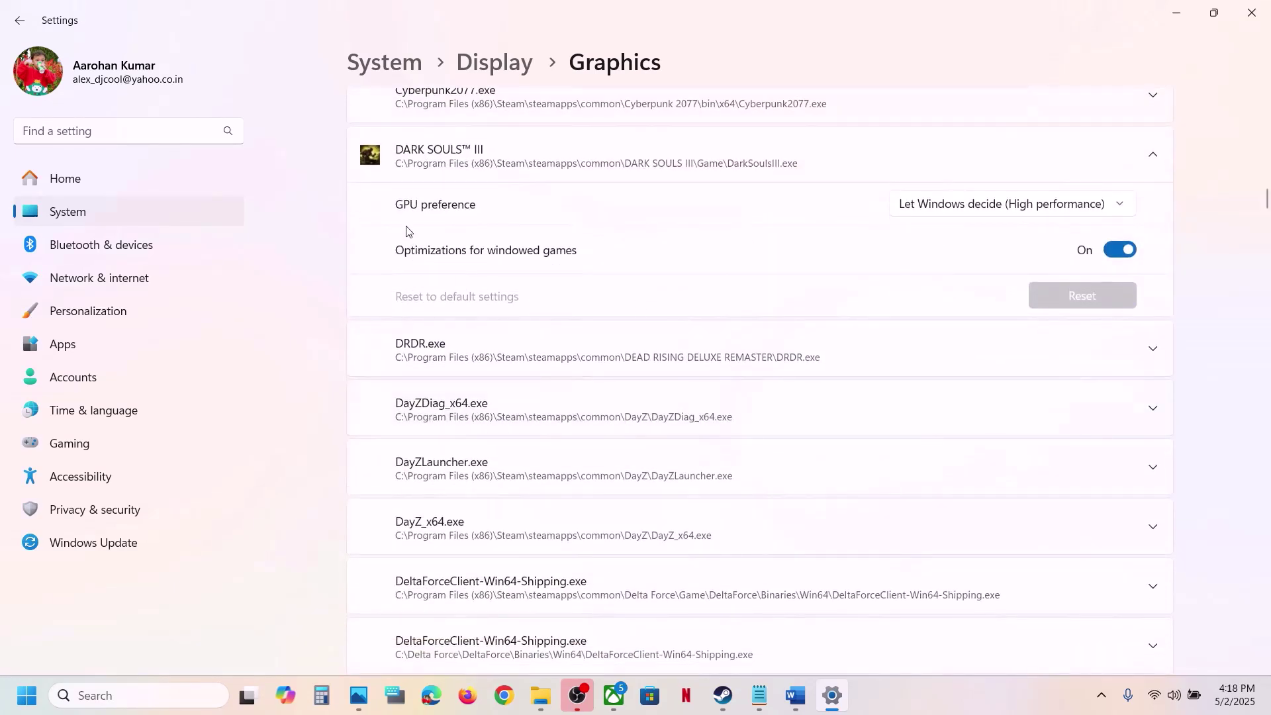
{"action": "left_click", "coordinate": [1010, 212]}
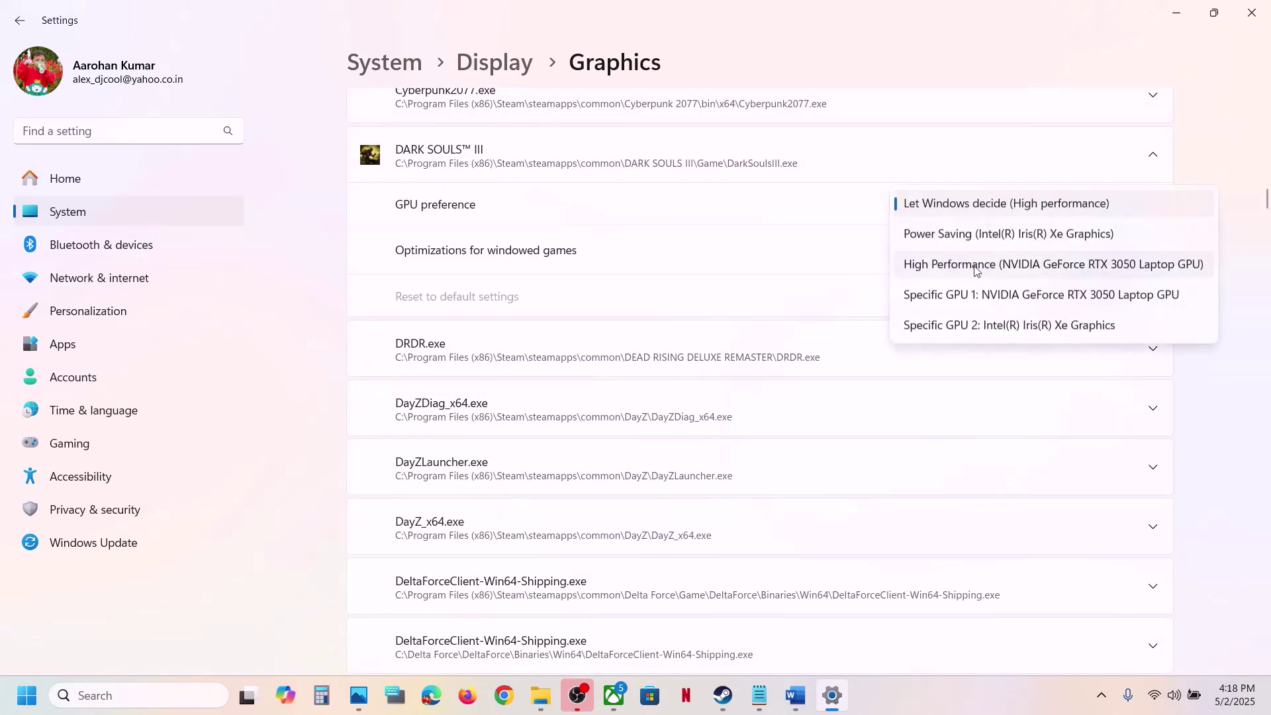
{"action": "left_click", "coordinate": [1055, 266]}
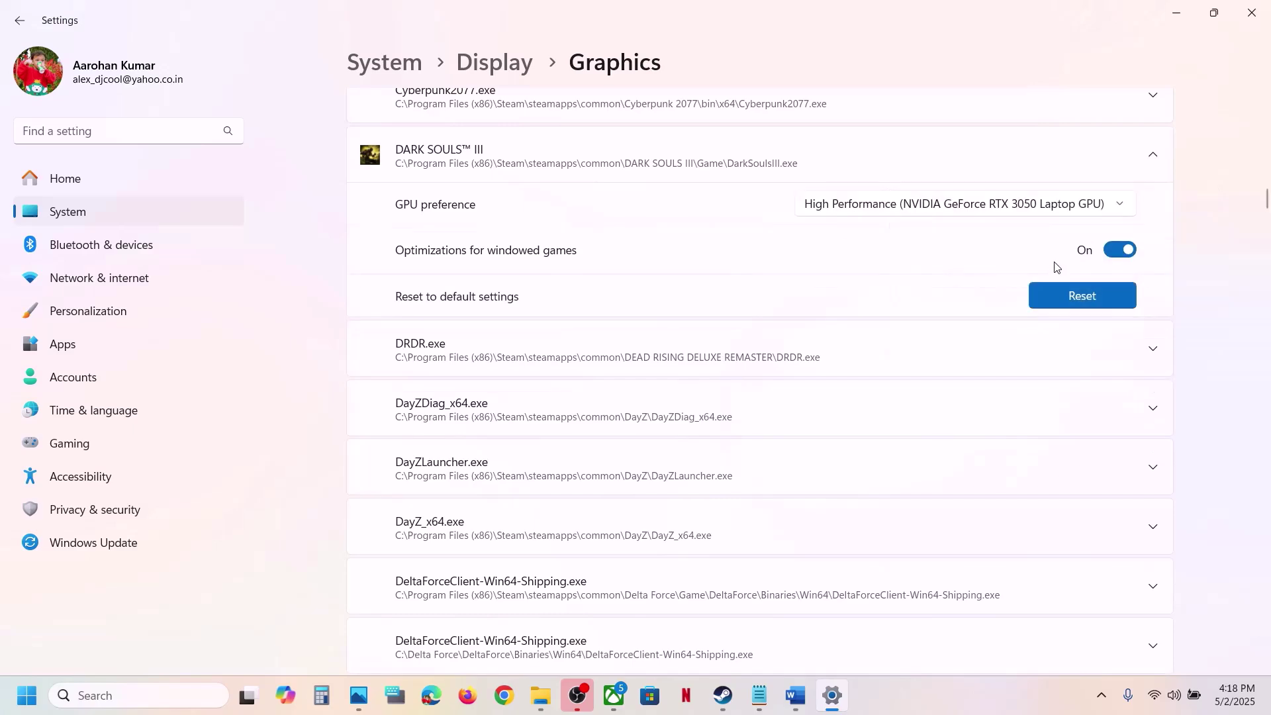
{"action": "left_click", "coordinate": [1262, 17]}
Step: Return to the Word document and copy the Visual C++ download link from Step 8
{"action": "left_click", "coordinate": [795, 695]}
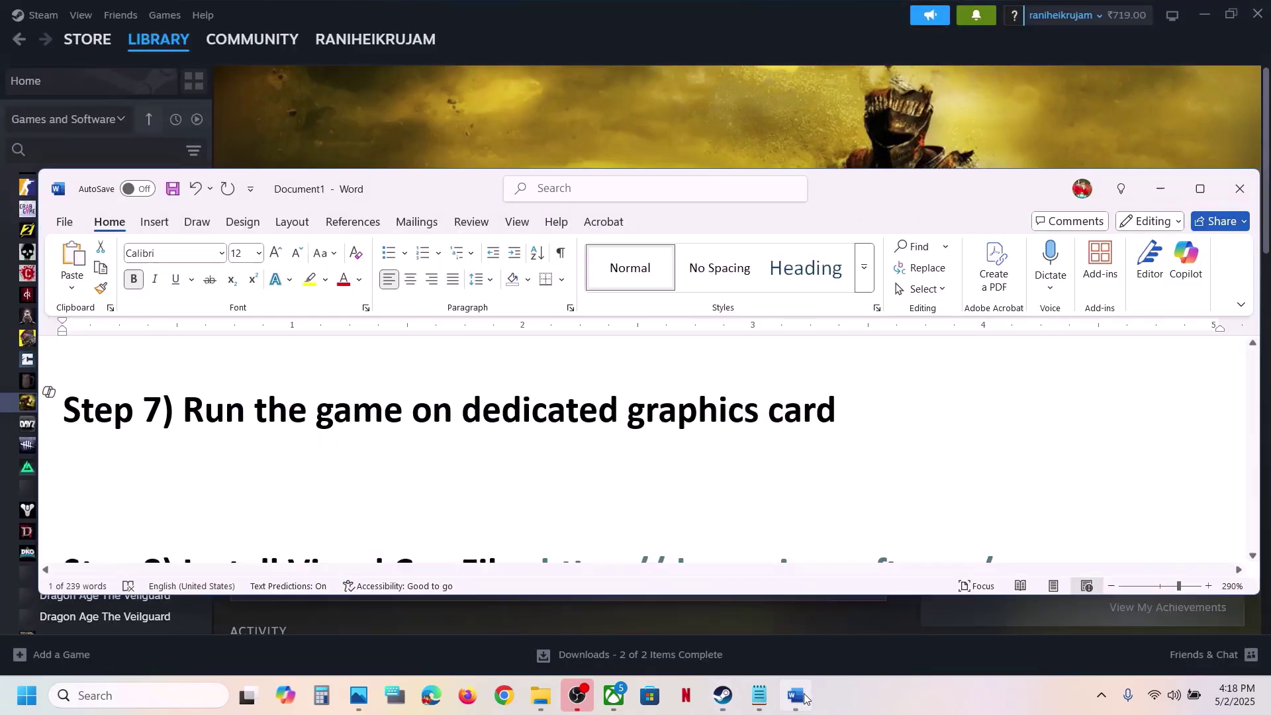
{"action": "scroll", "coordinate": [515, 430], "scroll_direction": "down", "scroll_amount": 3}
{"action": "scroll", "coordinate": [515, 431], "scroll_direction": "up", "scroll_amount": 1}
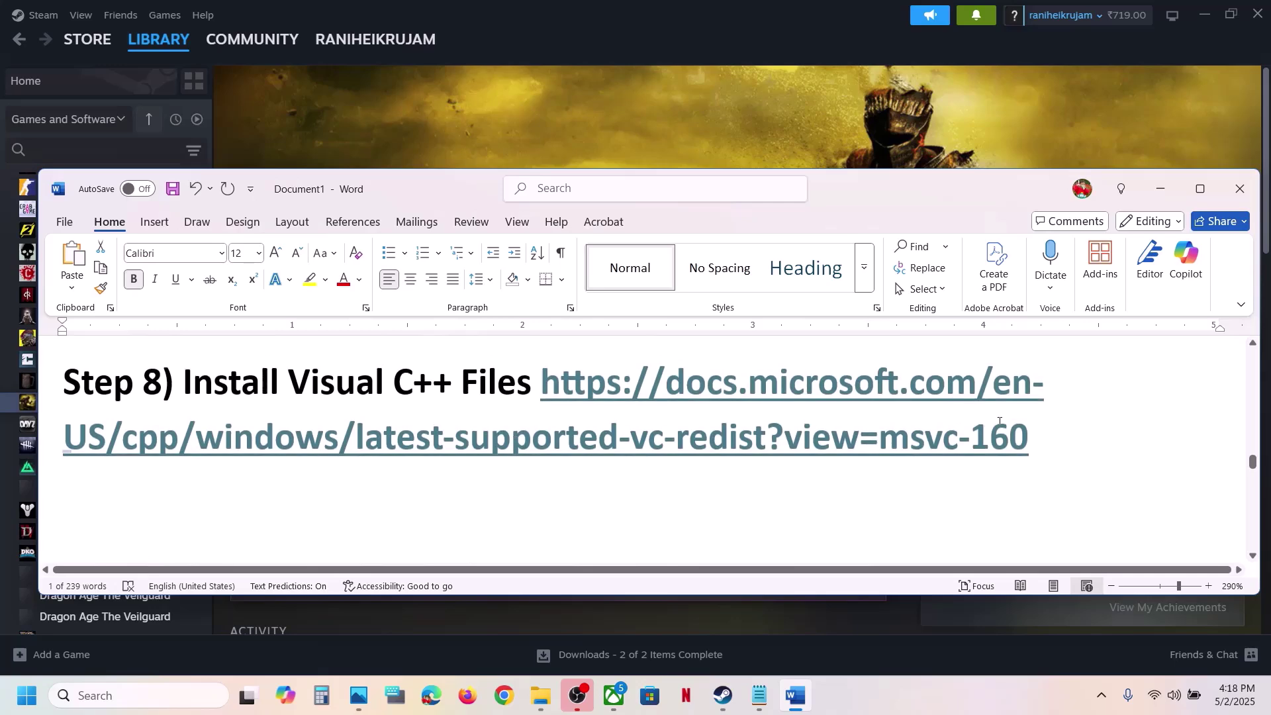
{"action": "left_click_drag", "start_coordinate": [1032, 437], "coordinate": [540, 396]}
{"action": "key", "text": "ctrl+c"}
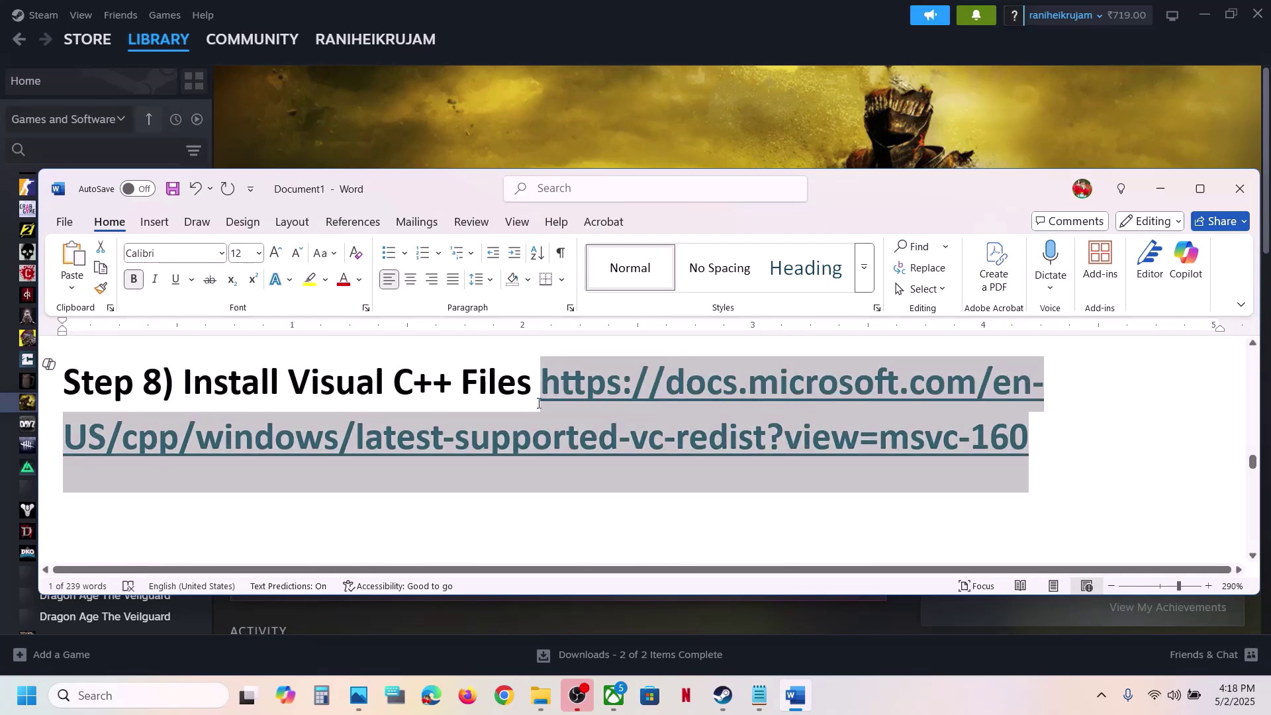
Step: Open the copied link in Chrome and find the Latest Microsoft Visual C++ Redistributable Version download table
{"action": "left_click", "coordinate": [769, 116]}
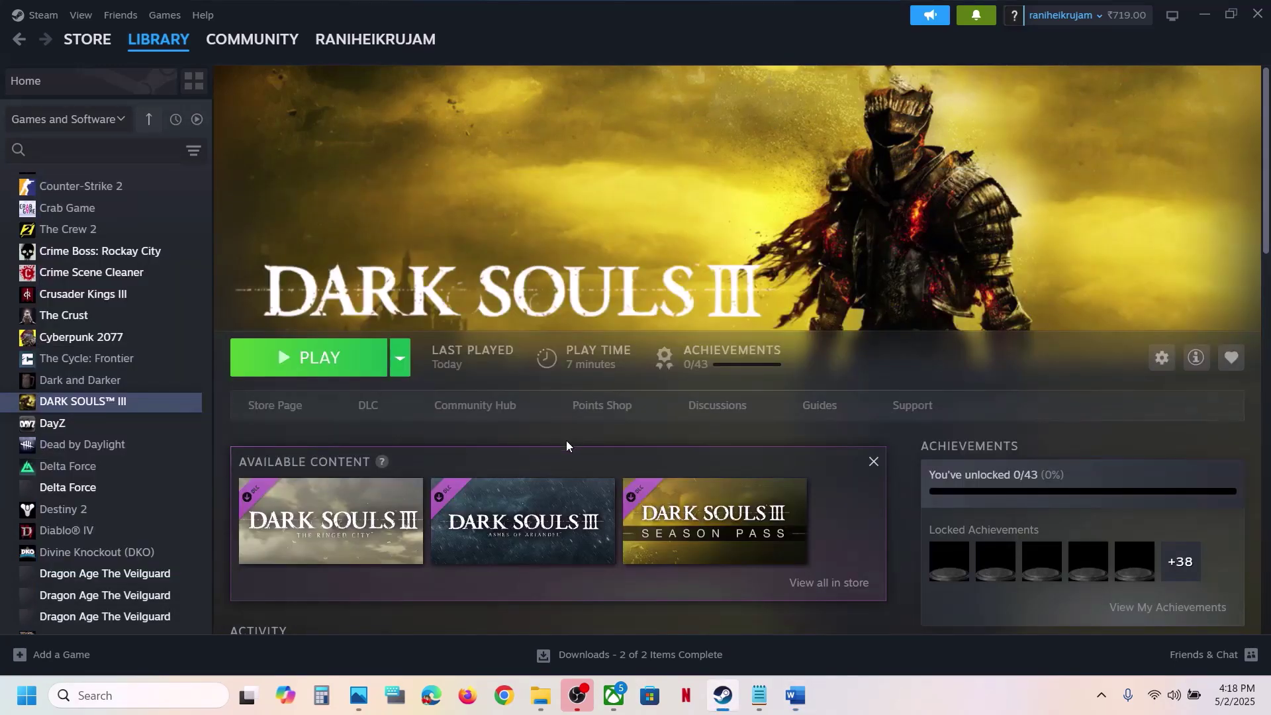
{"action": "left_click", "coordinate": [504, 695]}
{"action": "key", "text": "ctrl+v"}
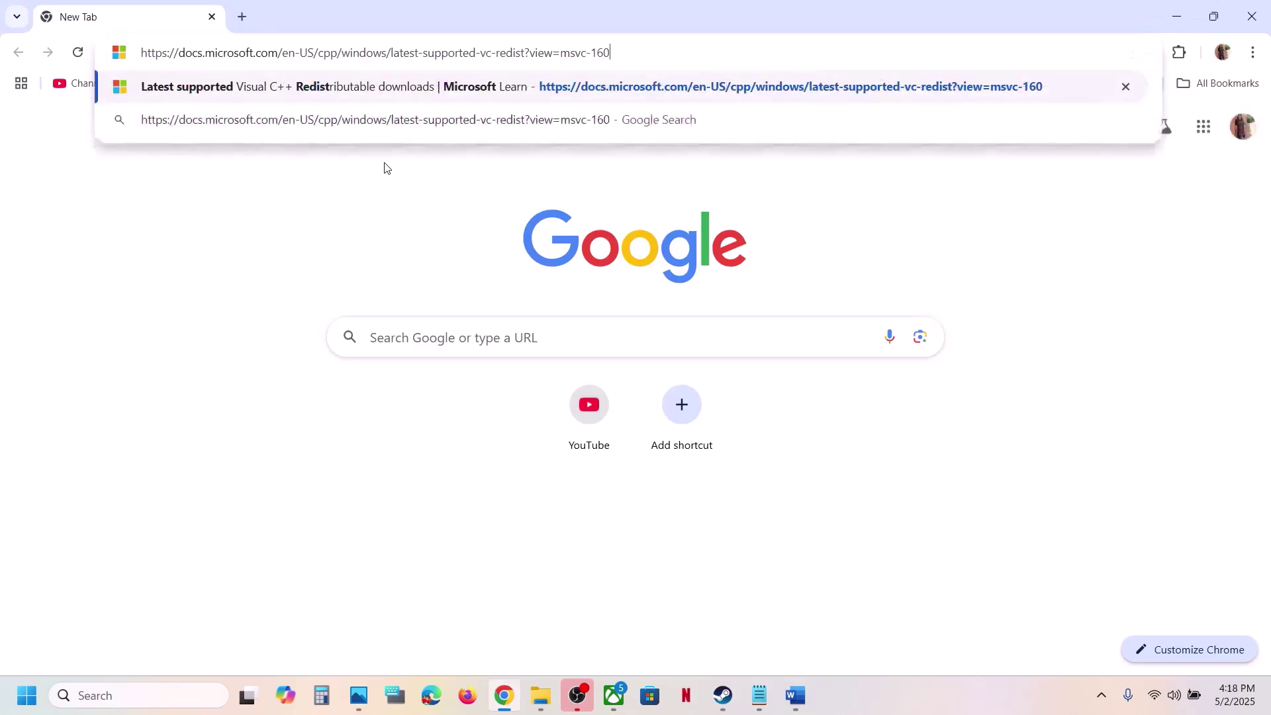
{"action": "key", "text": "Return"}
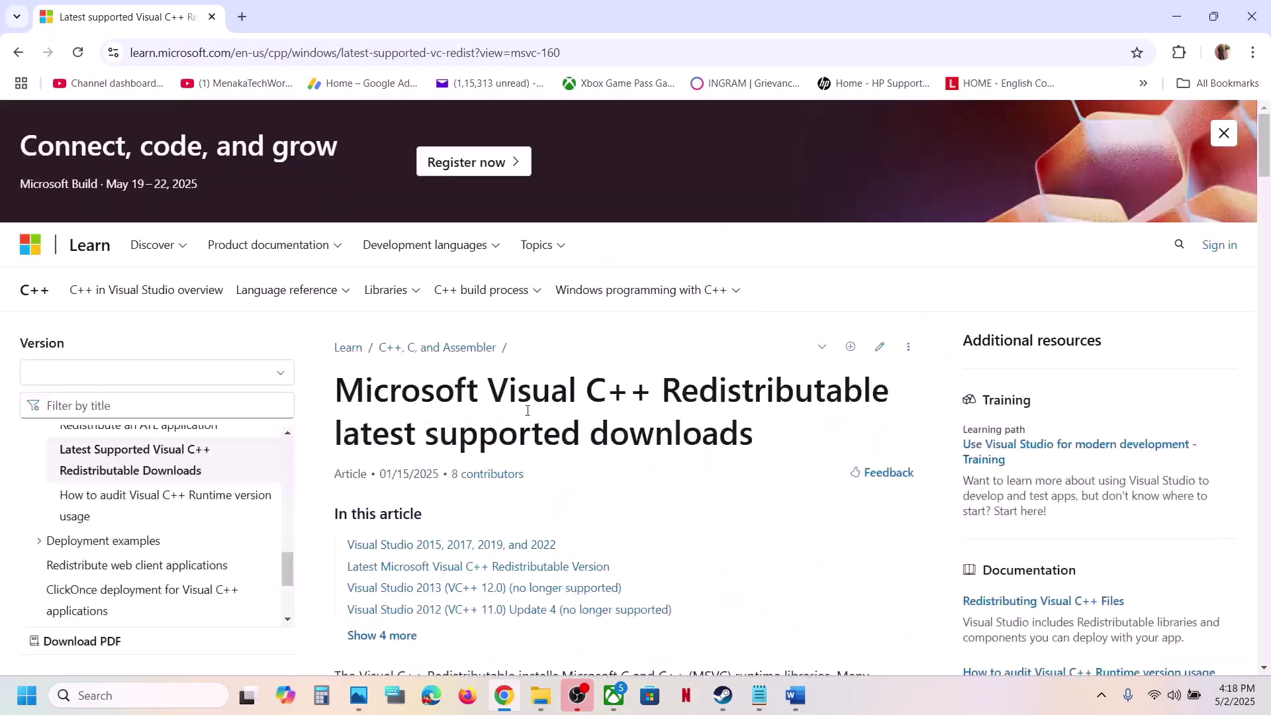
{"action": "scroll", "coordinate": [528, 411], "scroll_direction": "down", "scroll_amount": 9}
{"action": "left_click_drag", "start_coordinate": [387, 327], "coordinate": [809, 331]}
{"action": "scroll", "coordinate": [809, 333], "scroll_direction": "down", "scroll_amount": 8}
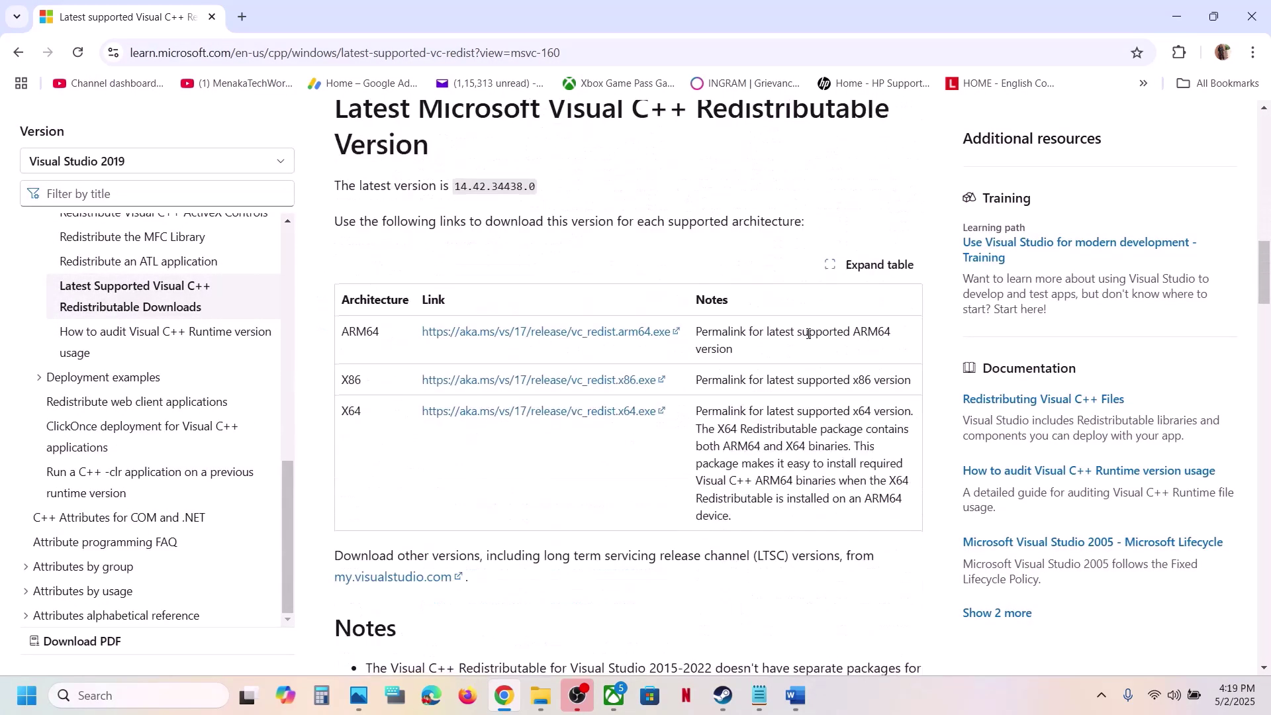
Step: Download the X86 Visual C++ Redistributable, run its installer and start the repair
{"action": "double_click", "coordinate": [341, 388]}
{"action": "double_click", "coordinate": [351, 411]}
{"action": "double_click", "coordinate": [349, 381]}
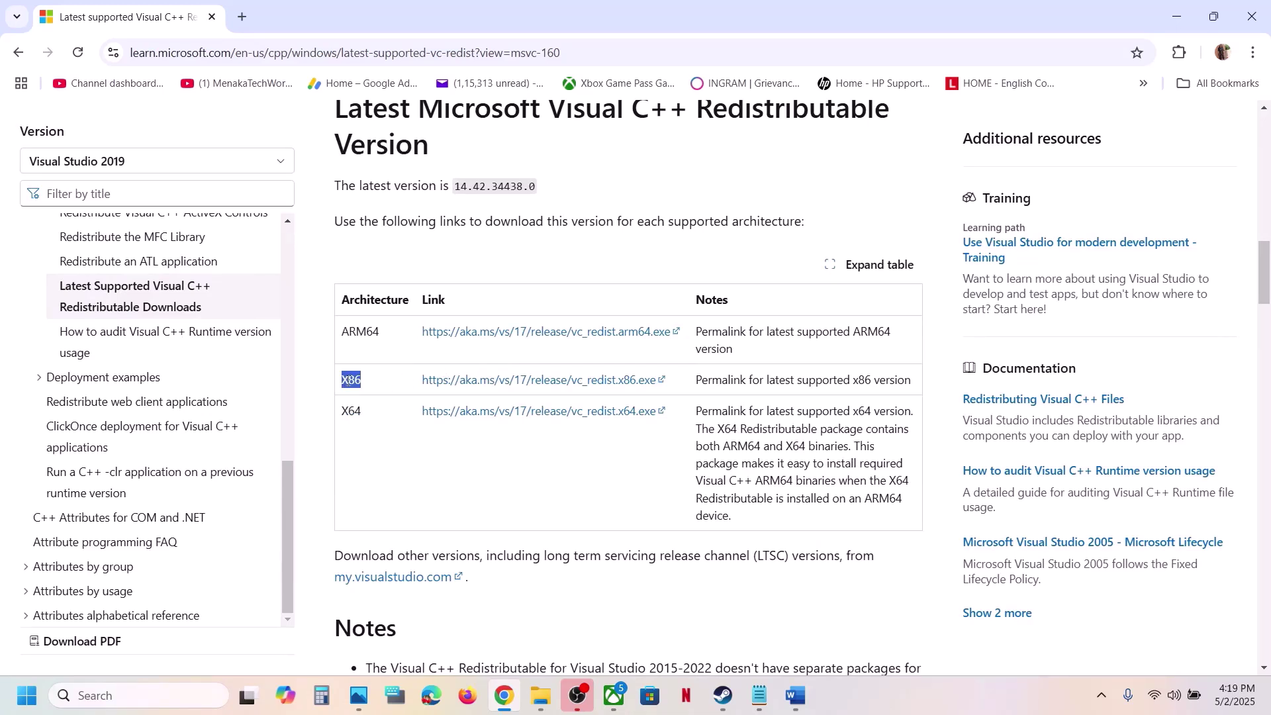
{"action": "left_click", "coordinate": [514, 380]}
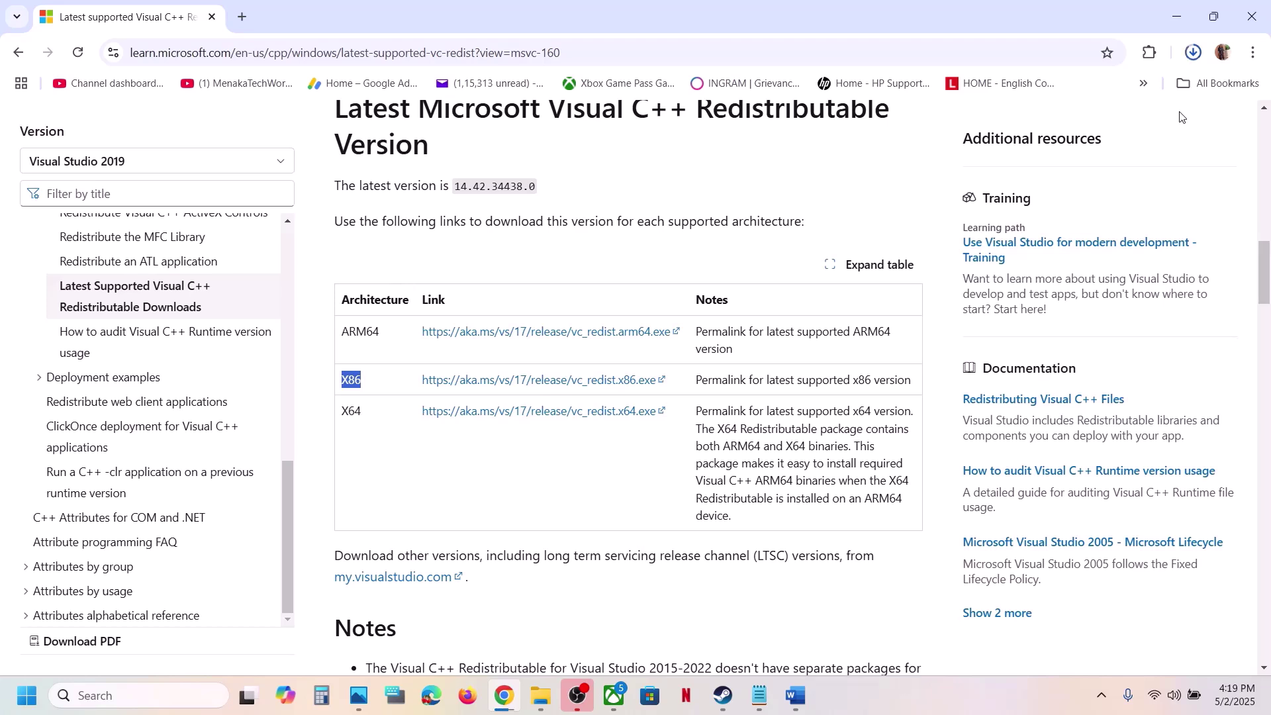
{"action": "left_click", "coordinate": [1194, 52]}
{"action": "left_click", "coordinate": [1066, 98]}
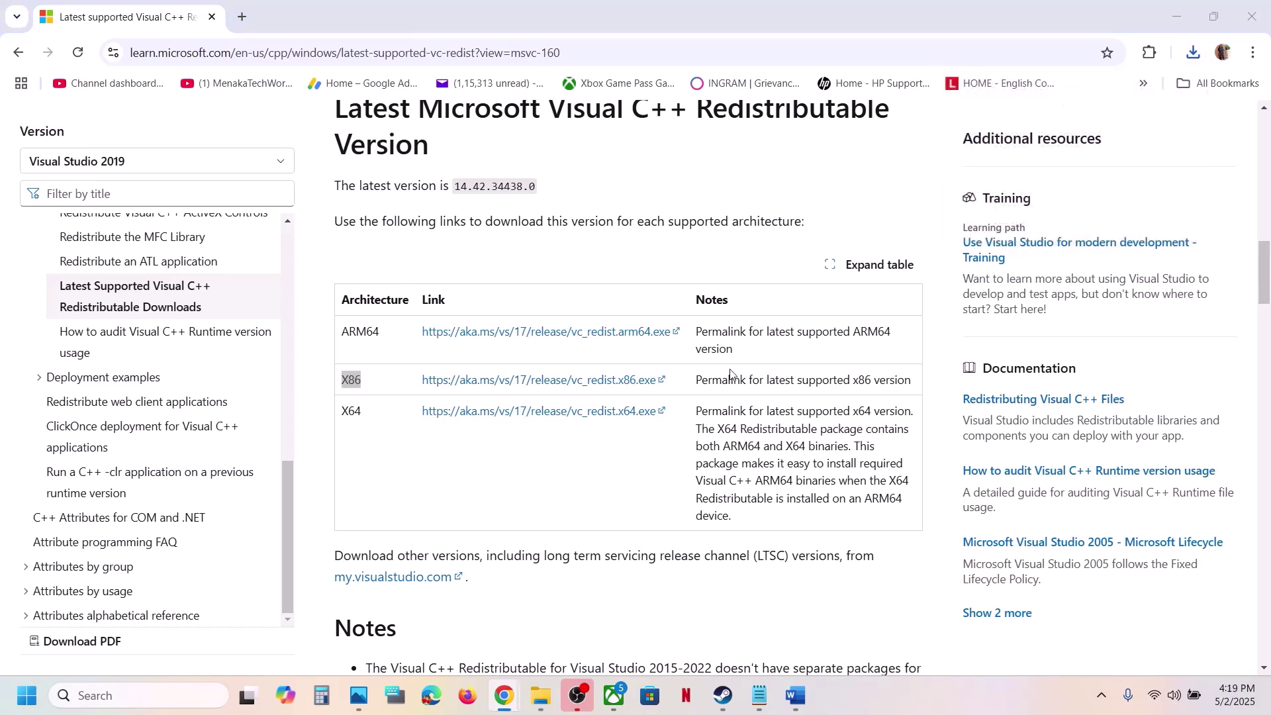
{"action": "left_click", "coordinate": [655, 438]}
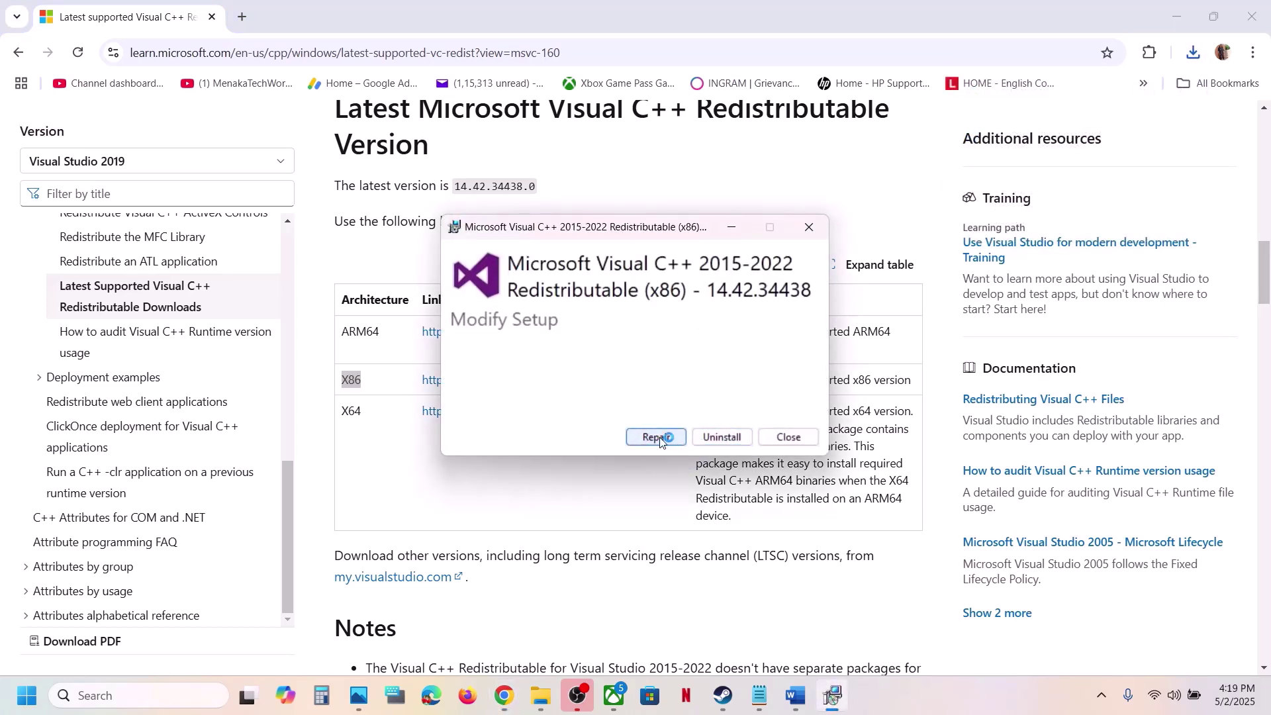
{"action": "left_click", "coordinate": [658, 438]}
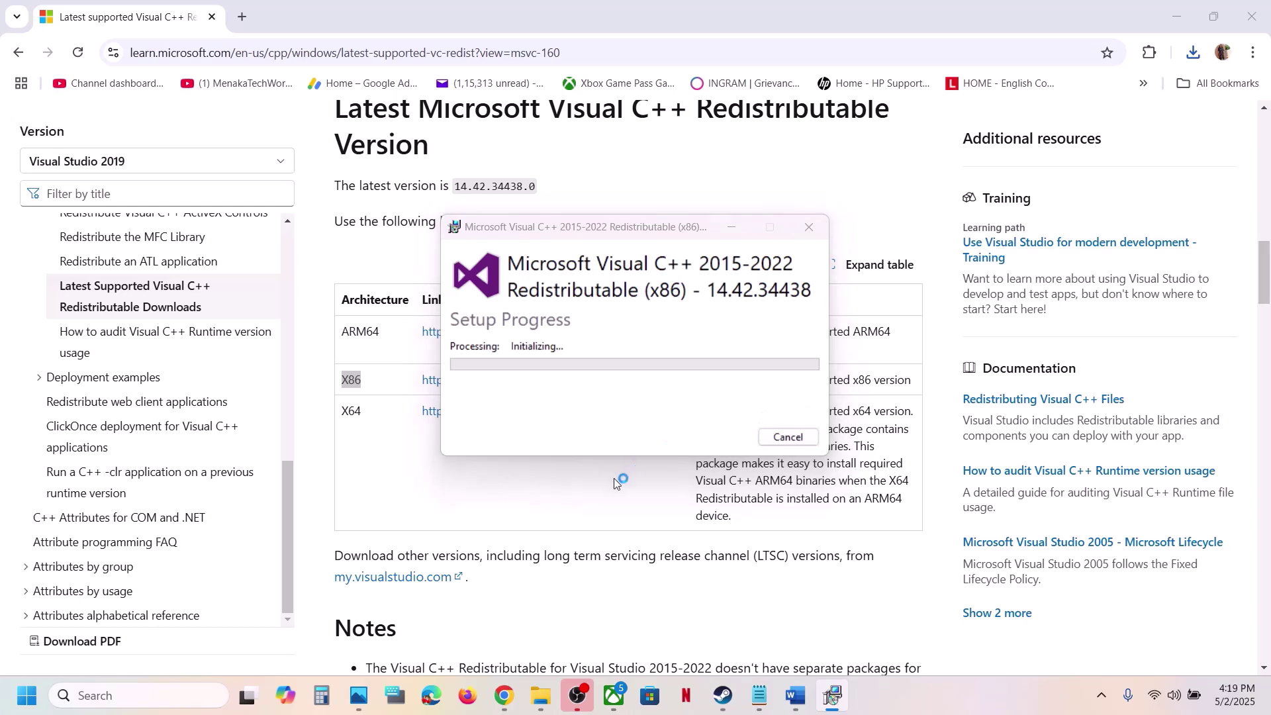
Step: Download the X64 Visual C++ Redistributable, run its installer and start the repair
{"action": "double_click", "coordinate": [351, 411]}
{"action": "left_click", "coordinate": [507, 412]}
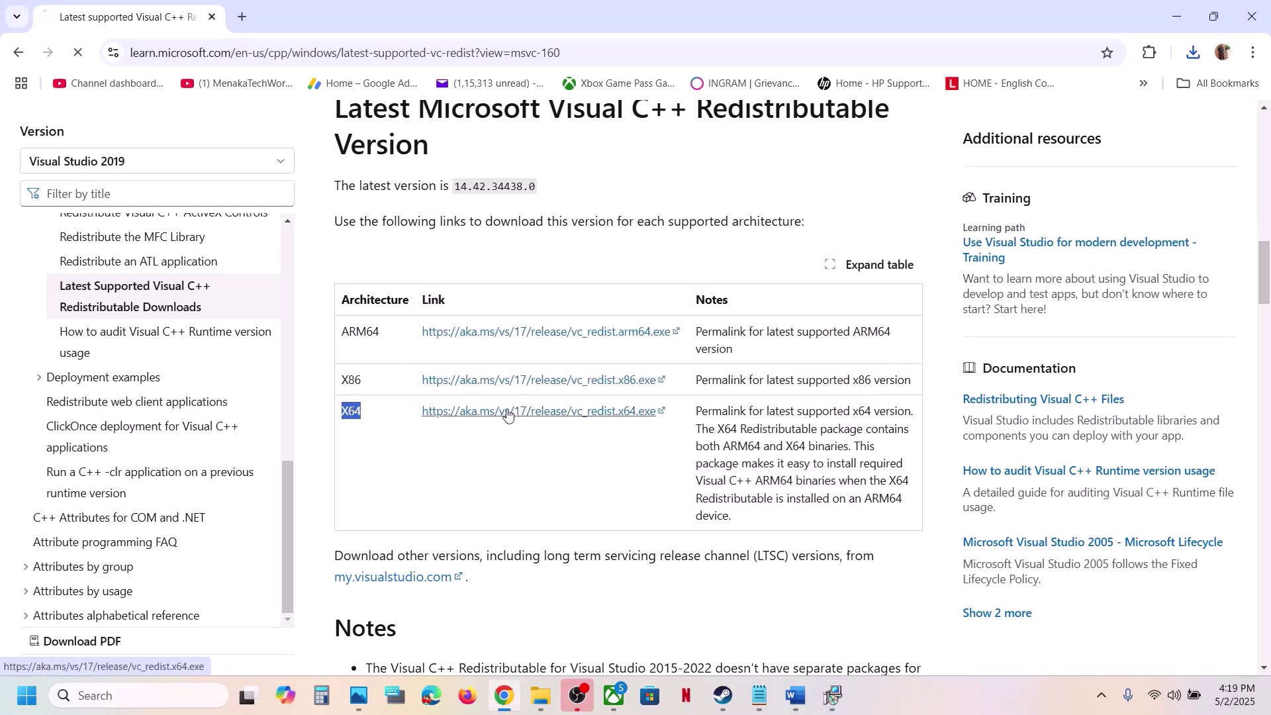
{"action": "left_click", "coordinate": [1193, 54]}
{"action": "left_click", "coordinate": [1165, 126]}
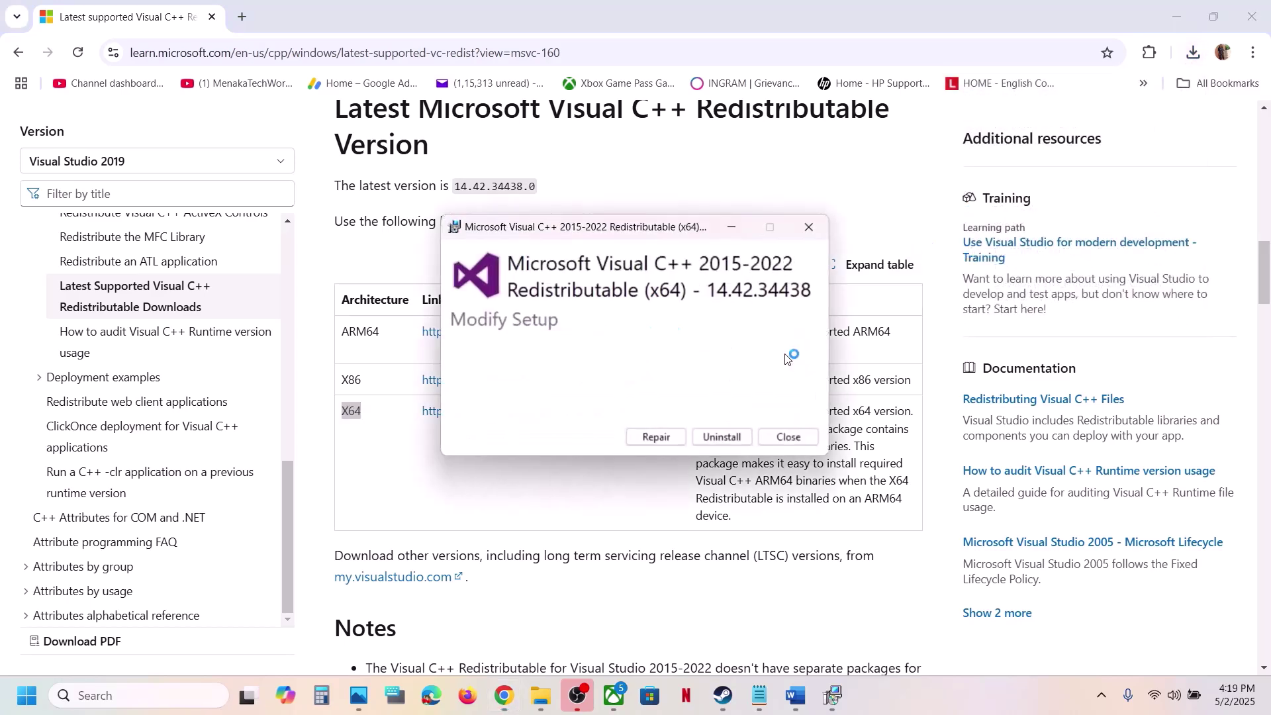
{"action": "left_click", "coordinate": [658, 439]}
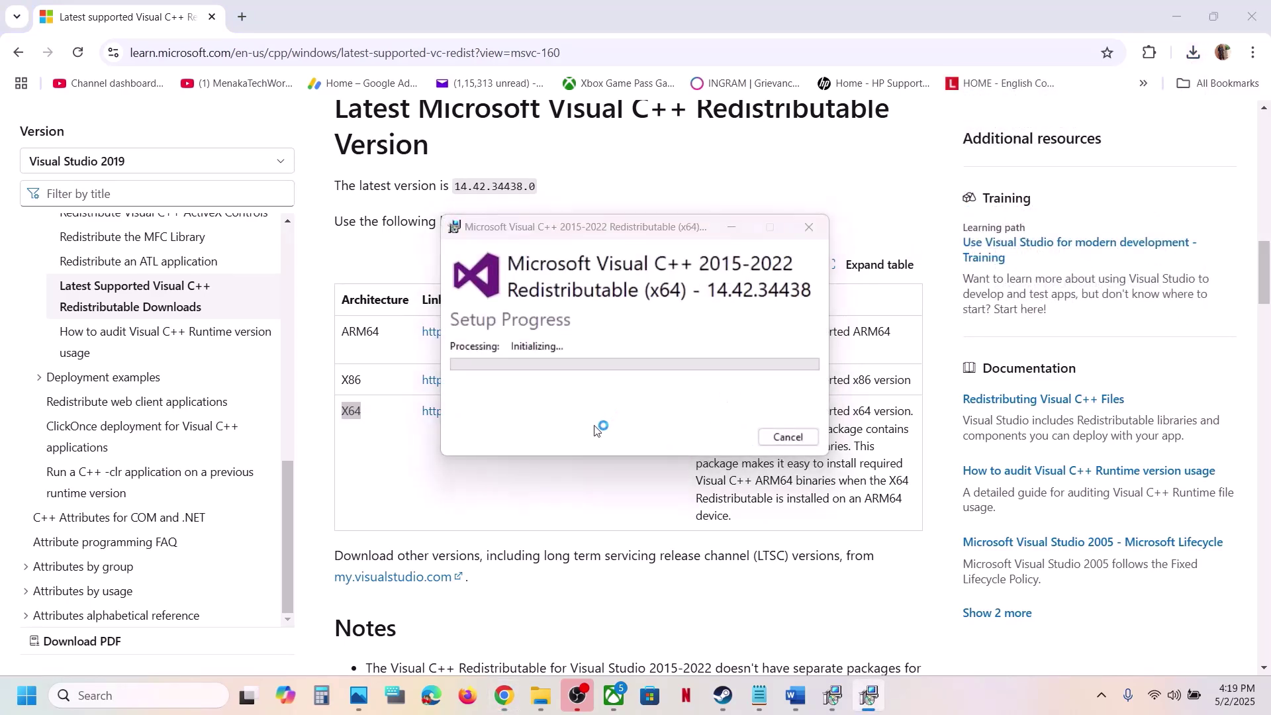
Step: Place the x86 and x64 setup windows side by side to check both repairs
{"action": "left_click", "coordinate": [836, 707]}
{"action": "left_click_drag", "start_coordinate": [650, 225], "coordinate": [358, 268]}
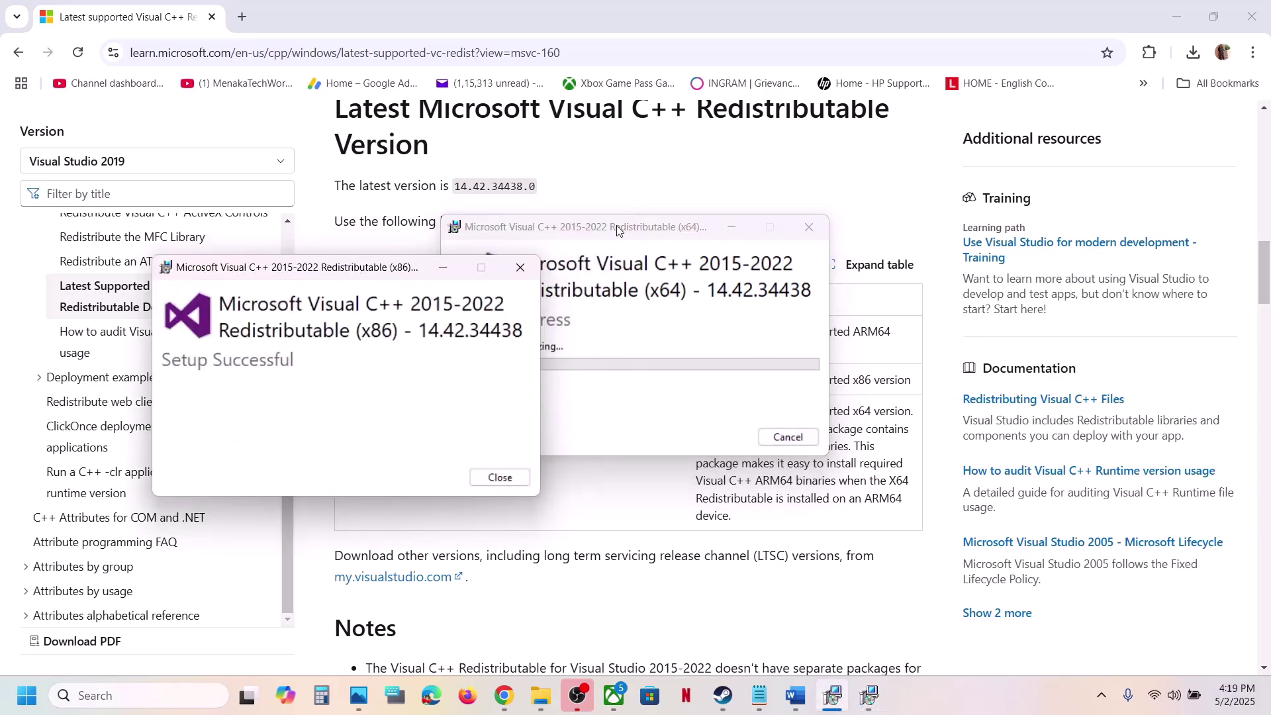
{"action": "left_click_drag", "start_coordinate": [617, 230], "coordinate": [862, 273]}
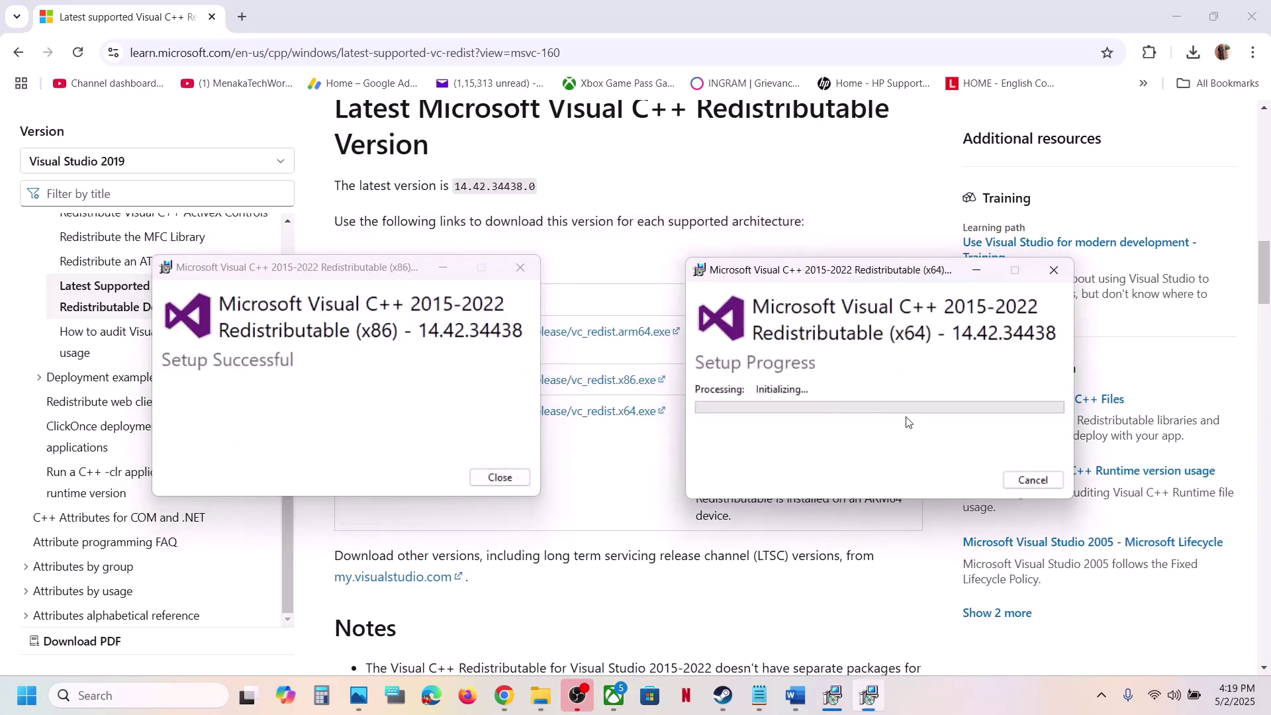
Step: Bring the browser page forward, look up Restart among the Windows power options, and dismiss them without restarting
{"action": "left_click", "coordinate": [552, 609]}
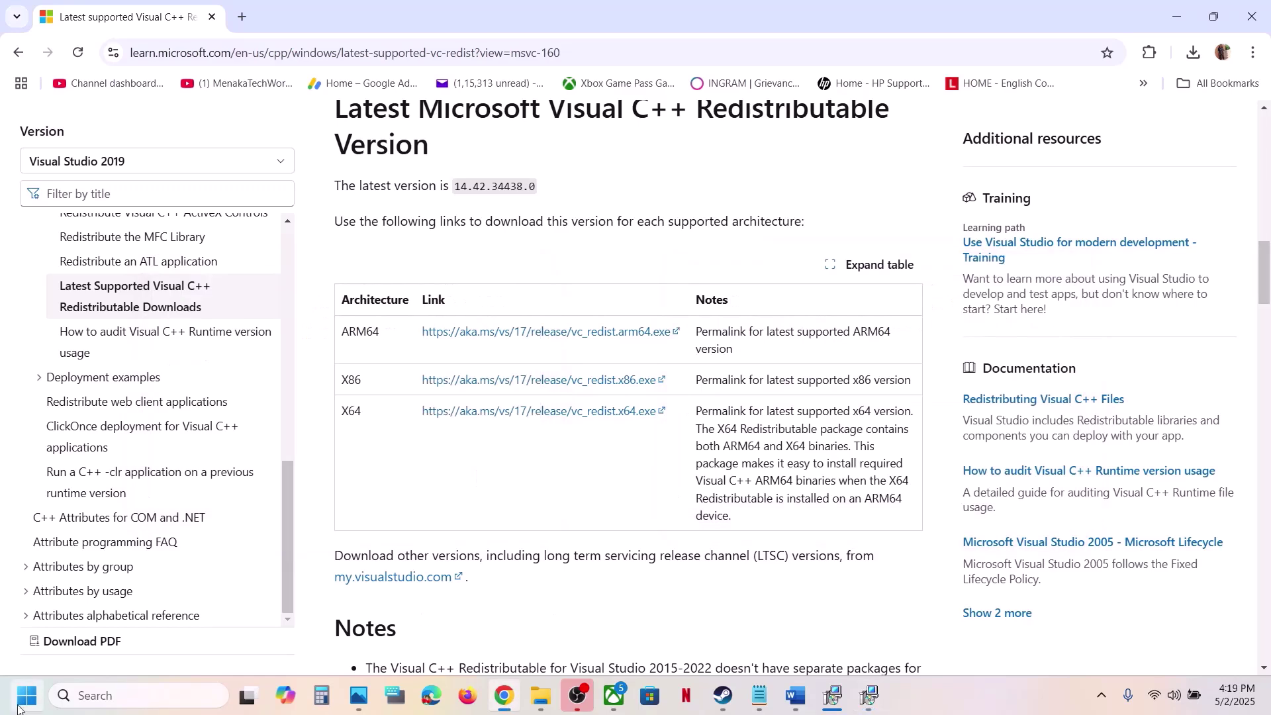
{"action": "left_click", "coordinate": [26, 695]}
{"action": "left_click", "coordinate": [481, 639]}
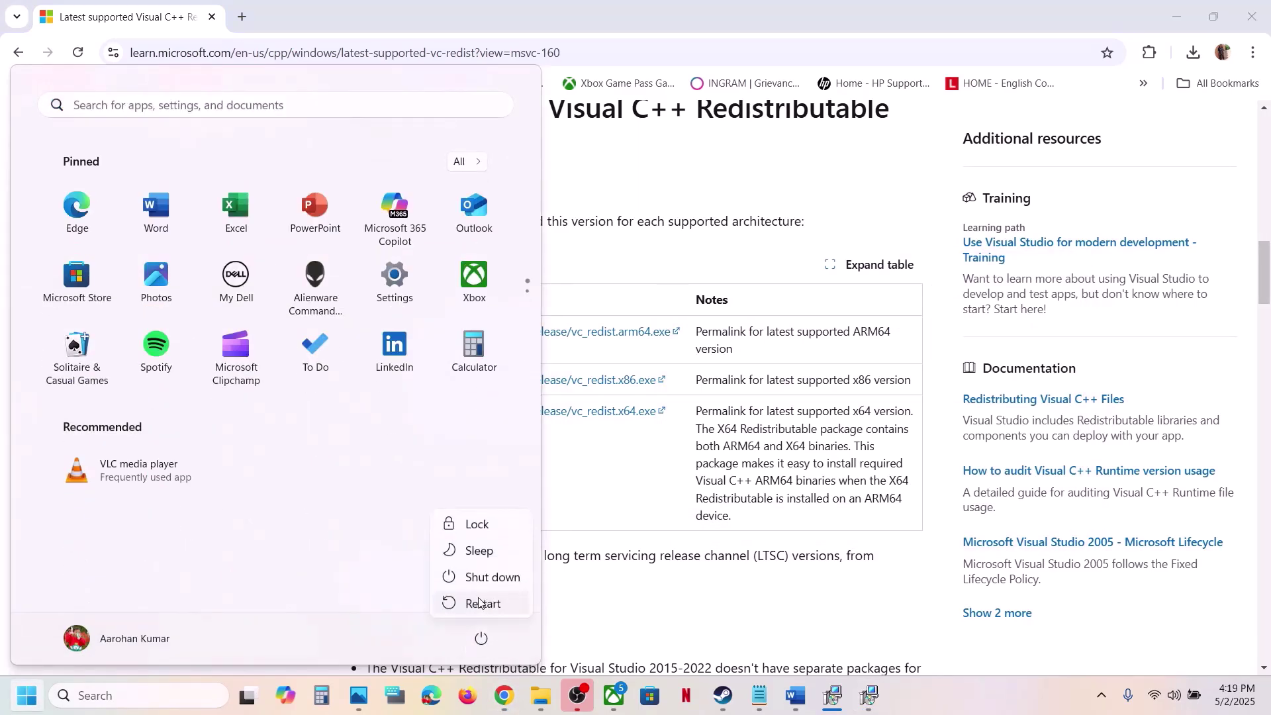
{"action": "left_click", "coordinate": [675, 610]}
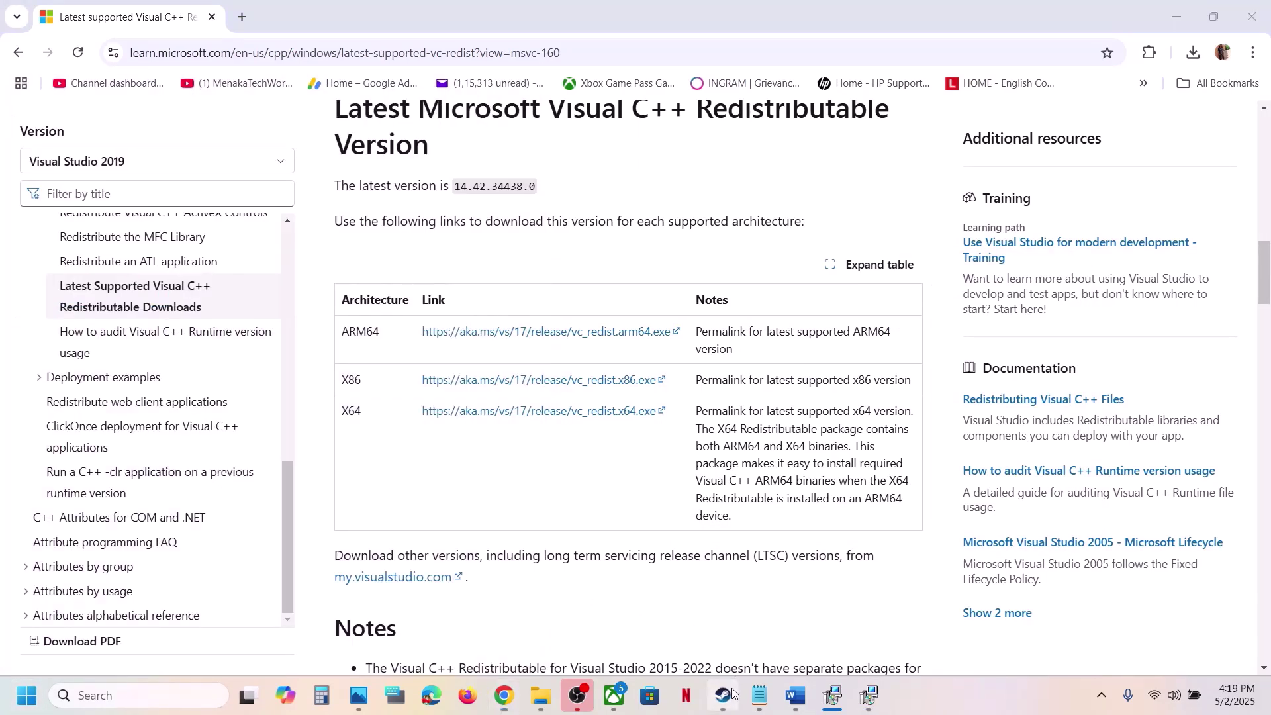
Step: Switch to Steam and back to the Word document, and read Step 9 about increasing virtual memory
{"action": "left_click", "coordinate": [723, 695]}
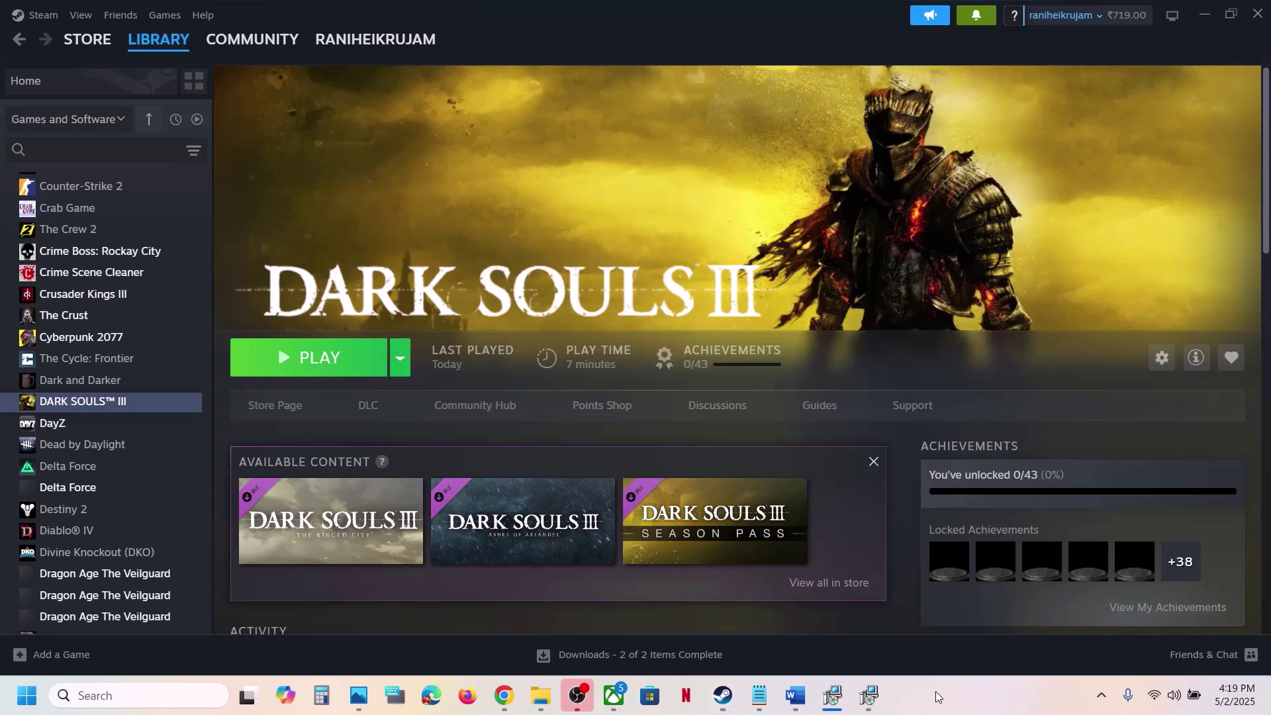
{"action": "left_click", "coordinate": [796, 696]}
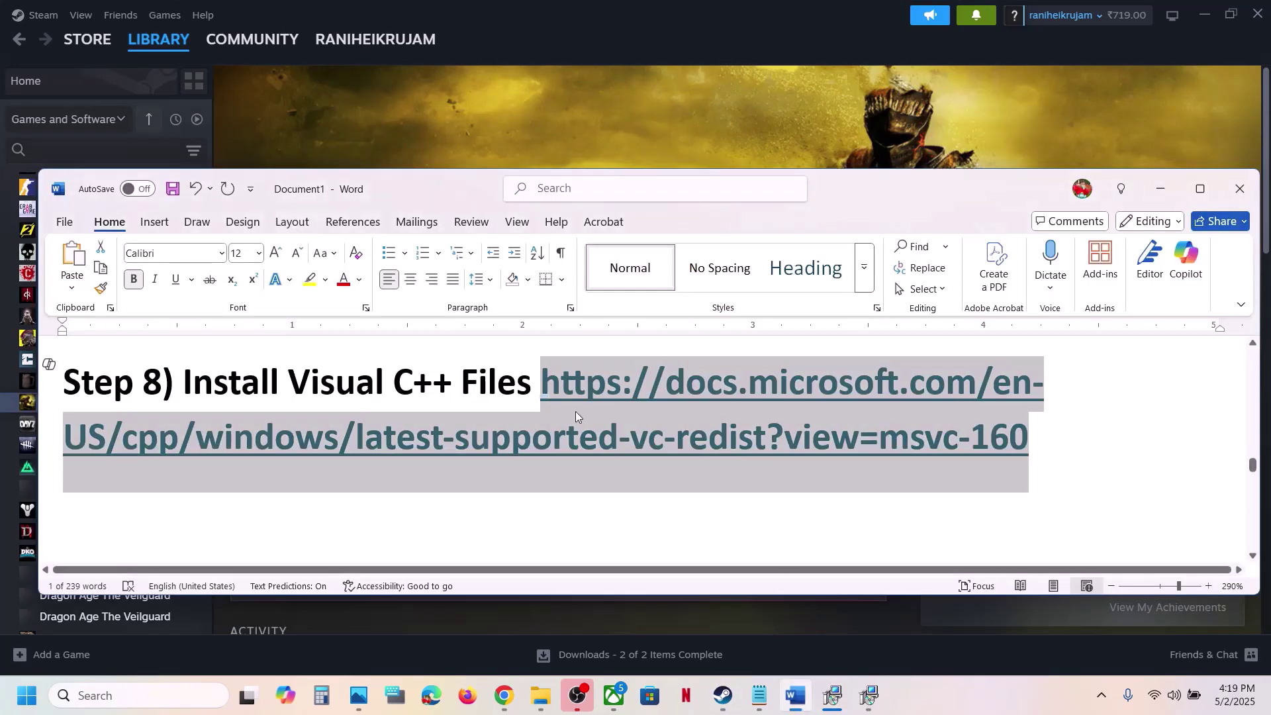
{"action": "scroll", "coordinate": [569, 413], "scroll_direction": "down", "scroll_amount": 5}
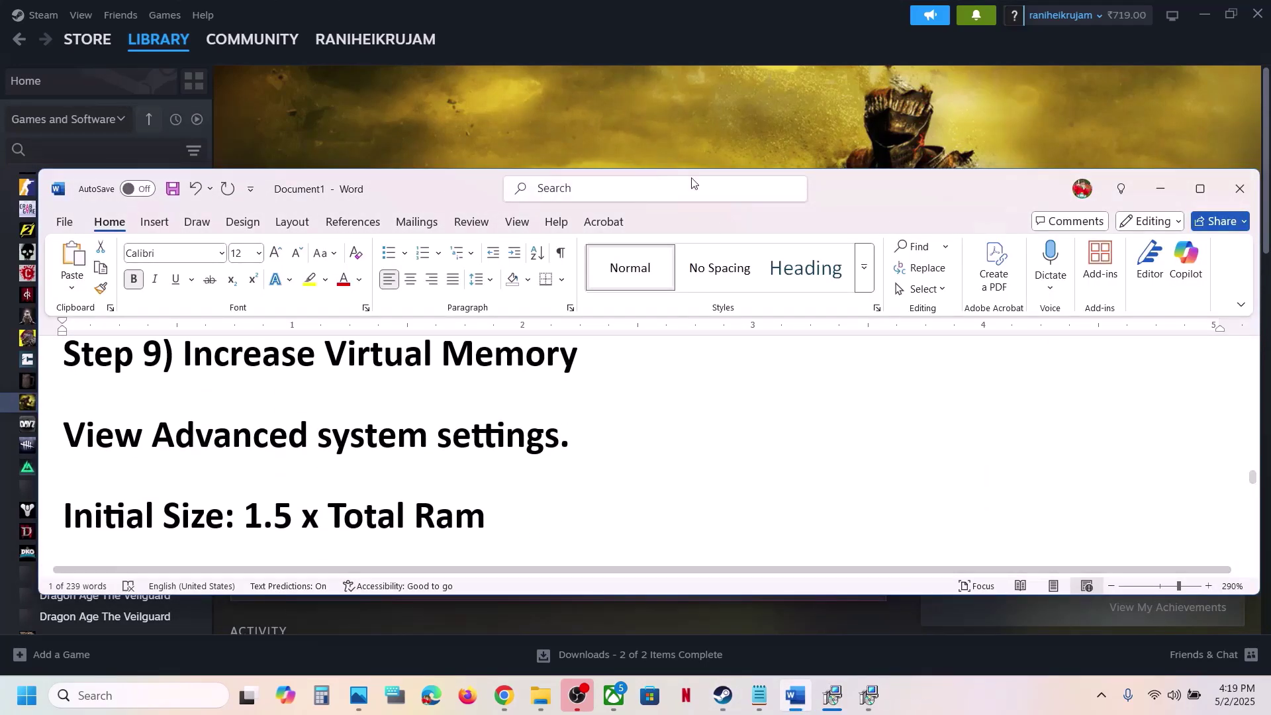
Step: Copy "View Advanced system settings" from the Word document, find it through Windows search, and open the System Properties dialog
{"action": "left_click", "coordinate": [677, 141]}
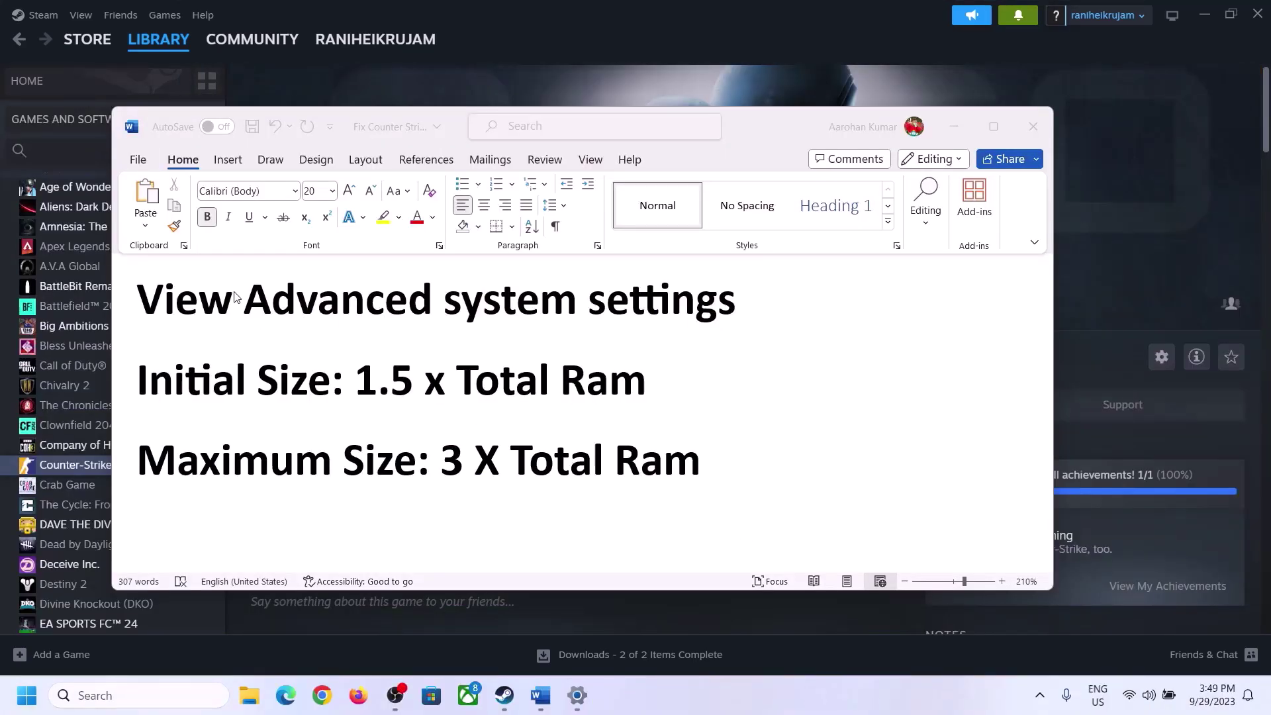
{"action": "left_click", "coordinate": [152, 304]}
{"action": "left_click_drag", "start_coordinate": [153, 305], "coordinate": [693, 323]}
{"action": "key", "text": "ctrl+c"}
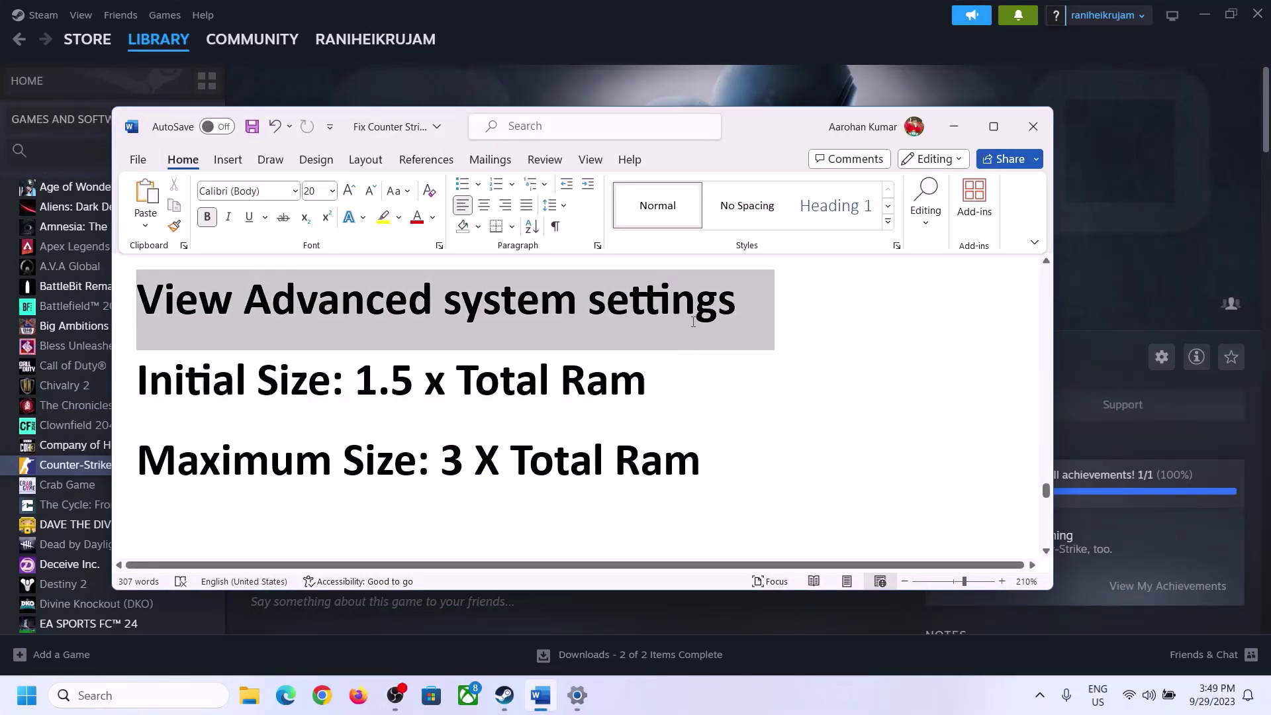
{"action": "left_click", "coordinate": [153, 695]}
{"action": "key", "text": "ctrl+v"}
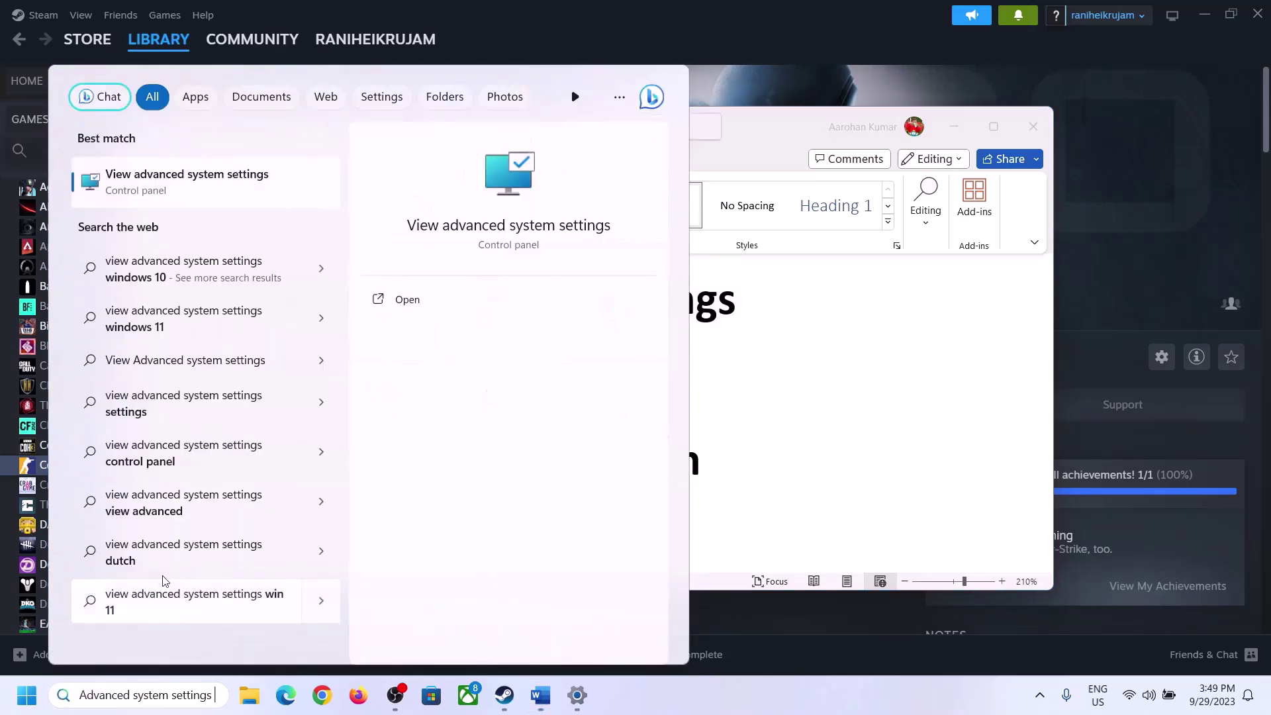
{"action": "left_click", "coordinate": [180, 193]}
{"action": "left_click_drag", "start_coordinate": [263, 131], "coordinate": [568, 229]}
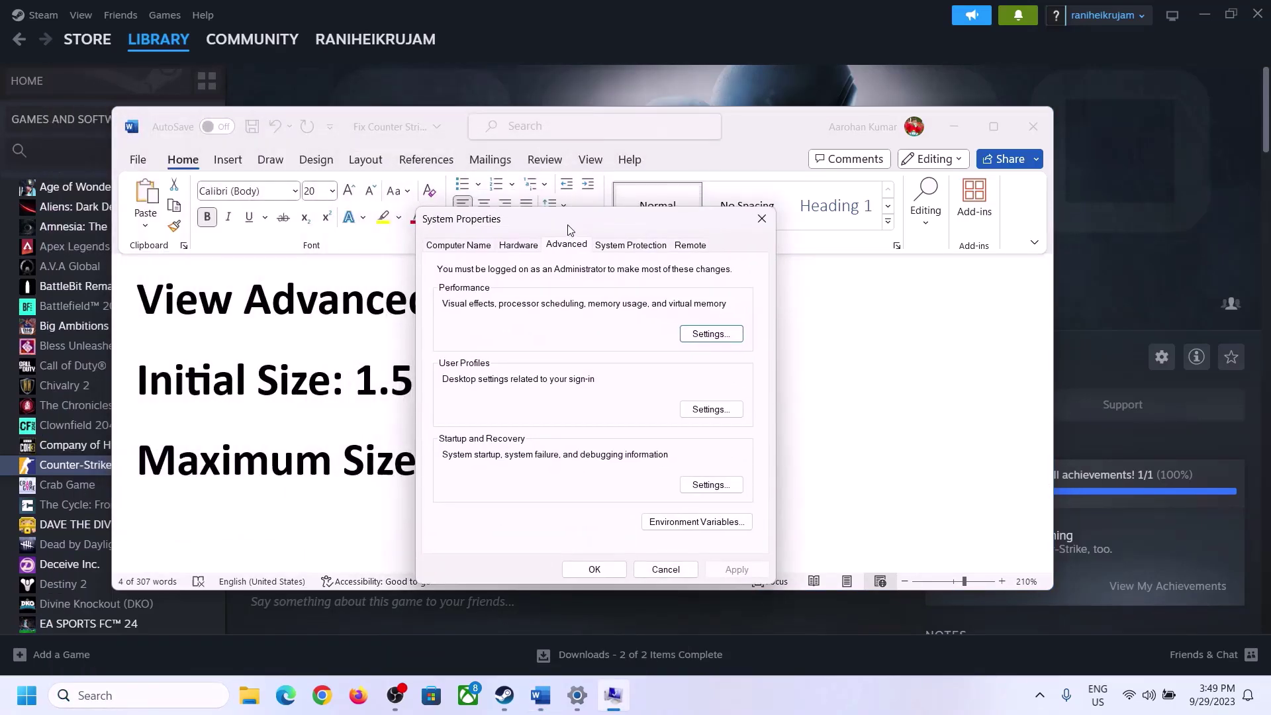
Step: In the Virtual Memory settings, turn off automatic paging file management and choose a custom size for drive C:
{"action": "left_click", "coordinate": [711, 335]}
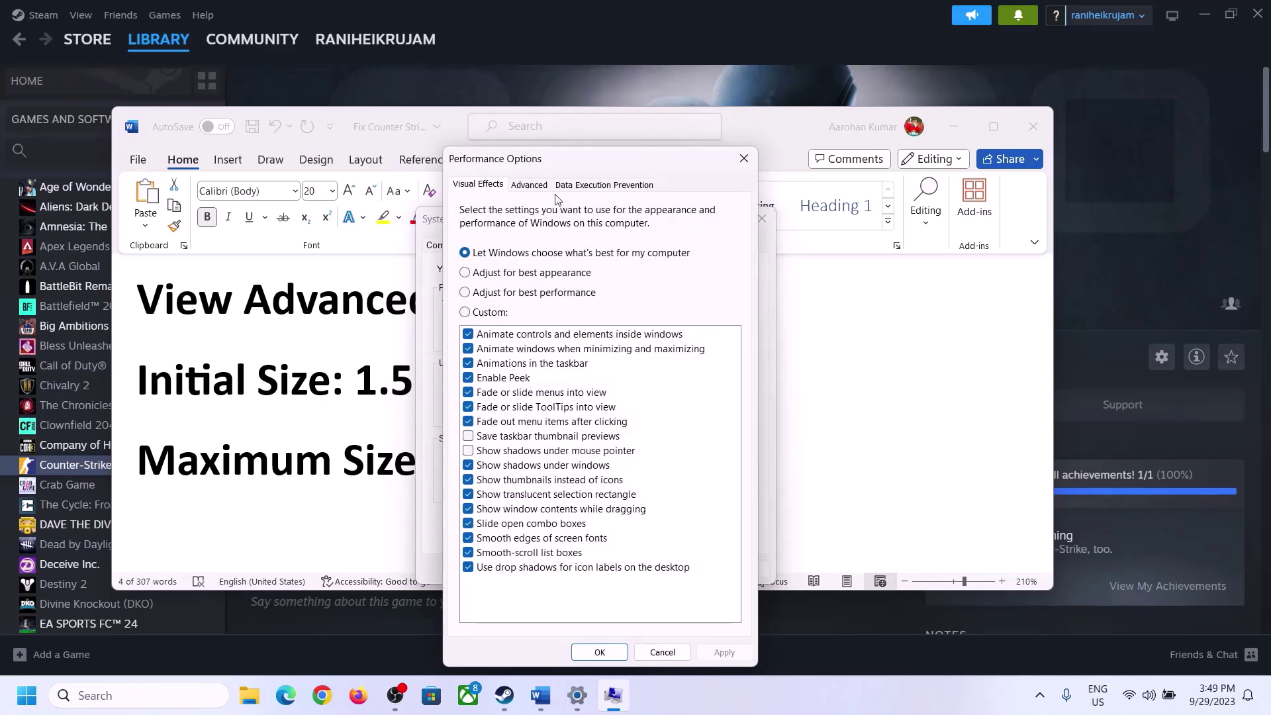
{"action": "left_click", "coordinate": [530, 186]}
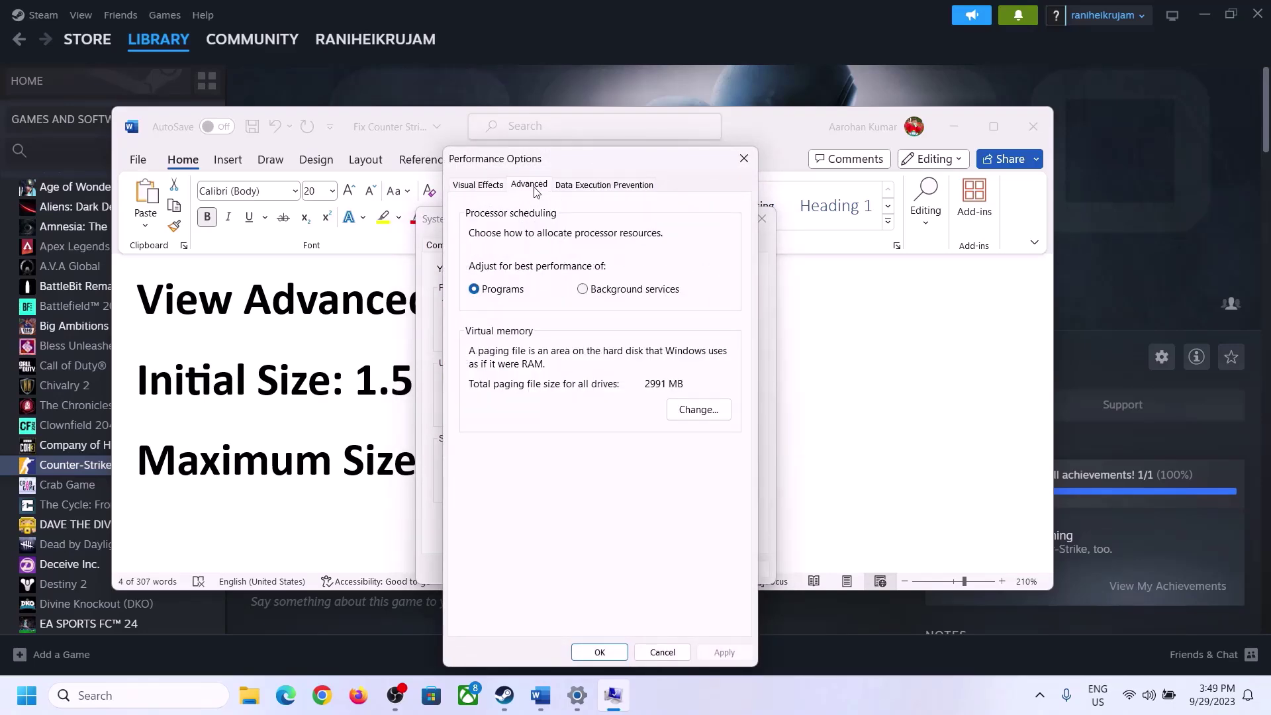
{"action": "left_click", "coordinate": [698, 411]}
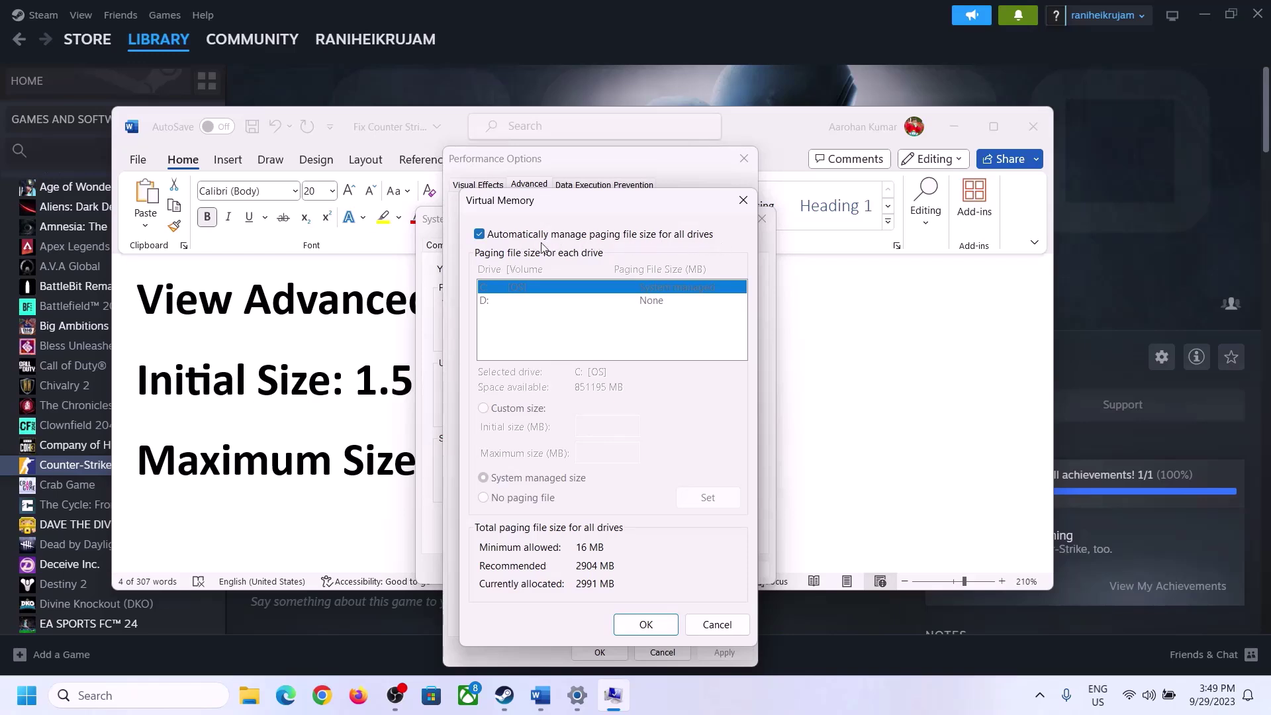
{"action": "left_click", "coordinate": [479, 235]}
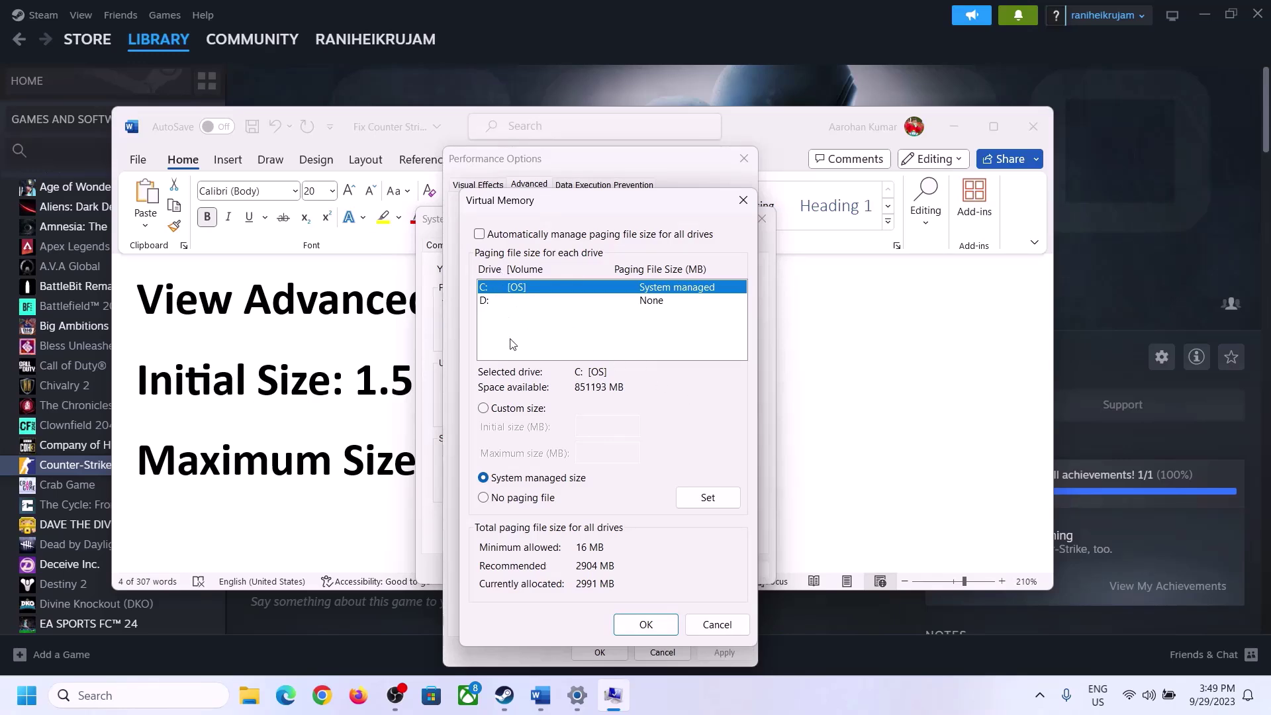
{"action": "left_click", "coordinate": [484, 409]}
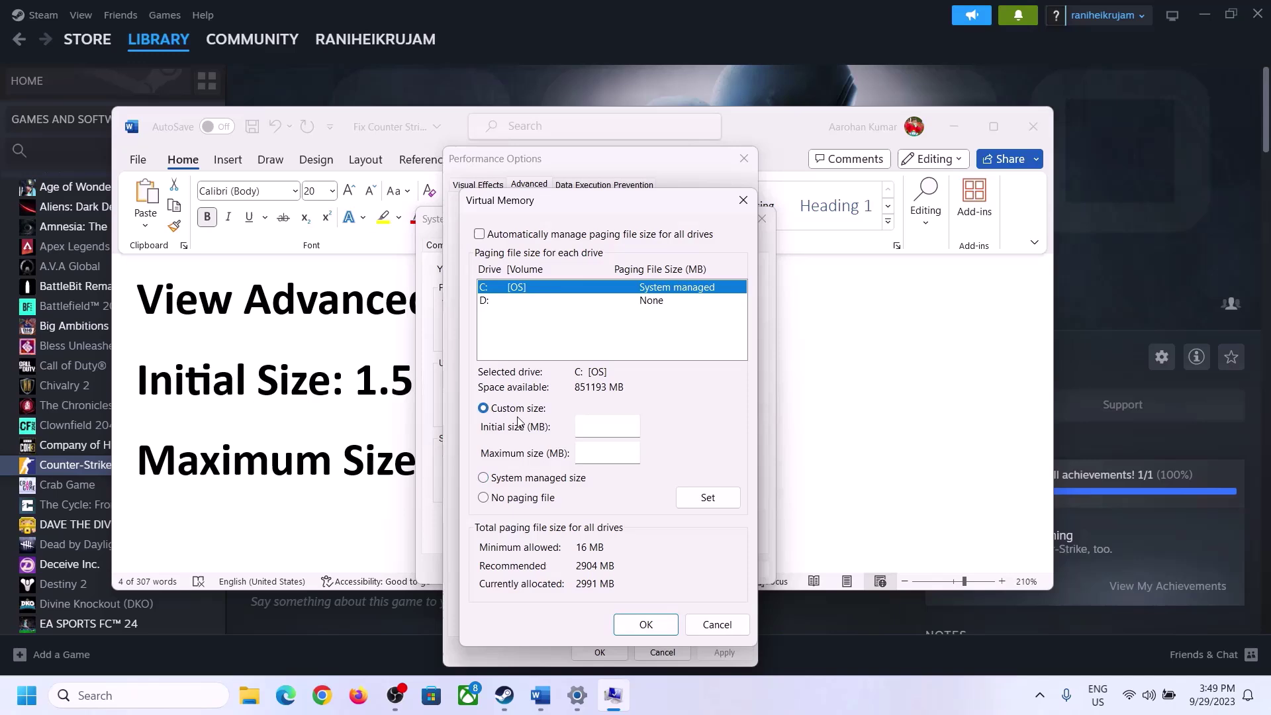
{"action": "left_click", "coordinate": [608, 427]}
Step: Highlight the "1.5 x Total Ram" formula in the Word document and look up the installed RAM in the system's About settings
{"action": "left_click", "coordinate": [381, 381]}
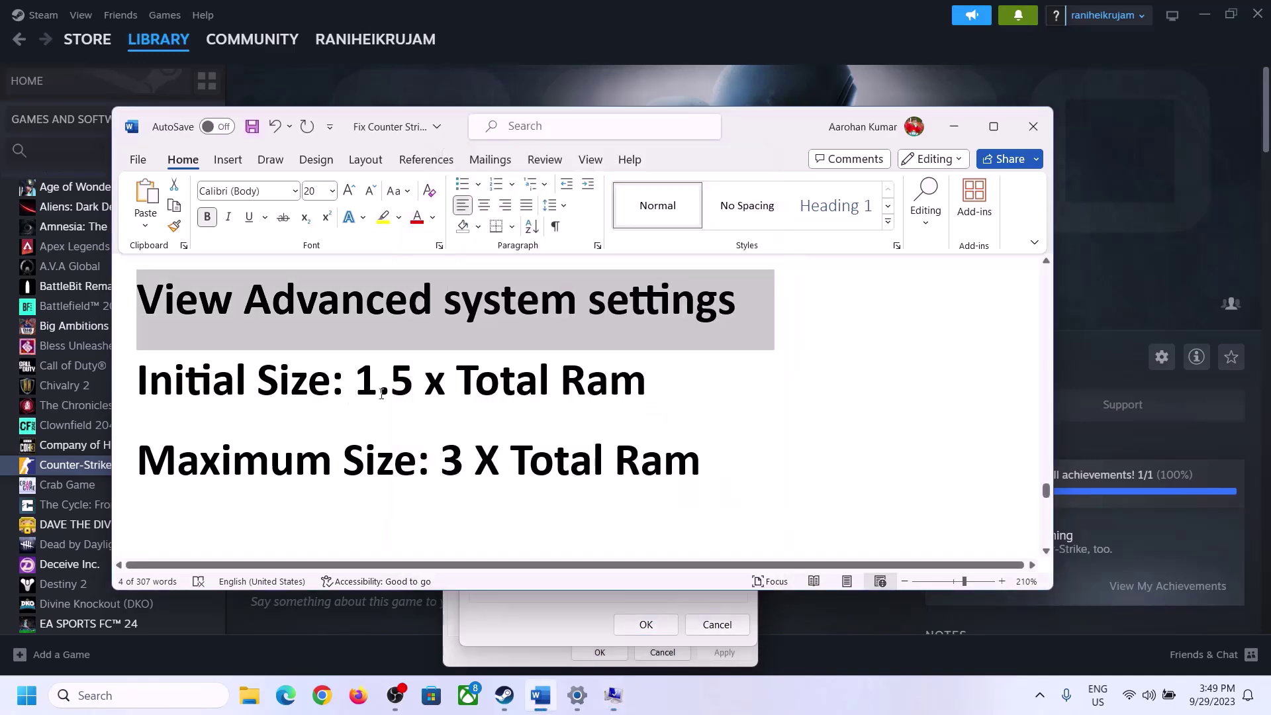
{"action": "left_click_drag", "start_coordinate": [381, 380], "coordinate": [588, 396]}
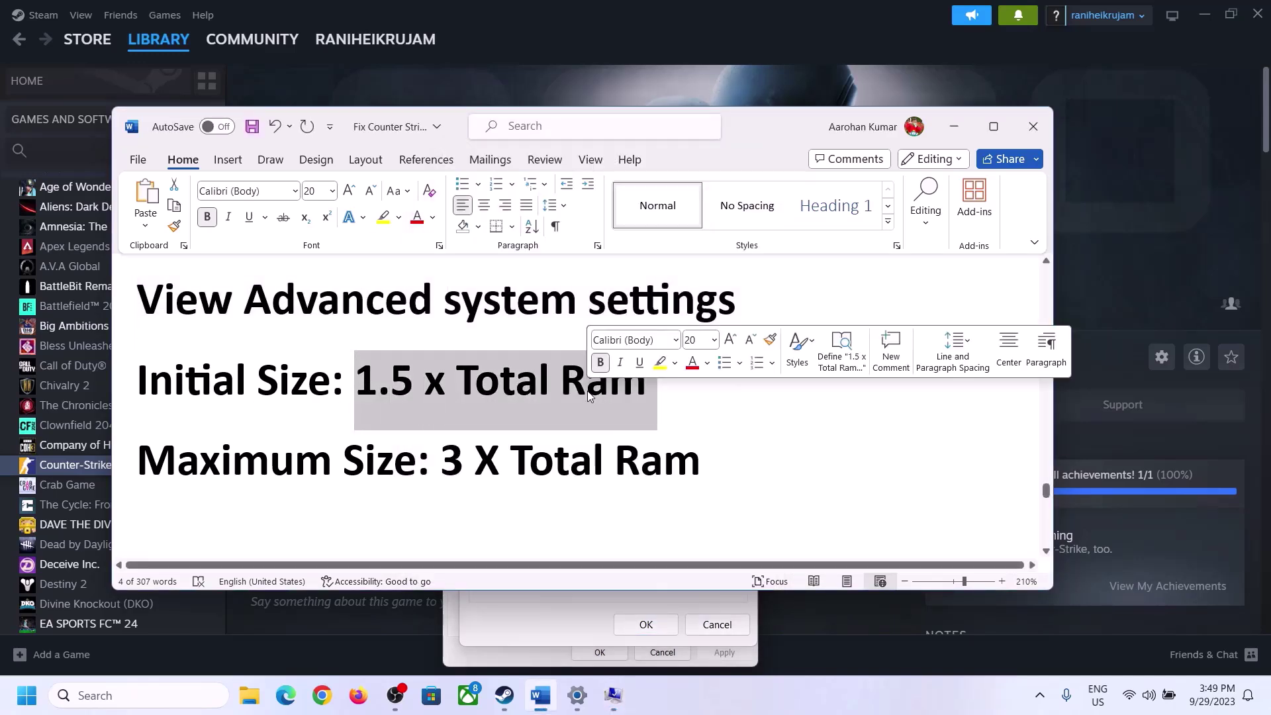
{"action": "left_click", "coordinate": [578, 698]}
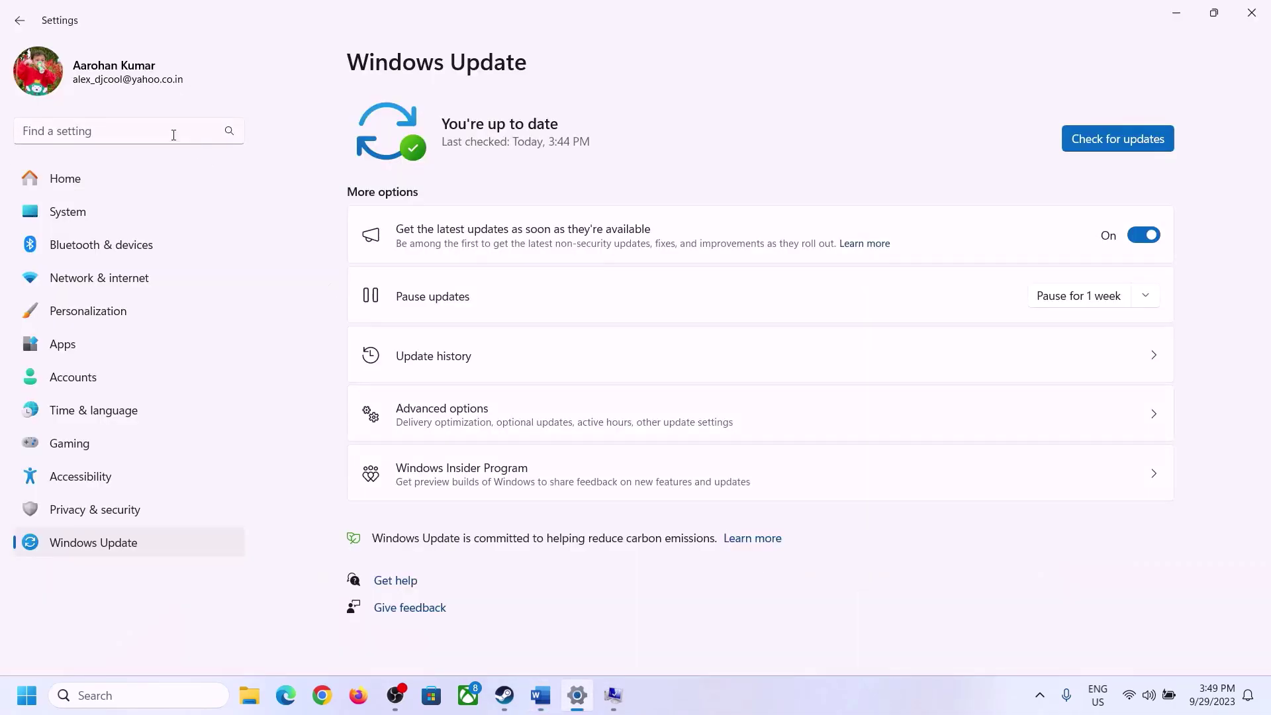
{"action": "left_click", "coordinate": [58, 215]}
{"action": "scroll", "coordinate": [458, 542], "scroll_direction": "down", "scroll_amount": 10}
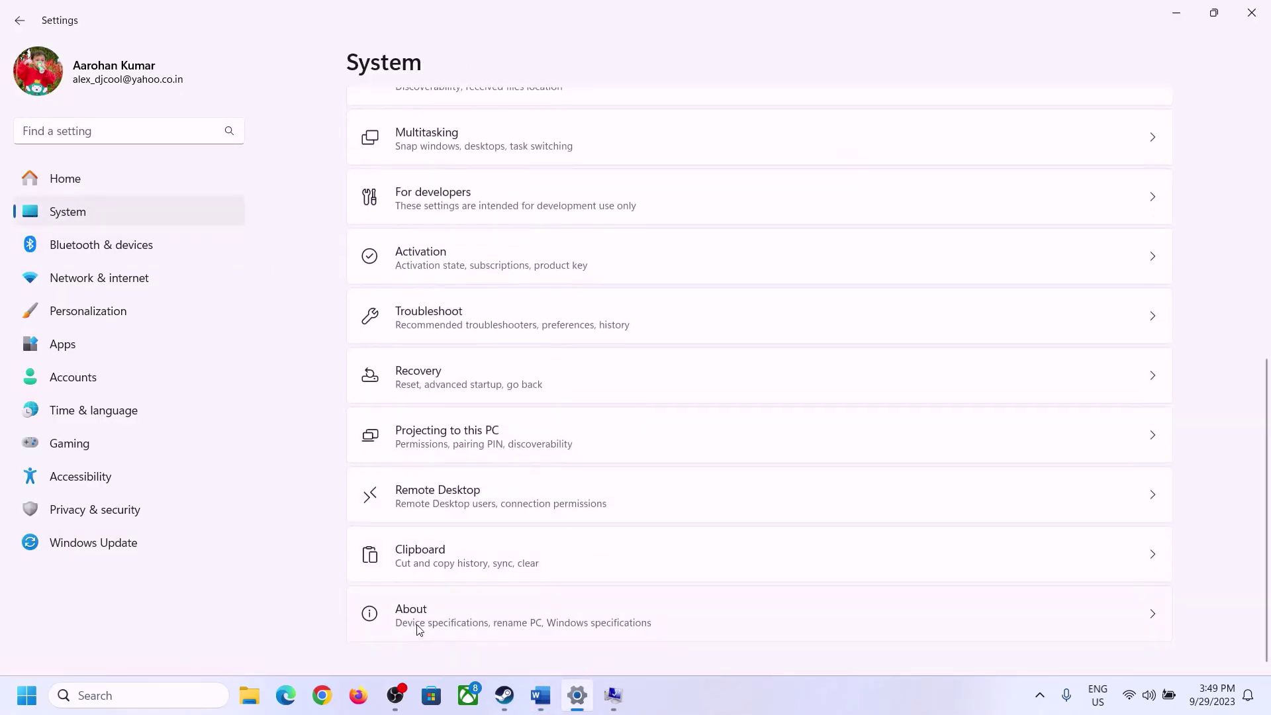
{"action": "left_click", "coordinate": [419, 623]}
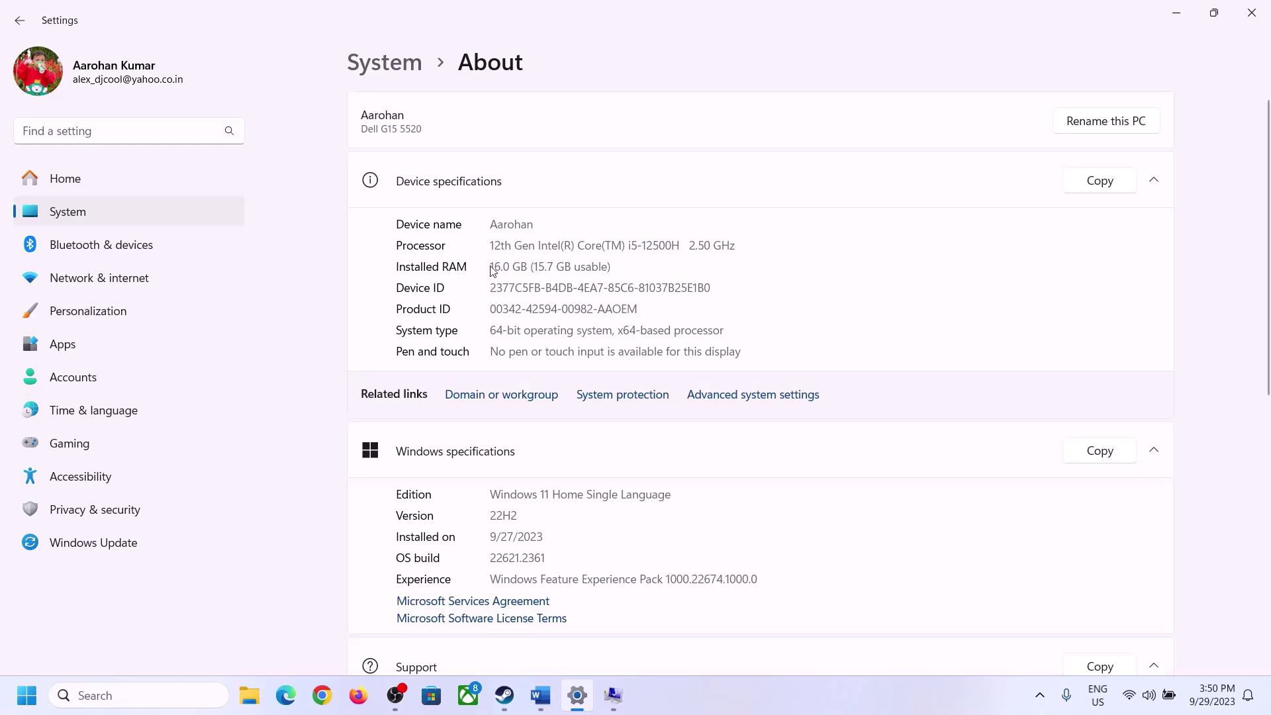
{"action": "left_click_drag", "start_coordinate": [500, 266], "coordinate": [484, 269]}
{"action": "left_click", "coordinate": [511, 268]}
{"action": "left_click_drag", "start_coordinate": [502, 265], "coordinate": [483, 266]}
Step: Launch Calculator with the calc command, place it beside the Virtual Memory dialog, and show the Word size formulas behind it
{"action": "left_click", "coordinate": [613, 696]}
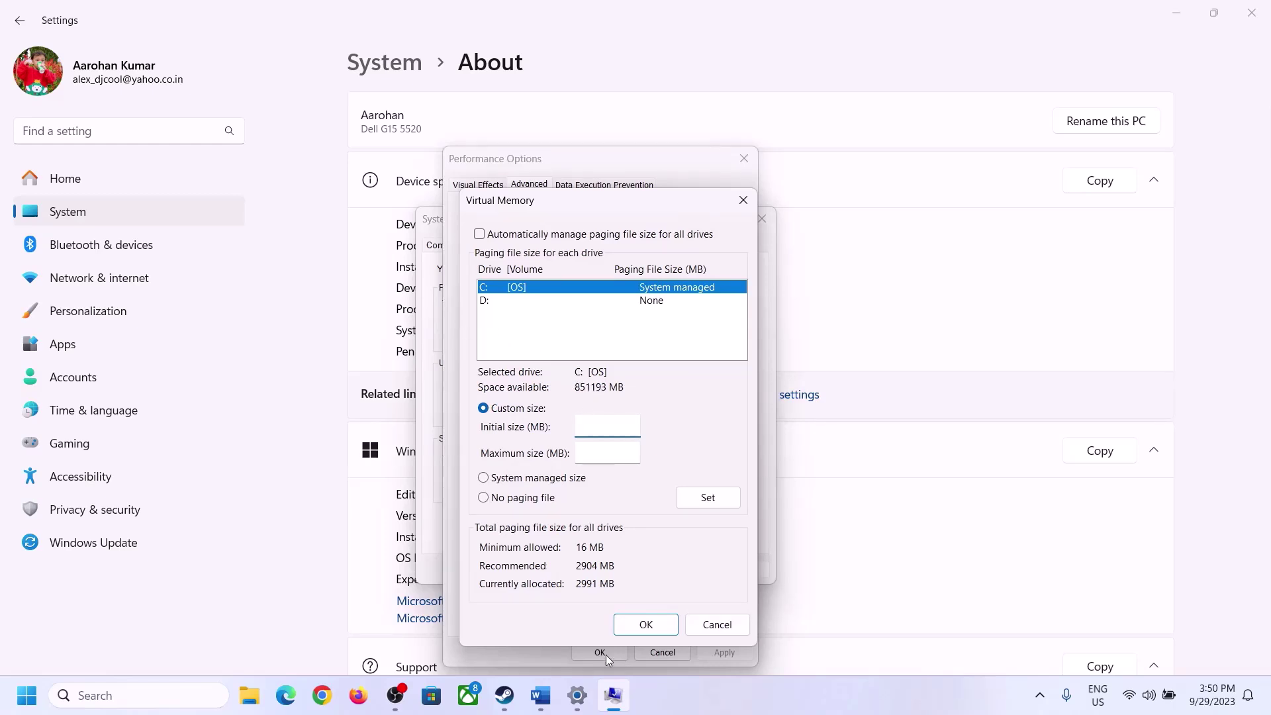
{"action": "mouse_move", "coordinate": [577, 695]}
{"action": "mouse_move", "coordinate": [574, 612]}
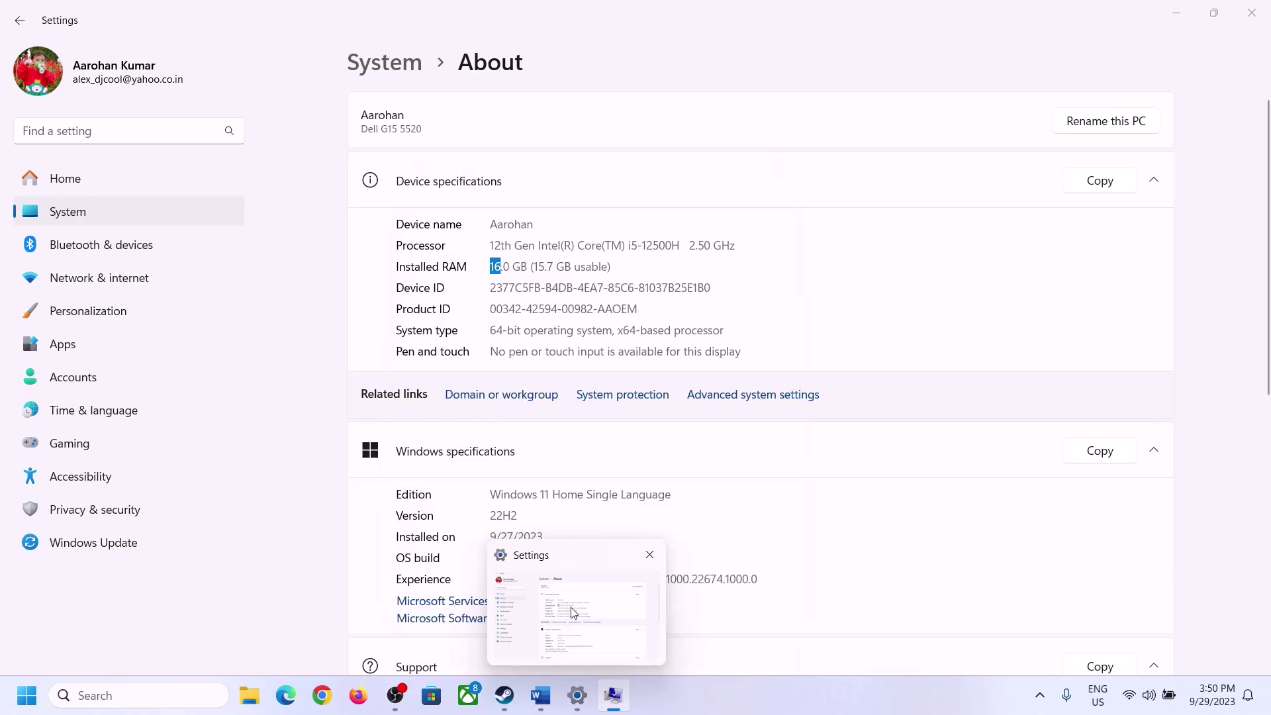
{"action": "key", "text": "super+r"}
{"action": "type", "text": "calc"}
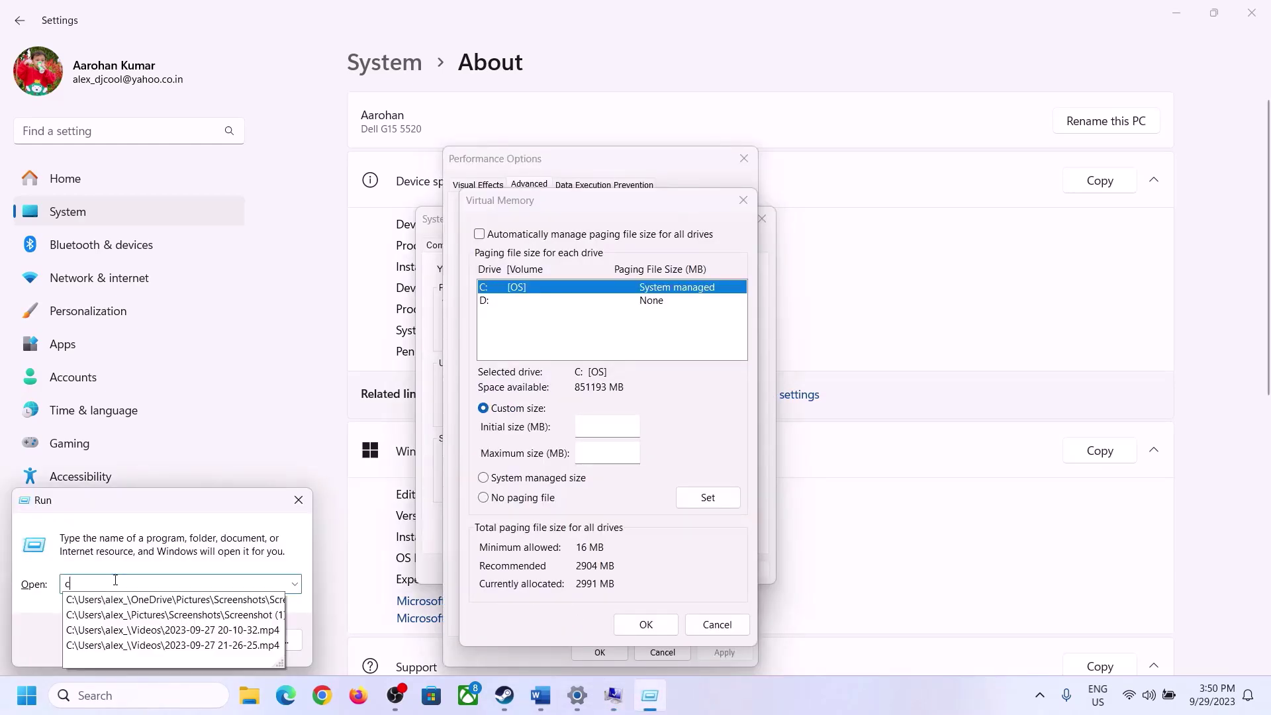
{"action": "left_click", "coordinate": [127, 640]}
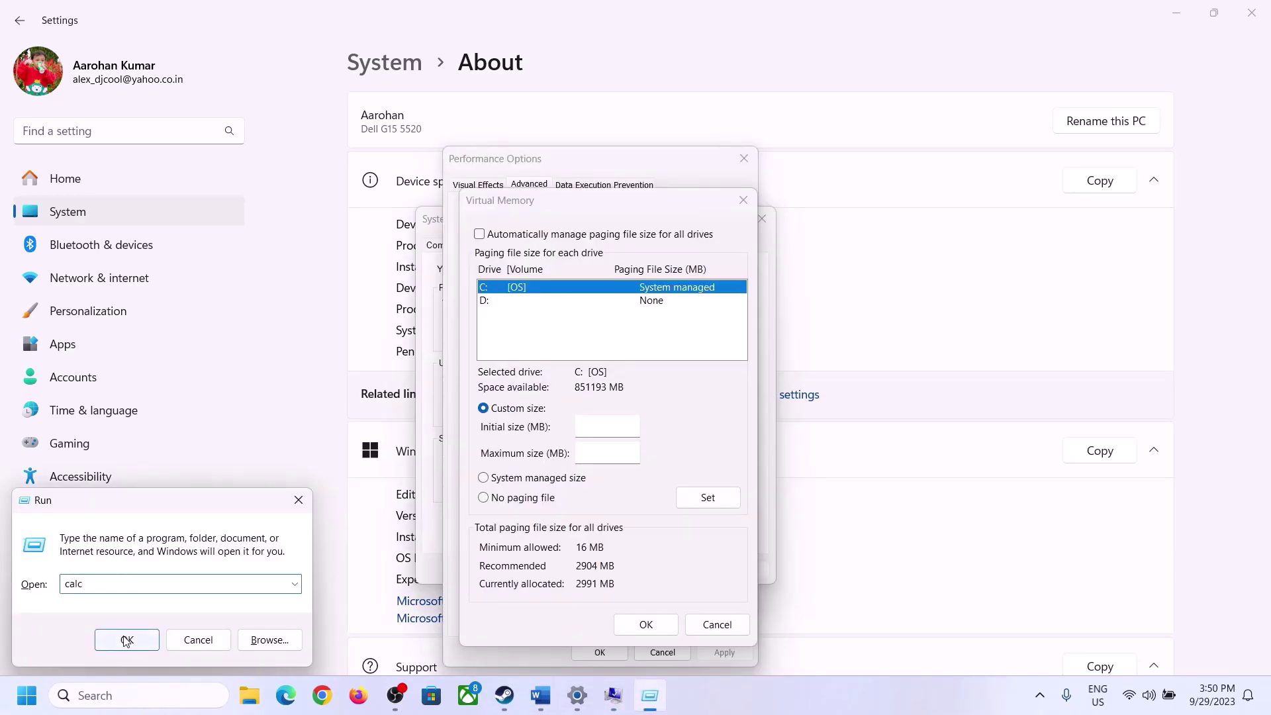
{"action": "left_click_drag", "start_coordinate": [167, 31], "coordinate": [930, 220]}
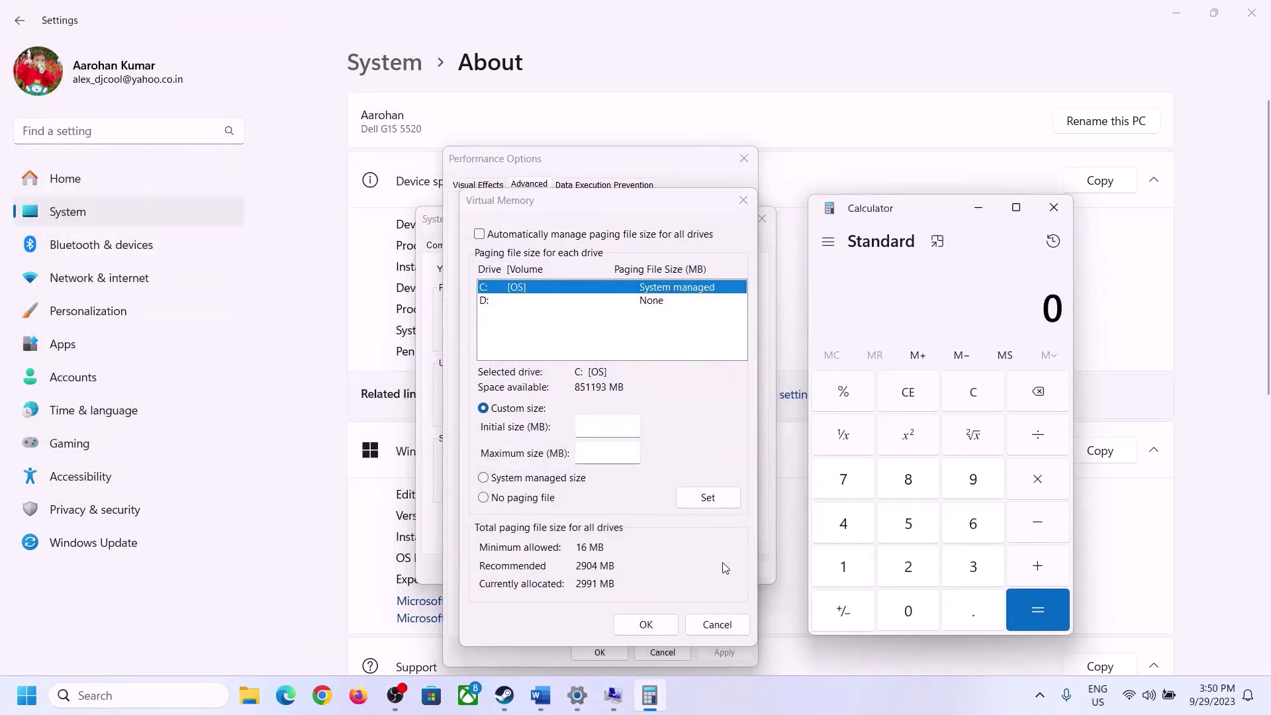
{"action": "left_click", "coordinate": [540, 703]}
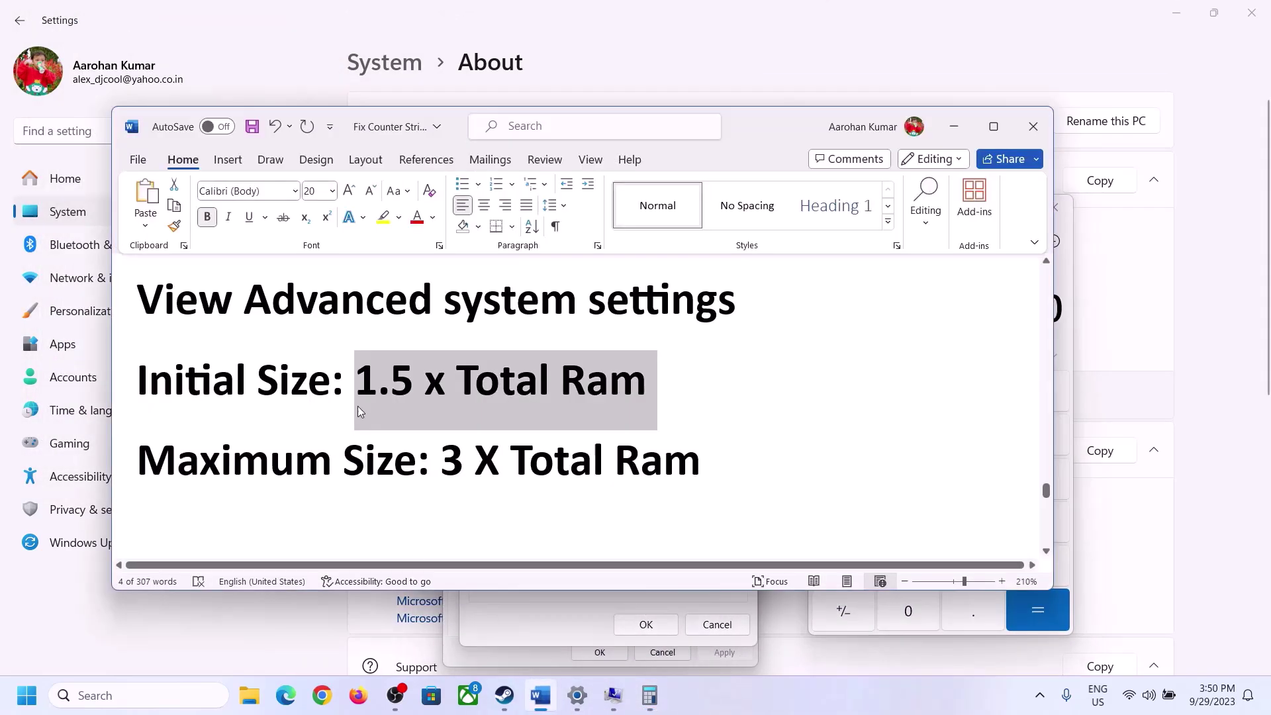
{"action": "left_click", "coordinate": [650, 695]}
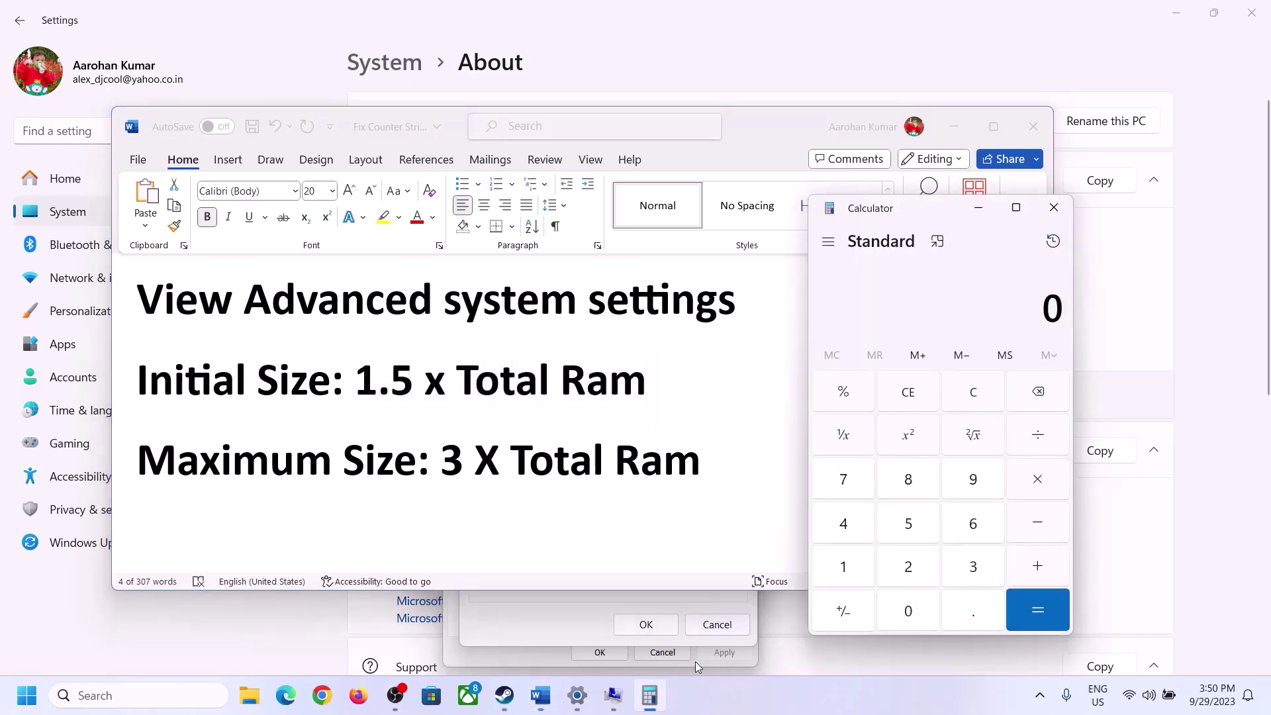
{"action": "left_click", "coordinate": [844, 570]}
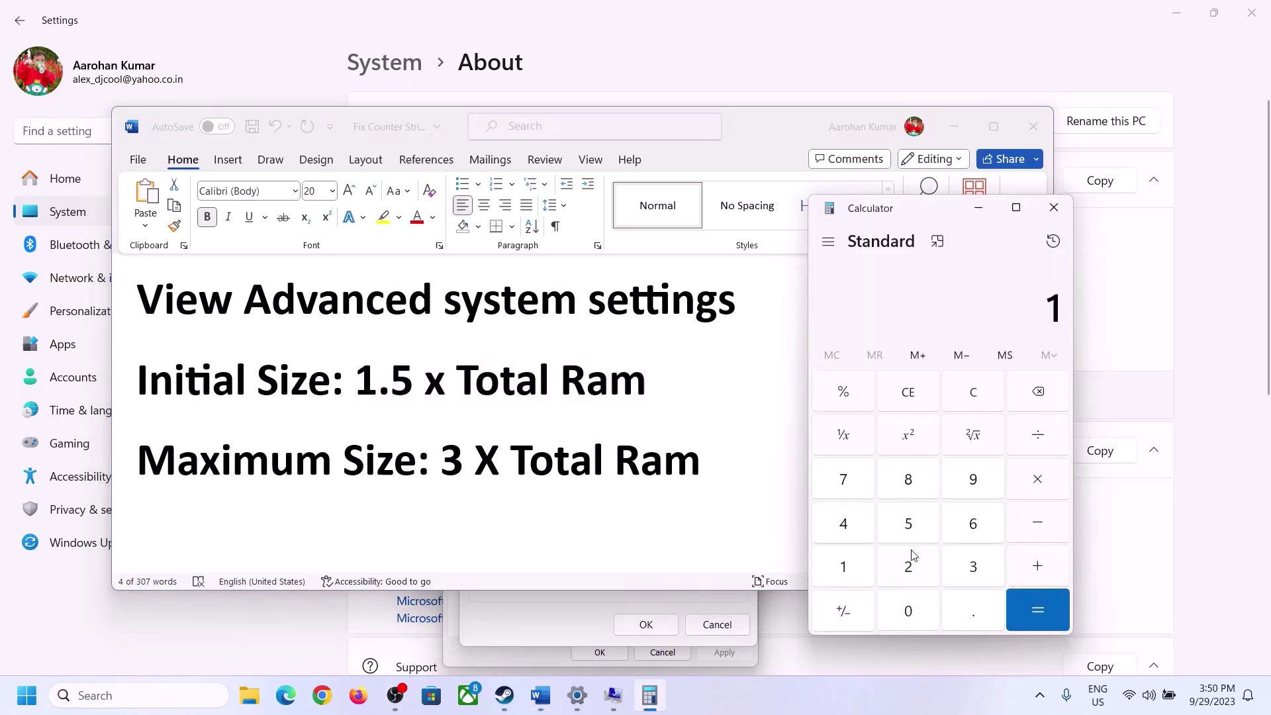
{"action": "left_click", "coordinate": [968, 533]}
{"action": "left_click", "coordinate": [975, 402]}
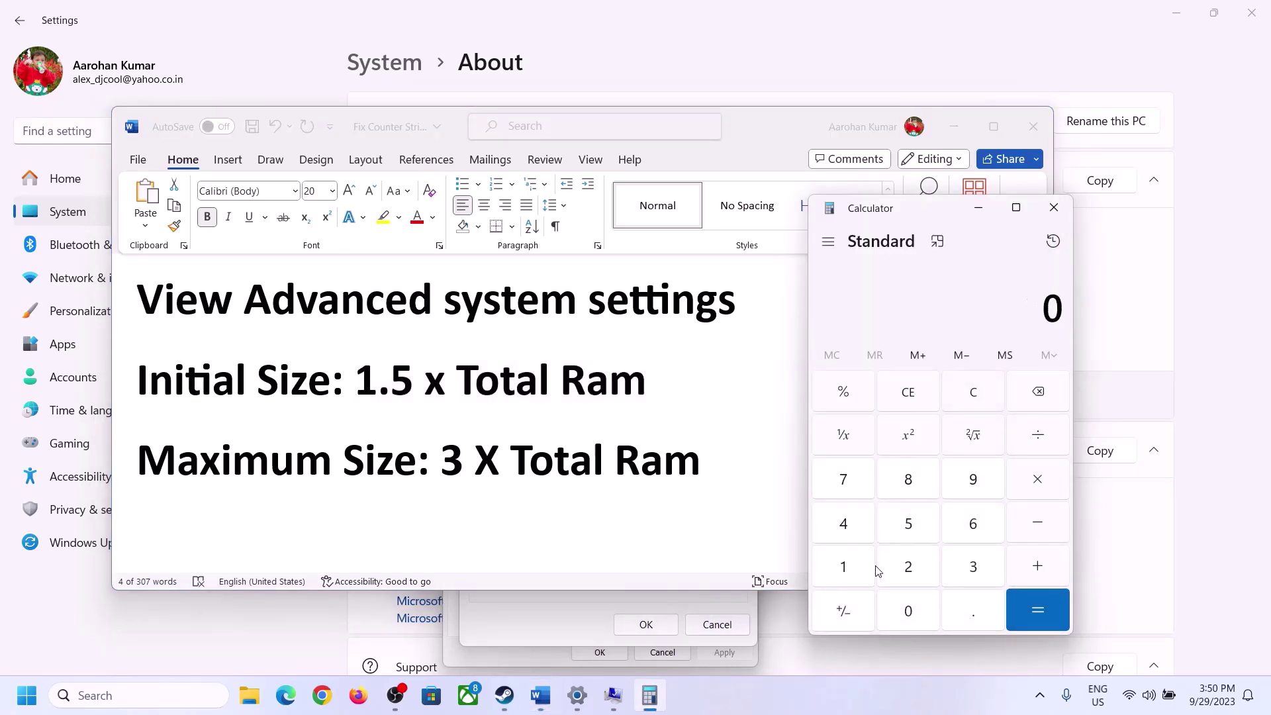
Step: Convert the 16 GB of RAM to megabytes in Calculator by computing 16 × 1024
{"action": "left_click", "coordinate": [852, 568]}
{"action": "left_click", "coordinate": [954, 533]}
{"action": "left_click", "coordinate": [1039, 489]}
{"action": "left_click", "coordinate": [842, 574]}
{"action": "left_click", "coordinate": [909, 619]}
{"action": "left_click", "coordinate": [908, 567]}
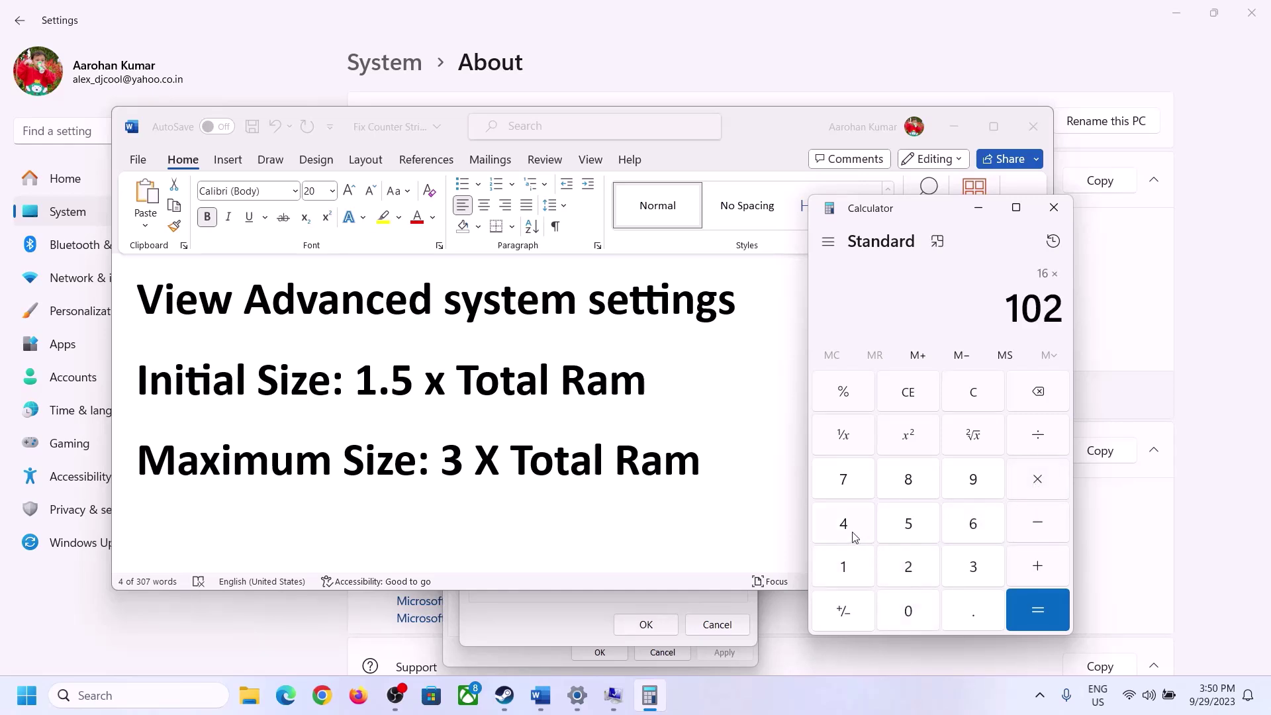
{"action": "left_click", "coordinate": [853, 533]}
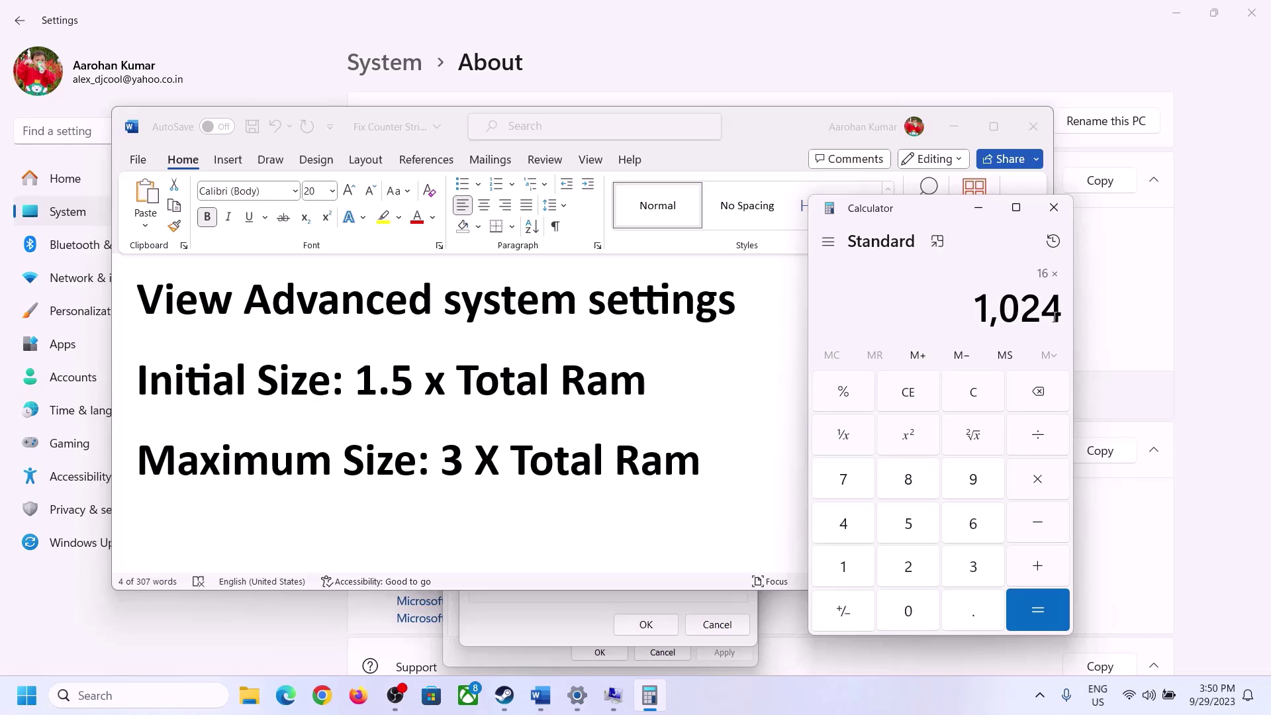
{"action": "left_click", "coordinate": [1037, 610]}
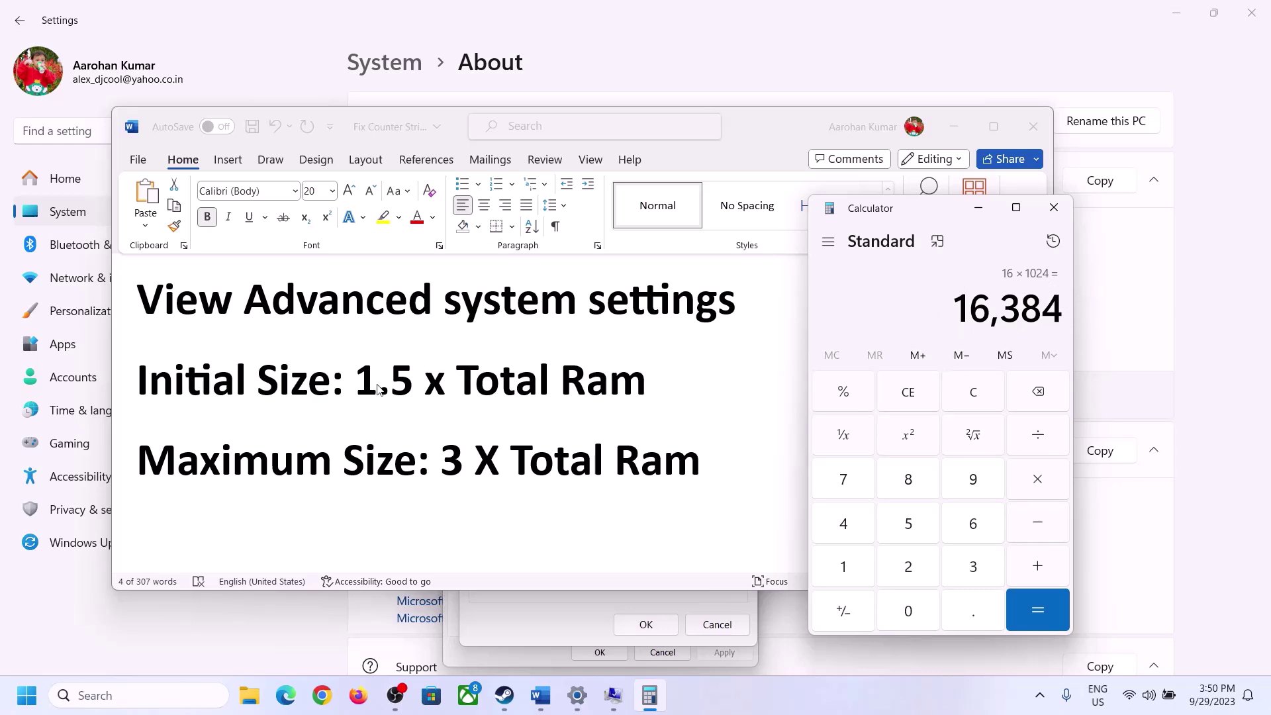
Step: Multiply the RAM amount in megabytes by 1.5 to calculate the initial paging file size
{"action": "left_click", "coordinate": [1038, 479]}
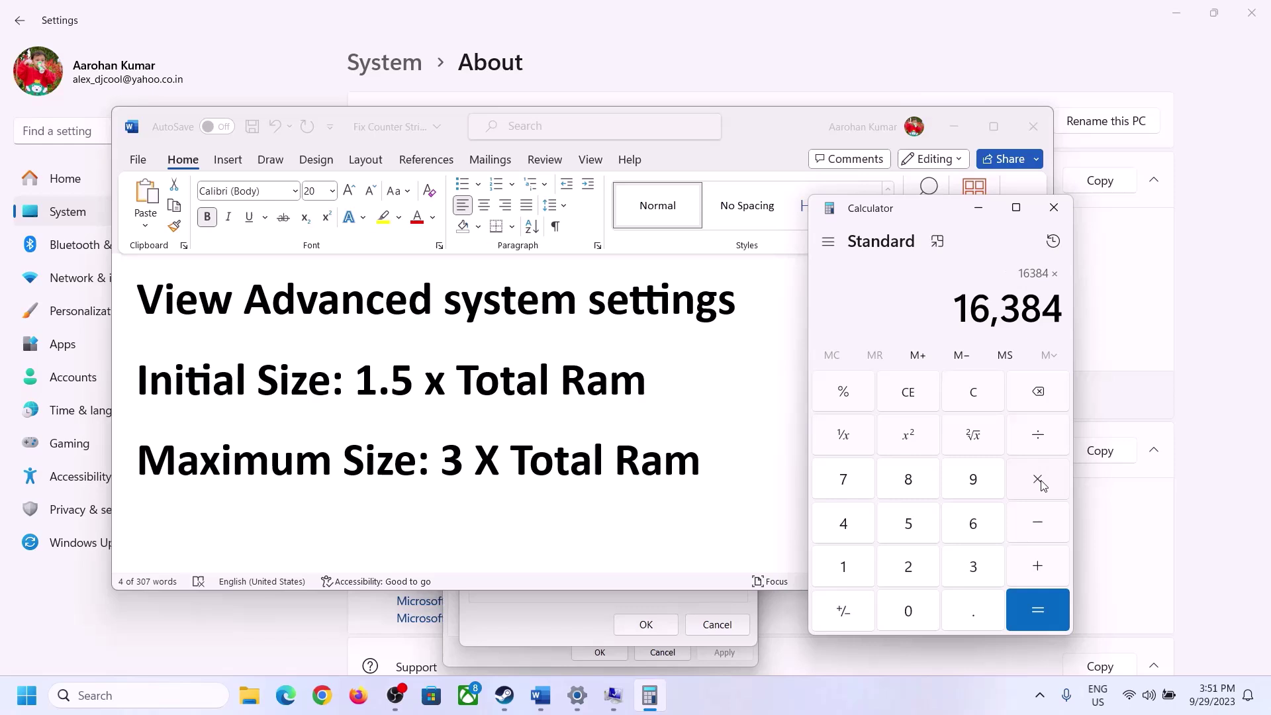
{"action": "left_click", "coordinate": [861, 573]}
{"action": "left_click", "coordinate": [970, 622]}
{"action": "left_click", "coordinate": [909, 526]}
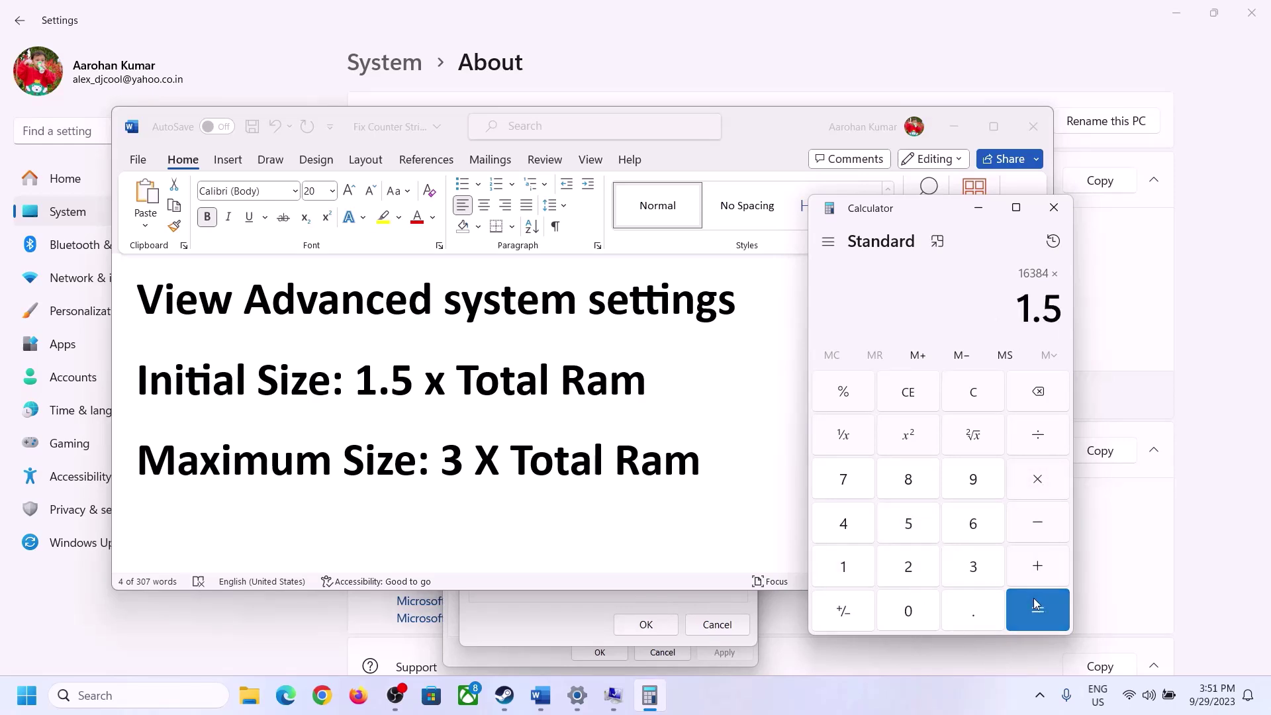
{"action": "left_click", "coordinate": [1037, 603]}
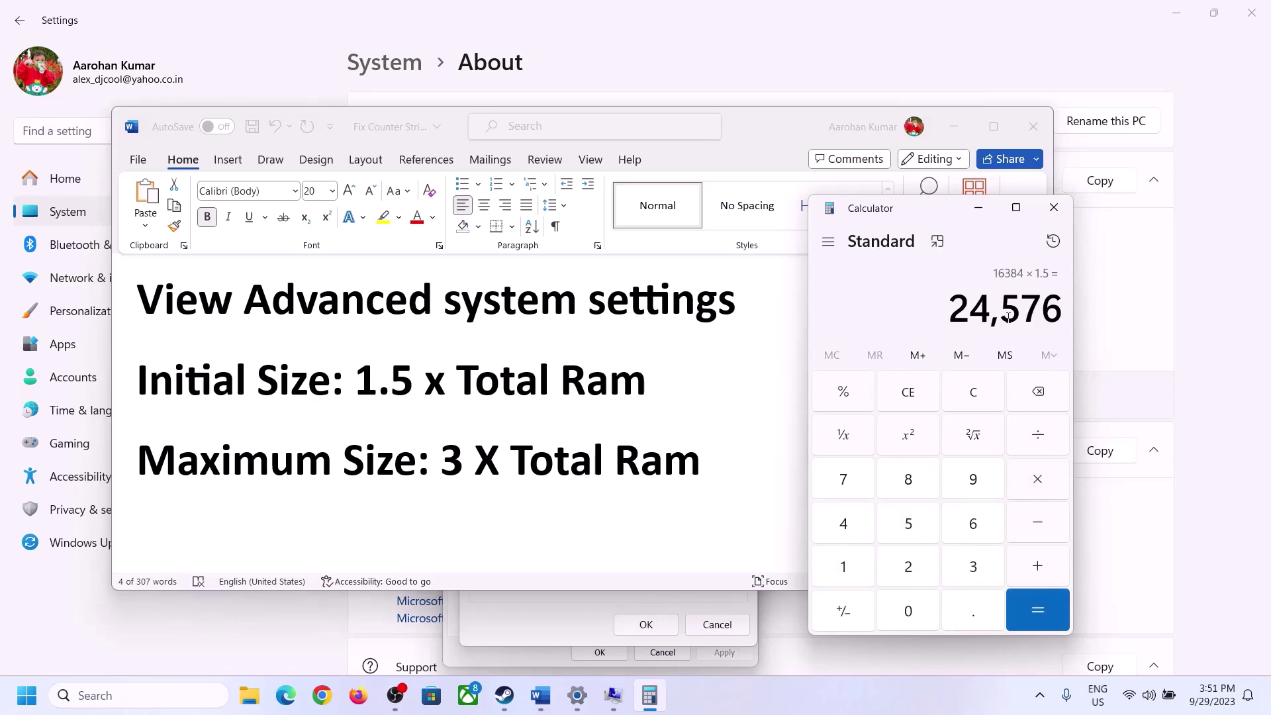
Step: Set the custom initial paging file size of drive C: to 24576 MB
{"action": "left_click", "coordinate": [588, 597]}
{"action": "left_click", "coordinate": [602, 429]}
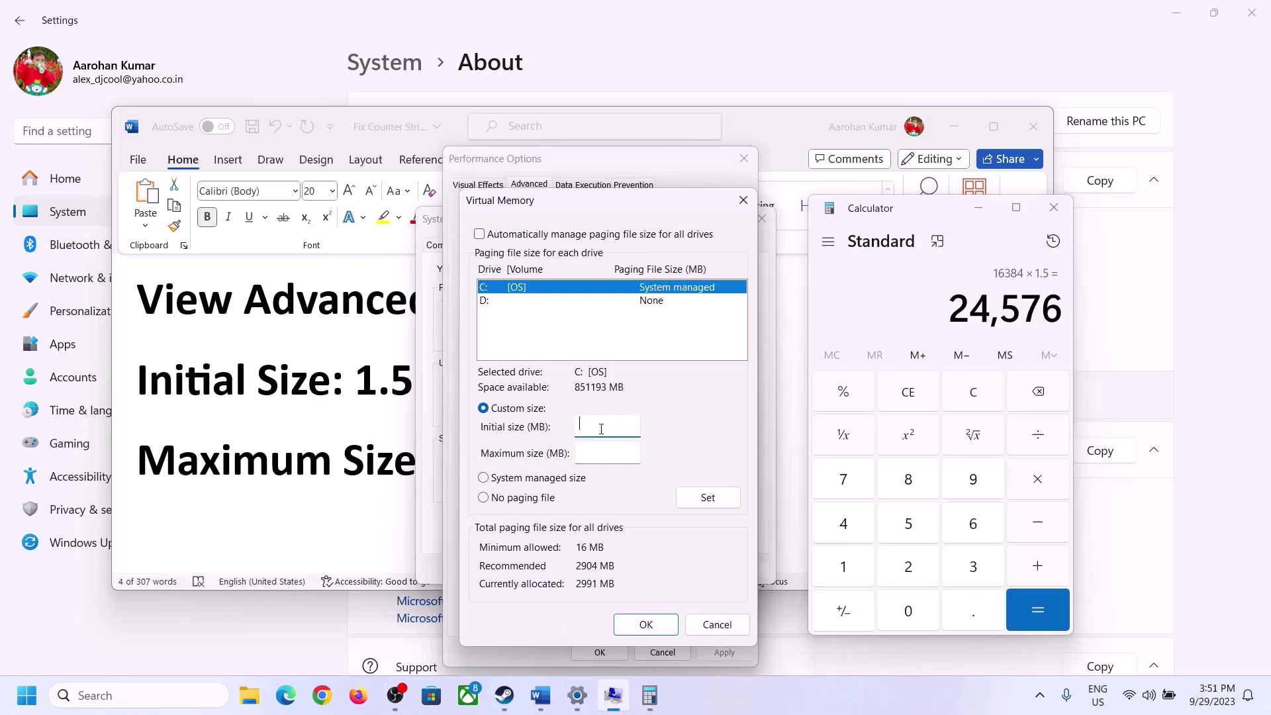
{"action": "type", "text": "24576"}
{"action": "left_click", "coordinate": [637, 452]}
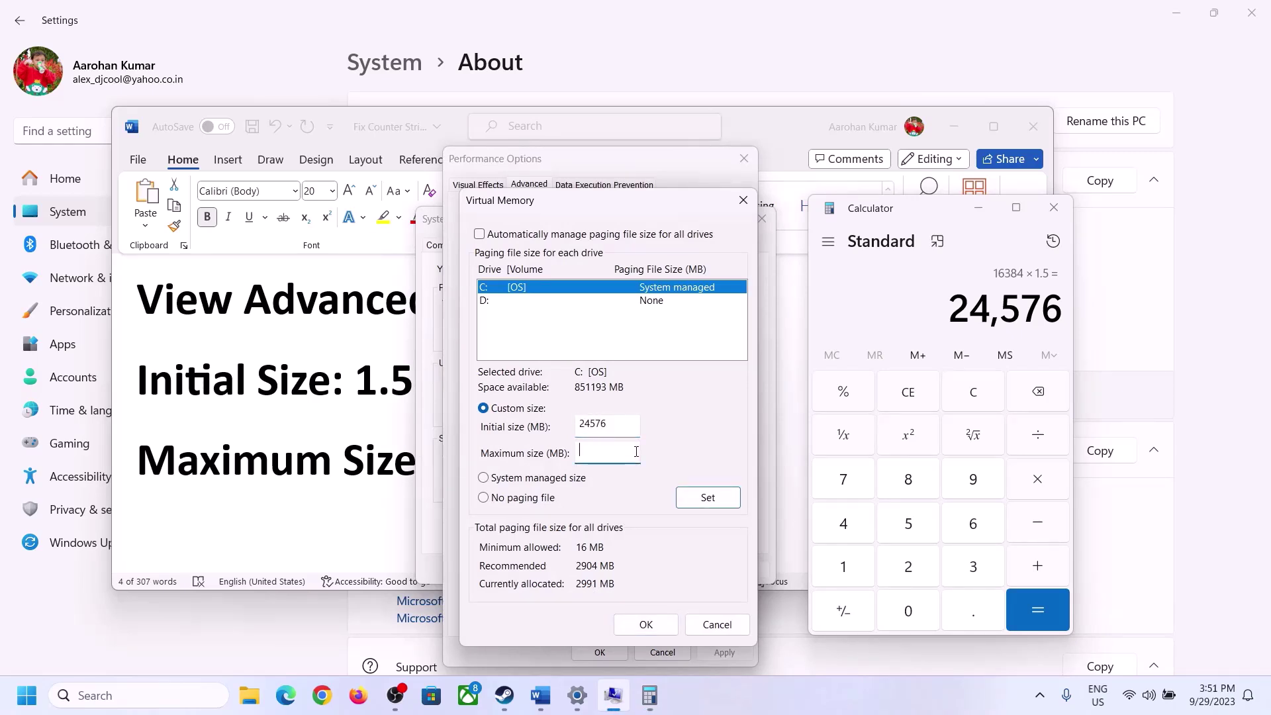
Step: Review the maximum paging file size formula in the Word document and clear the previous calculation in Calculator
{"action": "left_click", "coordinate": [398, 467]}
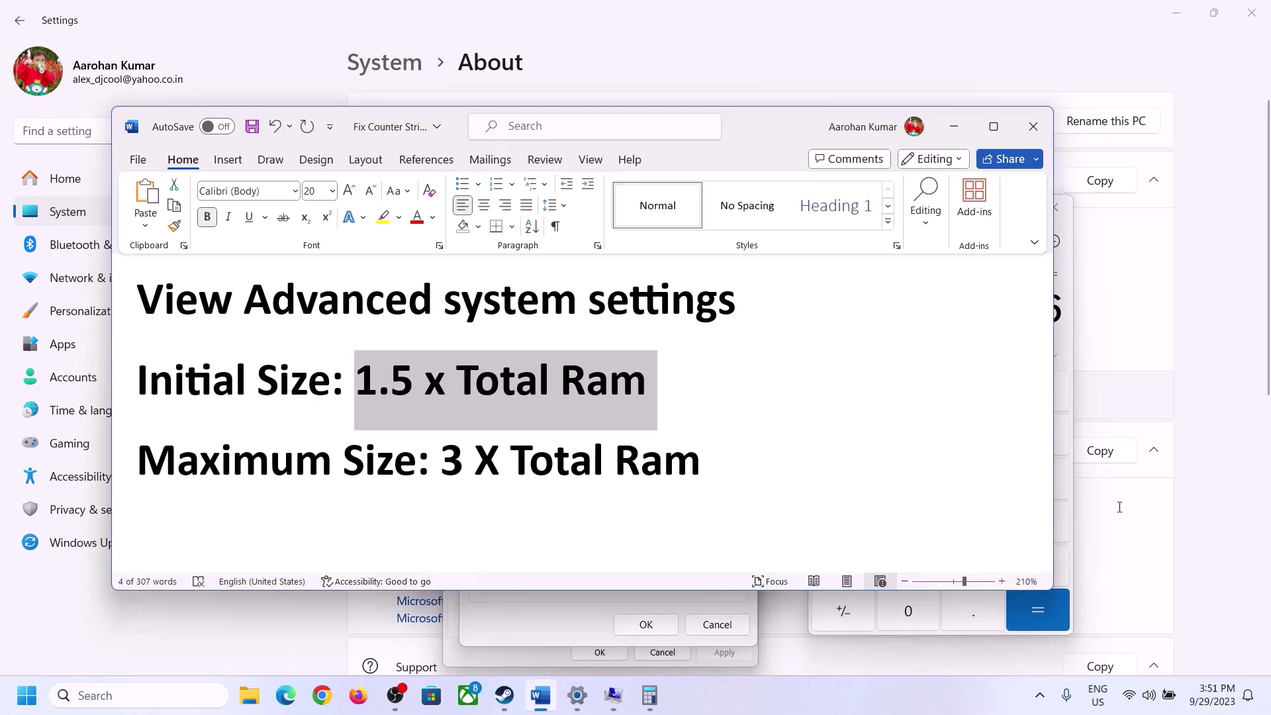
{"action": "left_click", "coordinate": [1070, 354]}
{"action": "left_click", "coordinate": [984, 391]}
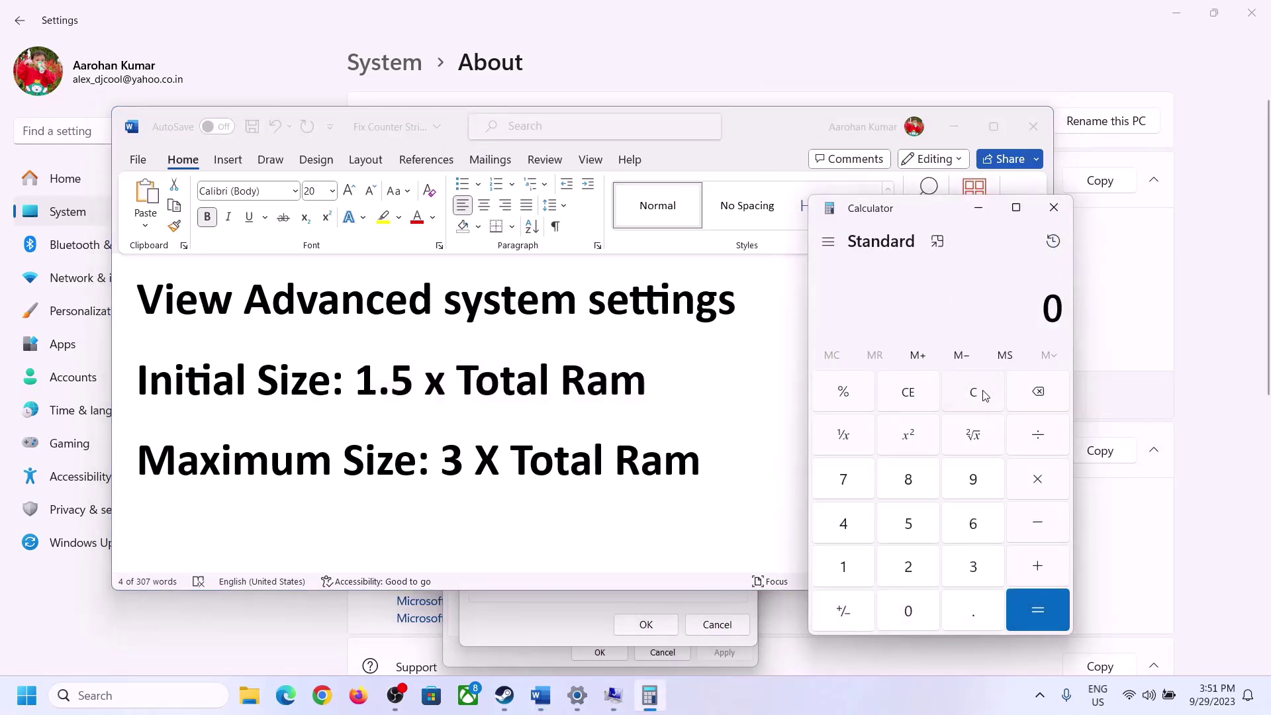
Step: Check the installed RAM in Settings and convert it to megabytes in Calculator by computing 16 × 1024
{"action": "left_click", "coordinate": [580, 698]}
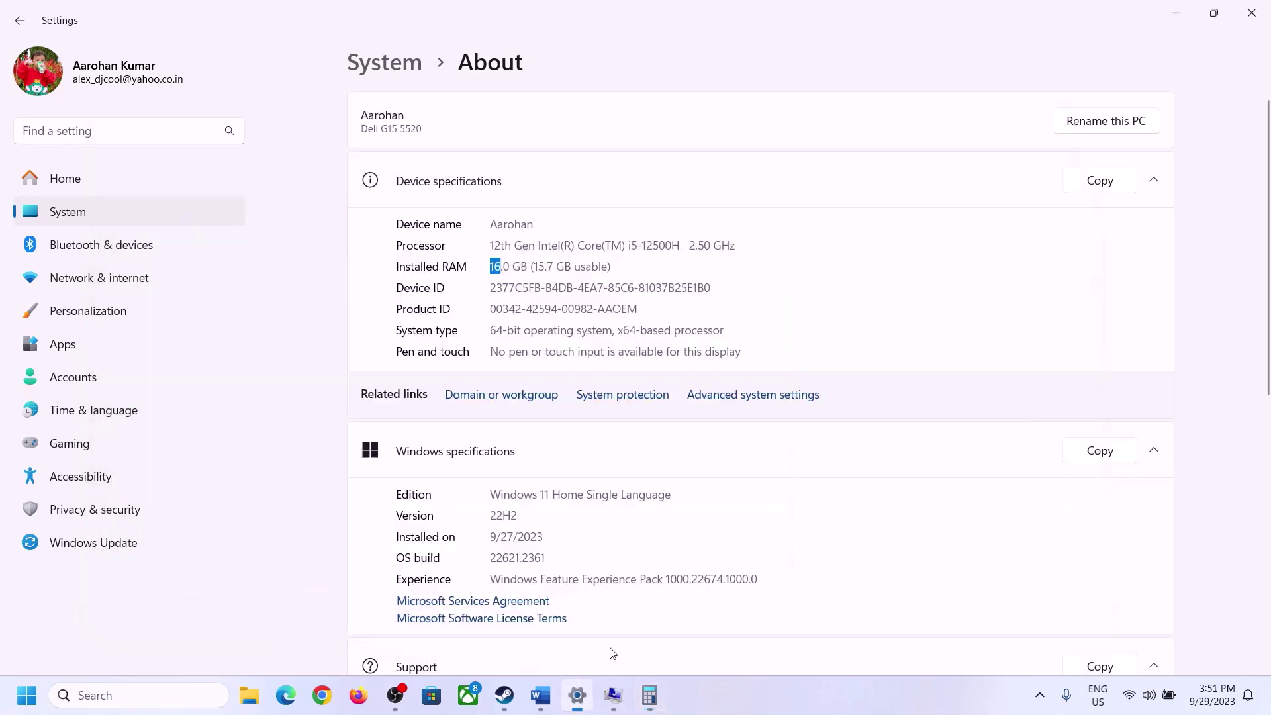
{"action": "left_click", "coordinate": [649, 695]}
{"action": "left_click", "coordinate": [859, 562]}
{"action": "left_click", "coordinate": [971, 527]}
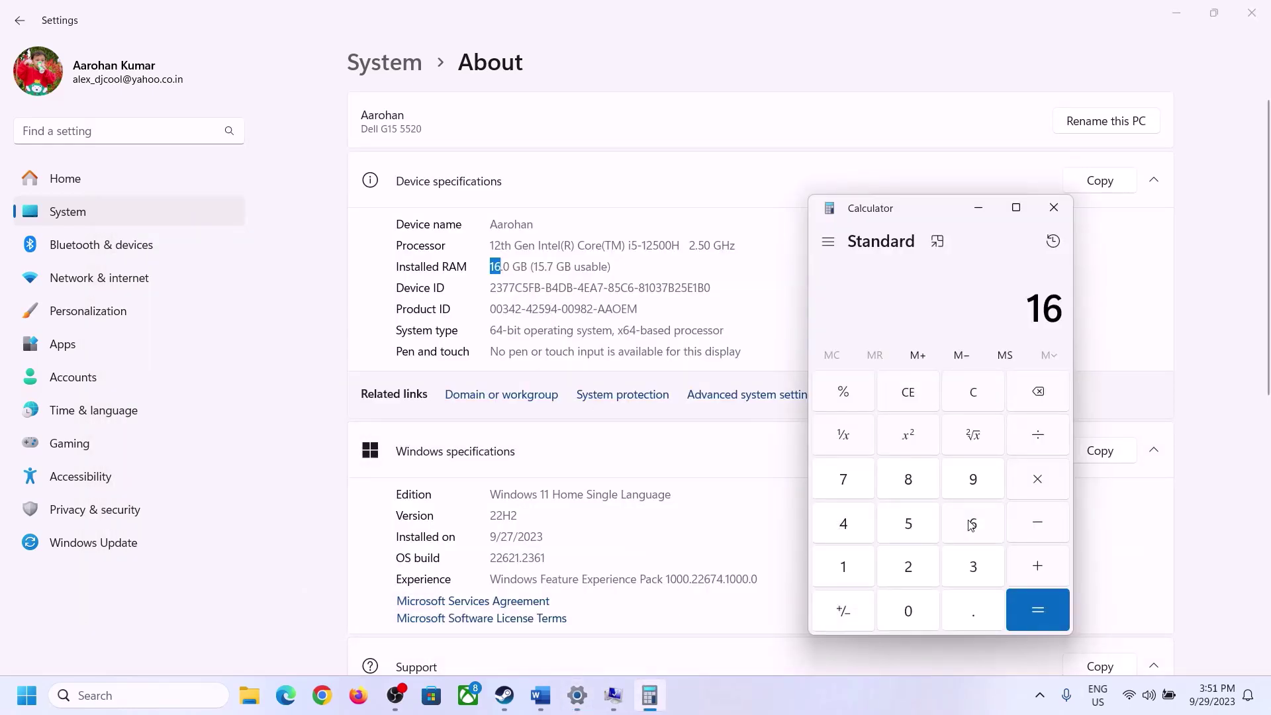
{"action": "left_click", "coordinate": [1035, 482]}
{"action": "left_click", "coordinate": [853, 561]}
{"action": "left_click", "coordinate": [895, 606]}
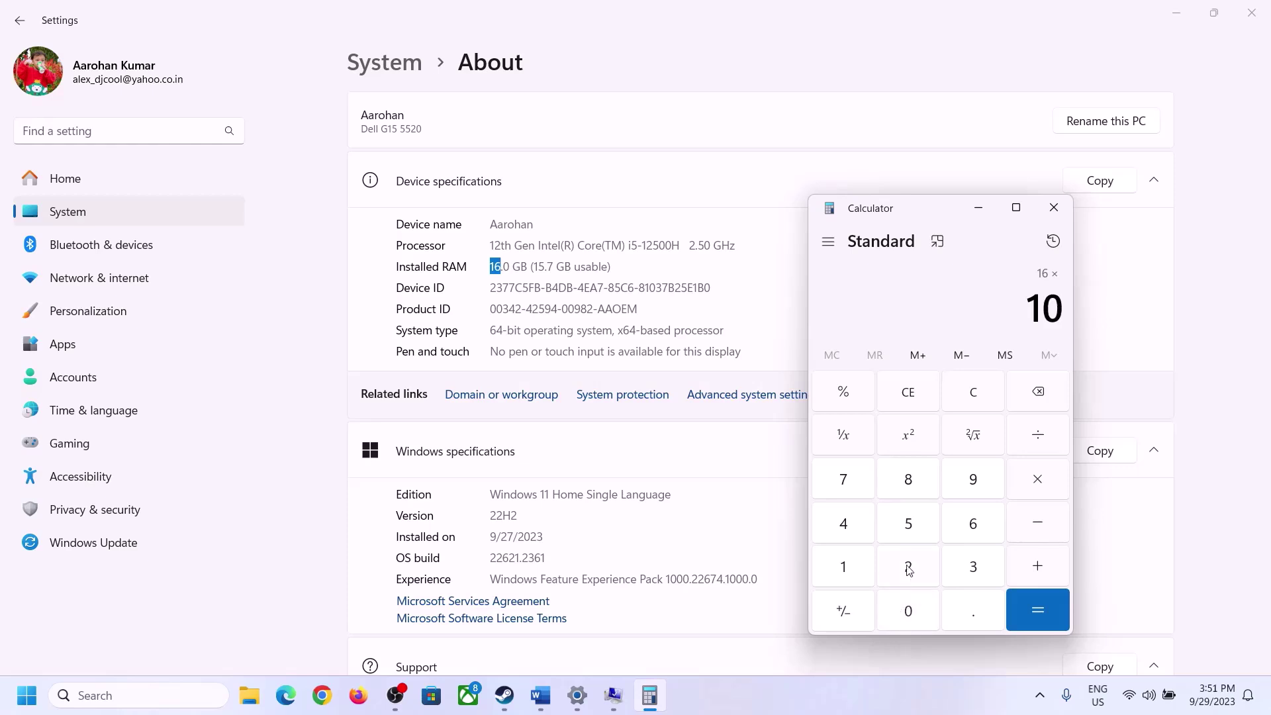
{"action": "left_click", "coordinate": [911, 568]}
{"action": "left_click", "coordinate": [847, 530]}
{"action": "left_click", "coordinate": [1029, 622]}
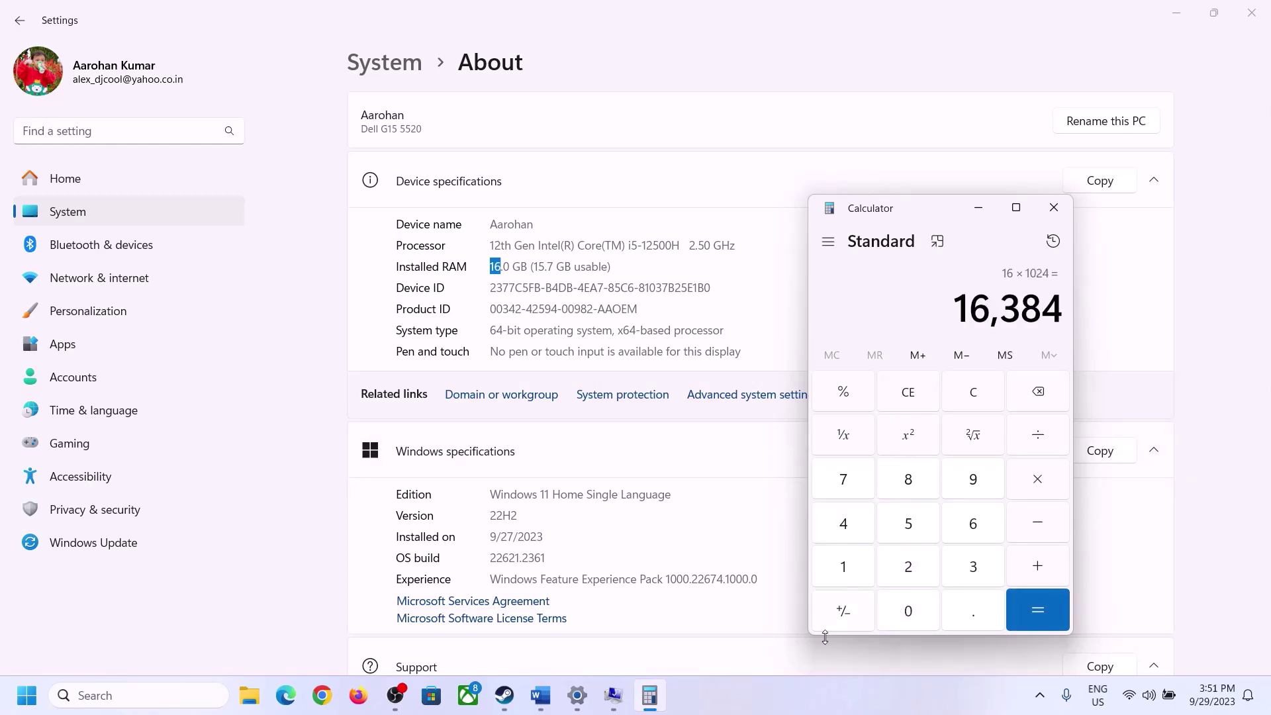
Step: Check the maximum size formula in Word and multiply the RAM amount in megabytes by 3 in Calculator
{"action": "left_click", "coordinate": [528, 709]}
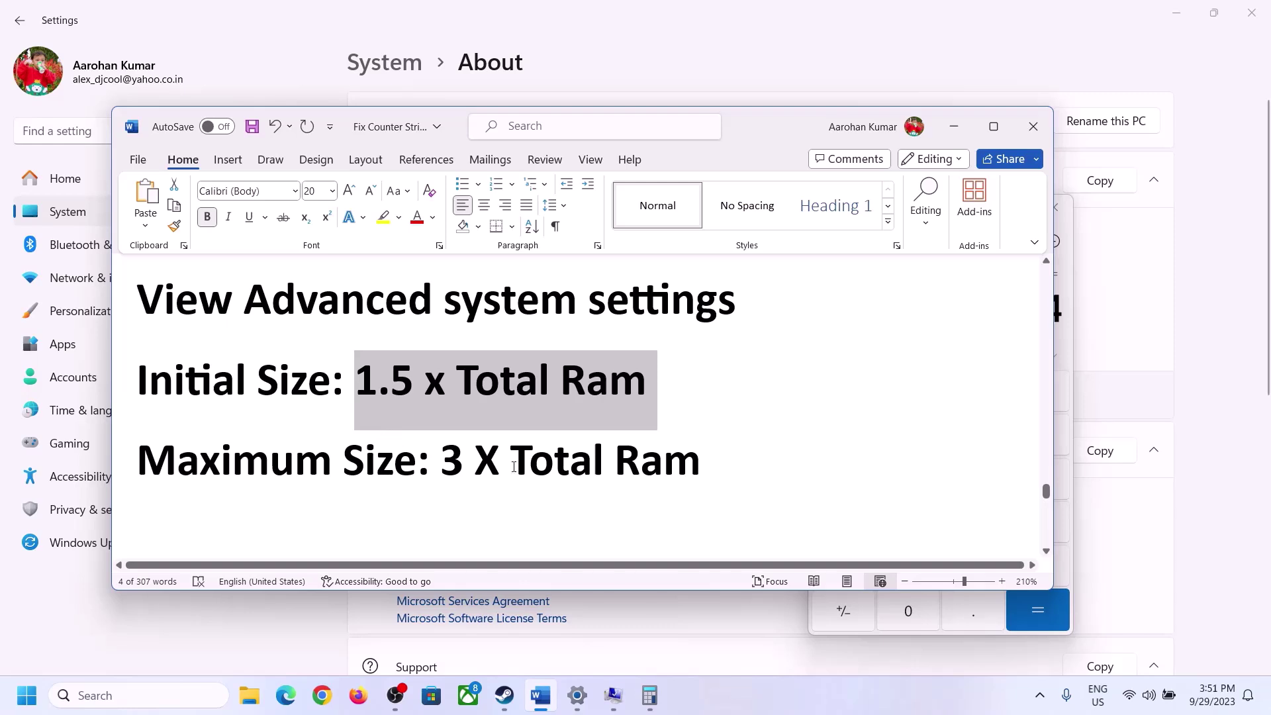
{"action": "left_click", "coordinate": [649, 695]}
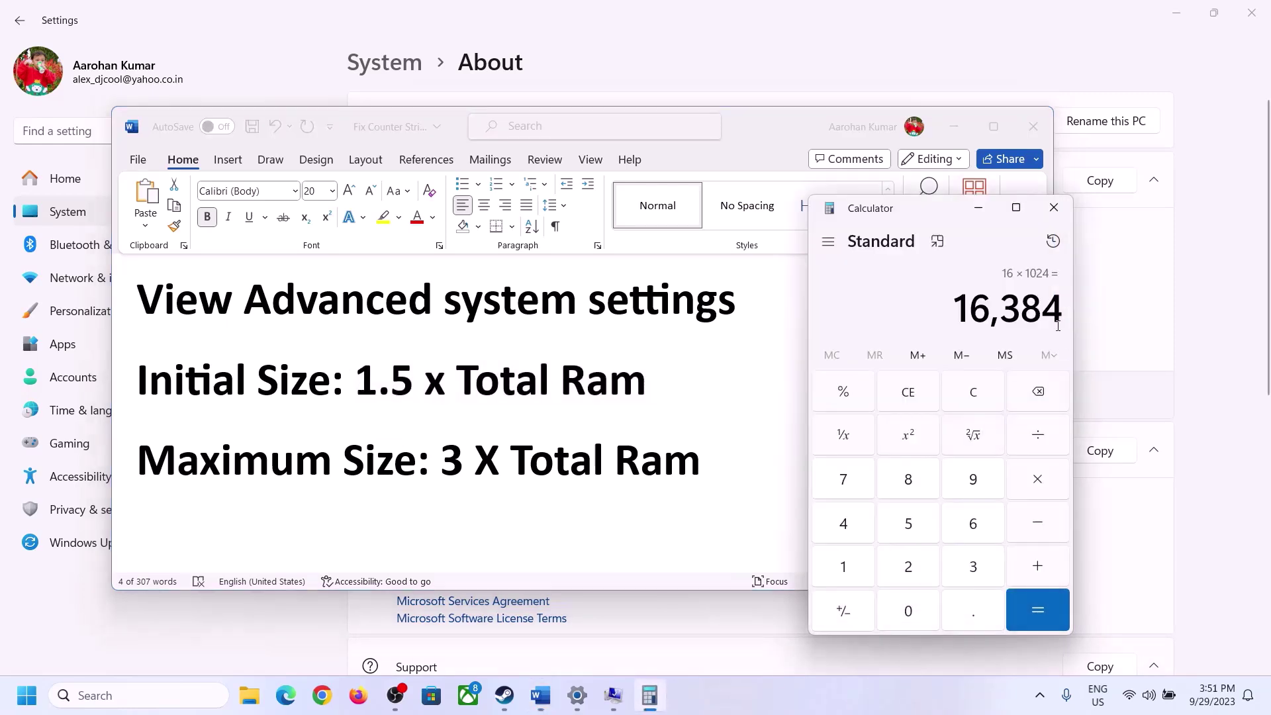
{"action": "left_click", "coordinate": [1037, 480]}
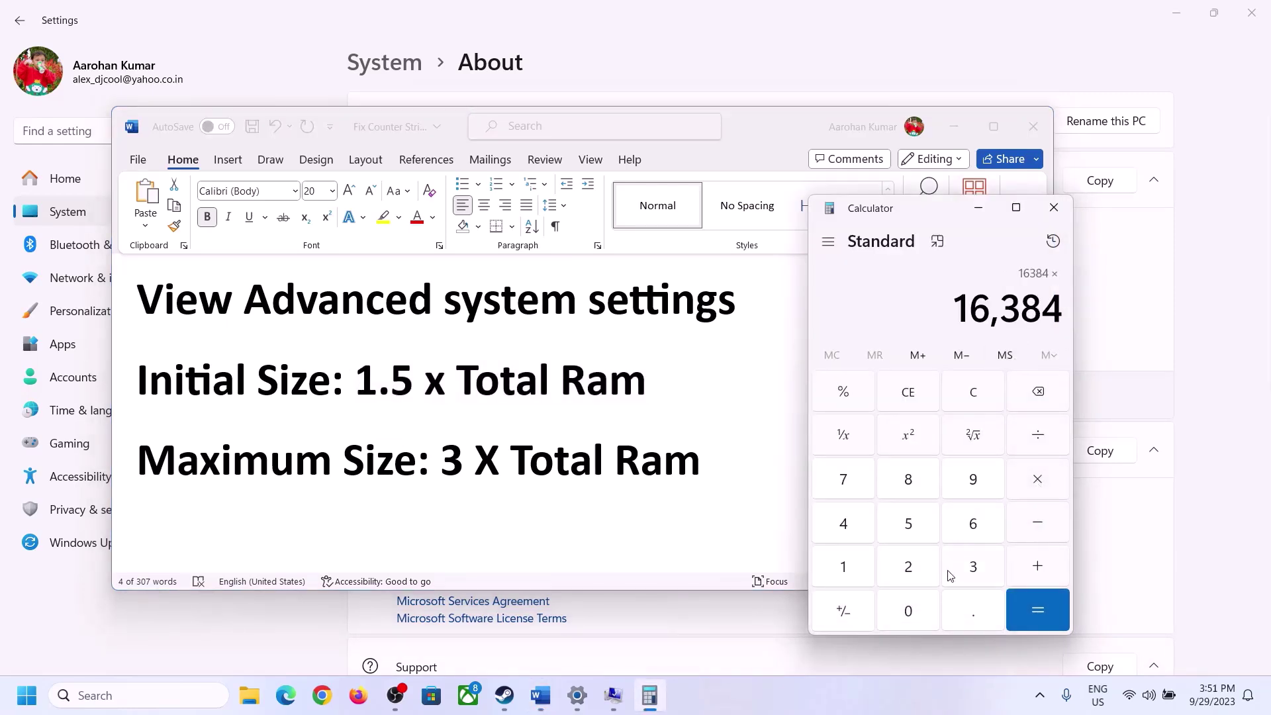
{"action": "left_click", "coordinate": [972, 567]}
{"action": "left_click", "coordinate": [1052, 611]}
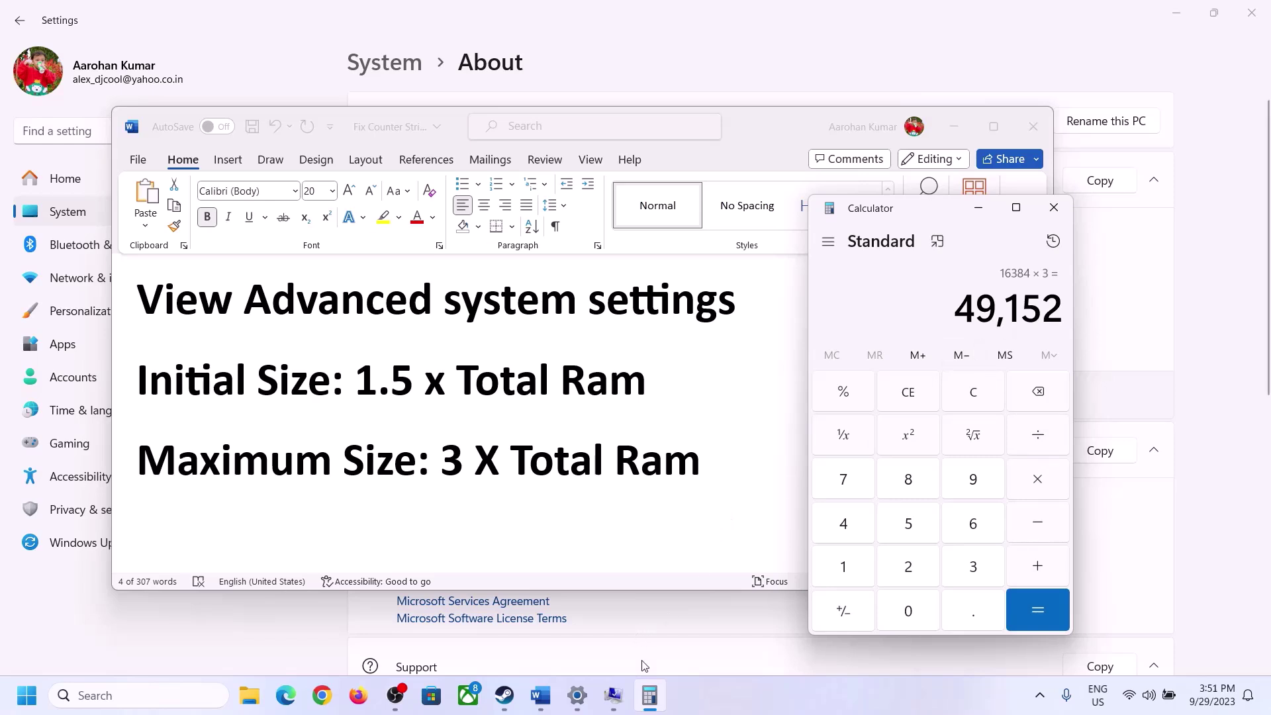
Step: Set the custom maximum paging file size of drive C: to 49152 MB, assign the sizes and confirm the Virtual Memory dialog
{"action": "left_click", "coordinate": [613, 695]}
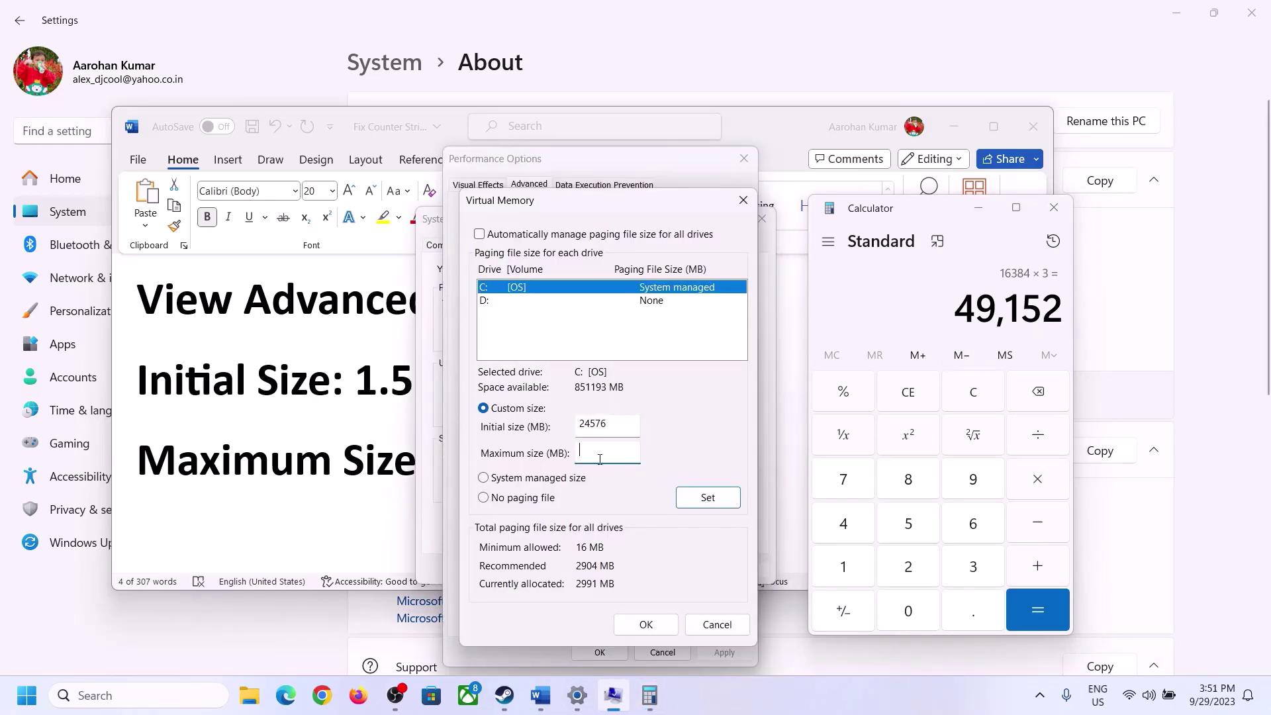
{"action": "type", "text": "4"}
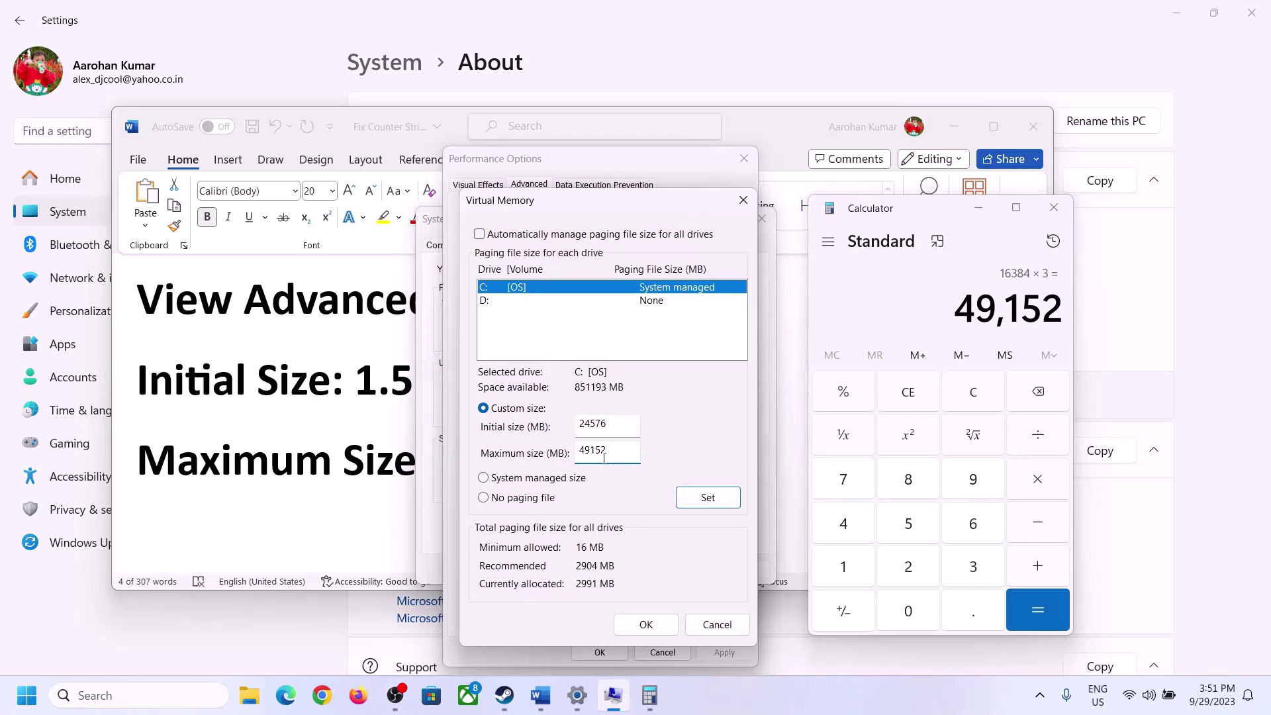
{"action": "type", "text": "9152"}
{"action": "left_click", "coordinate": [708, 500]}
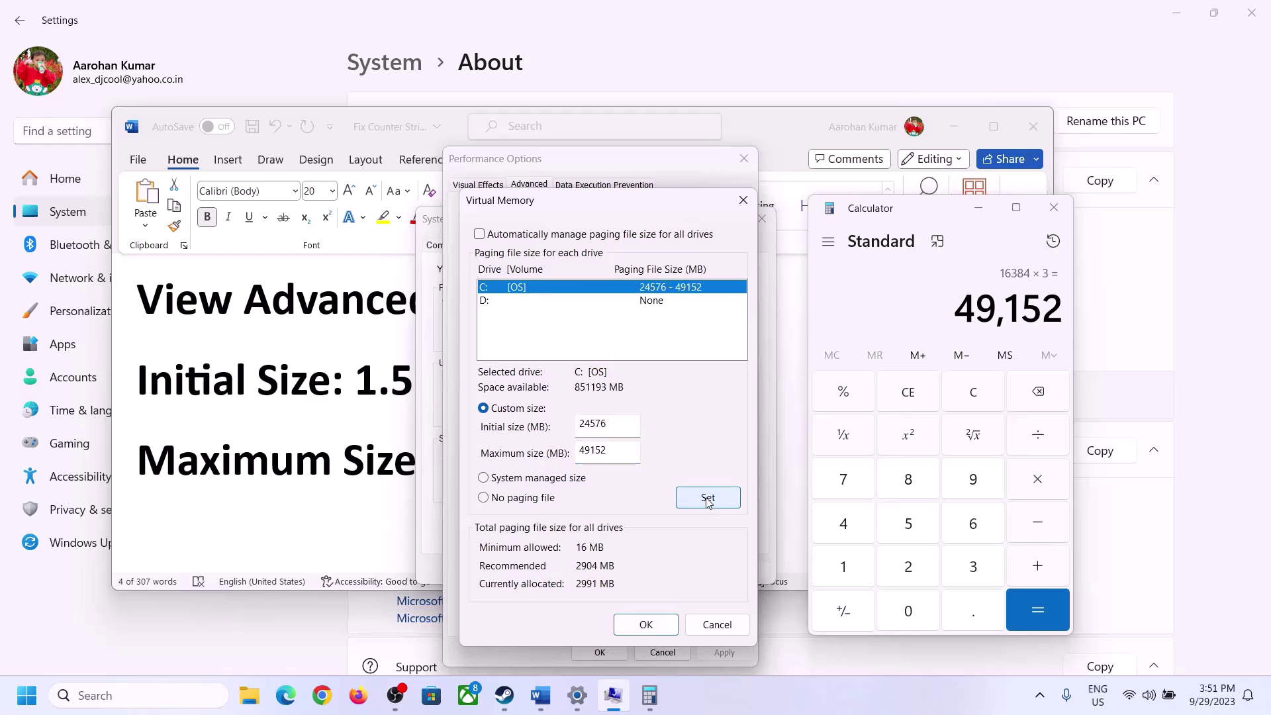
{"action": "left_click", "coordinate": [646, 623]}
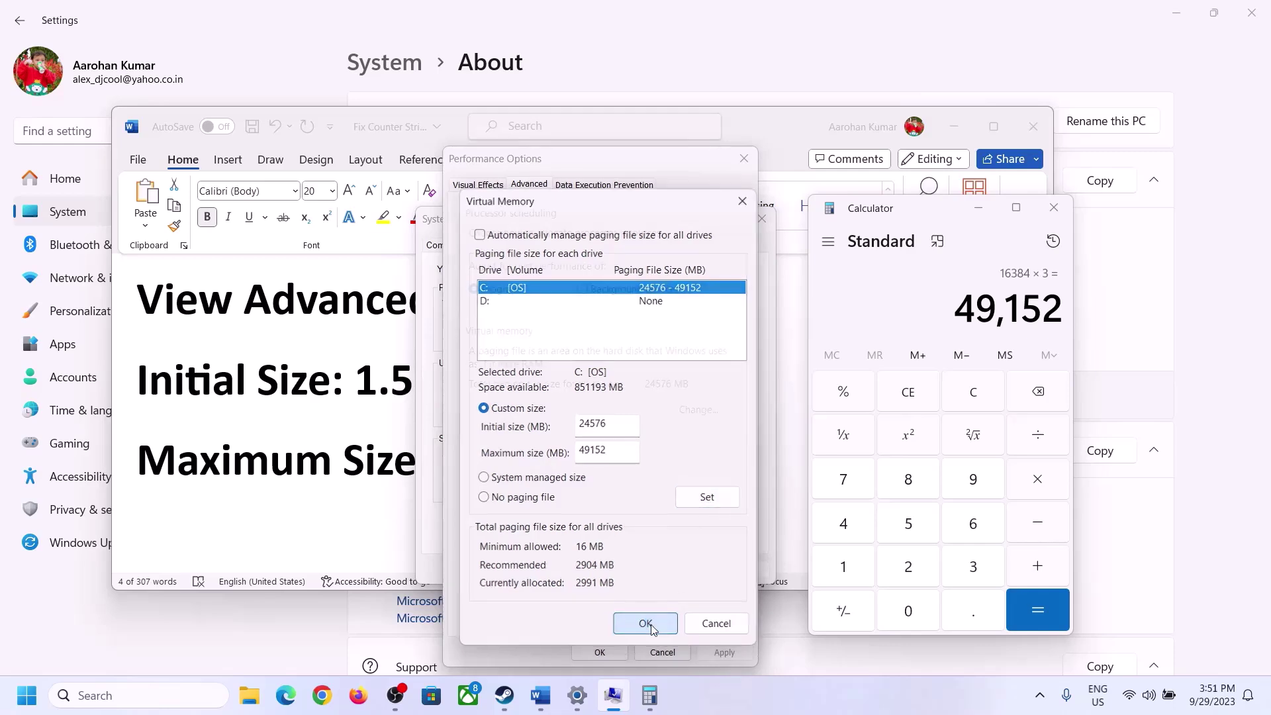
Step: Apply and close the Performance Options and System Properties dialogs, dismissing the restart prompt without restarting
{"action": "left_click", "coordinate": [768, 407]}
{"action": "left_click", "coordinate": [725, 652]}
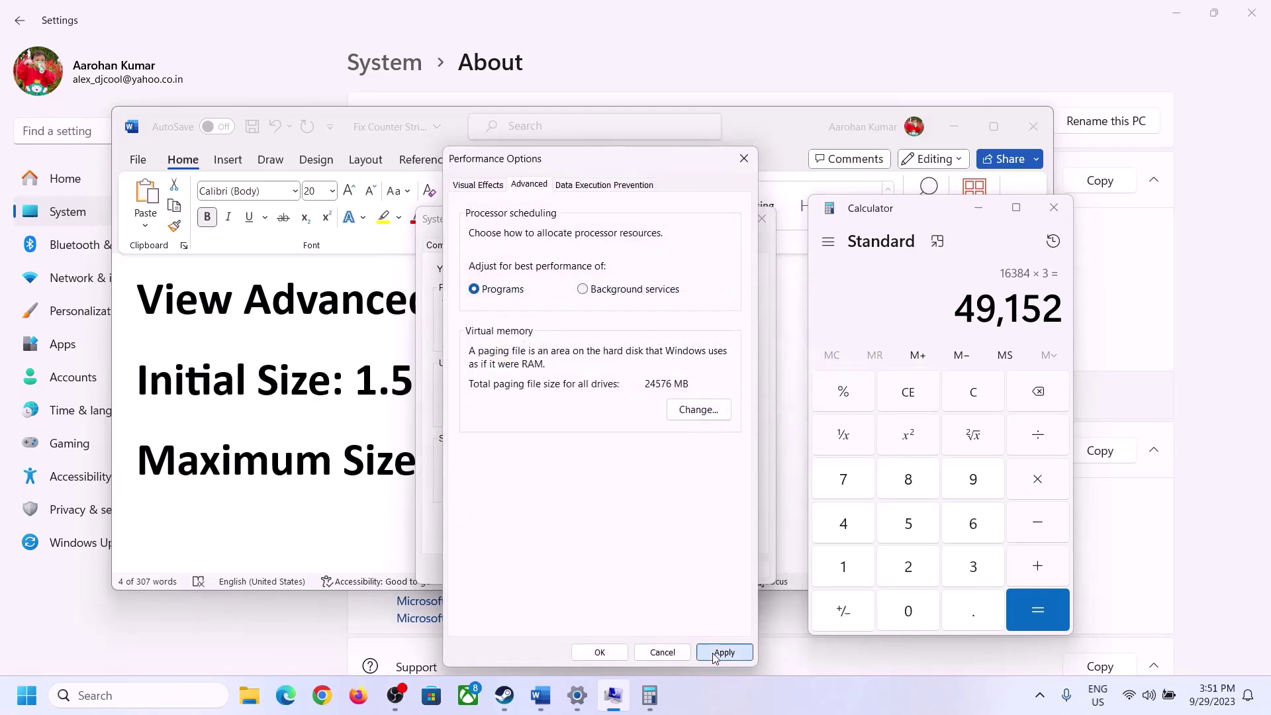
{"action": "left_click", "coordinate": [599, 652]}
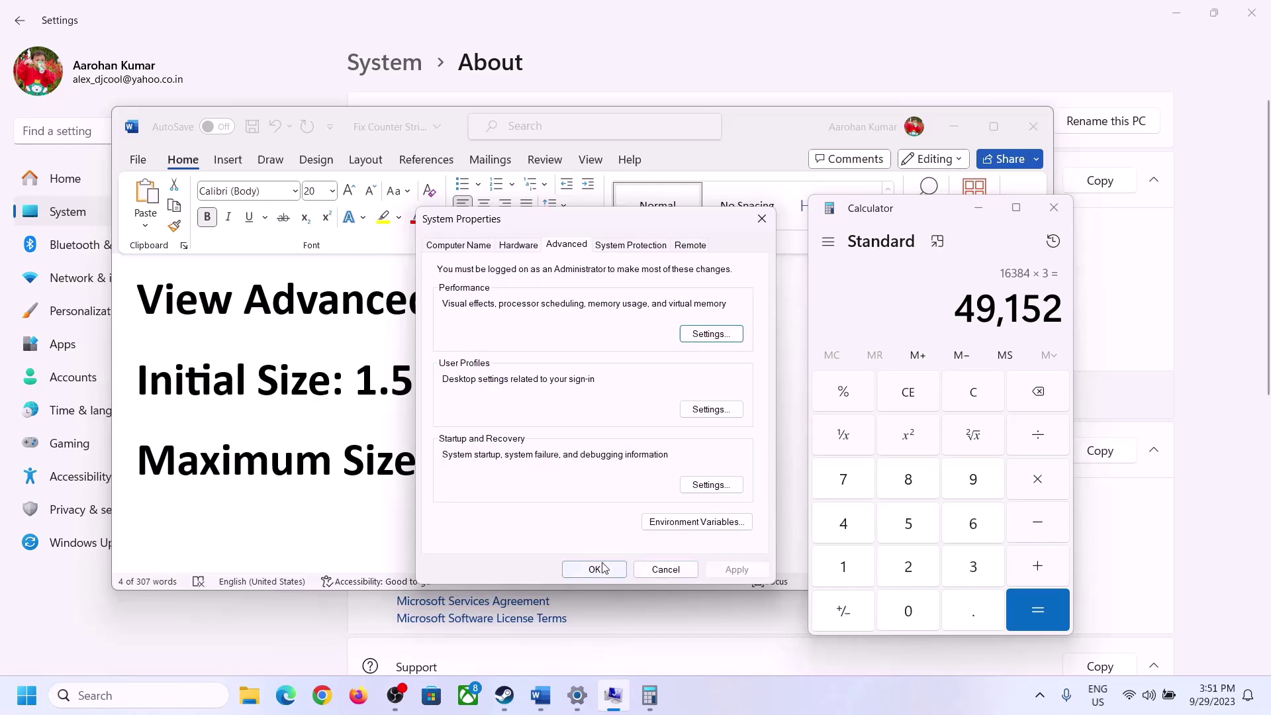
{"action": "left_click", "coordinate": [599, 568]}
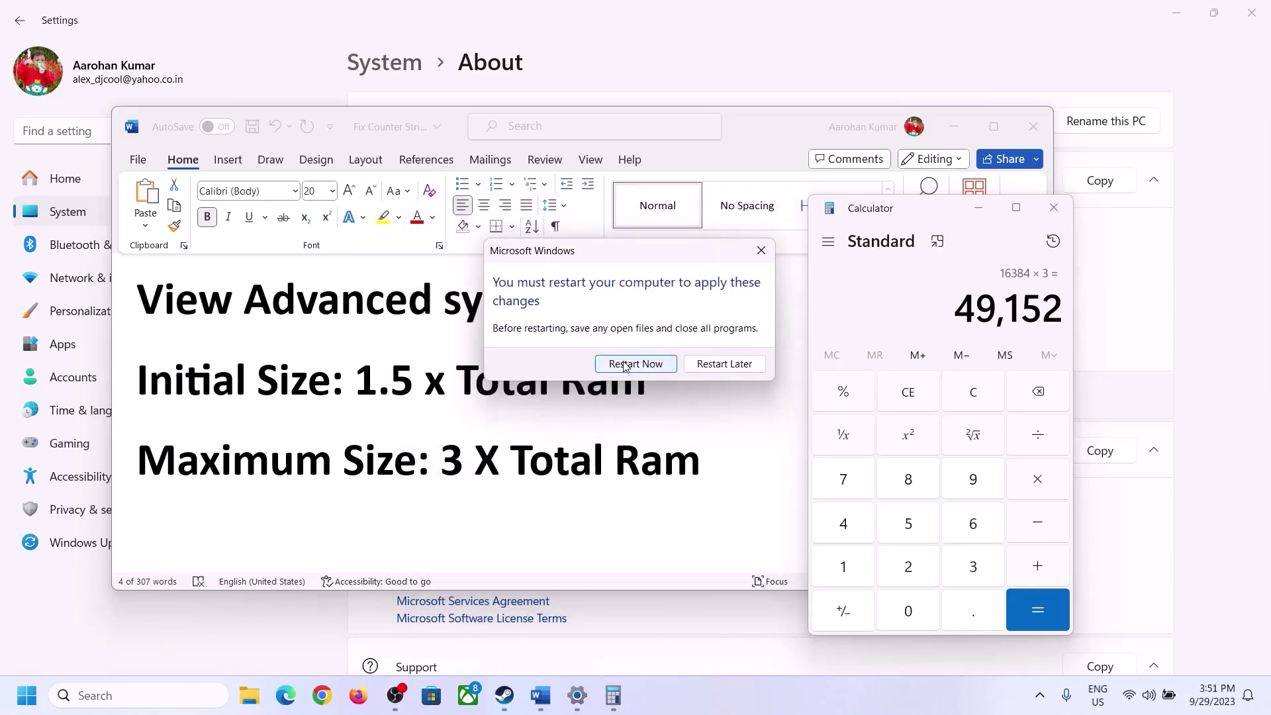
{"action": "left_click", "coordinate": [760, 248]}
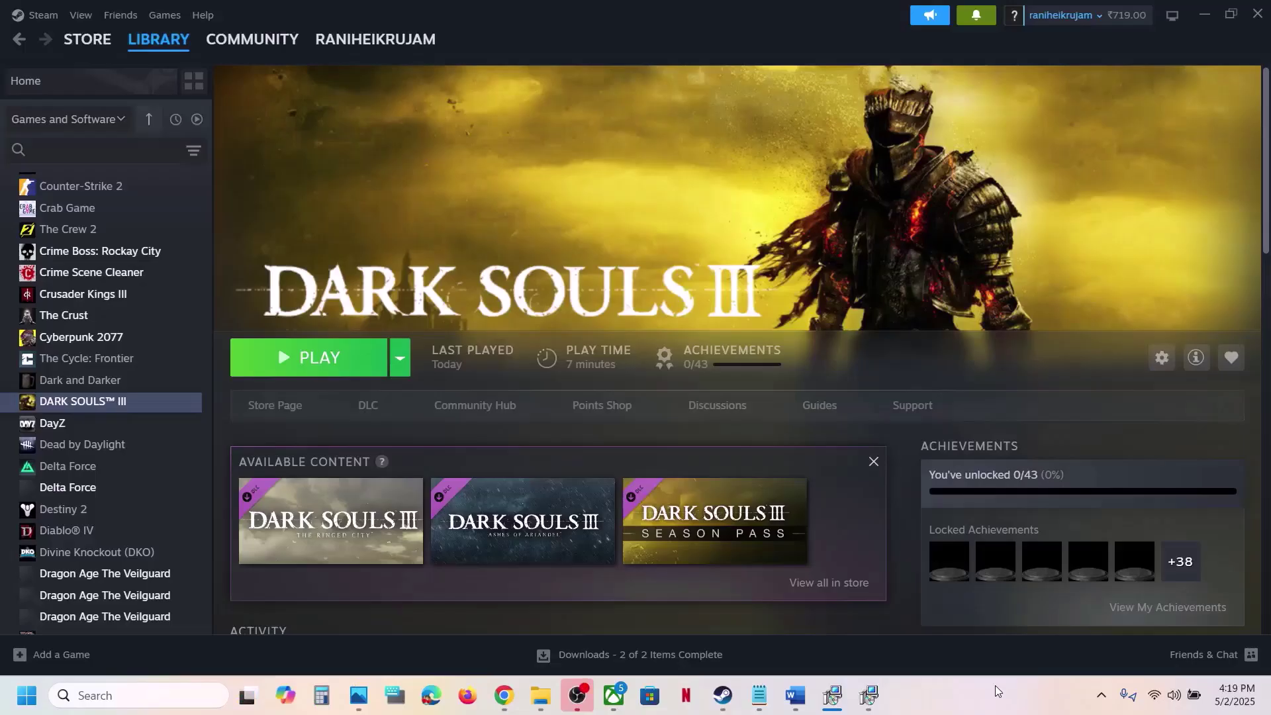
Step: Switch to the Word troubleshooting guide, maximize it, and highlight the Step 10 instruction to update the system BIOS
{"action": "left_click", "coordinate": [805, 693]}
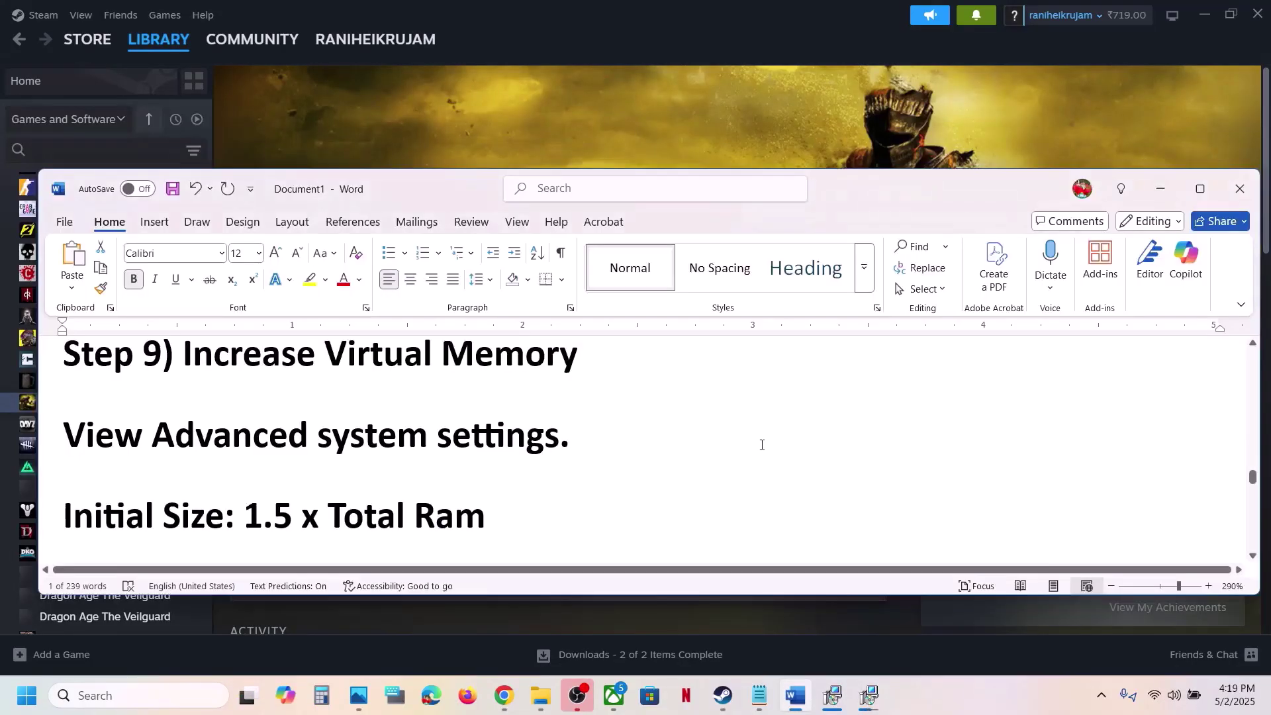
{"action": "left_click", "coordinate": [1200, 189]}
{"action": "scroll", "coordinate": [517, 477], "scroll_direction": "down", "scroll_amount": 3}
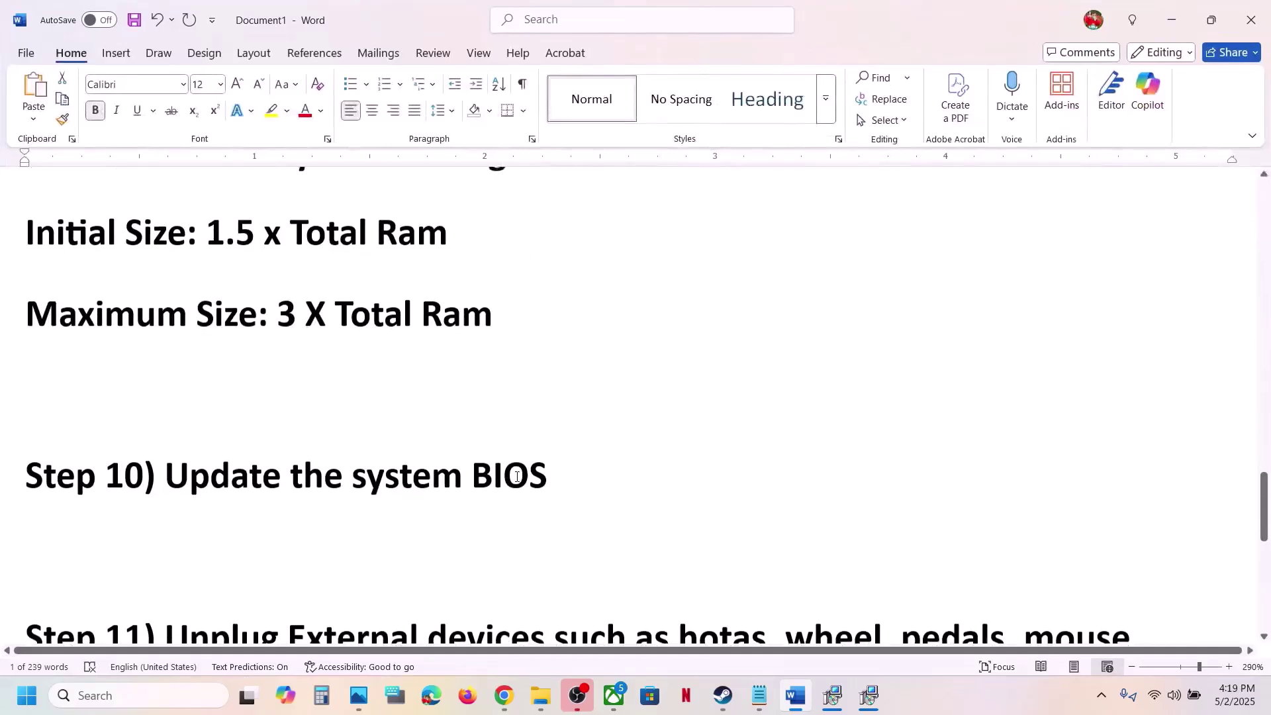
{"action": "left_click_drag", "start_coordinate": [189, 467], "coordinate": [621, 458]}
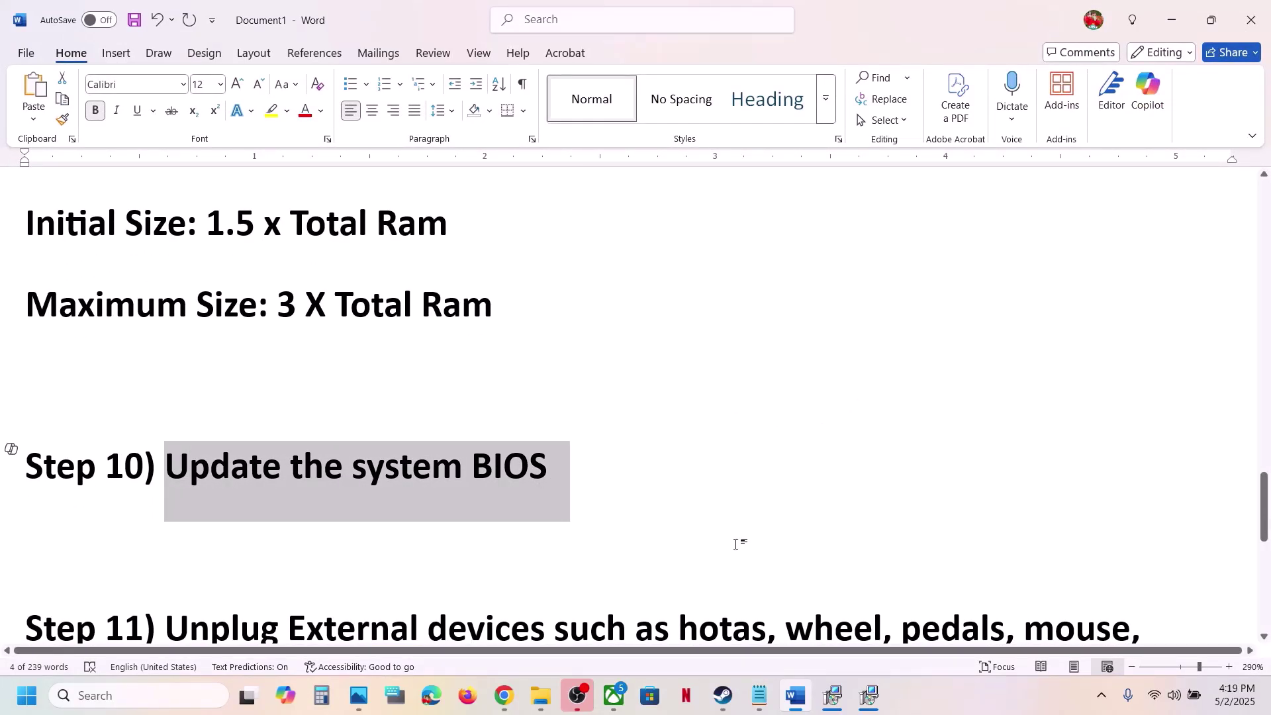
Step: Check the battery charge in the system's quick settings and return to the BIOS update instruction in the guide
{"action": "left_click", "coordinate": [1200, 697]}
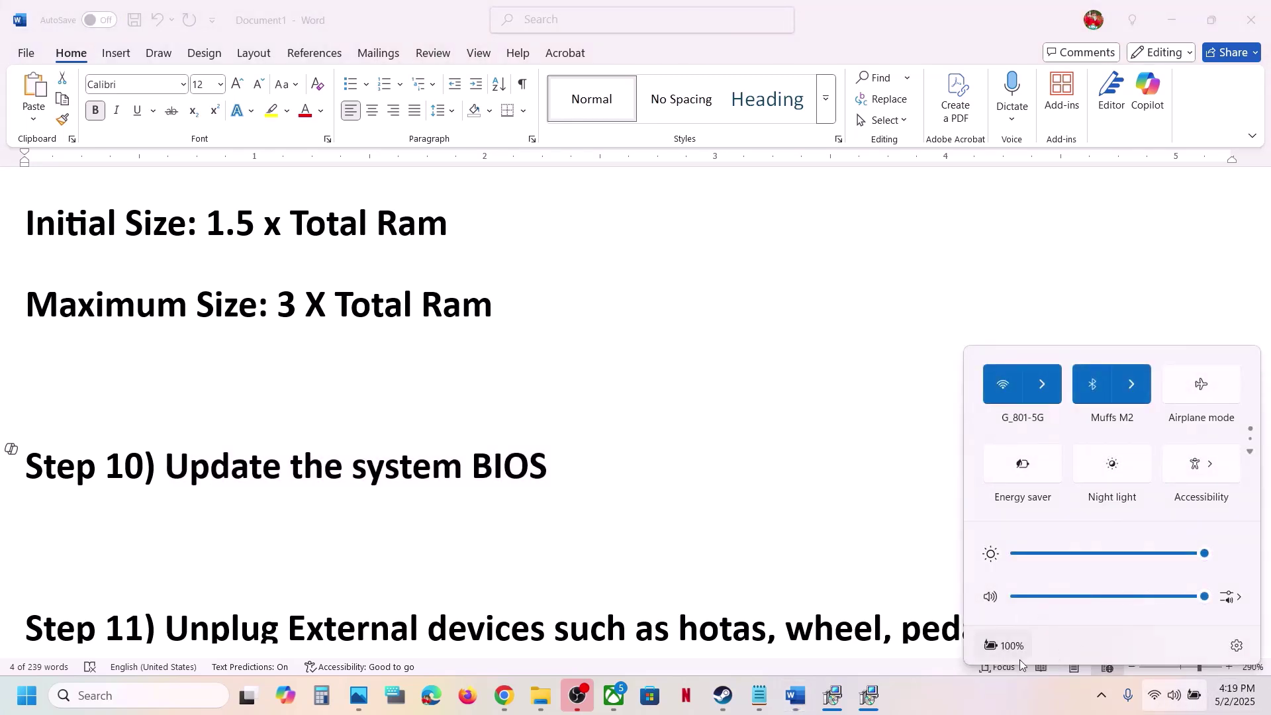
{"action": "left_click", "coordinate": [1004, 705]}
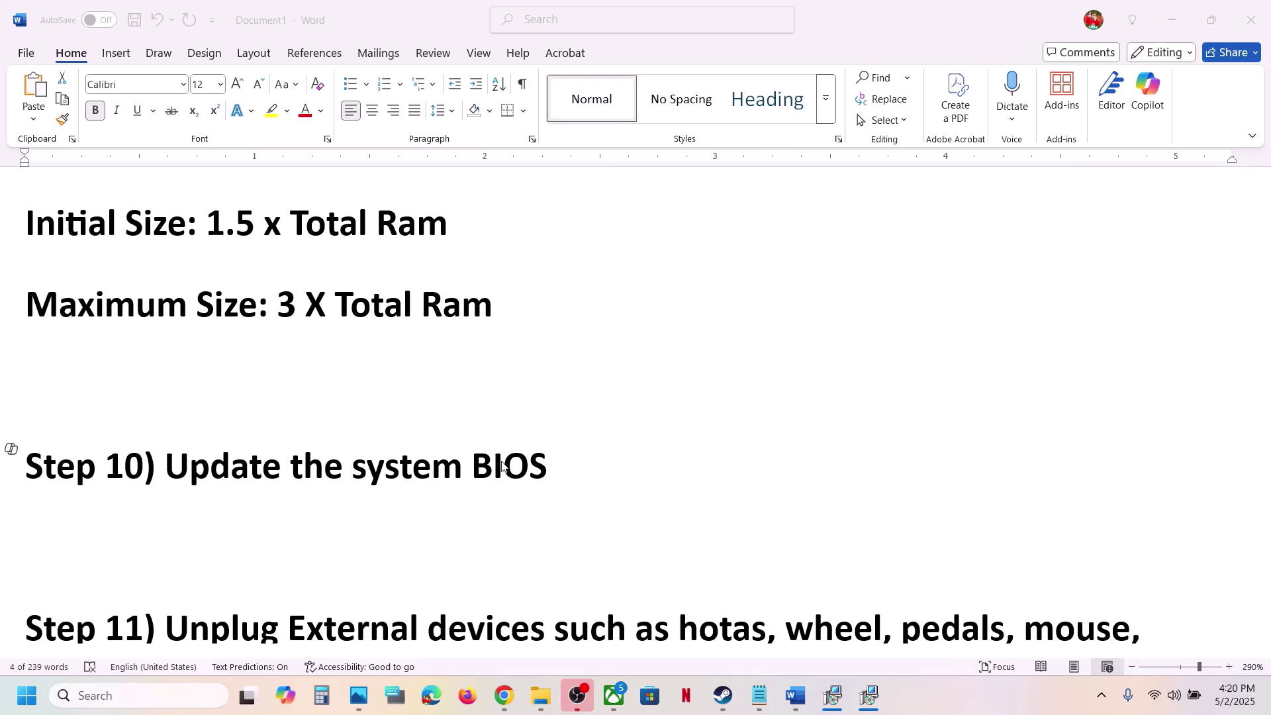
{"action": "triple_click", "coordinate": [331, 478]}
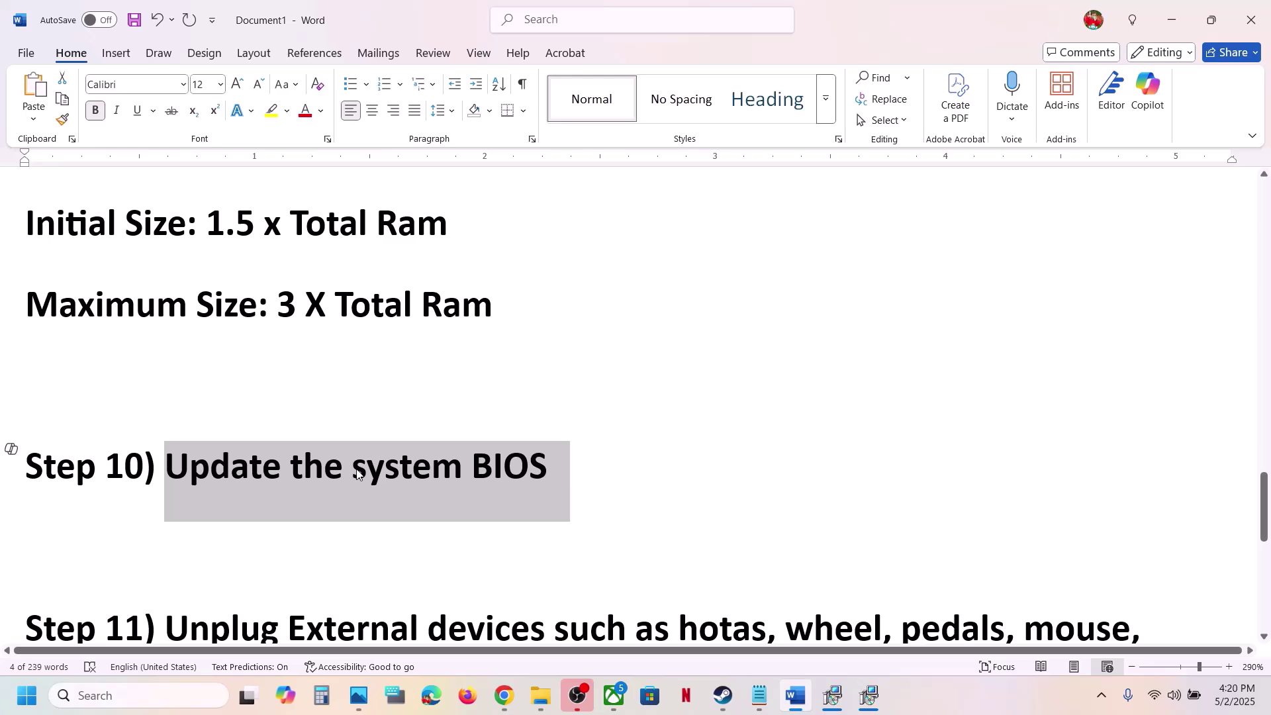
Step: Review Step 11 of the guide, highlighting the instructions on unplugging external devices and disconnecting additional USB adapters and controllers
{"action": "scroll", "coordinate": [440, 497], "scroll_direction": "down", "scroll_amount": 5}
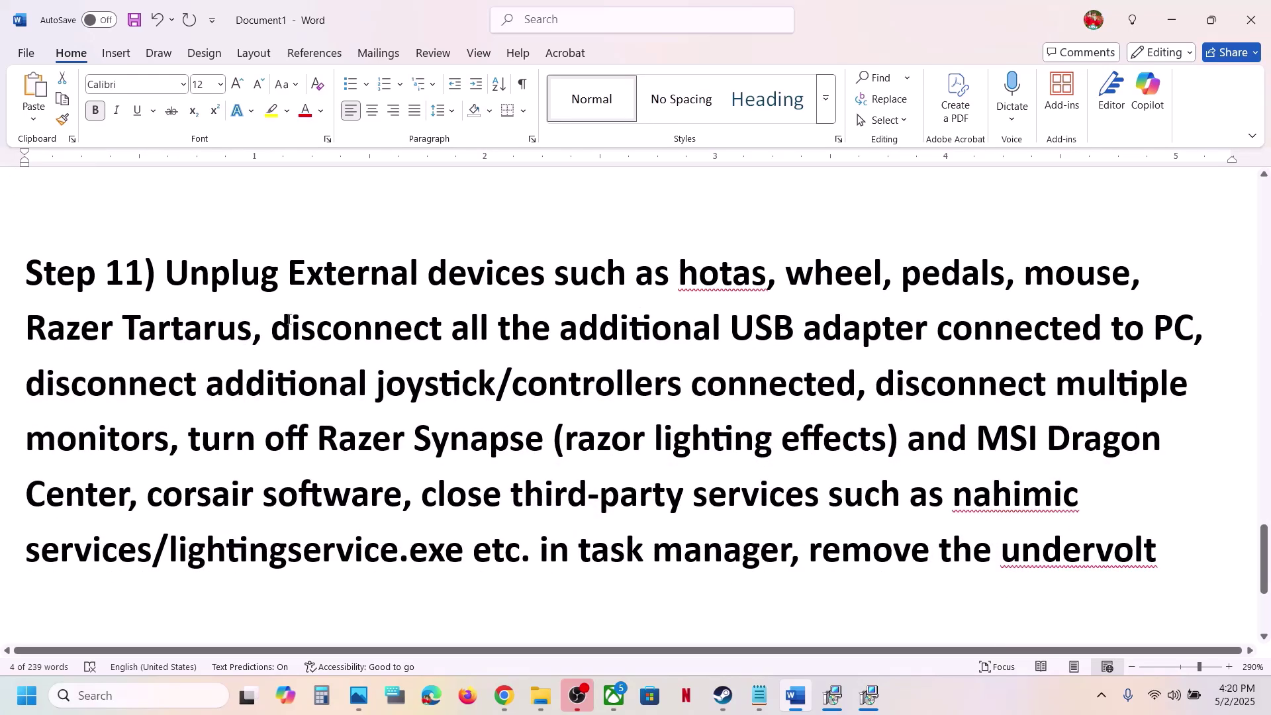
{"action": "left_click_drag", "start_coordinate": [188, 274], "coordinate": [1124, 331]}
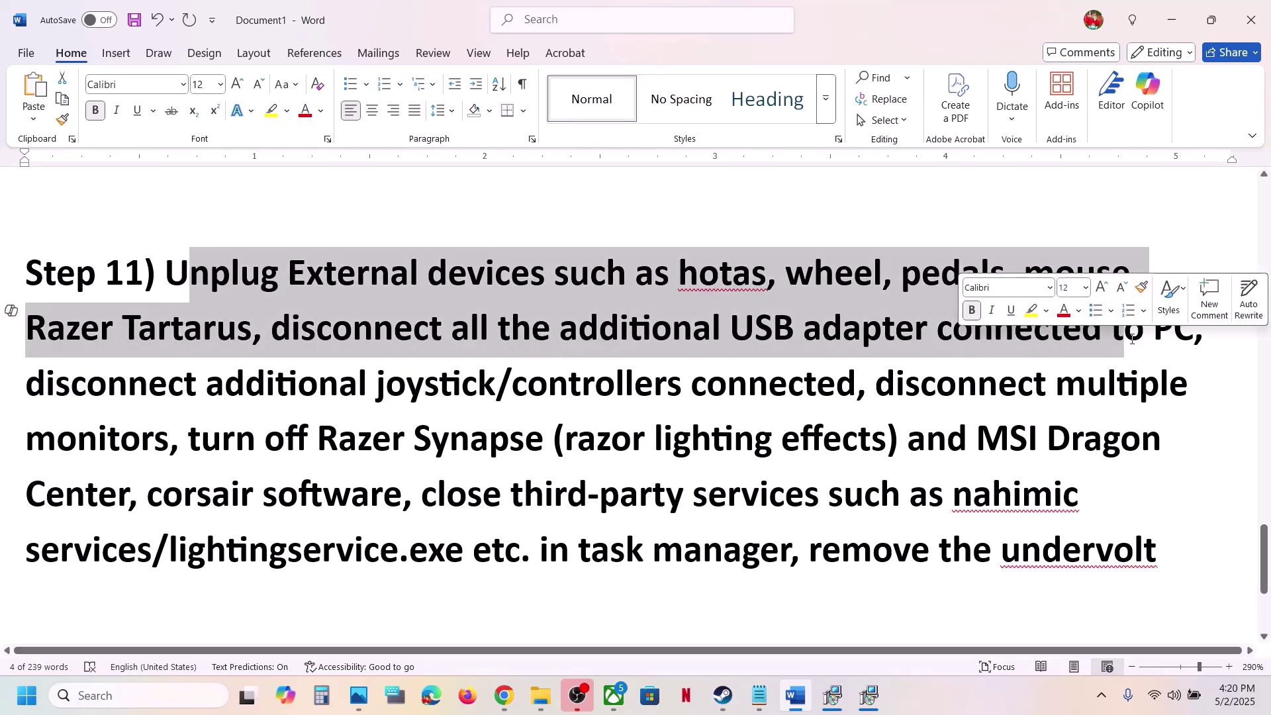
{"action": "left_click_drag", "start_coordinate": [94, 391], "coordinate": [788, 391]}
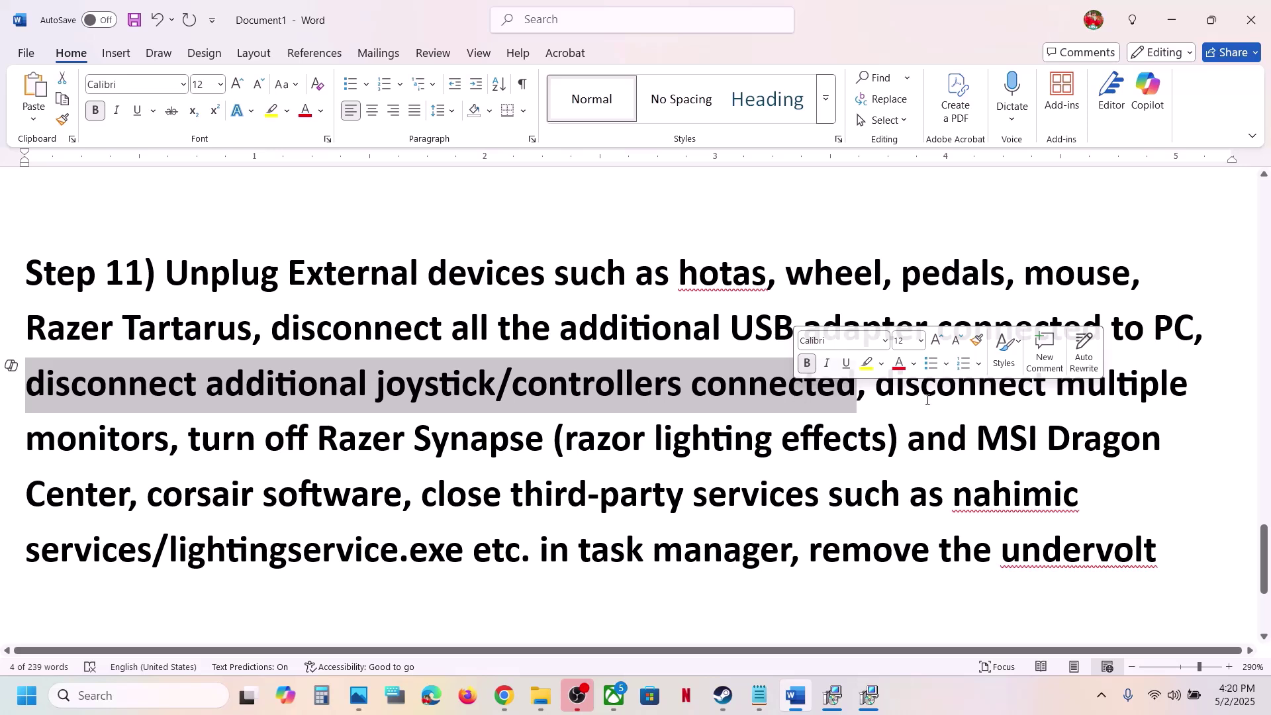
{"action": "left_click_drag", "start_coordinate": [897, 397], "coordinate": [1158, 555]}
{"action": "left_click", "coordinate": [168, 442]}
{"action": "left_click", "coordinate": [626, 476]}
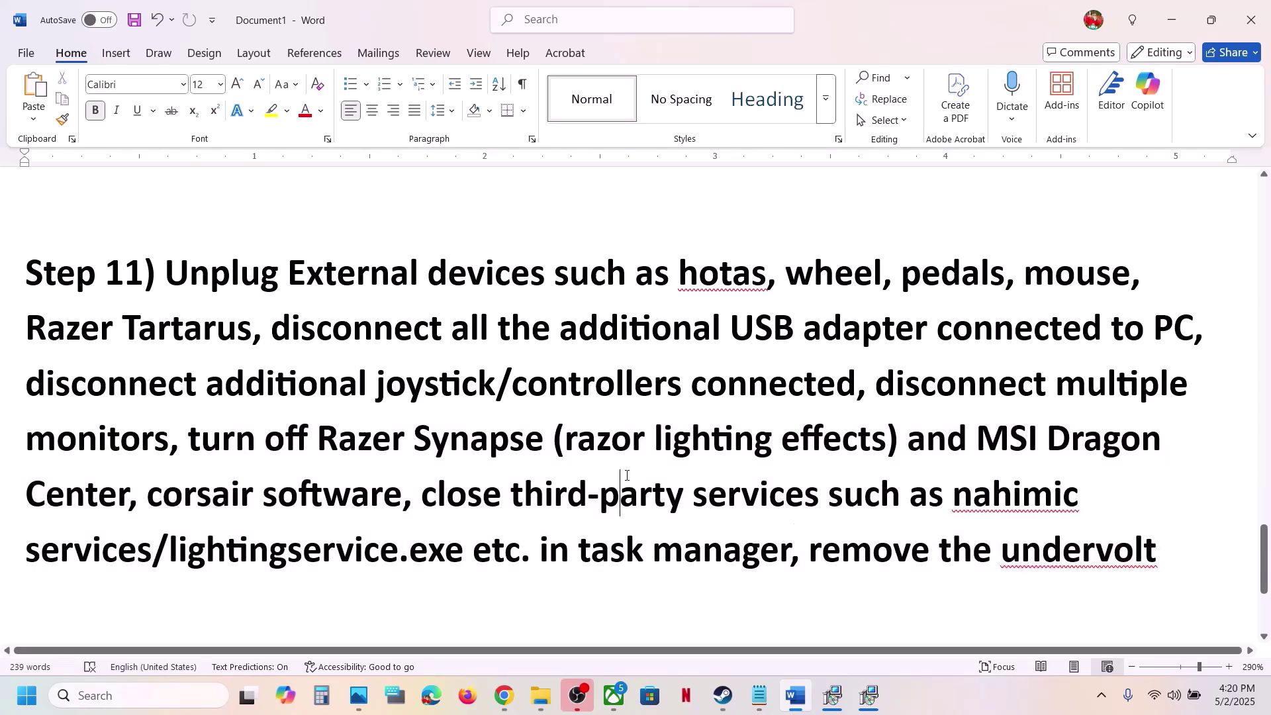
Step: Highlight the Step 12 reinstall instructions in the guide and show the Manage options containing Uninstall for DARK SOULS III in Steam
{"action": "scroll", "coordinate": [627, 475], "scroll_direction": "down", "scroll_amount": 3}
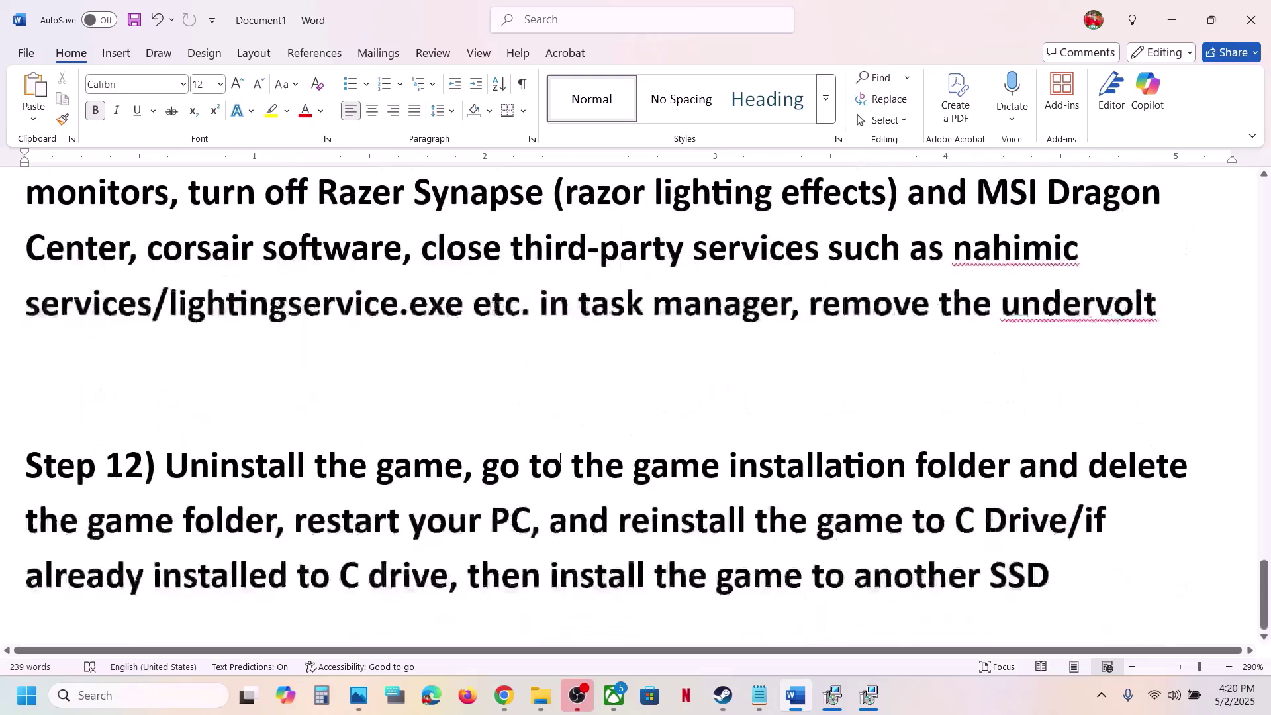
{"action": "left_click_drag", "start_coordinate": [262, 459], "coordinate": [1027, 604]}
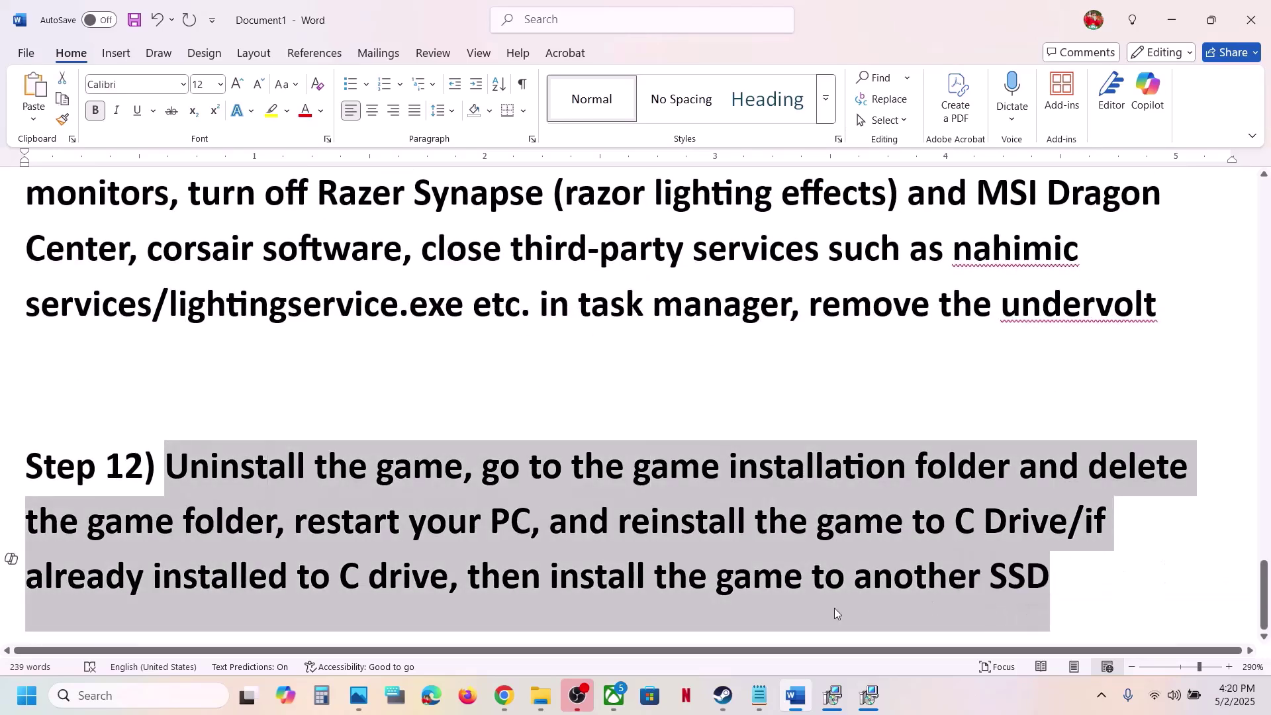
{"action": "left_click", "coordinate": [742, 681]}
{"action": "left_click", "coordinate": [723, 695]}
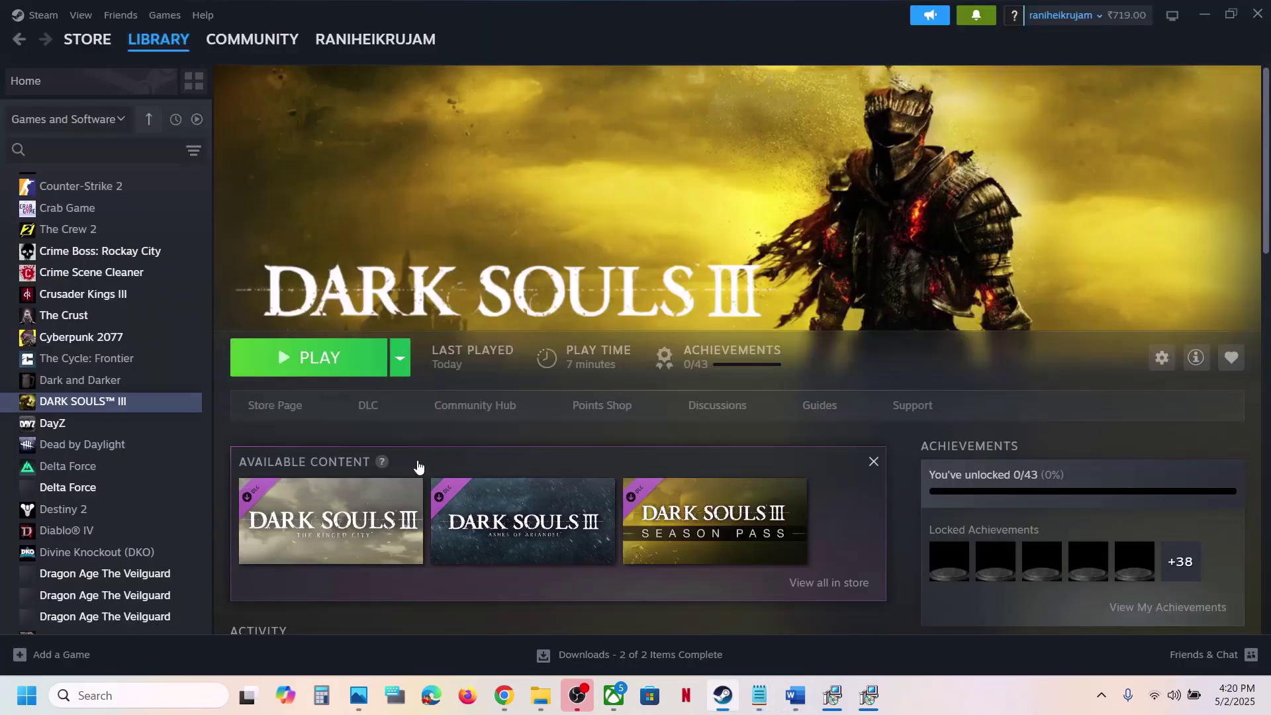
{"action": "right_click", "coordinate": [120, 411]}
{"action": "mouse_move", "coordinate": [166, 509]}
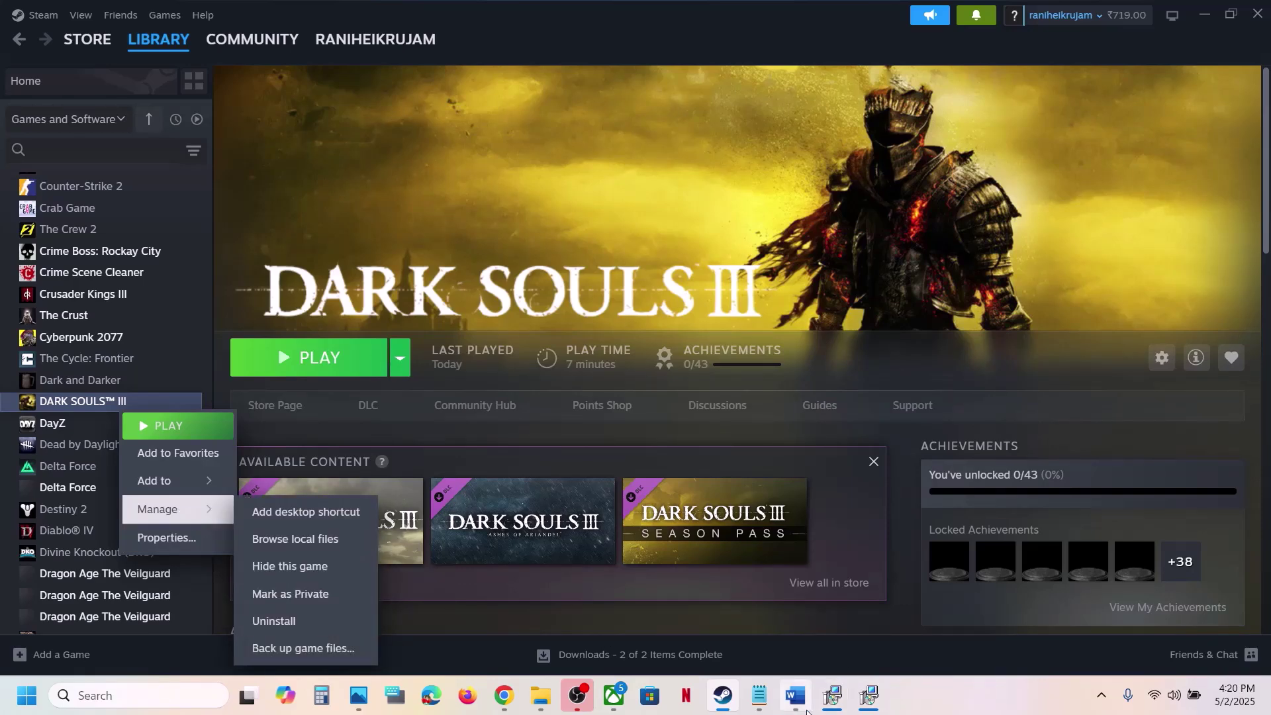
Step: Highlight the instruction to reinstall the game to C Drive or another SSD in the Word guide, and return to Steam
{"action": "left_click", "coordinate": [795, 695]}
{"action": "left_click", "coordinate": [618, 526]}
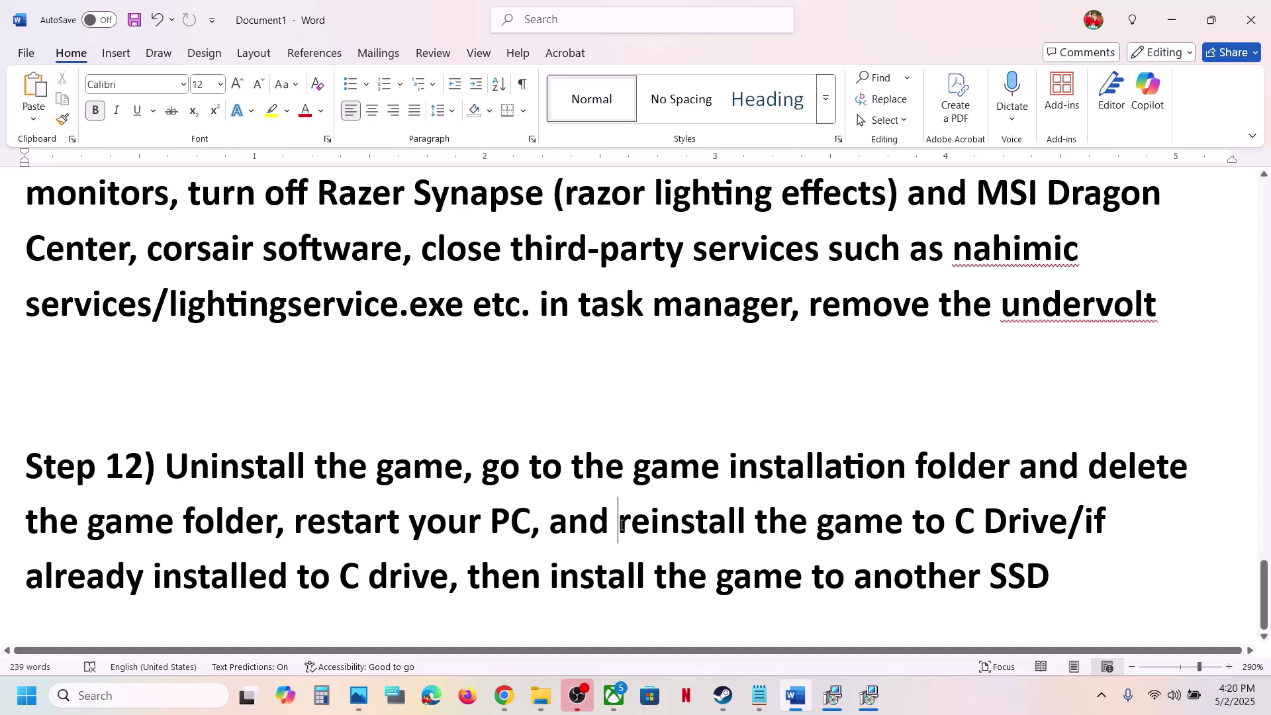
{"action": "left_click_drag", "start_coordinate": [622, 526], "coordinate": [1027, 536]}
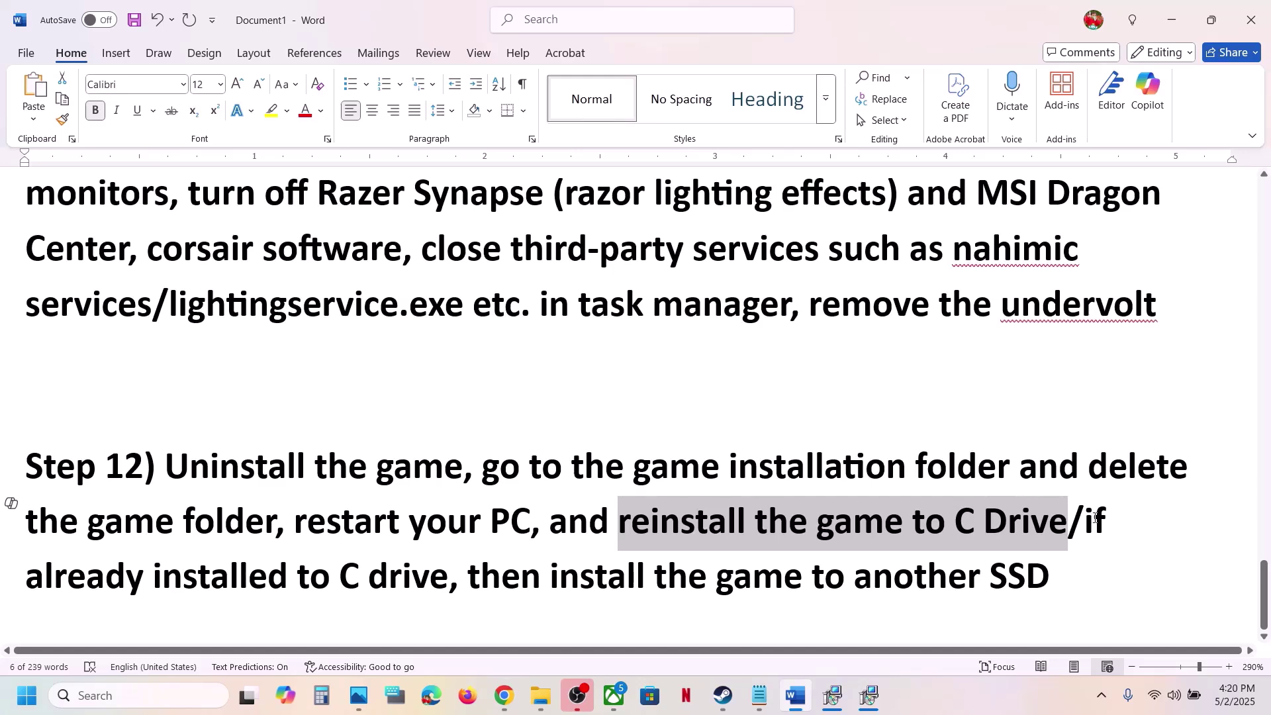
{"action": "left_click_drag", "start_coordinate": [1086, 521], "coordinate": [1035, 551]}
{"action": "left_click", "coordinate": [1025, 576]}
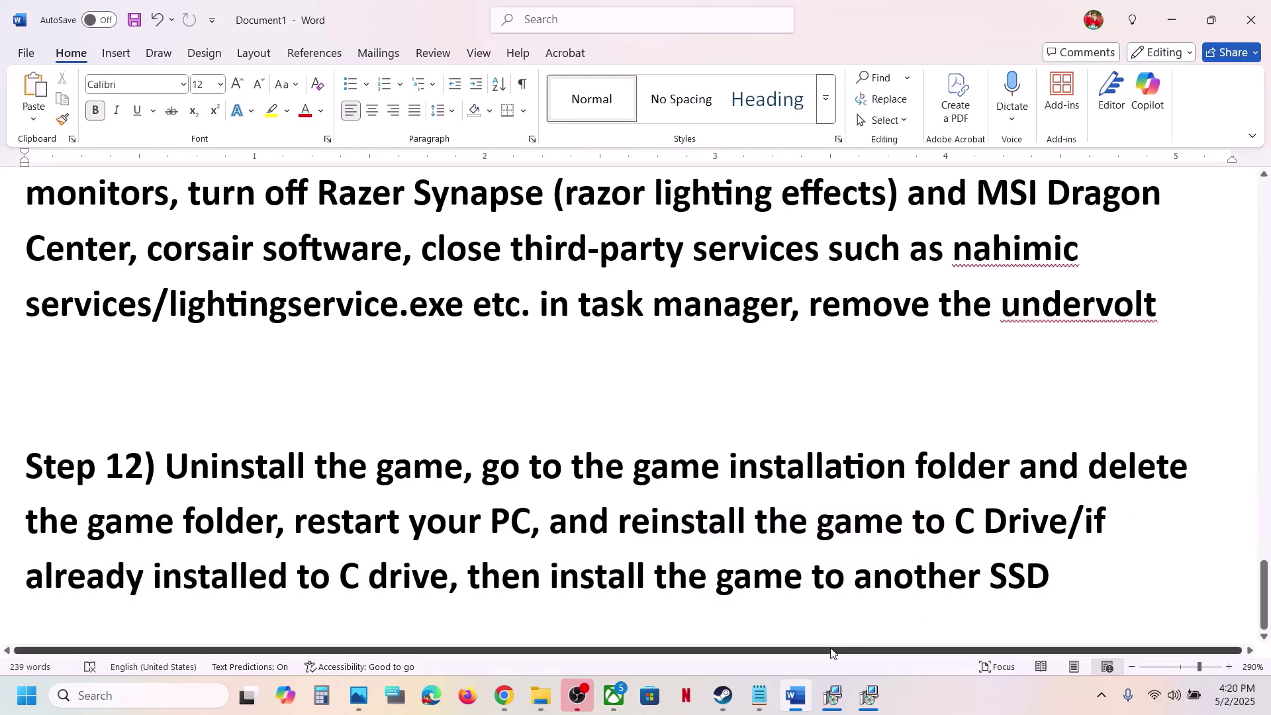
{"action": "left_click", "coordinate": [721, 693]}
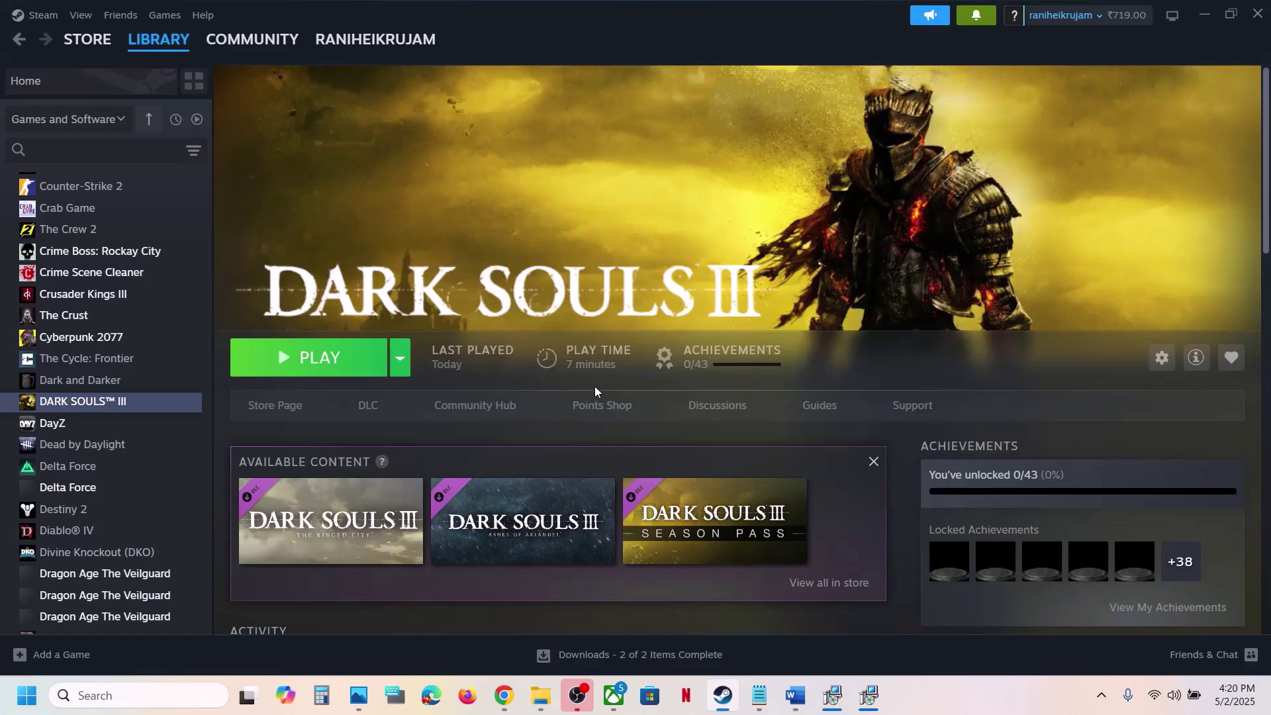